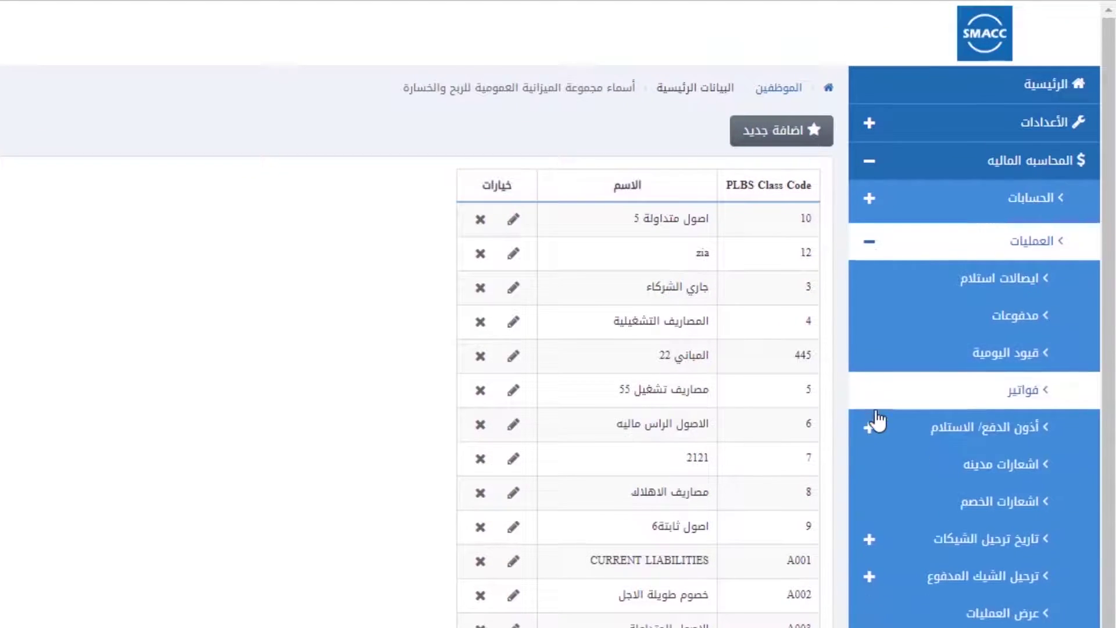
Step: Expand the payment/receipt vouchers, cheque posting dates and paid-cheque posting sections in the sidebar
scroll(988, 349, down, 1)
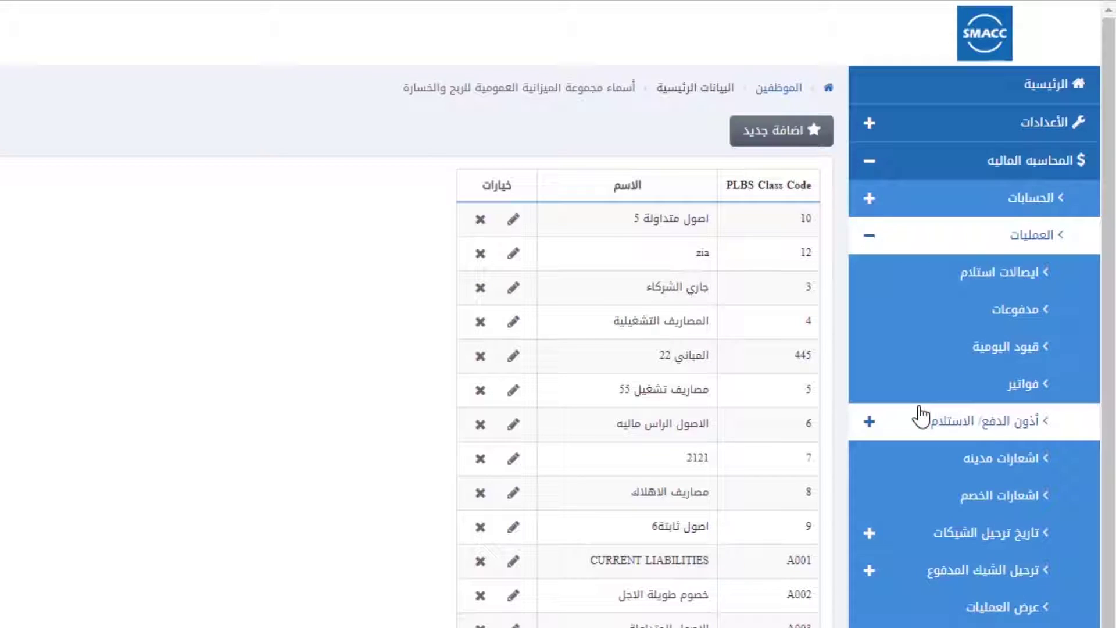
click(920, 415)
scroll(925, 512, down, 5)
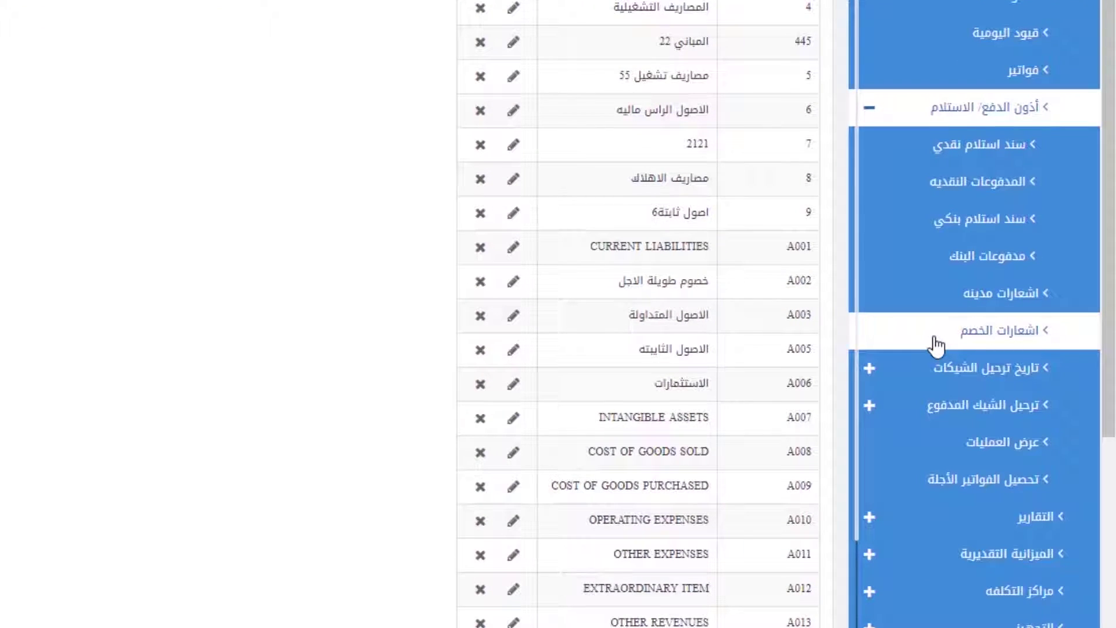
click(930, 370)
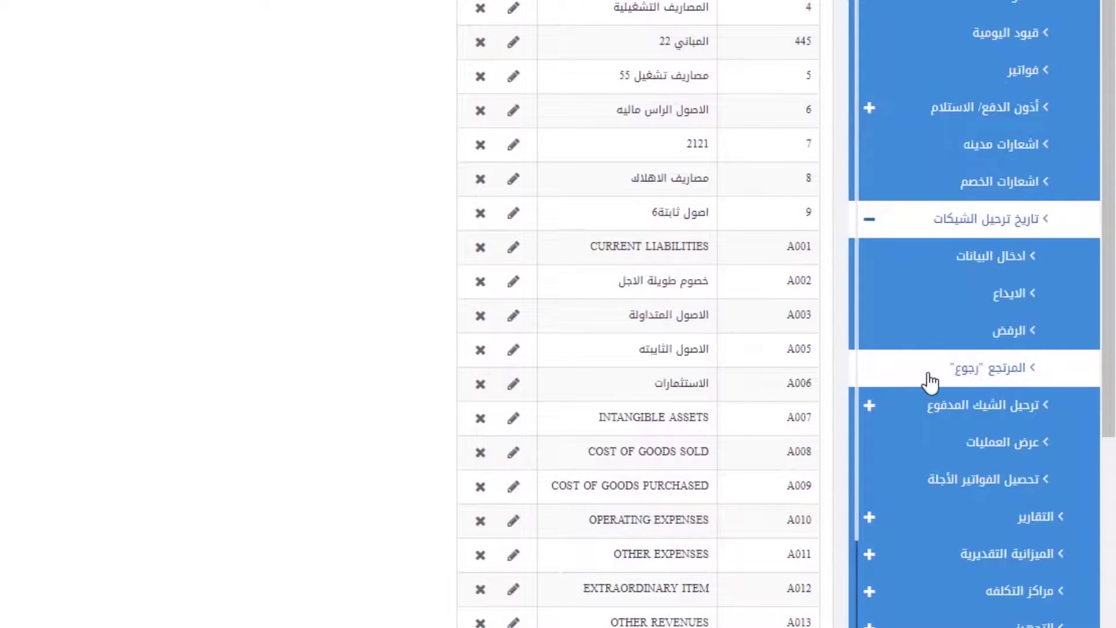
click(891, 407)
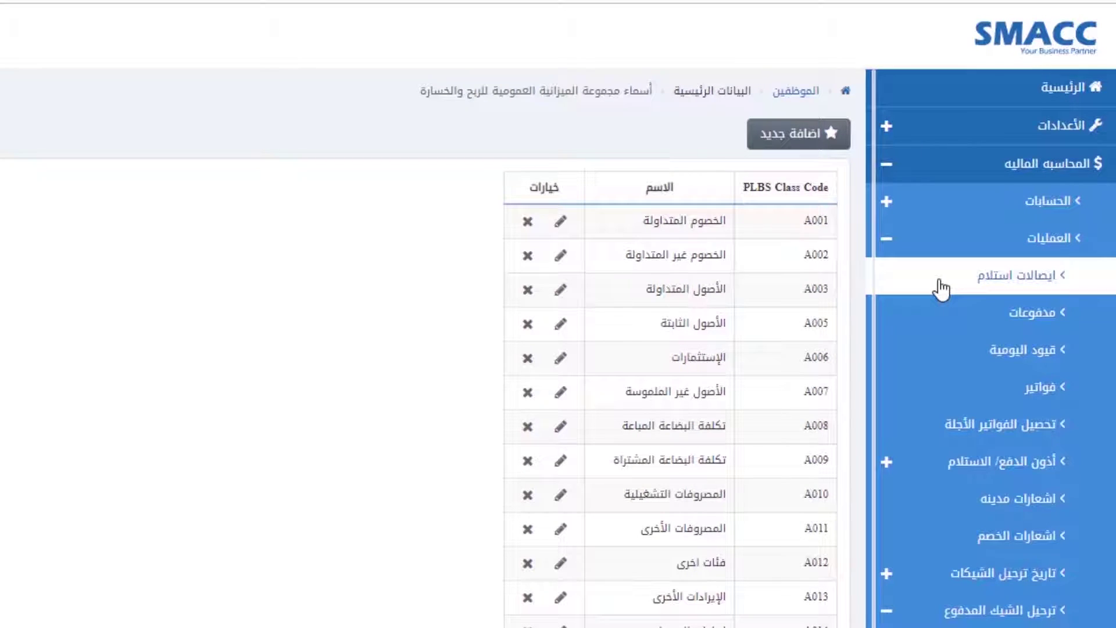
Step: Open receipt vouchers and start a new receipt received from اسم الشخص
click(941, 288)
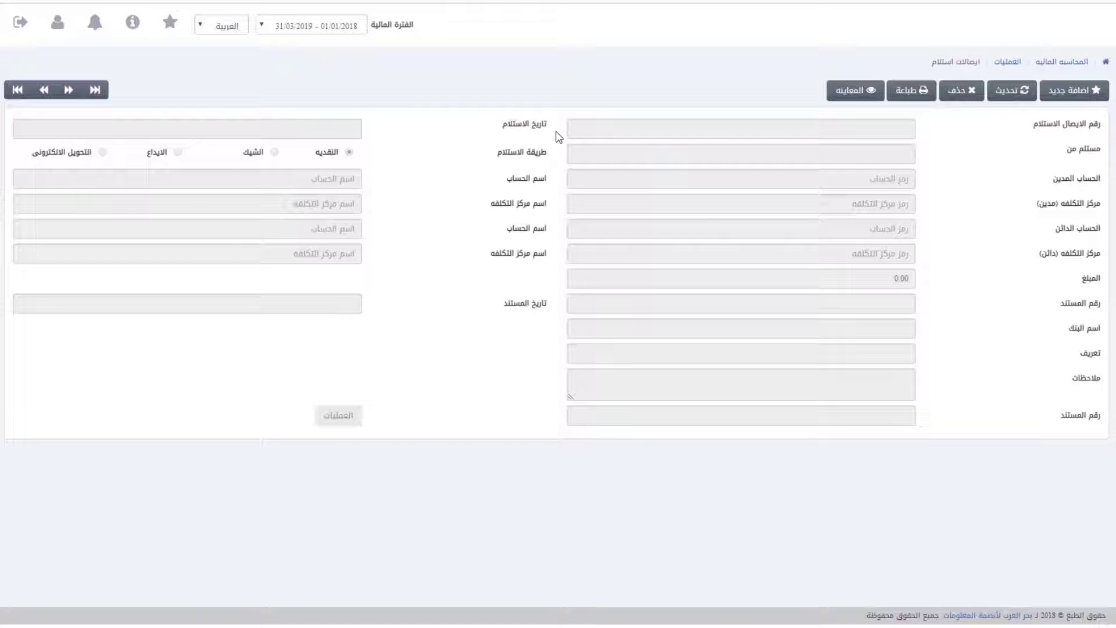
click(1081, 91)
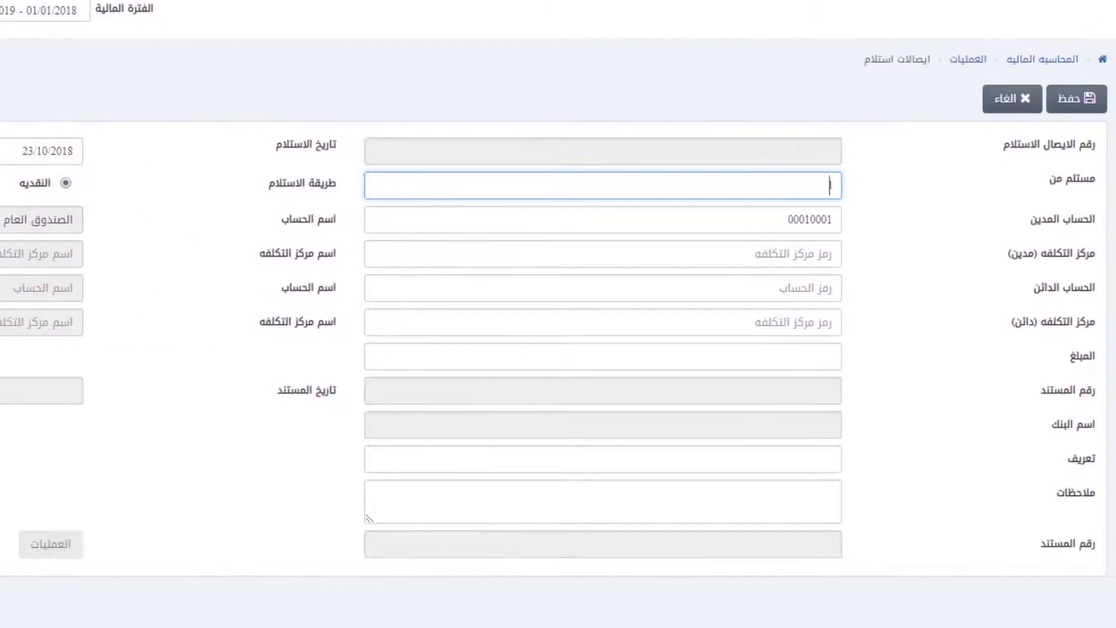
text(اسم الشخص)
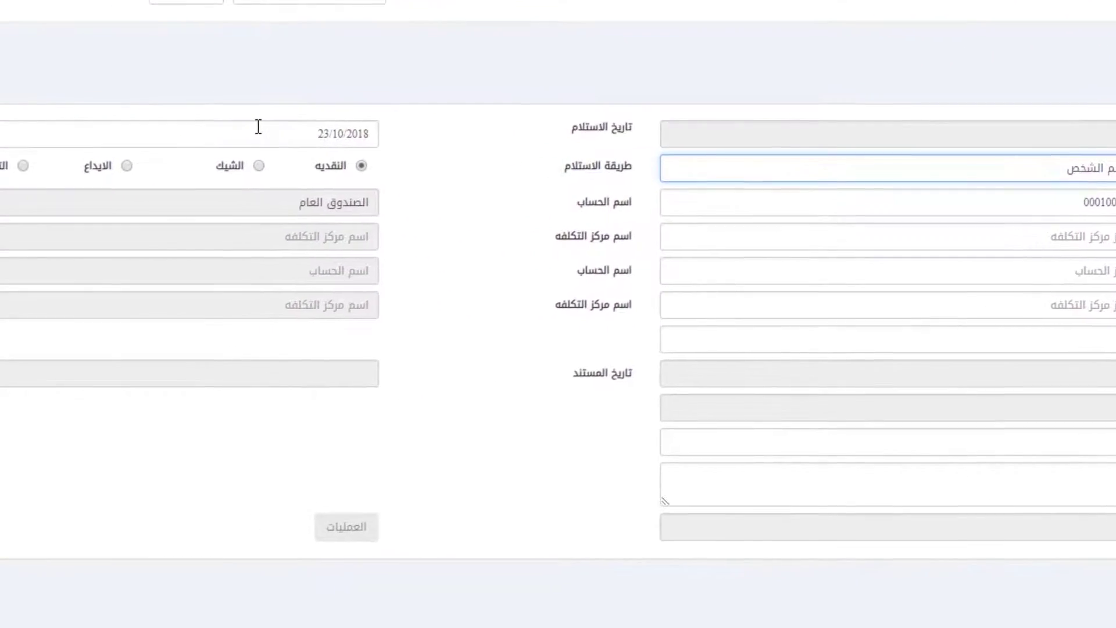
key(Tab)
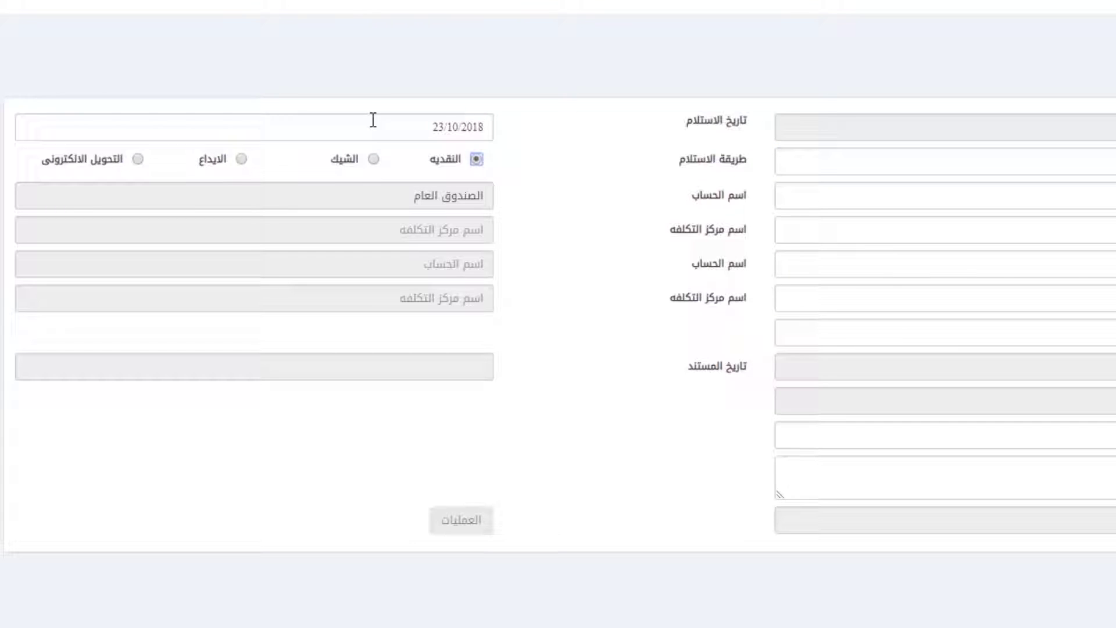
Step: Try the cheque, deposit and transfer methods, leaving the receipt method on cash
click(373, 159)
click(241, 158)
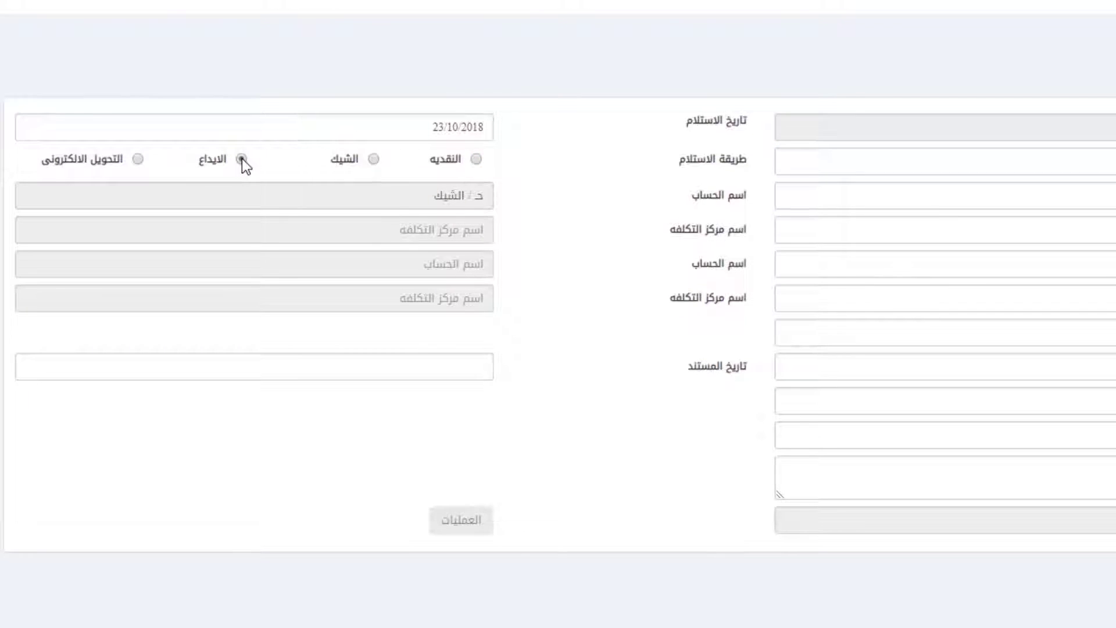
click(138, 158)
click(476, 159)
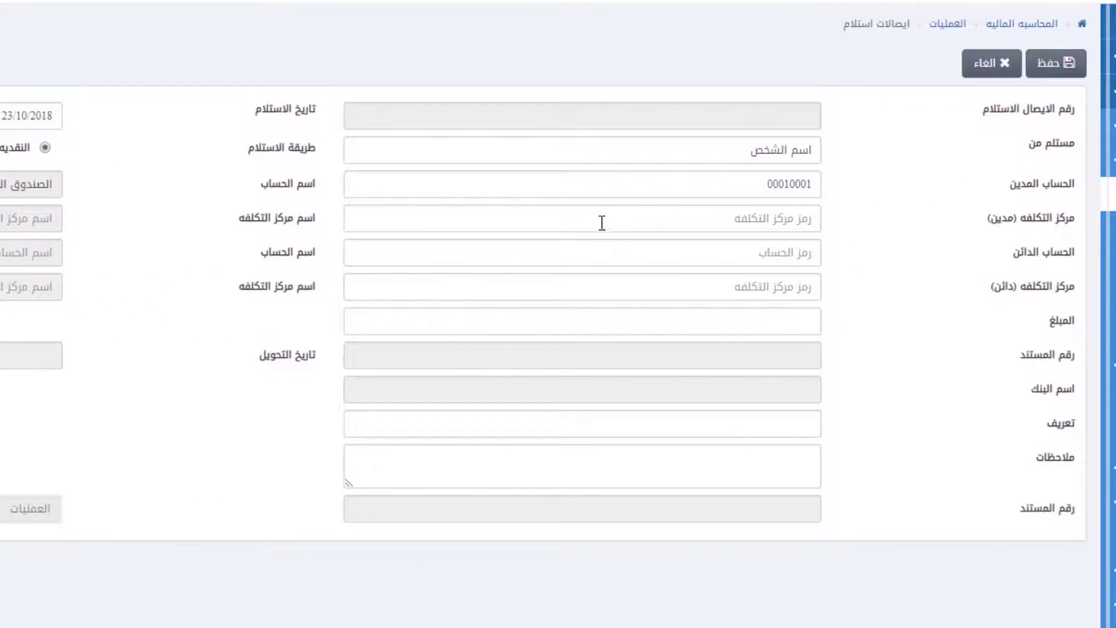
Step: Set debit account 00010001, clear the cost centre, and choose credit account 0026
key(Tab)
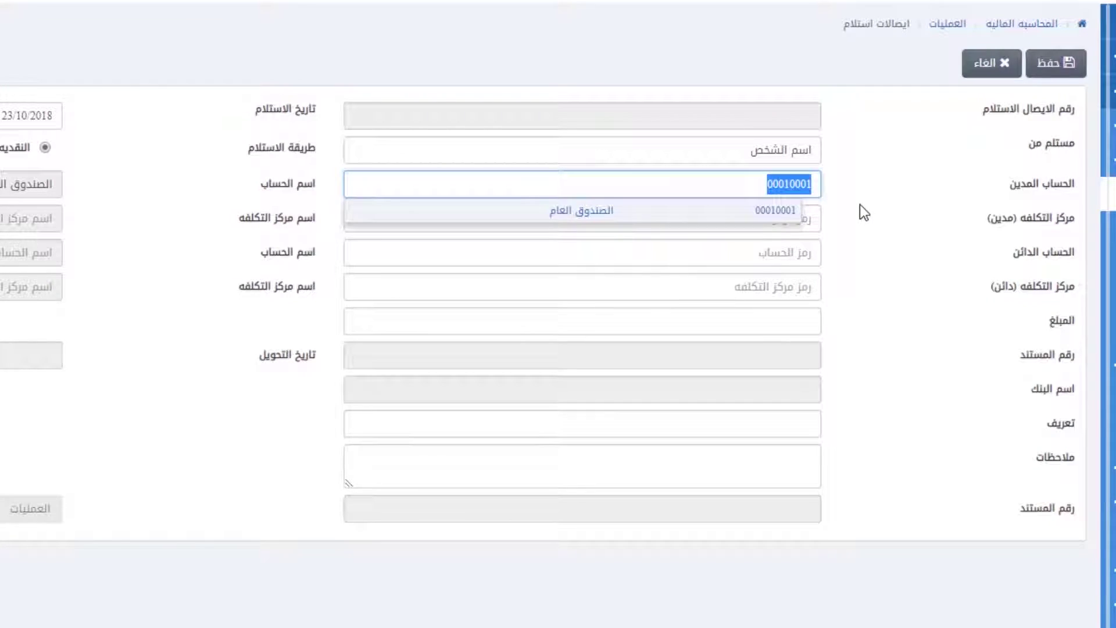
click(738, 210)
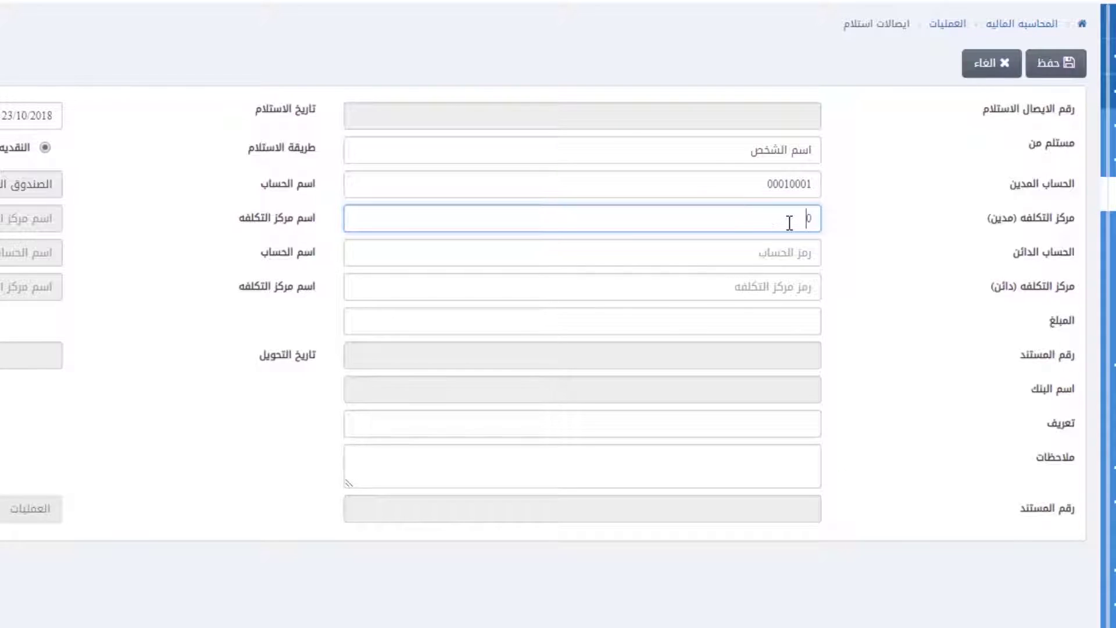
text(0)
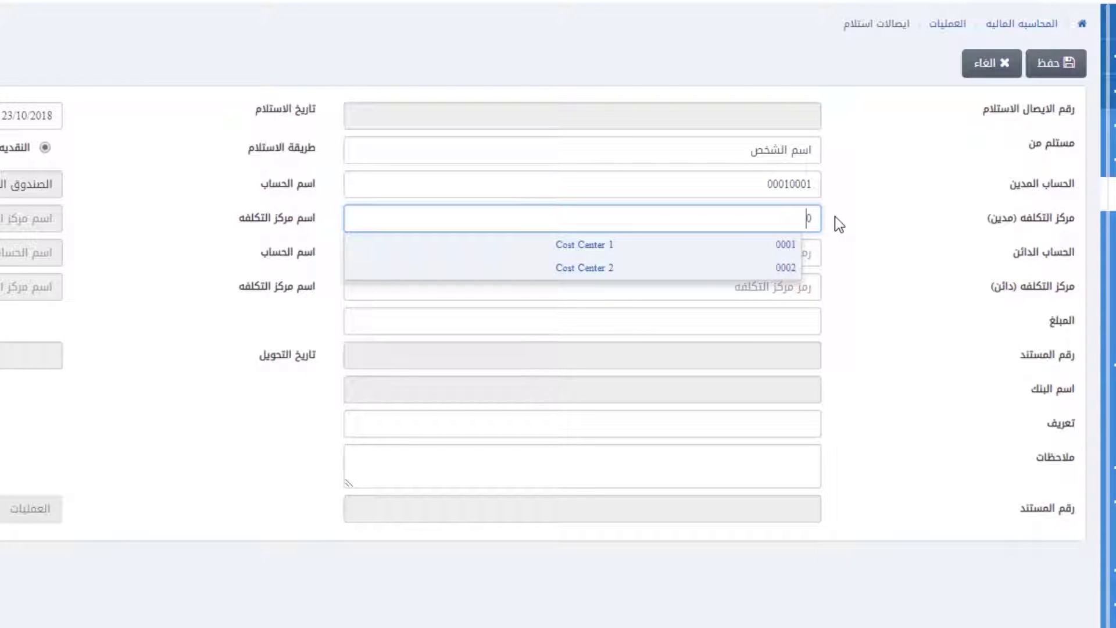
drag(792, 216, 863, 225)
key(Tab)
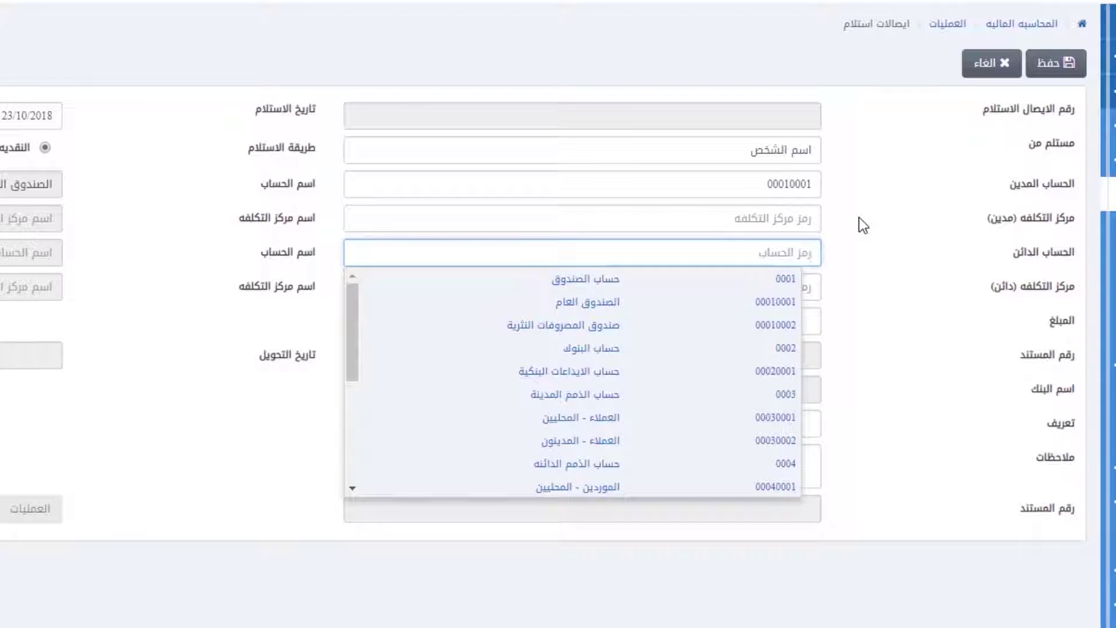
text(را)
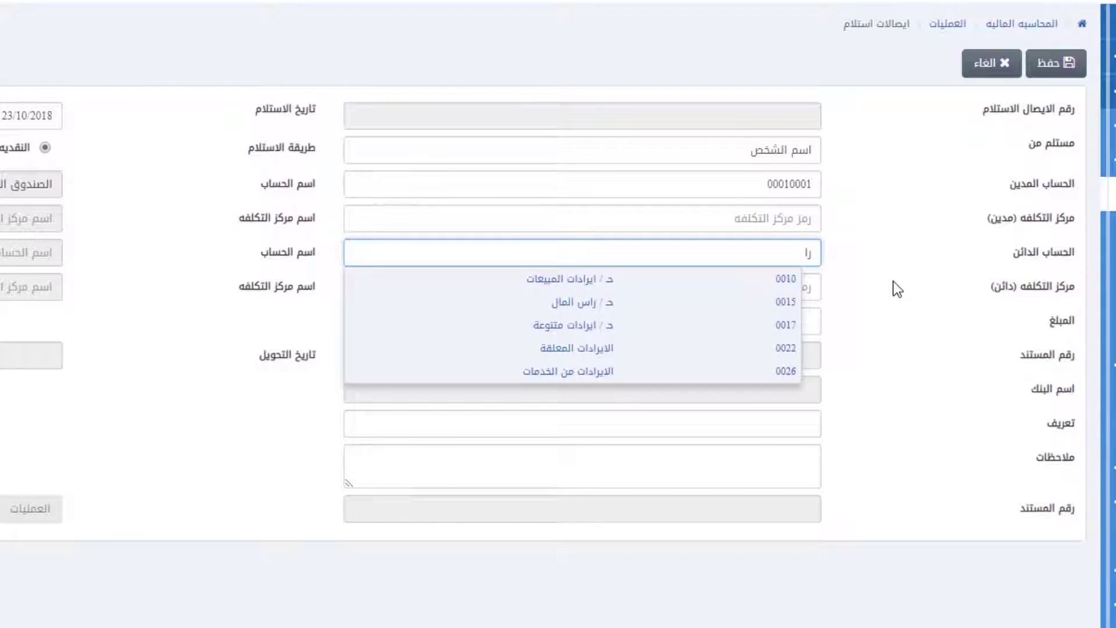
click(778, 373)
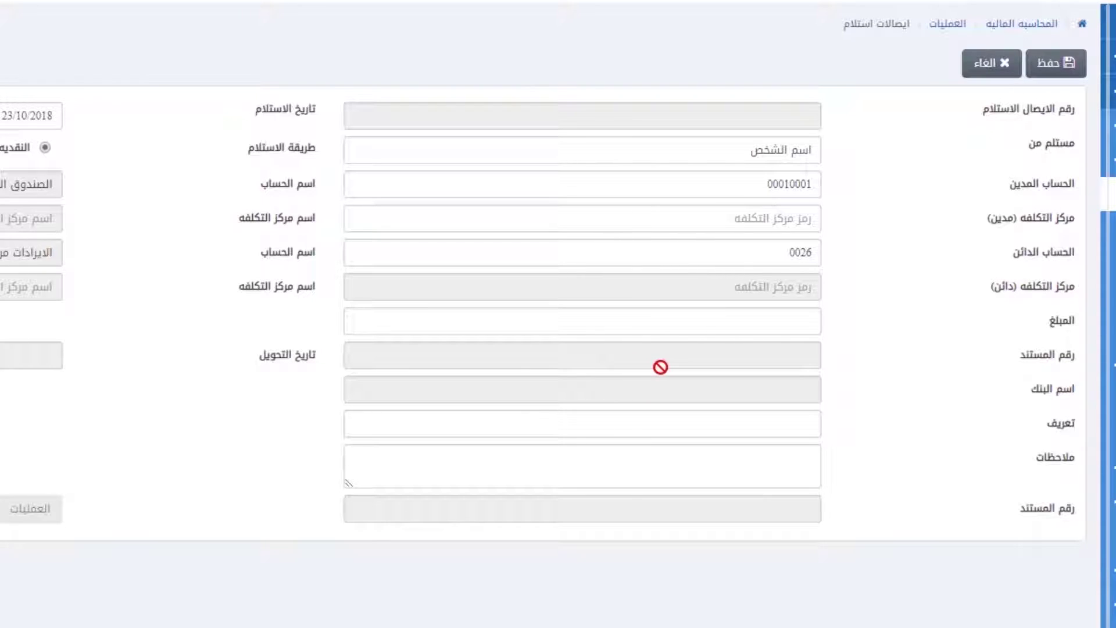
Step: Enter amount 10000, description ايراد ايجار, note المزيد من الشرح, and save the receipt
key(Tab)
text(1000)
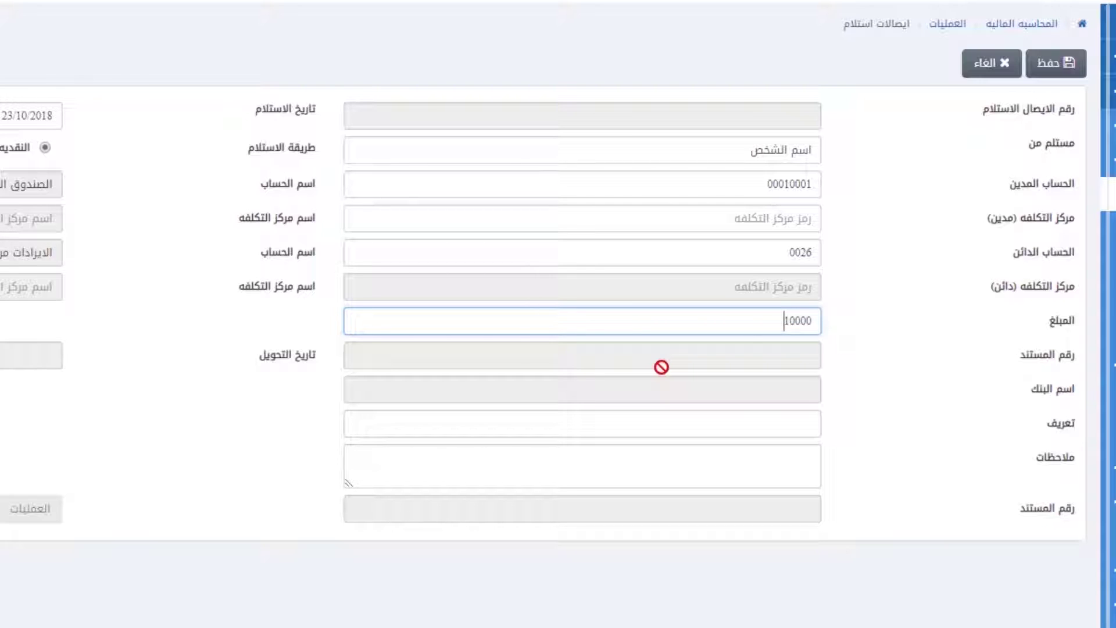
key(Tab)
text(ايراد ايجار)
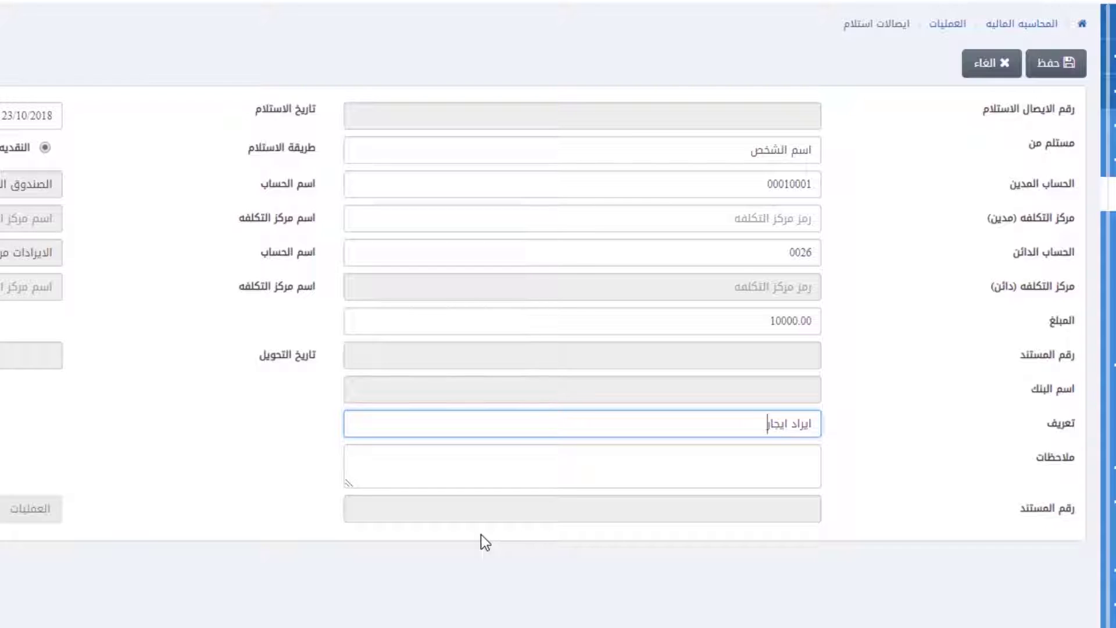
key(Tab)
text(المزيد من الشرح)
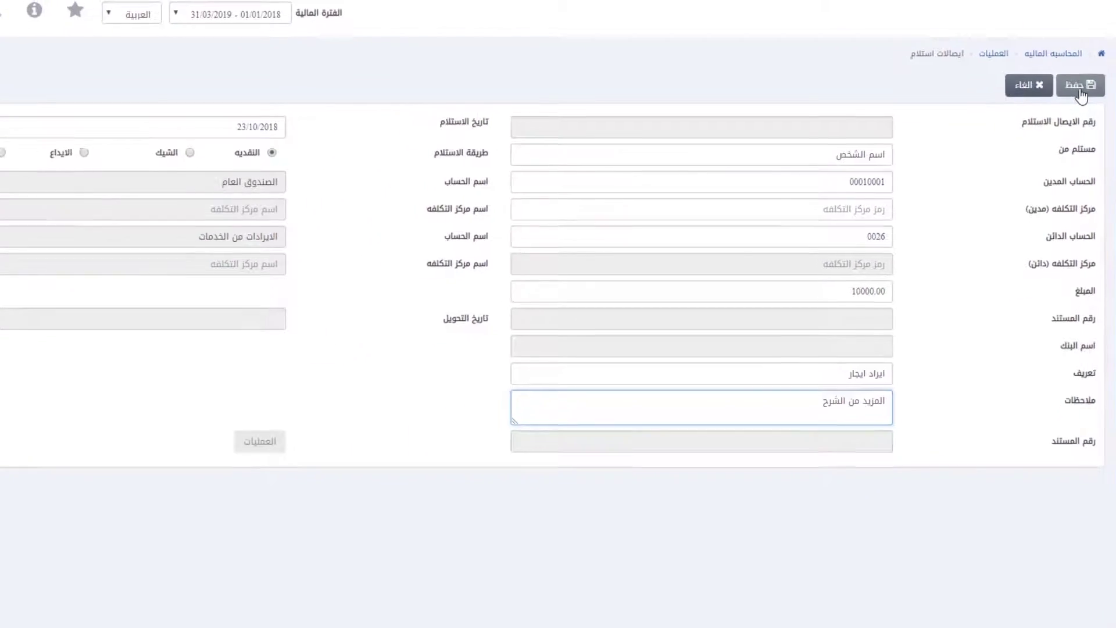
click(1080, 88)
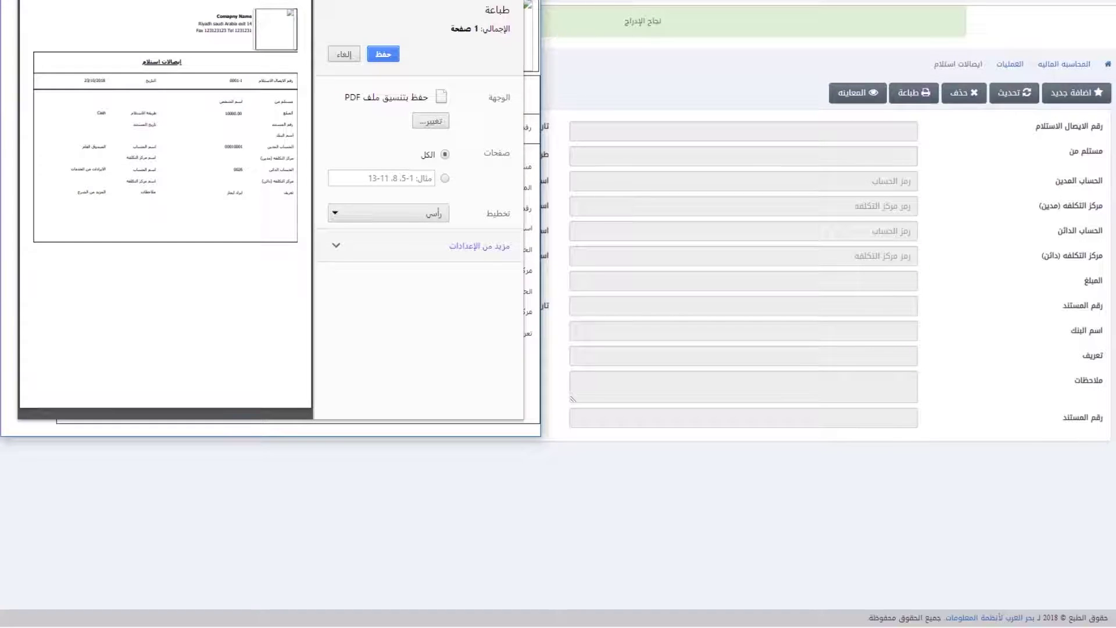
Step: Close the receipt voucher print preview without printing
key(Escape)
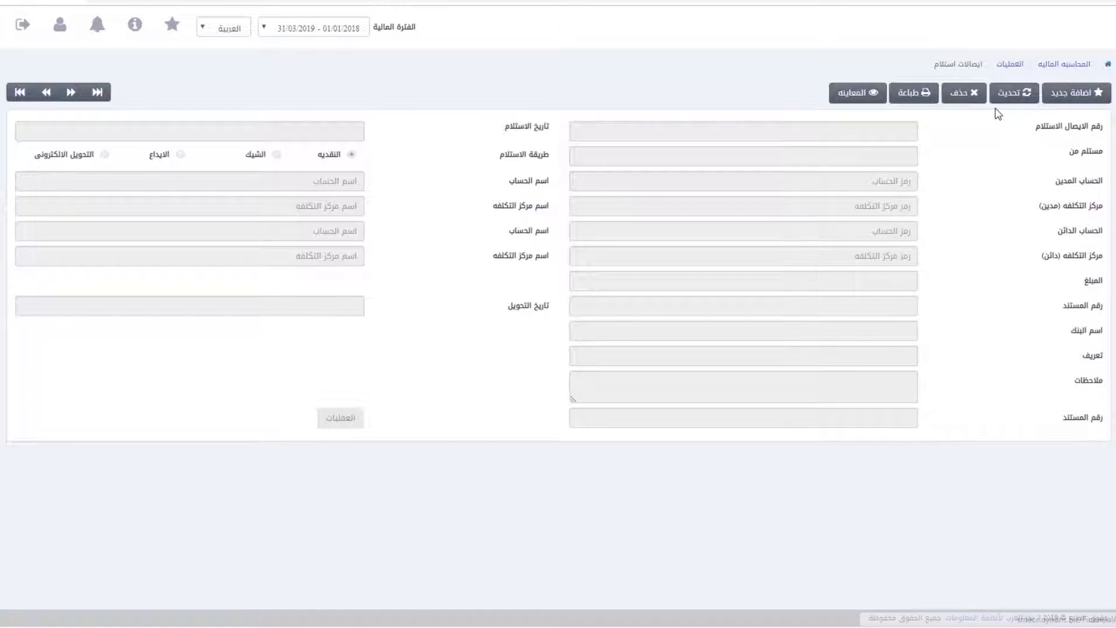
Step: Load receipt voucher 0001-1 into the form for editing
click(19, 93)
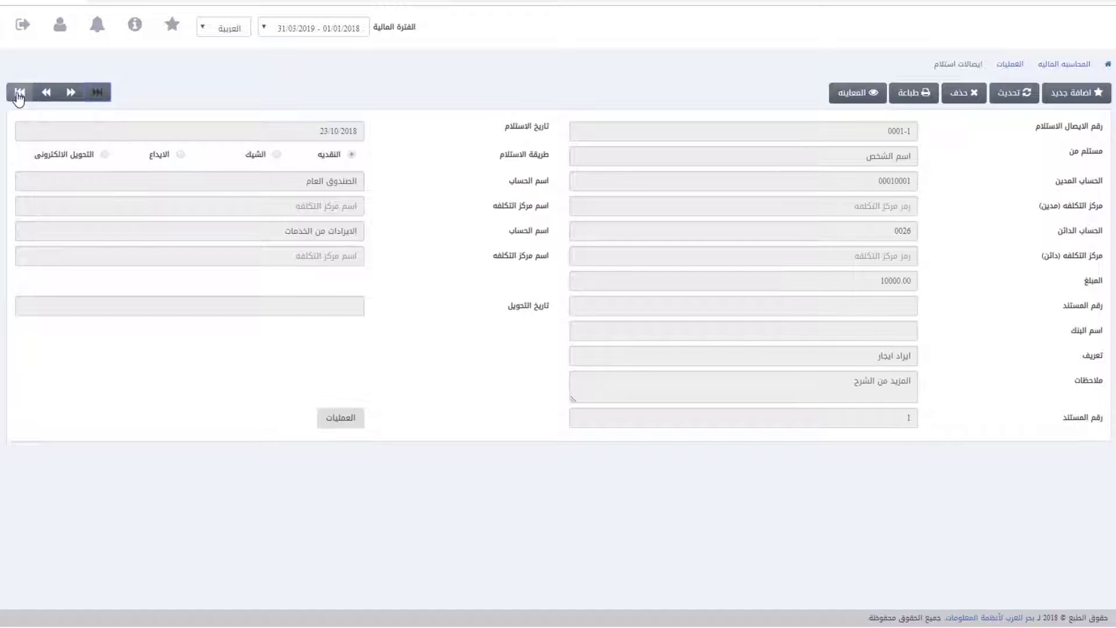
click(20, 95)
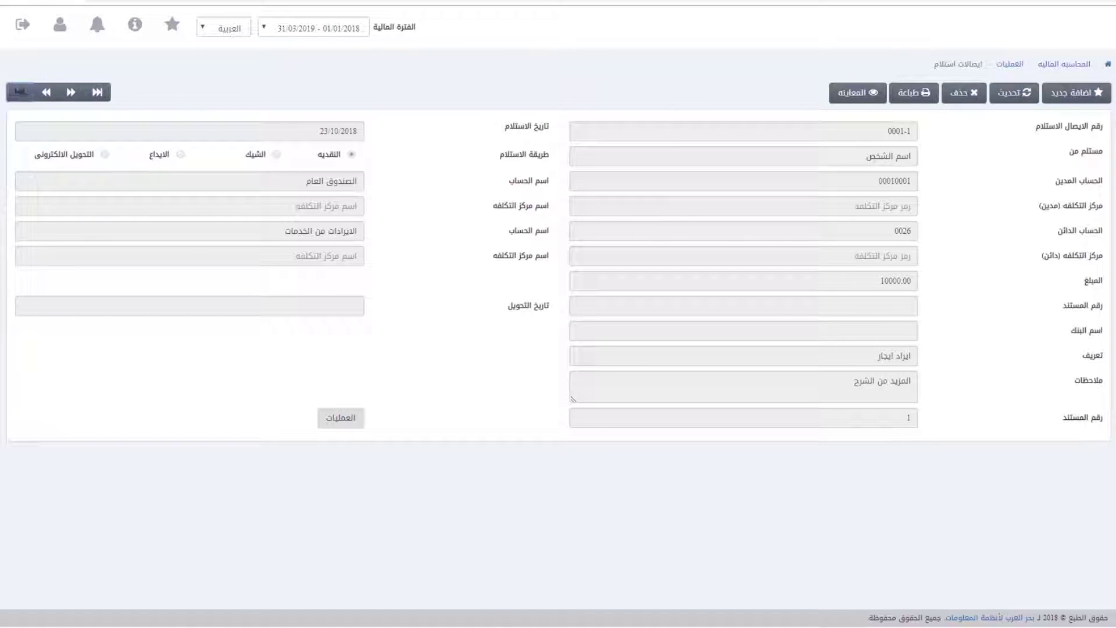
click(1003, 98)
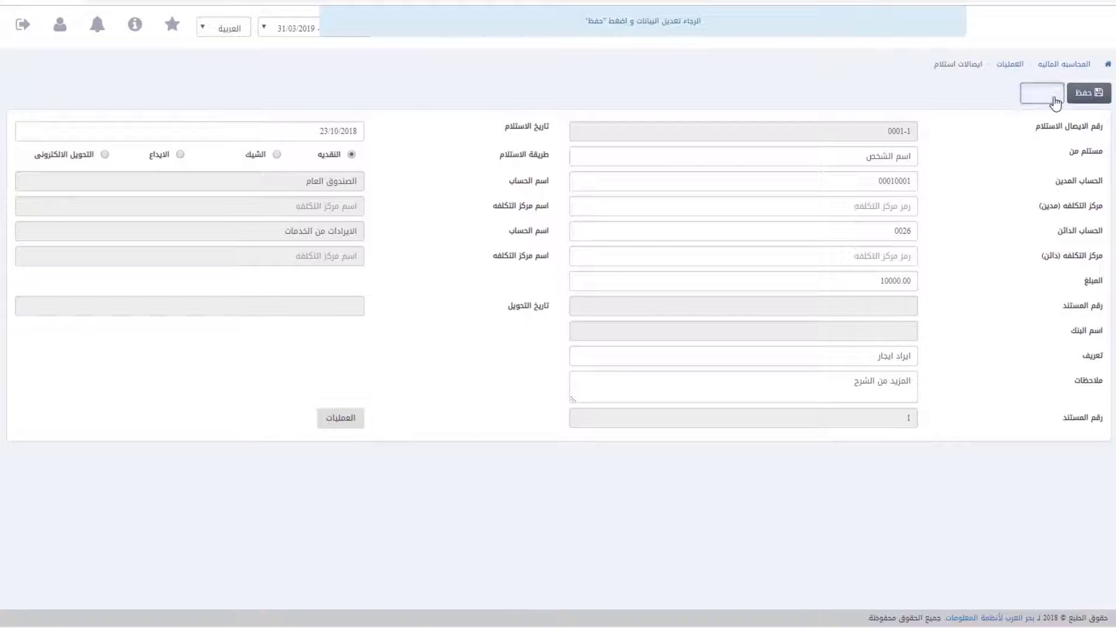
click(1053, 96)
click(855, 92)
text(0000)
key(BackSpace)
text(1-1)
click(1075, 96)
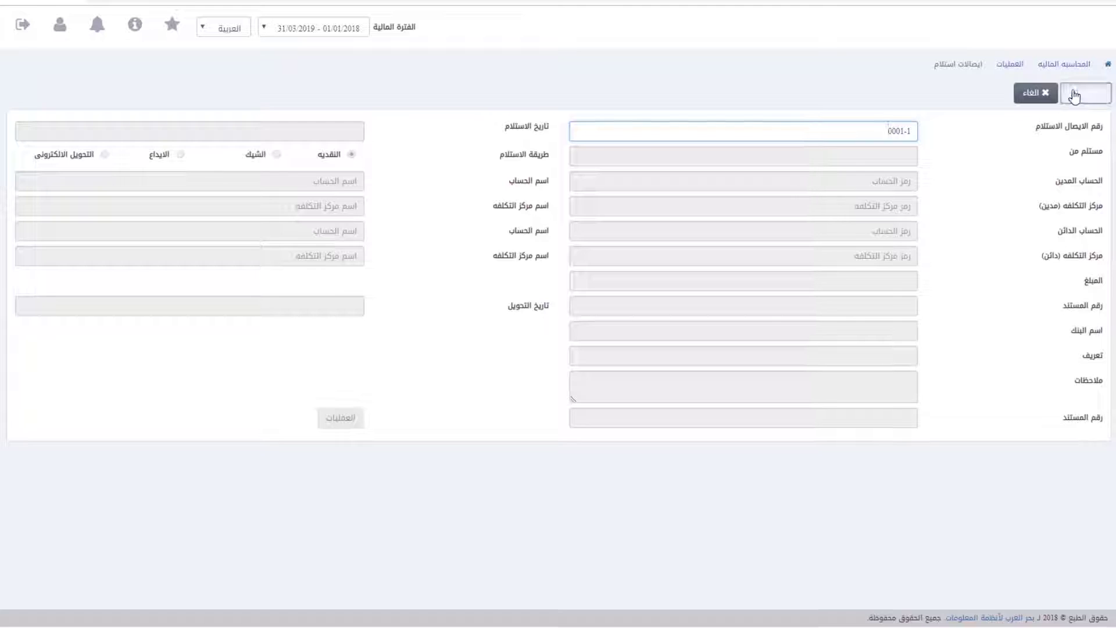
Step: Adjust the received-from and amount fields of receipt 0001-1 and save it
click(854, 161)
key(Tab)
click(857, 282)
click(1102, 96)
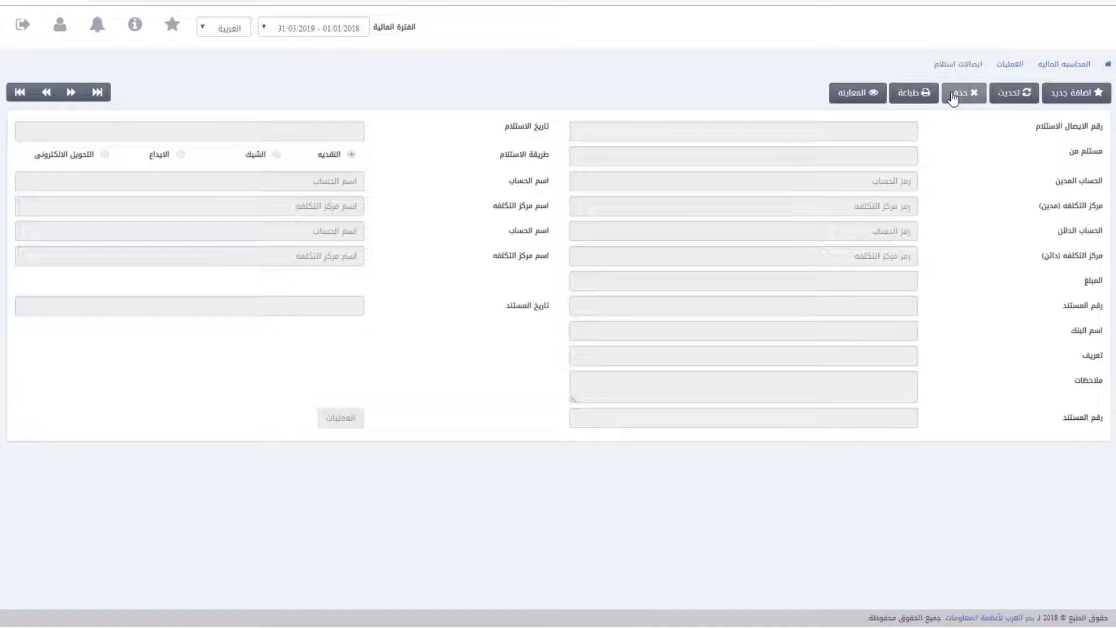
Step: Delete receipt voucher 0001-1, confirming with نعم
click(954, 96)
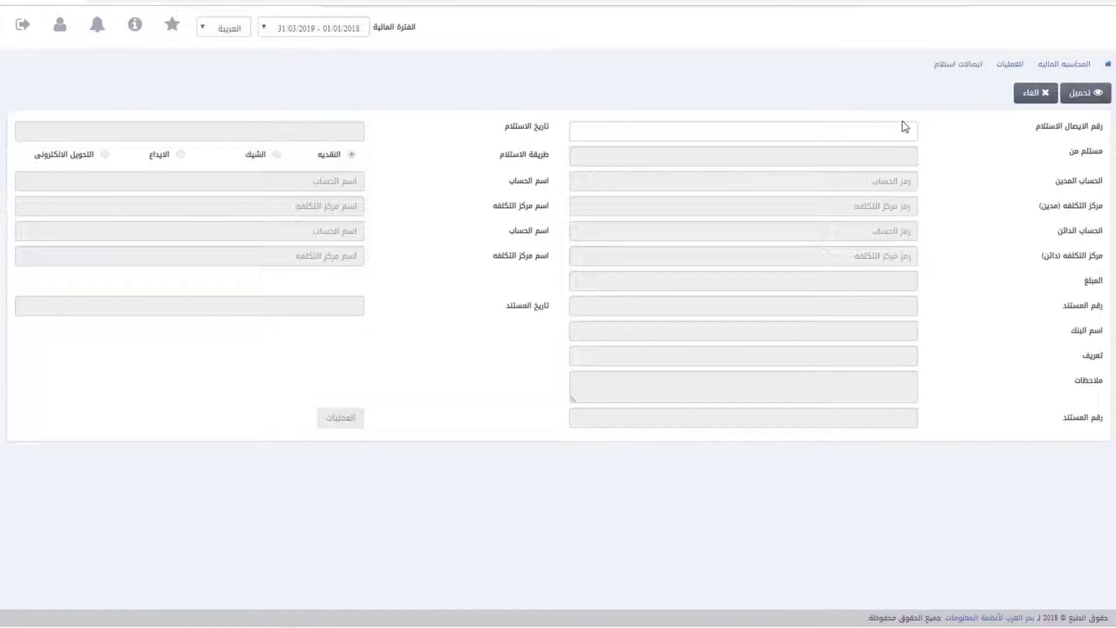
text(0001-1)
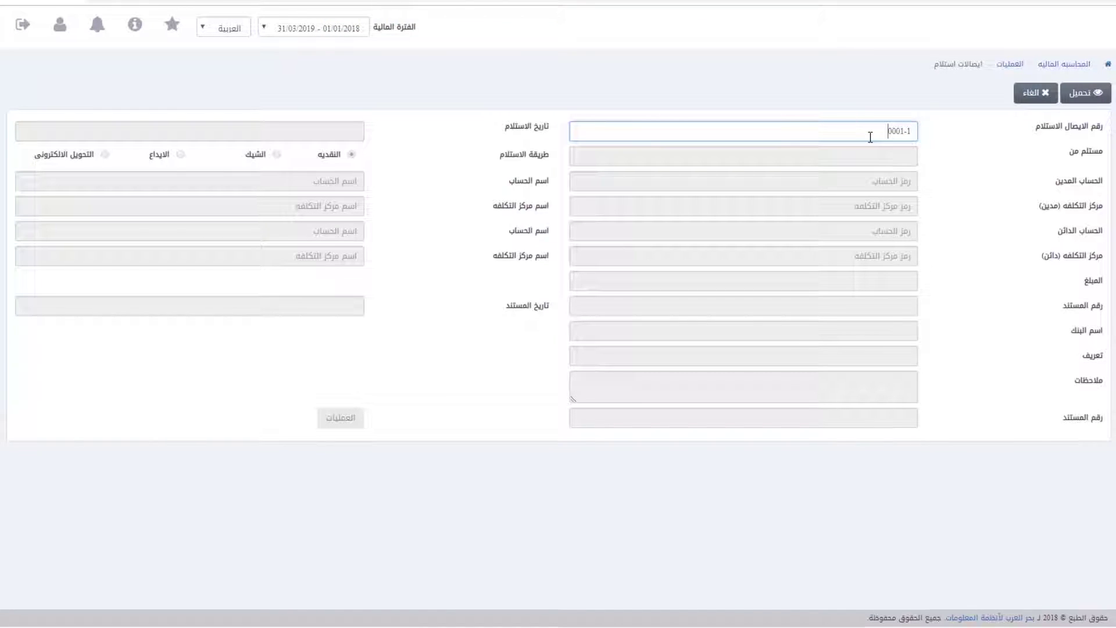
click(1096, 91)
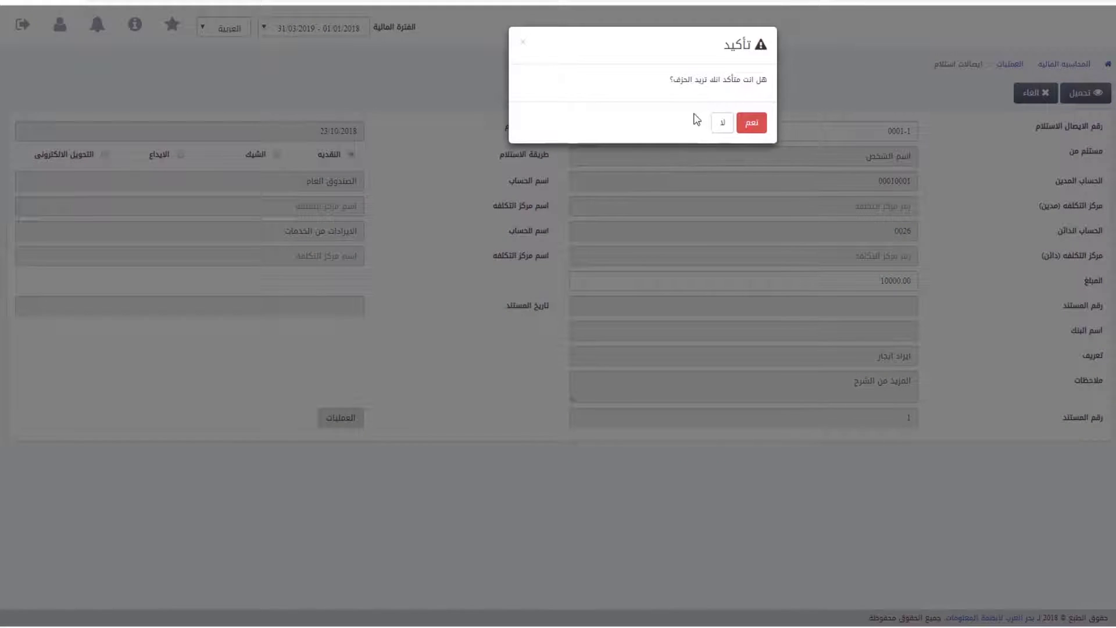
click(752, 124)
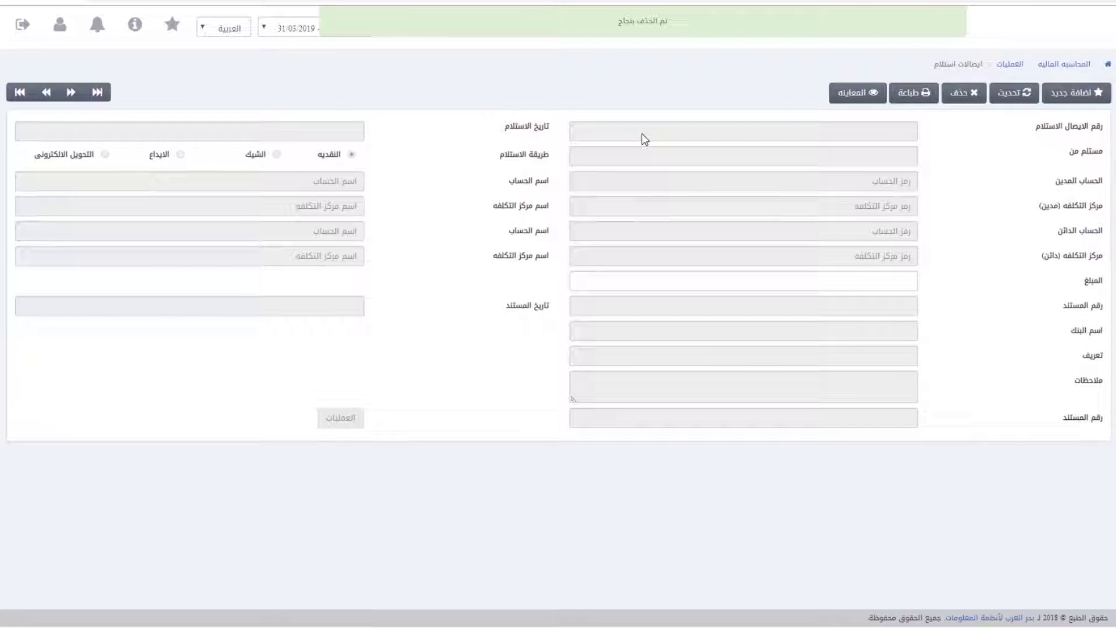
Step: Attempt printing a saved receipt by number, then back out to the receipt records
click(910, 100)
click(866, 129)
text(0001-1)
click(1075, 93)
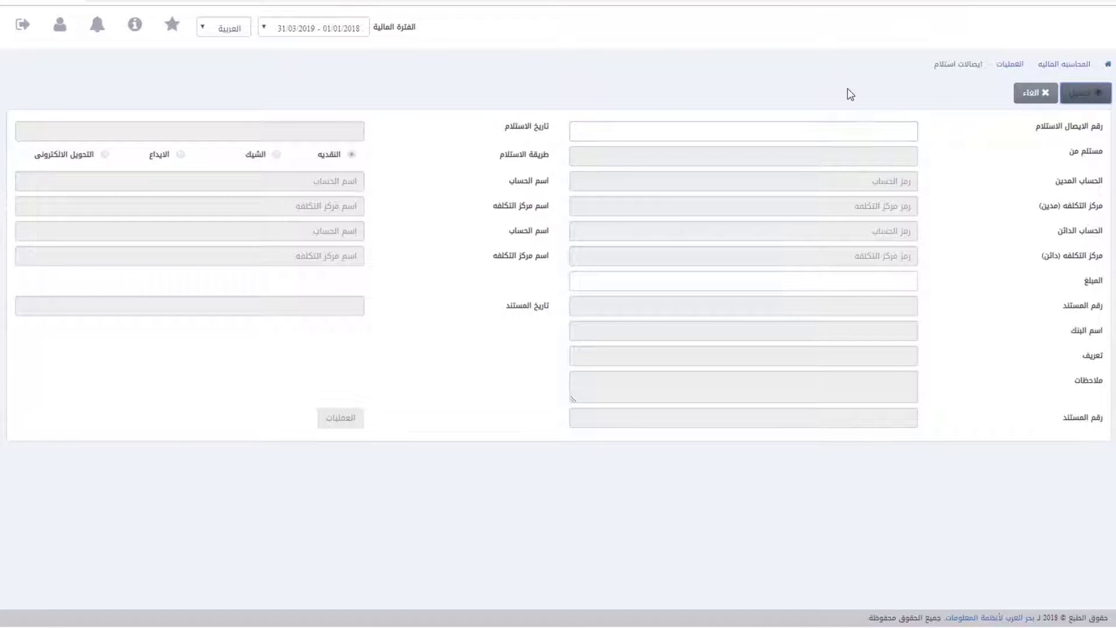
click(1036, 95)
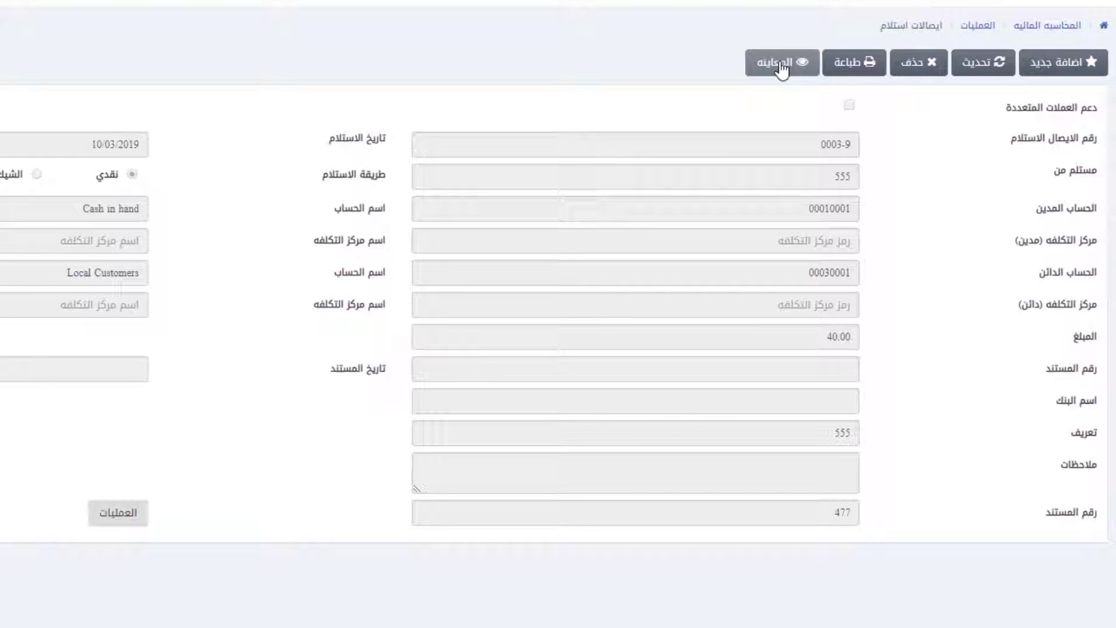
Step: Look up receipt voucher 0003-9 by its number, then clear the form for a new entry
click(782, 65)
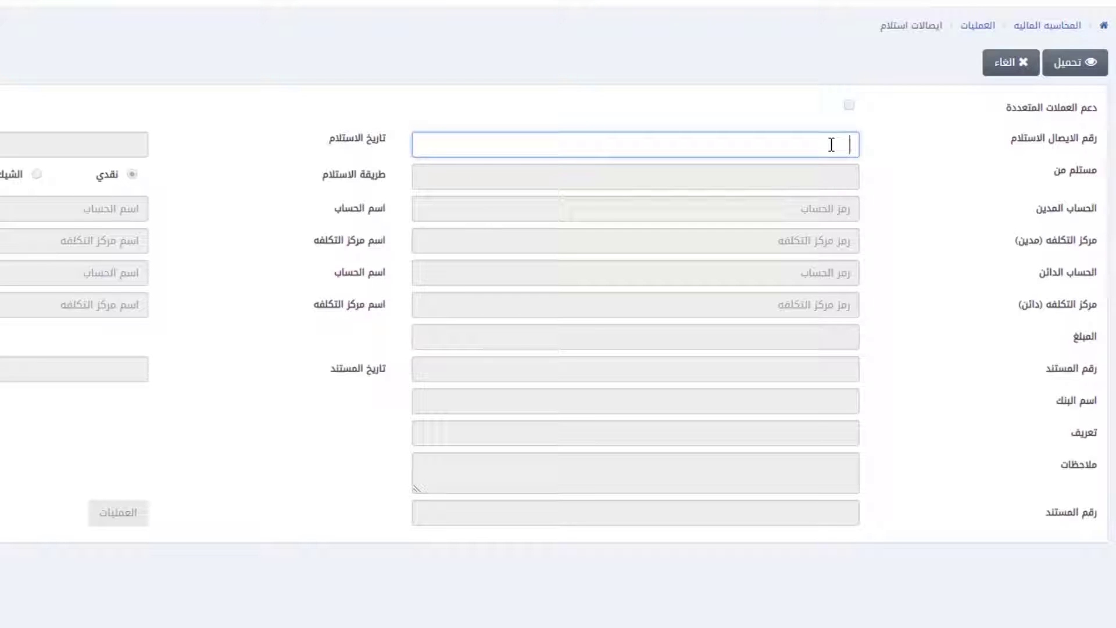
text(0003-9)
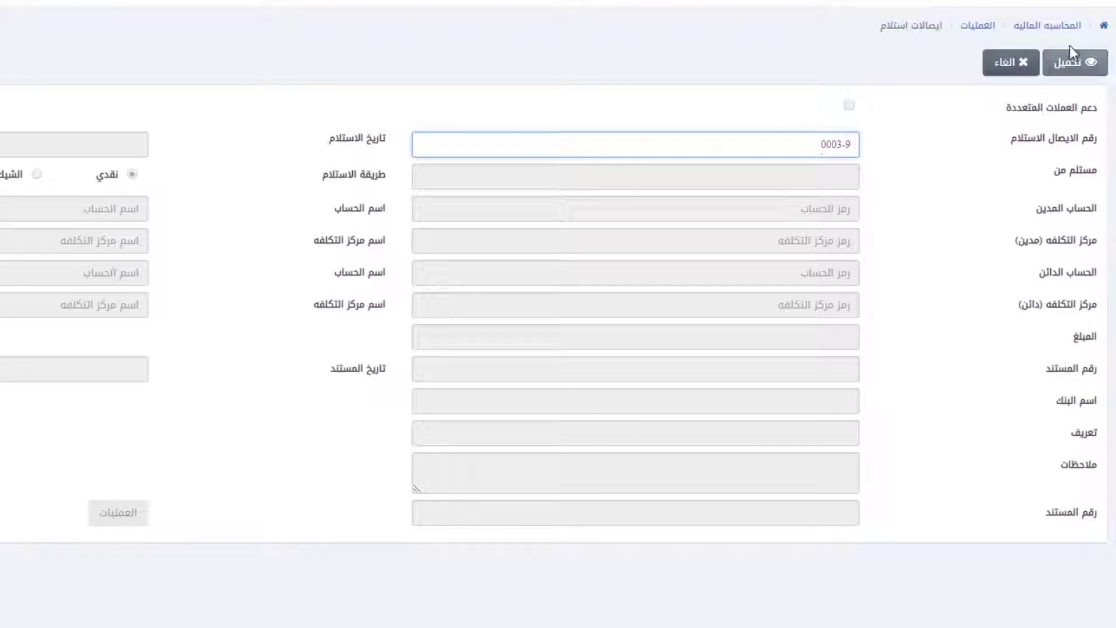
click(1077, 70)
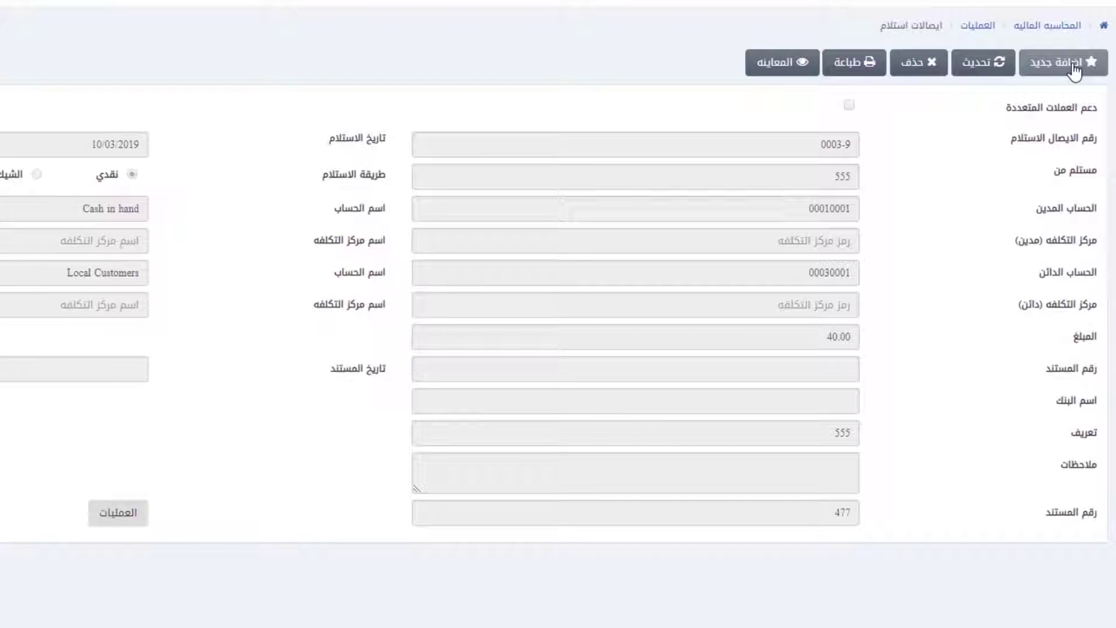
click(1074, 64)
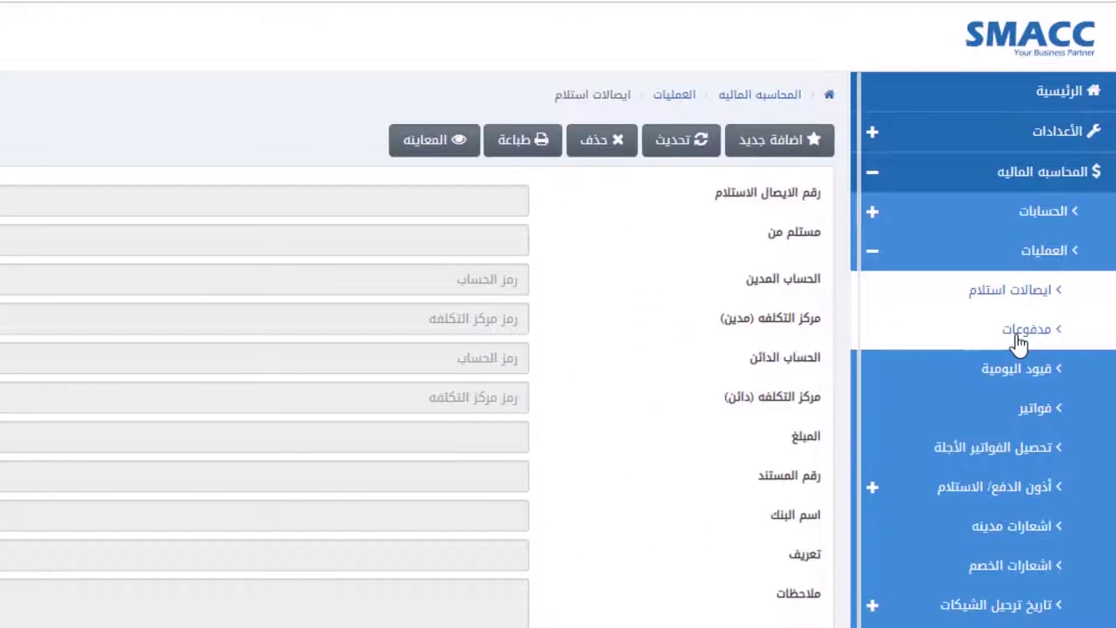
Step: Start a new payment to المورد الخارجي paid by electronic transfer
click(1019, 336)
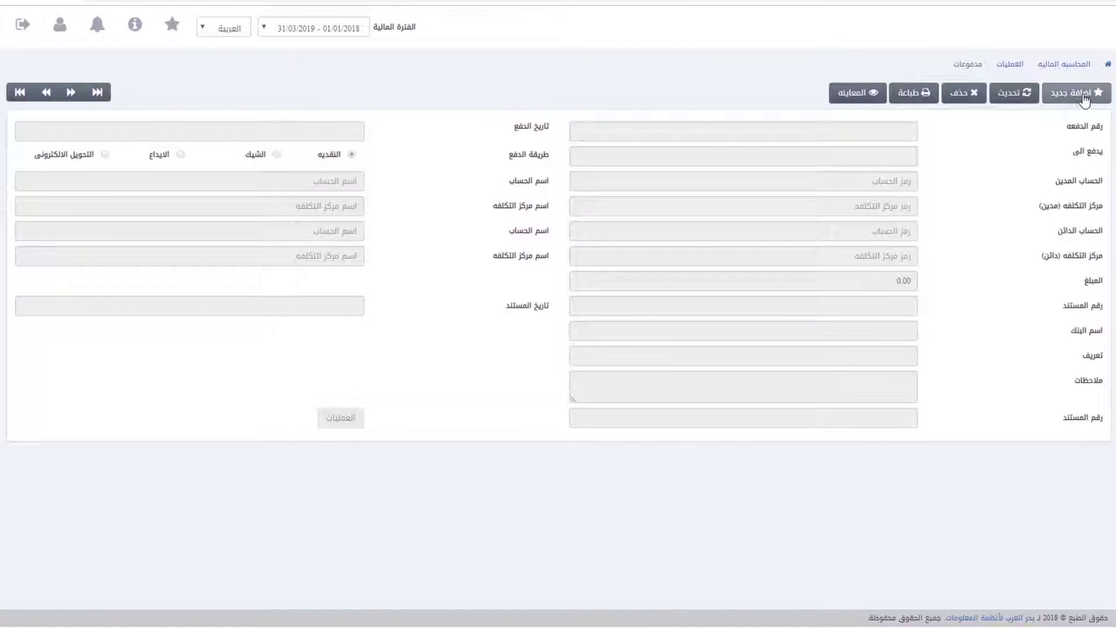
click(1077, 96)
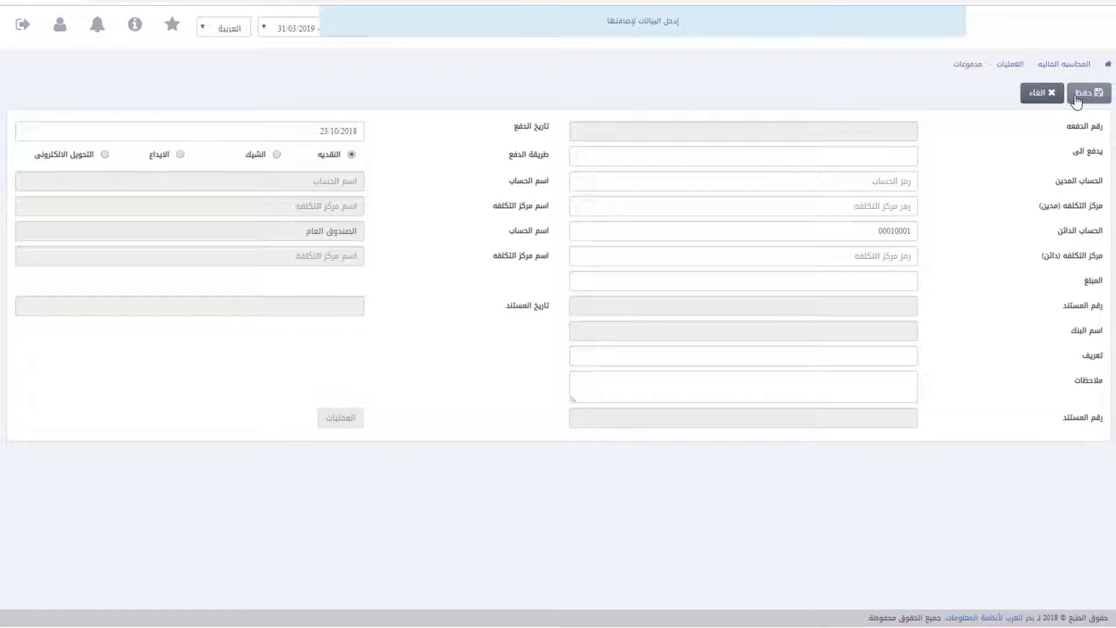
click(308, 130)
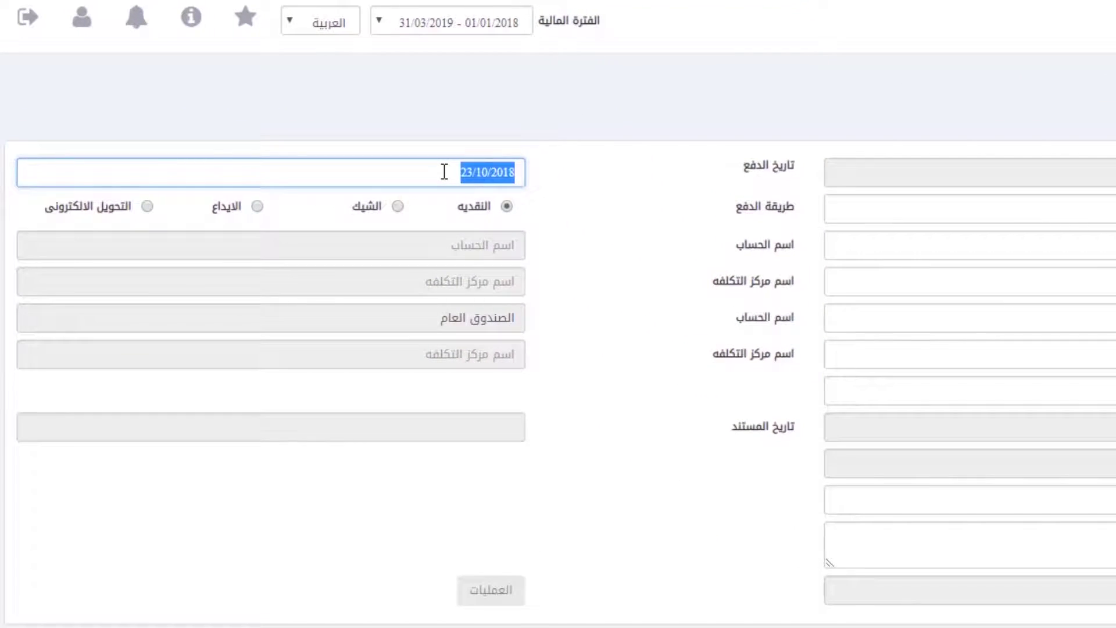
key(Tab)
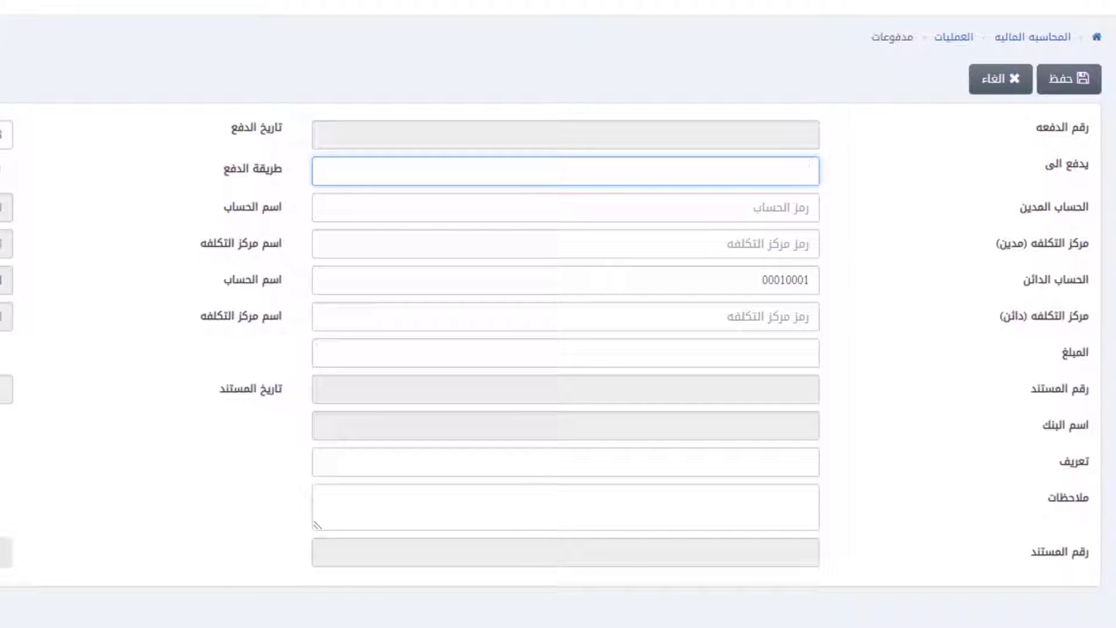
text(المورد الخارجي)
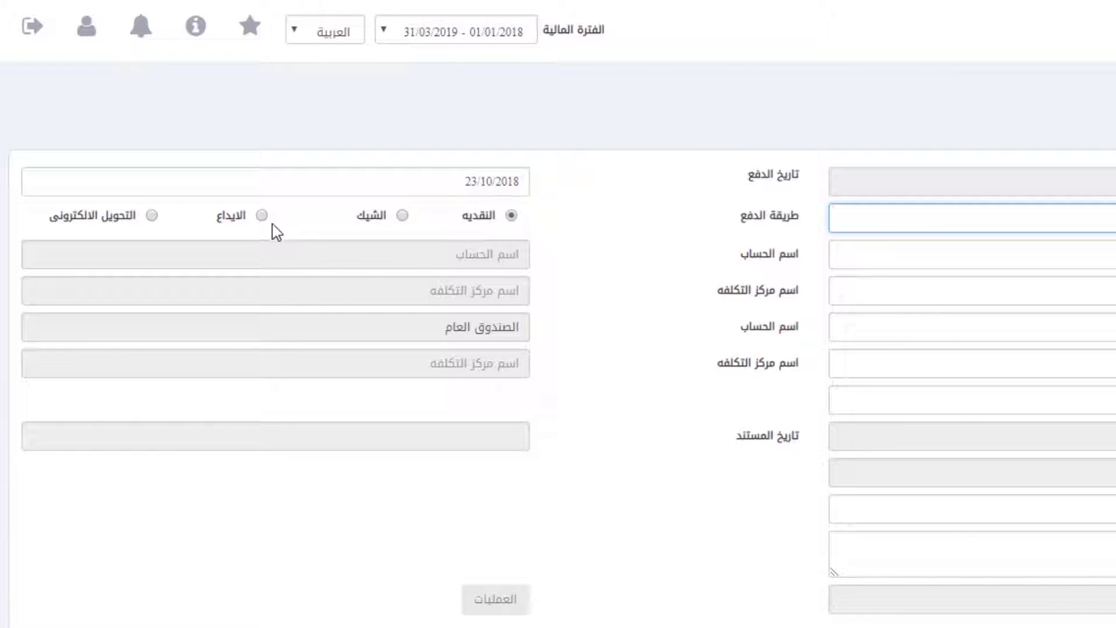
click(154, 216)
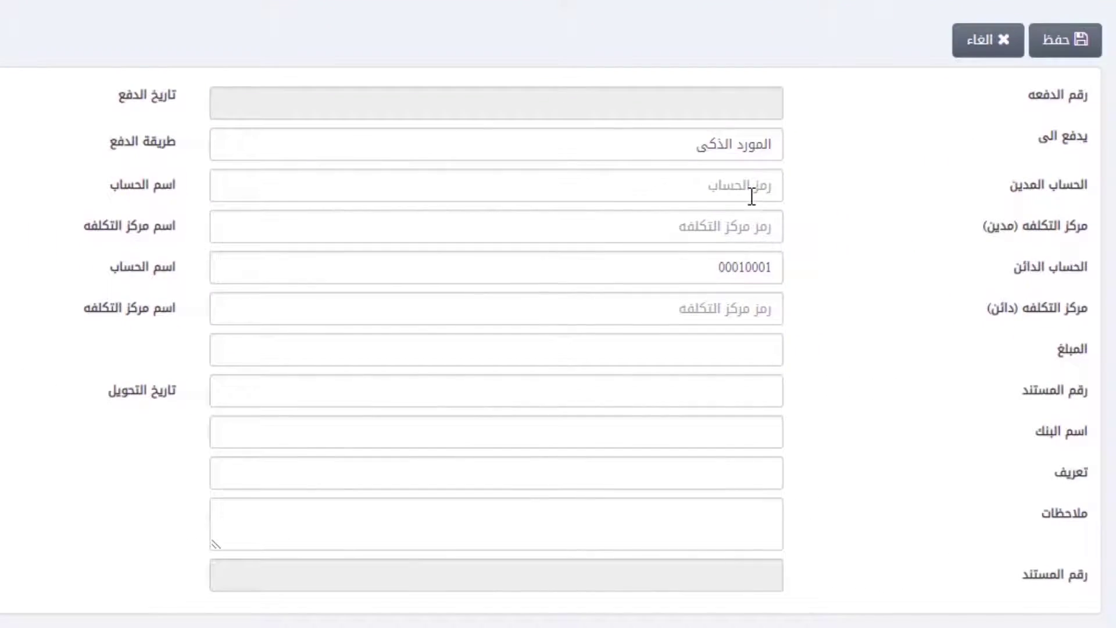
Step: Set debit account 00040001 and credit account 00010001 الصندوق العام
click(763, 186)
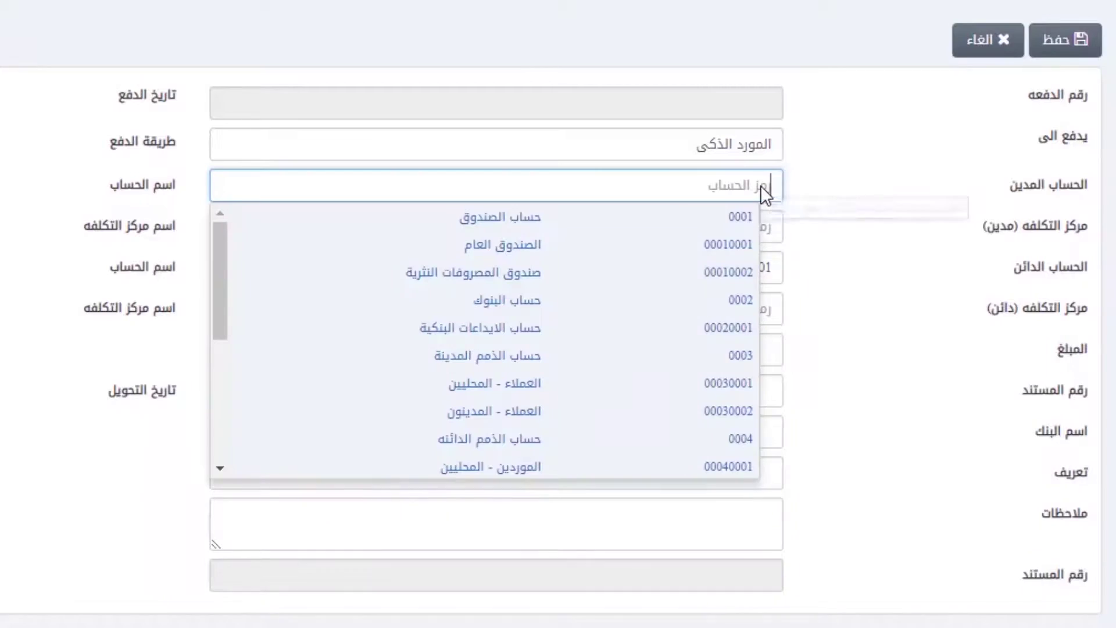
click(652, 463)
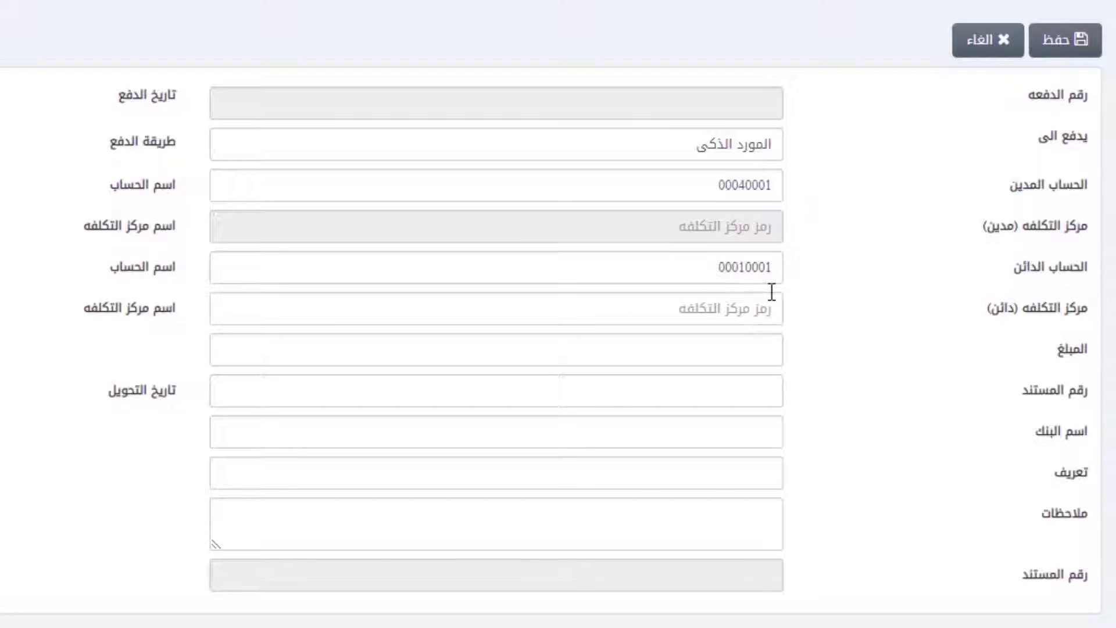
click(767, 268)
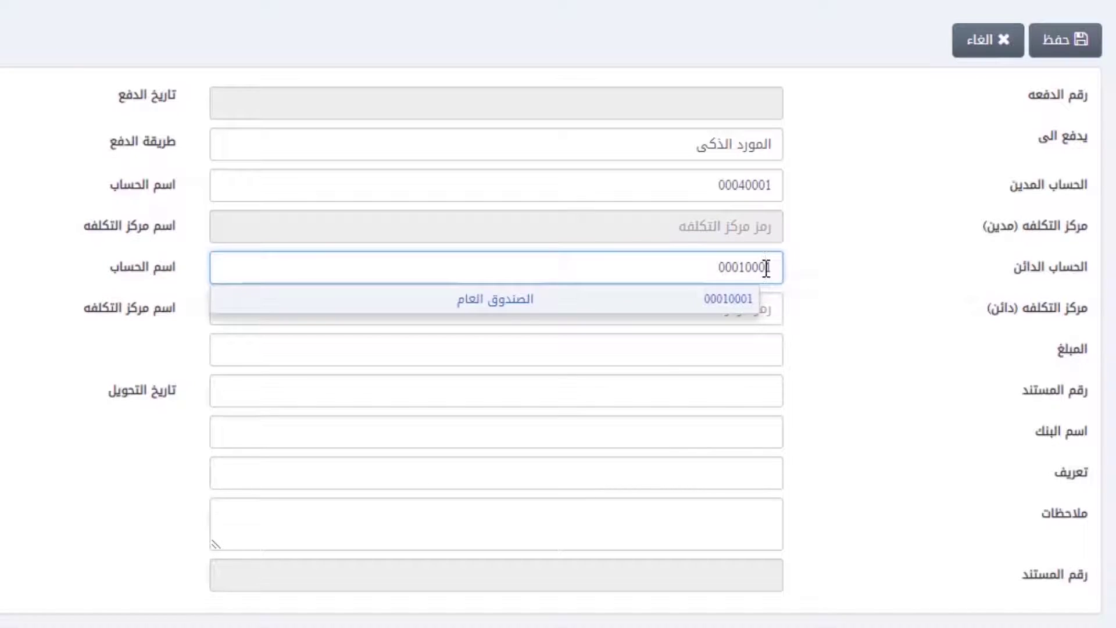
click(726, 297)
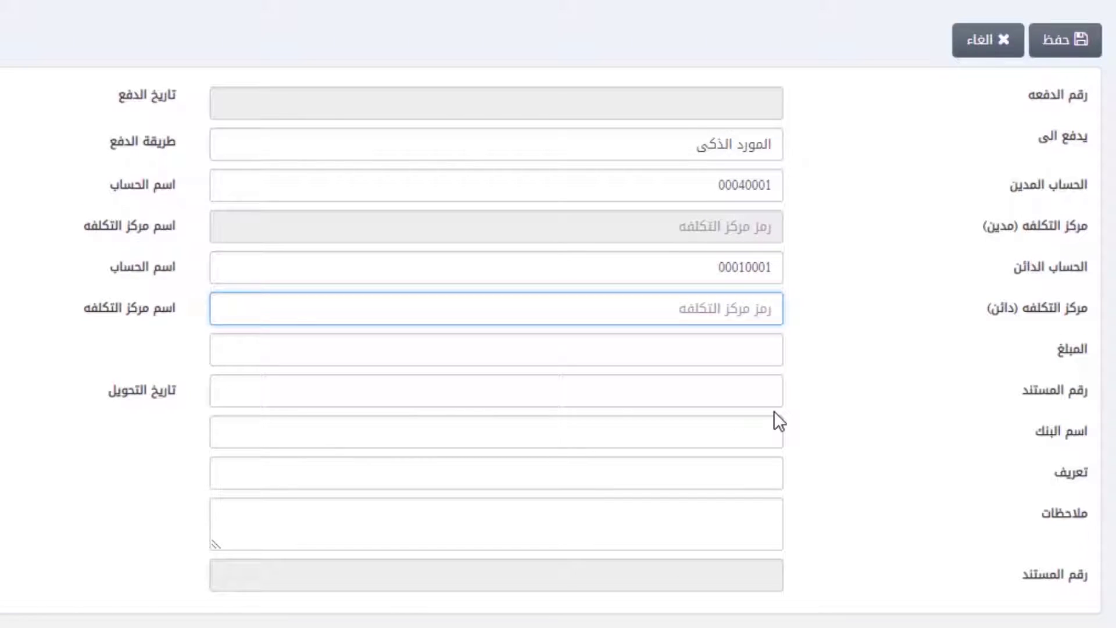
Step: Enter amount 10000, 23/10/2018, bank الاهلى, description شرح and notes شرح اضافى
key(Tab)
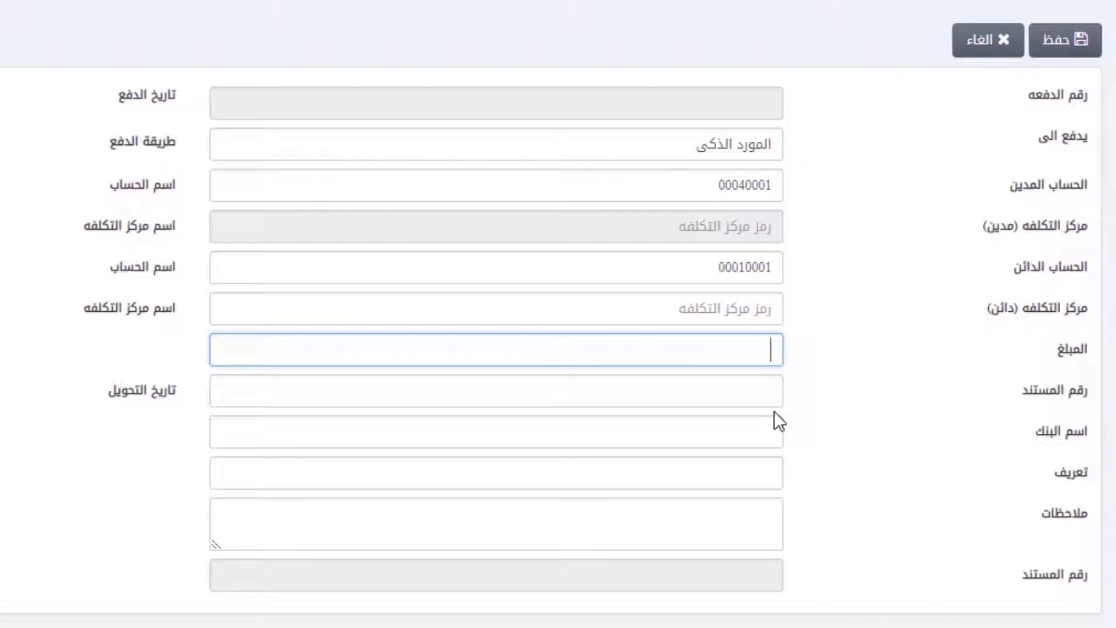
text(10000)
key(Tab)
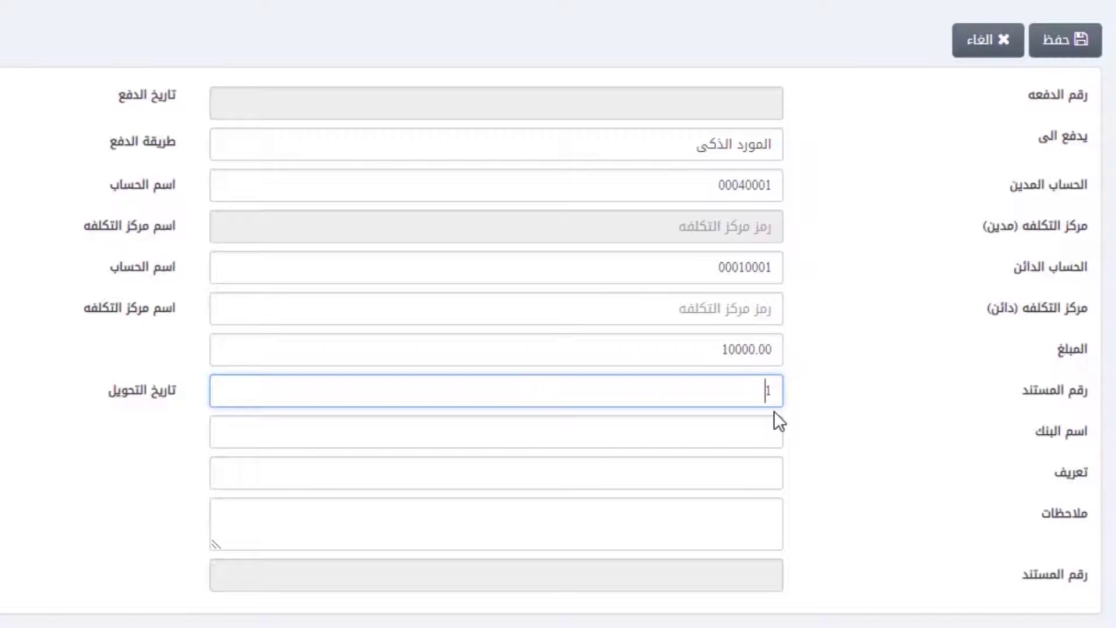
text(23/10/2018)
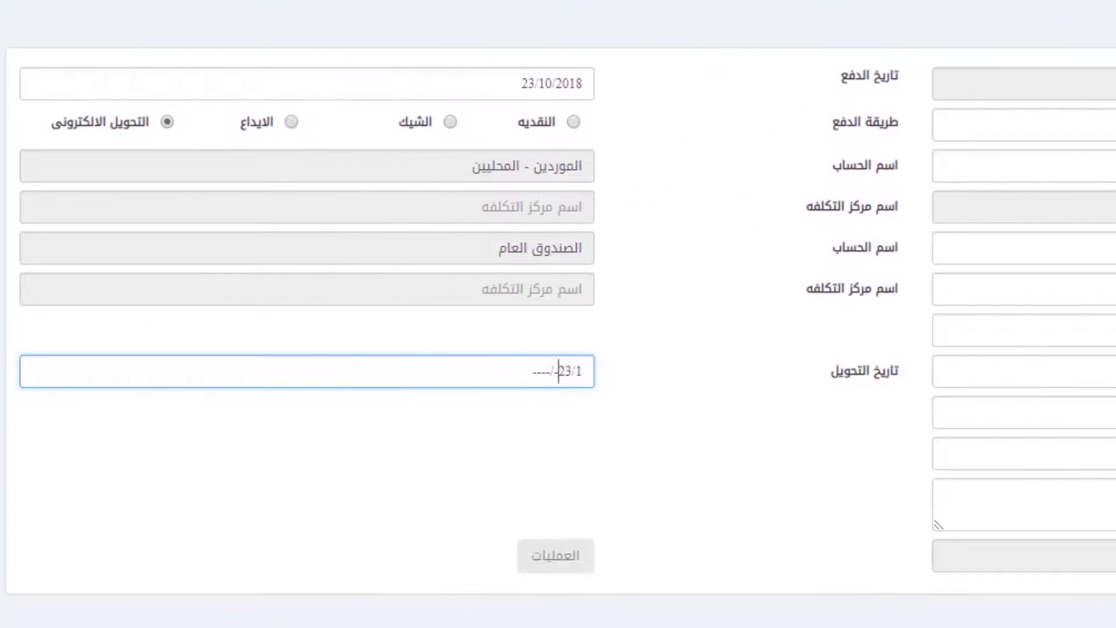
key(Tab)
text(الاهلى)
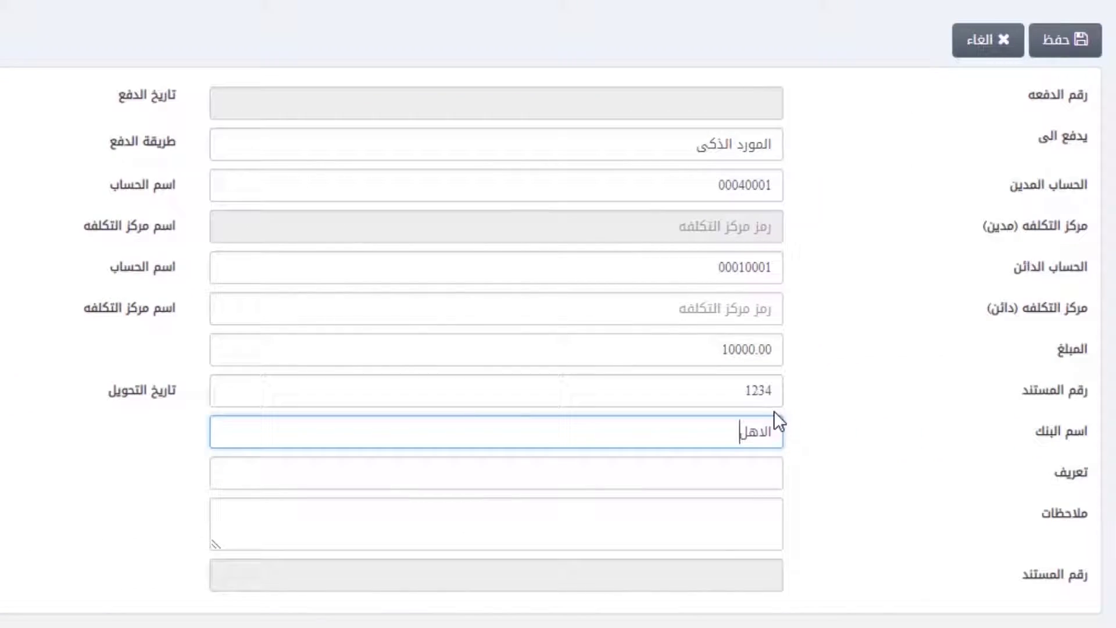
key(Tab)
text(ش)
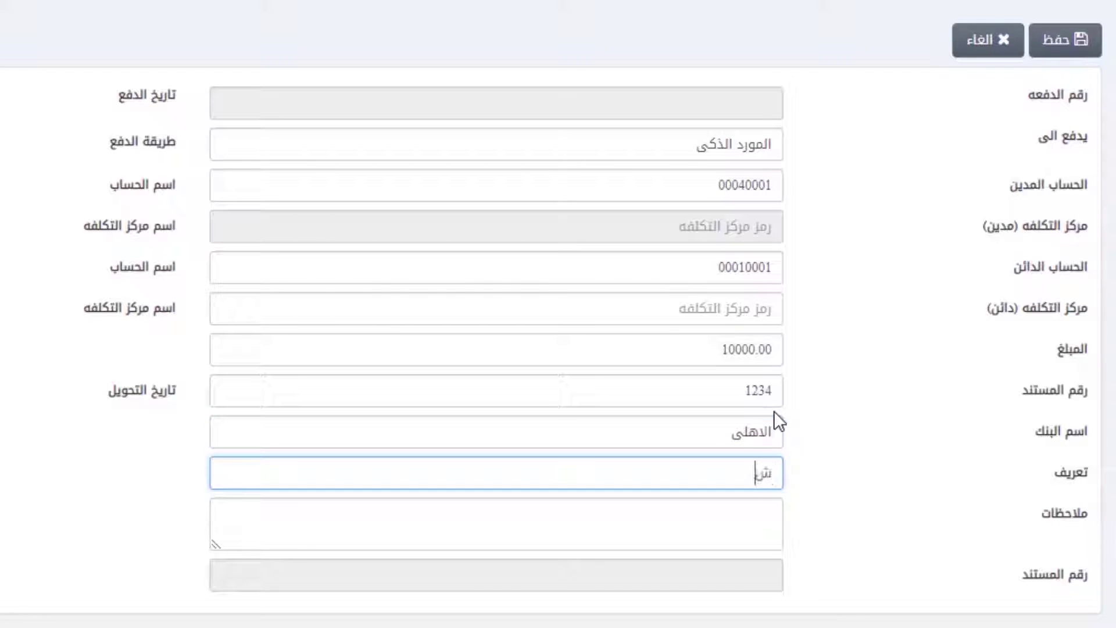
text(رح)
key(Tab)
text(شرح اضافى)
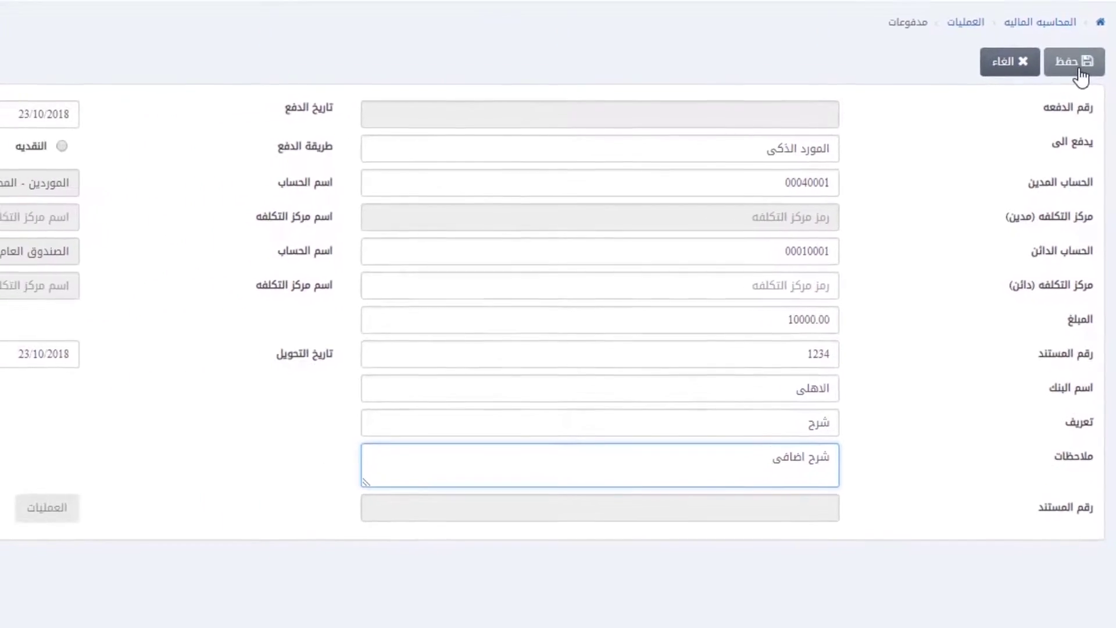
Step: Save the payment as voucher 0001-1 and dismiss its print preview
click(1079, 67)
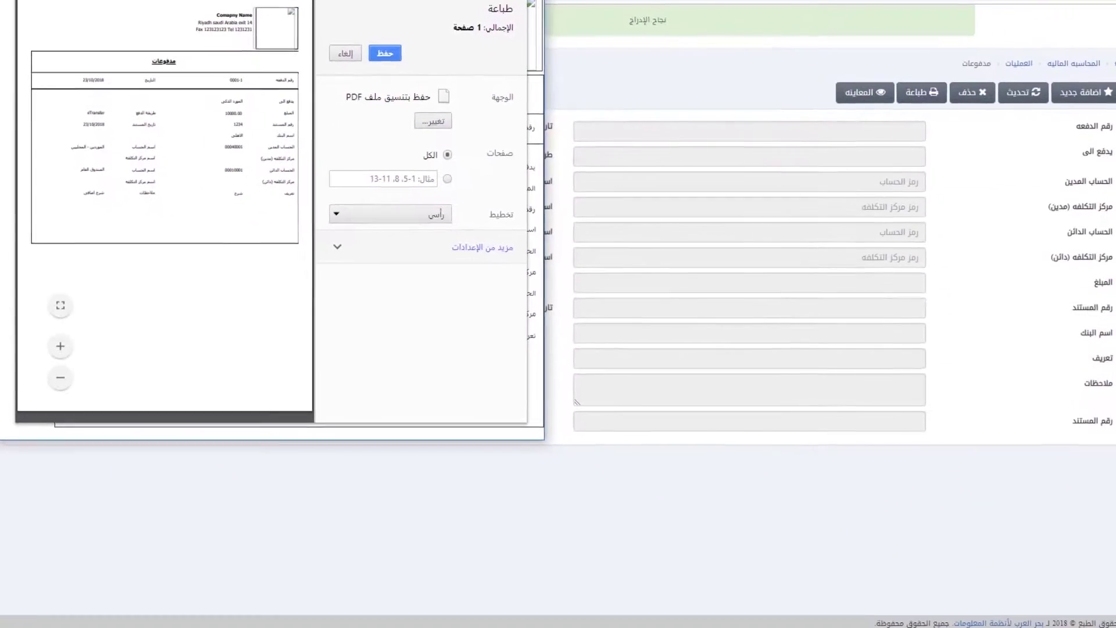
click(849, 333)
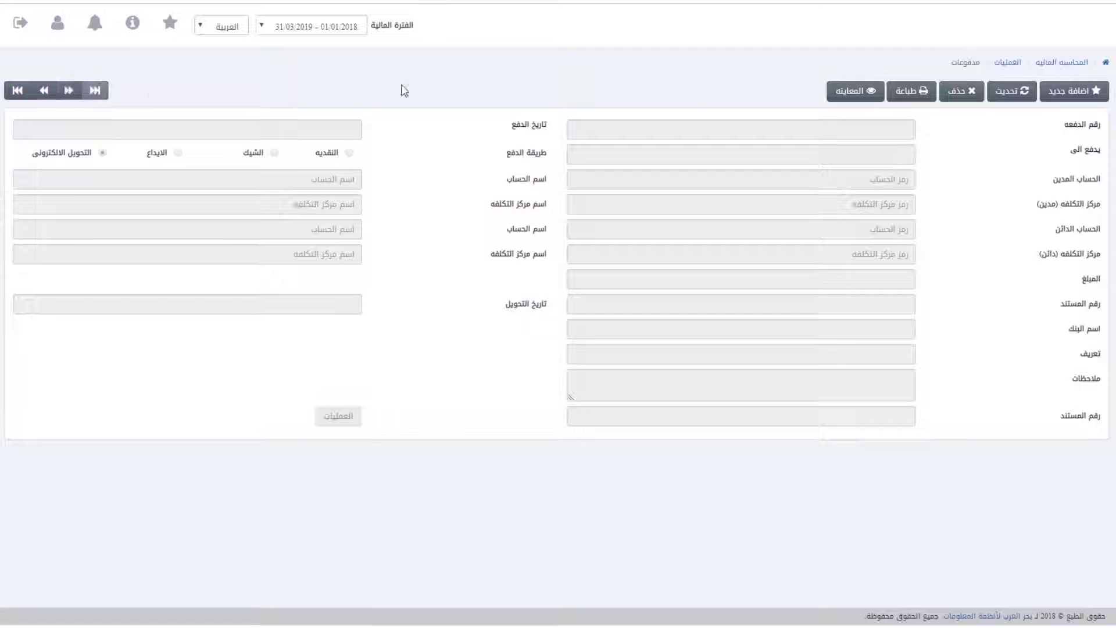
Step: Reload payment 0001-1 and save it as a cheque credited to account 0007
click(94, 90)
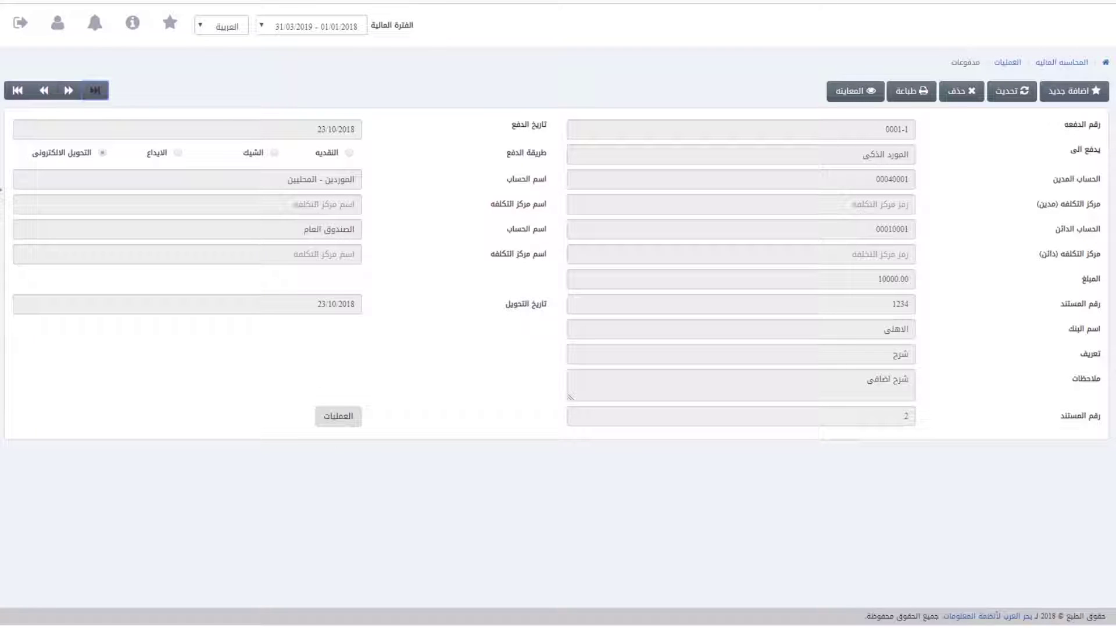
click(1011, 91)
click(887, 130)
text(0001-1)
click(1054, 90)
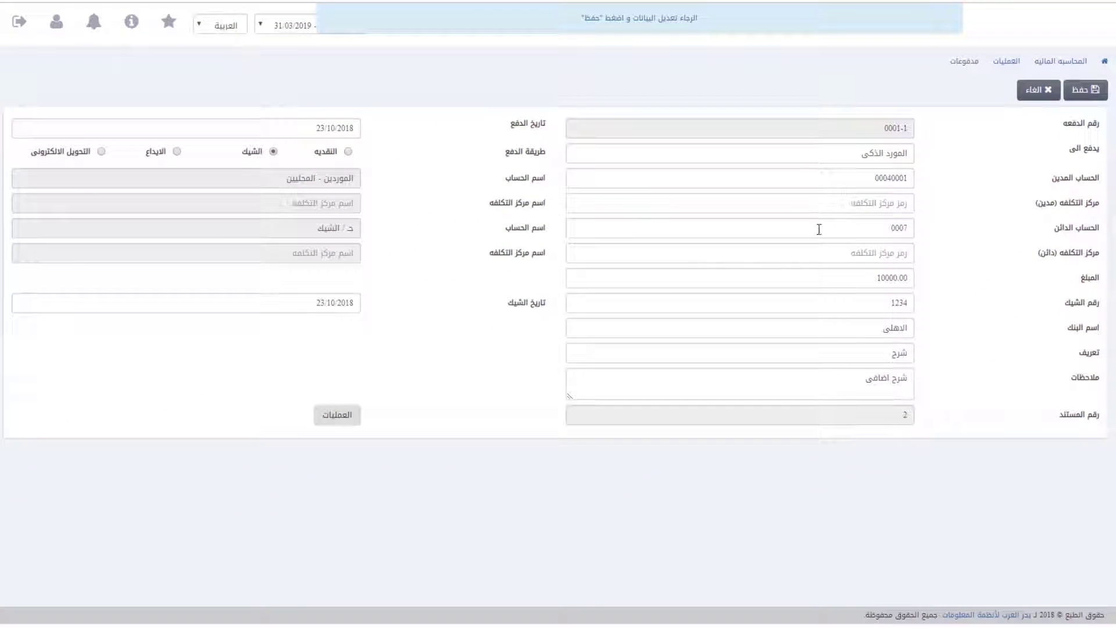
click(1044, 92)
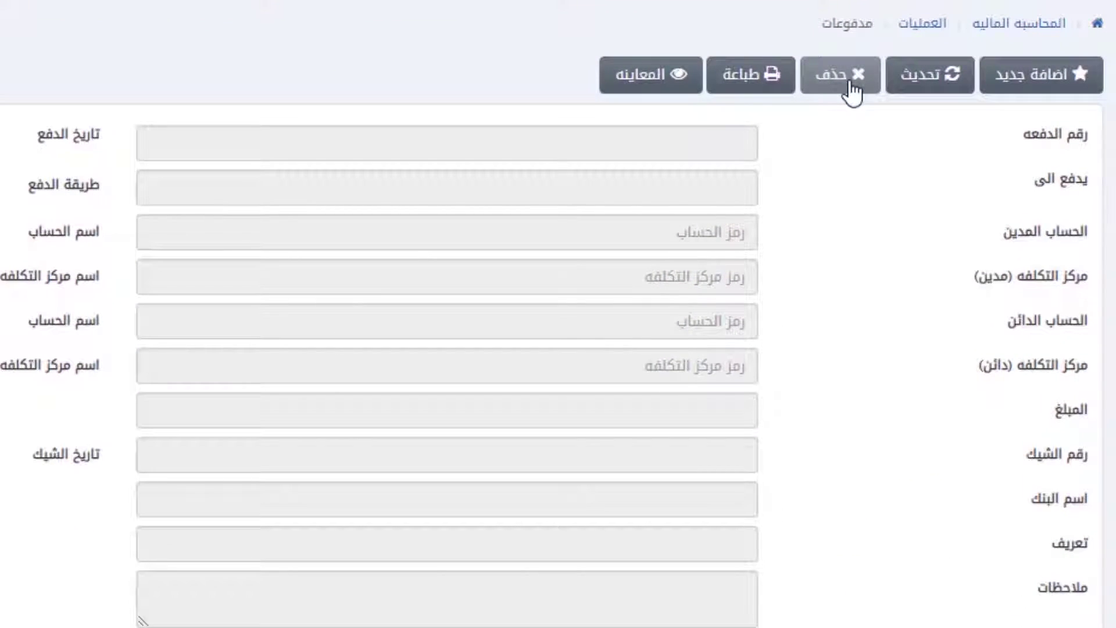
Step: Load payment 0001-1 for deletion, then decline so the payment is kept
click(853, 91)
click(587, 157)
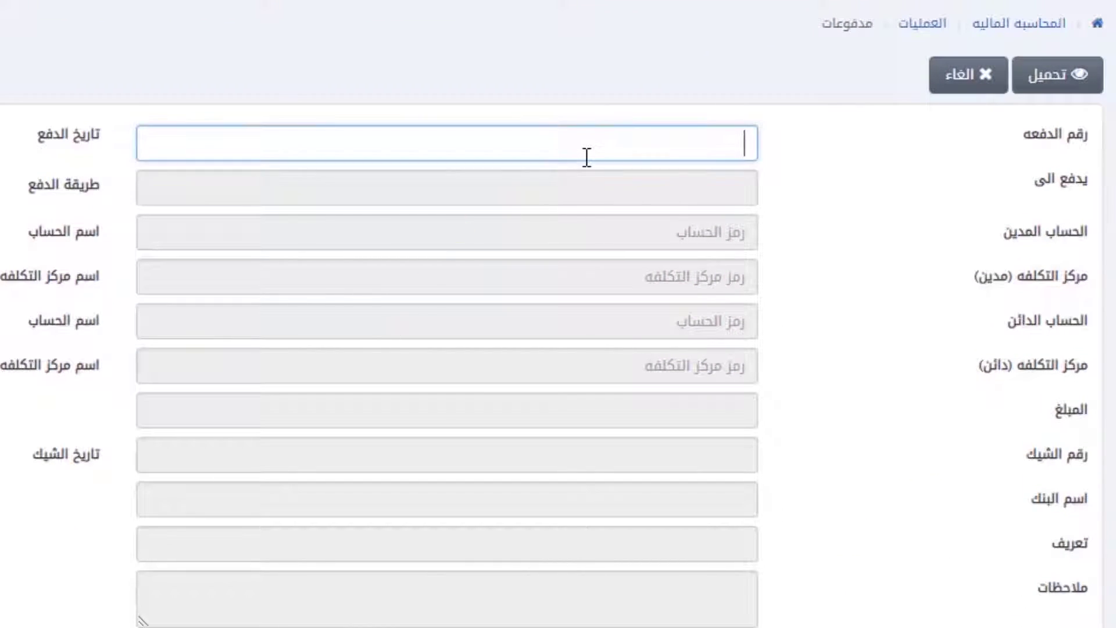
text(0001-1)
click(1053, 87)
click(960, 72)
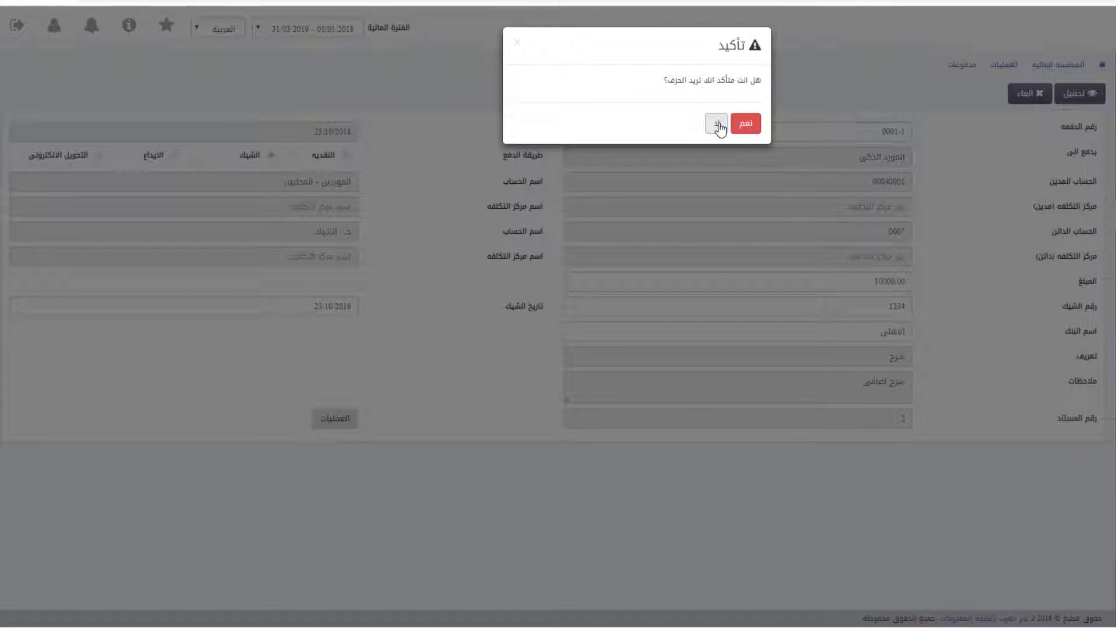
click(718, 125)
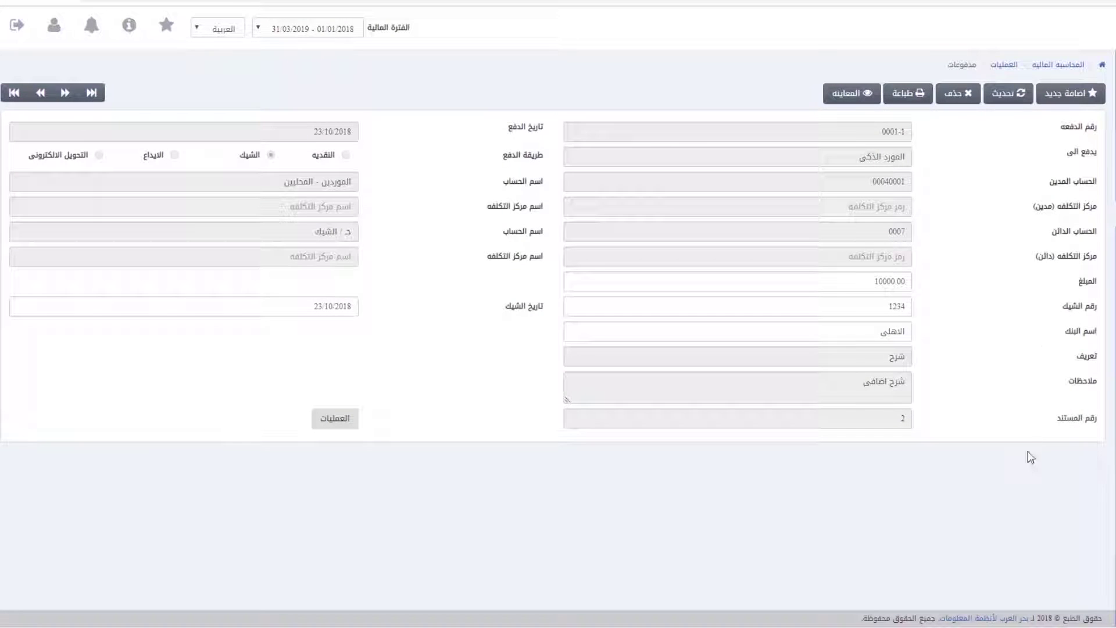
Step: Preview the payment voucher printout, then load payment 0001-1 for viewing
click(908, 93)
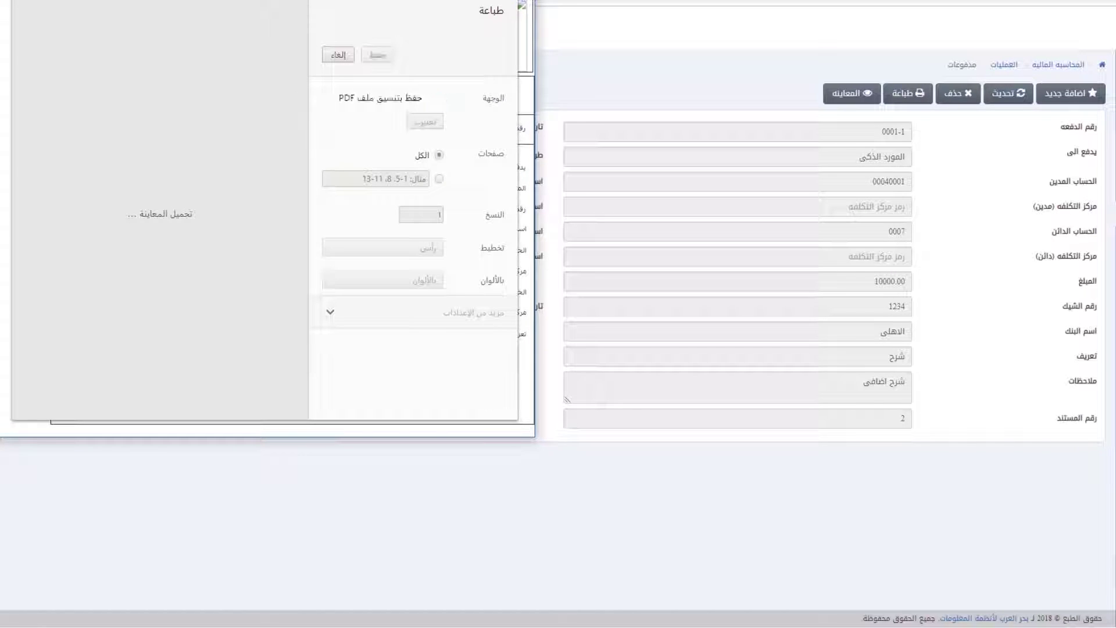
key(Escape)
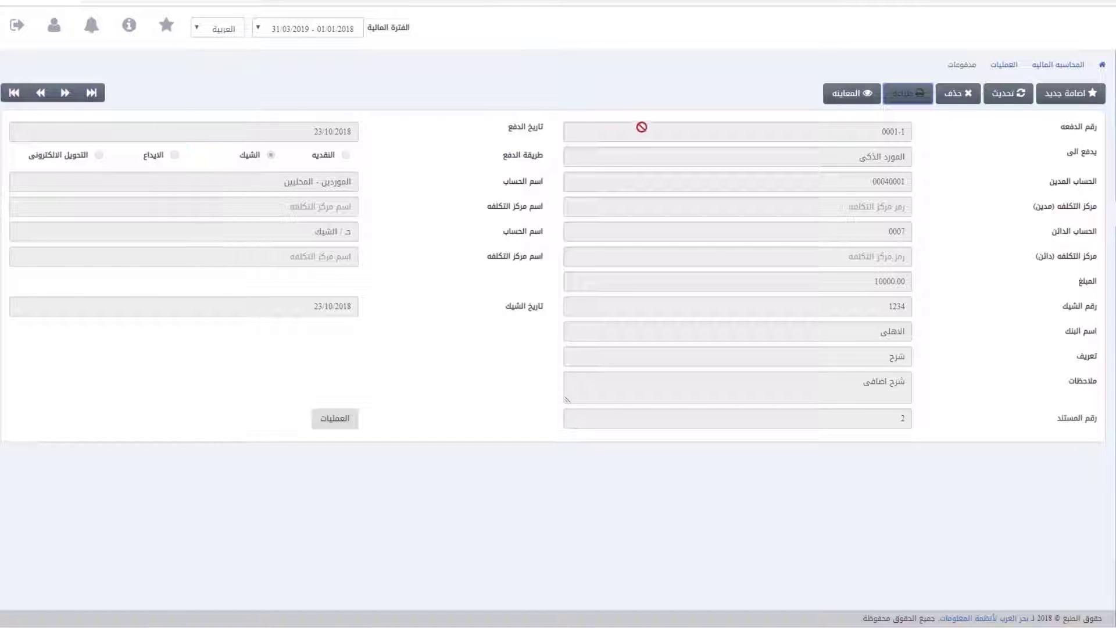
click(855, 95)
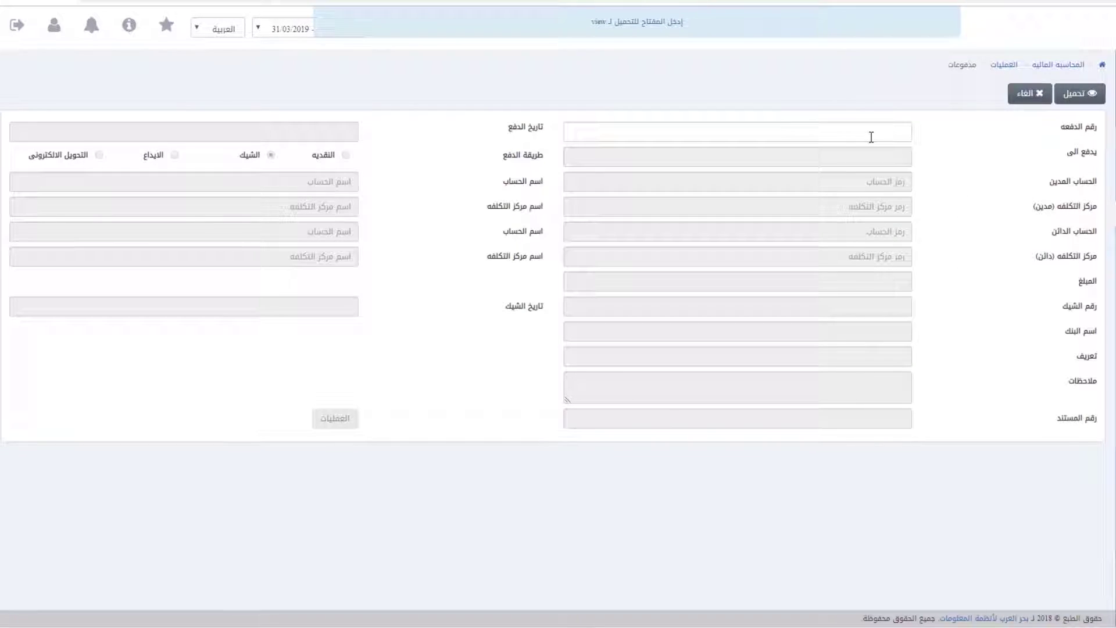
text(0001-1)
click(1097, 100)
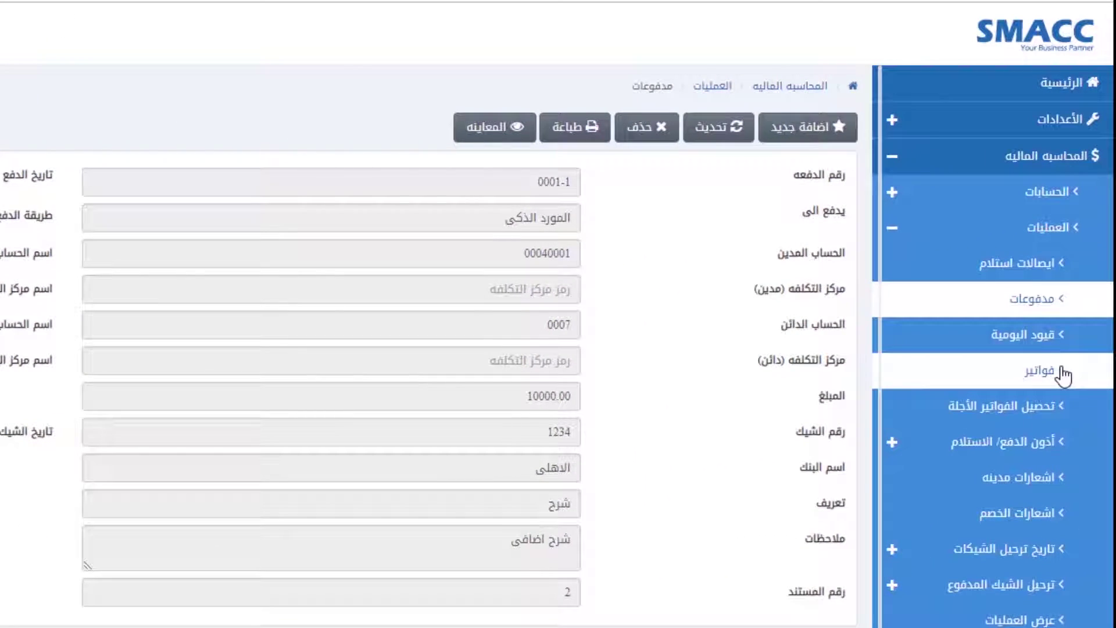
Step: Start a new journal entry debiting الصندوق العام 10000 with description دعم للصندوق and reference 123
click(1039, 343)
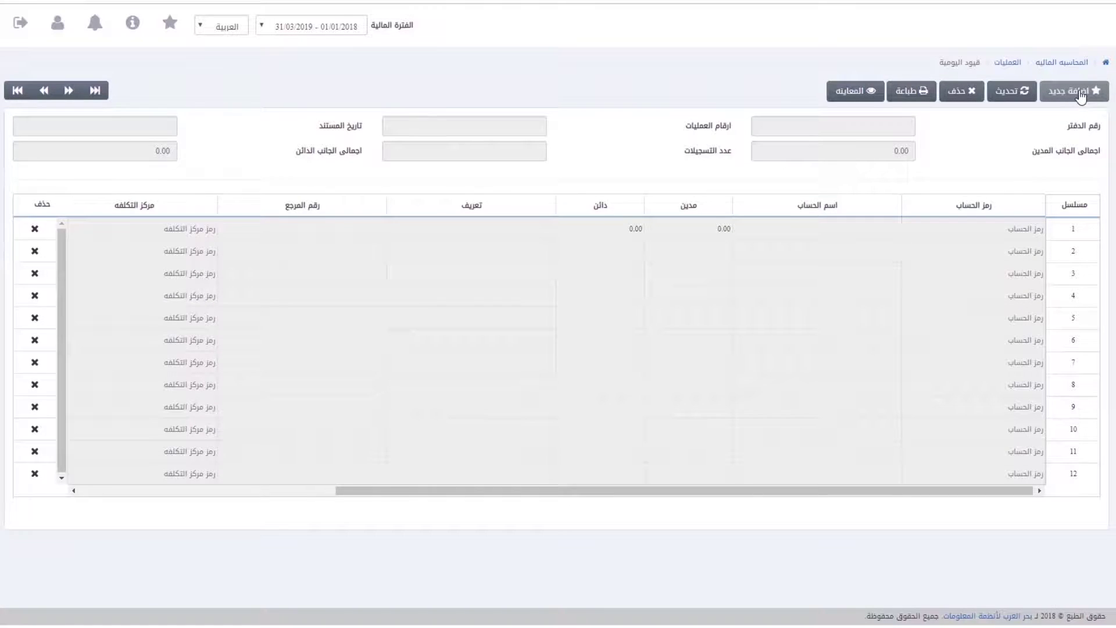
click(1081, 93)
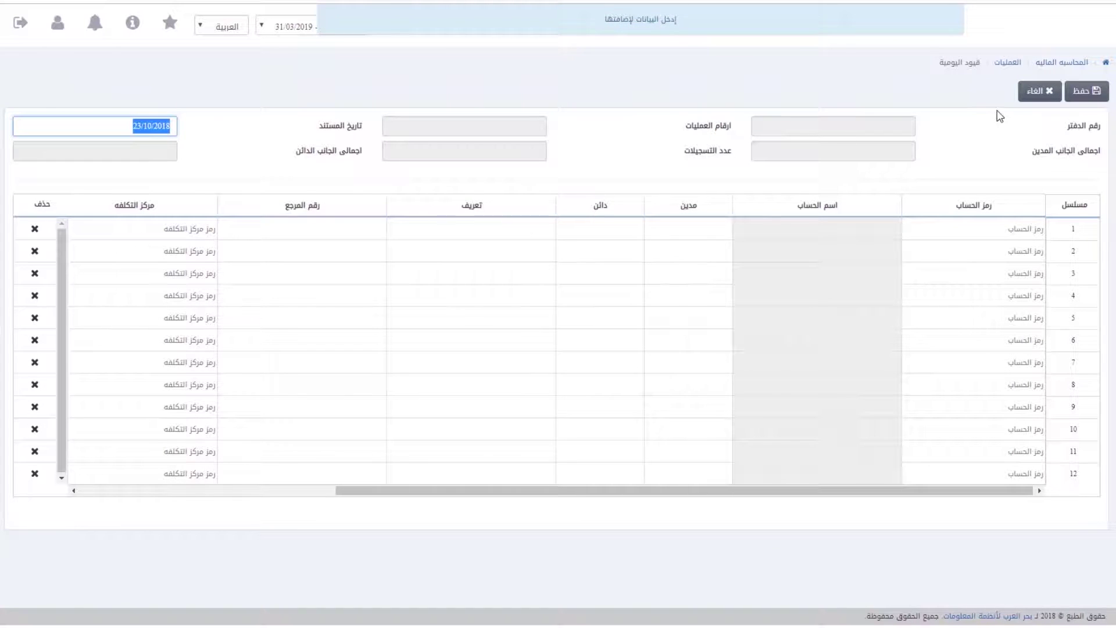
click(1050, 100)
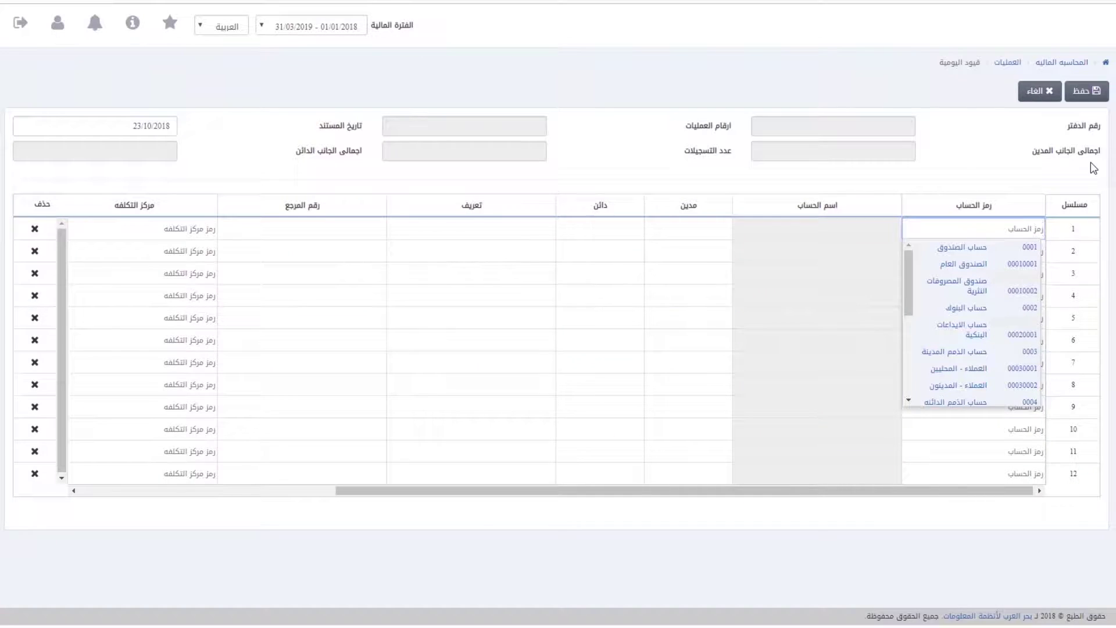
text(ص)
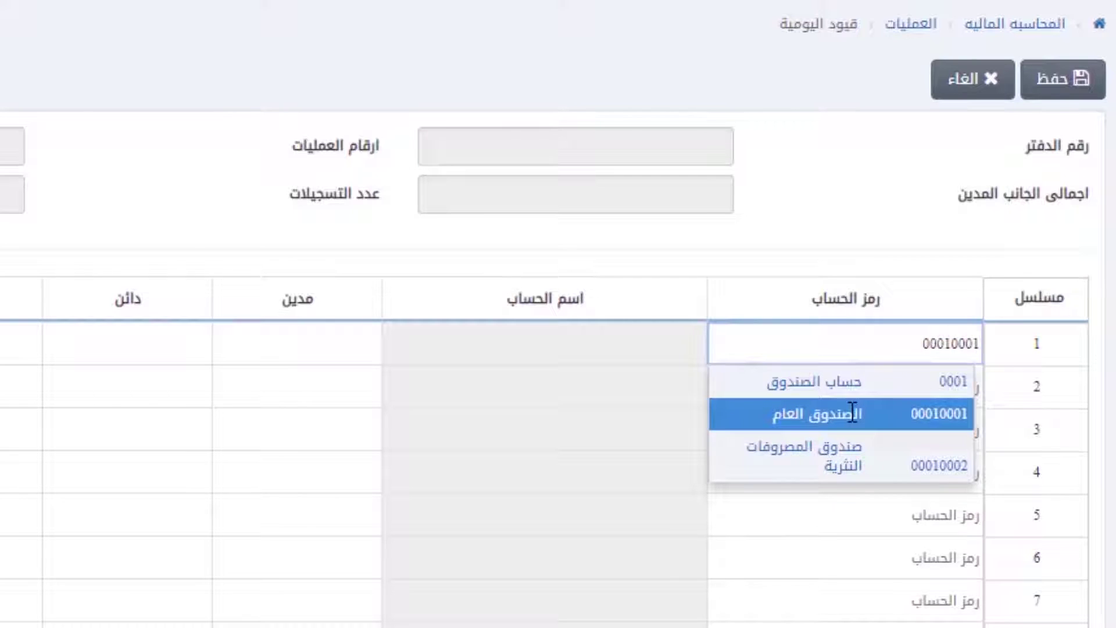
click(843, 463)
text(1000)
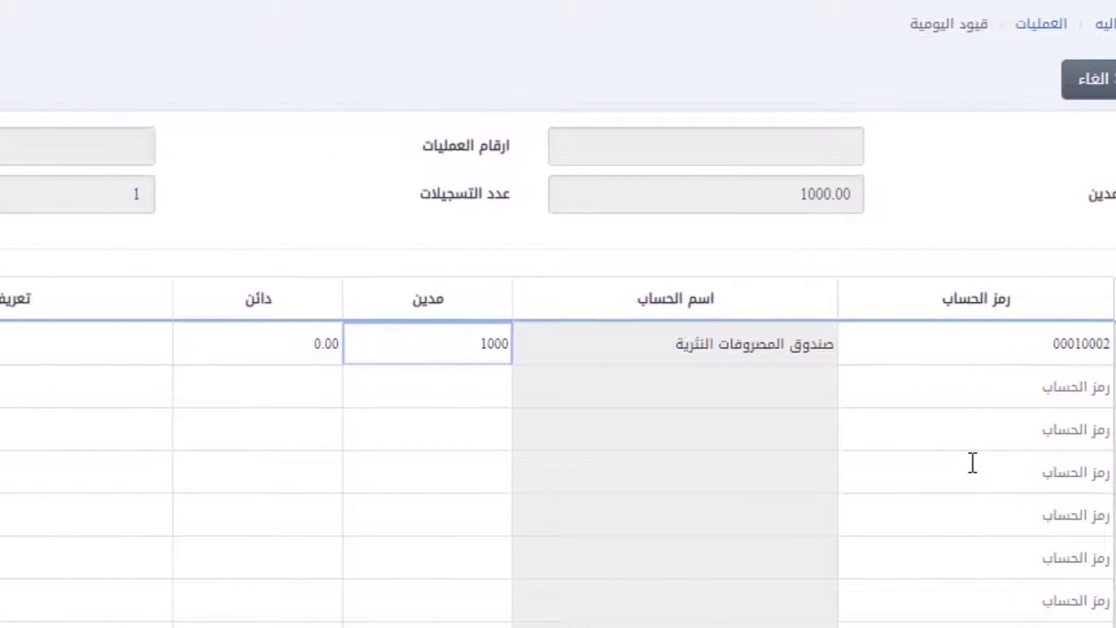
text(0)
key(Tab)
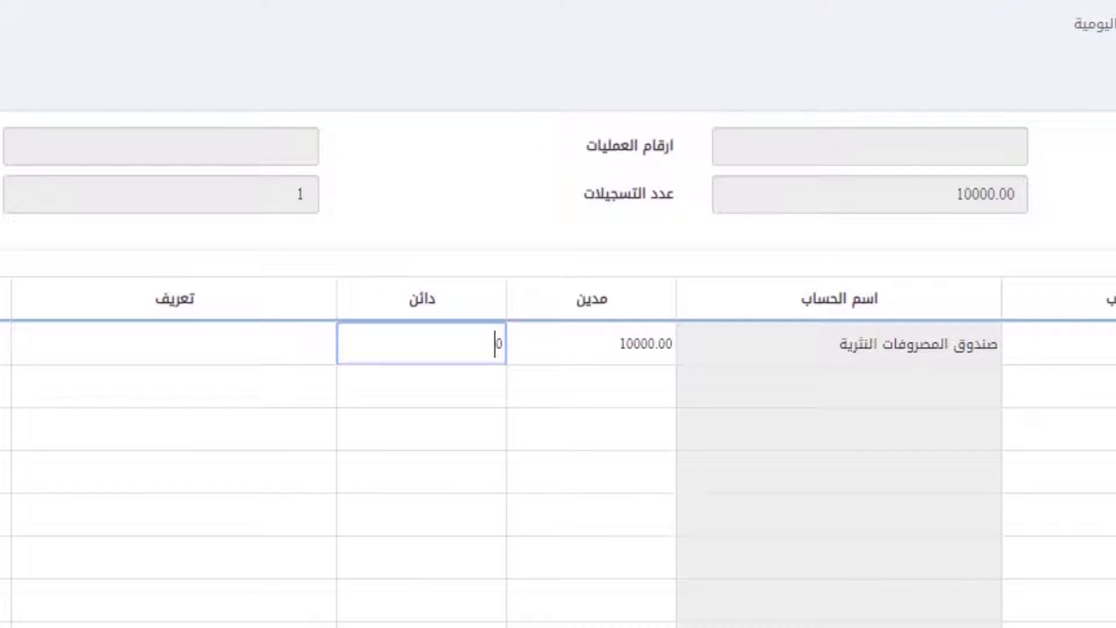
key(Tab)
text(دعم للص)
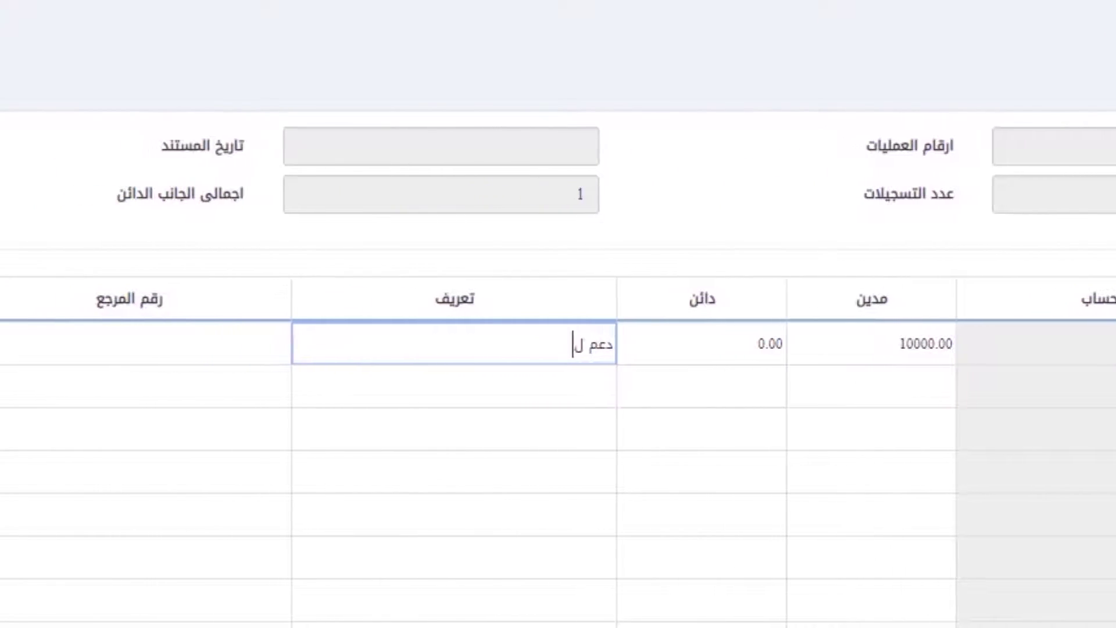
text(ندوق)
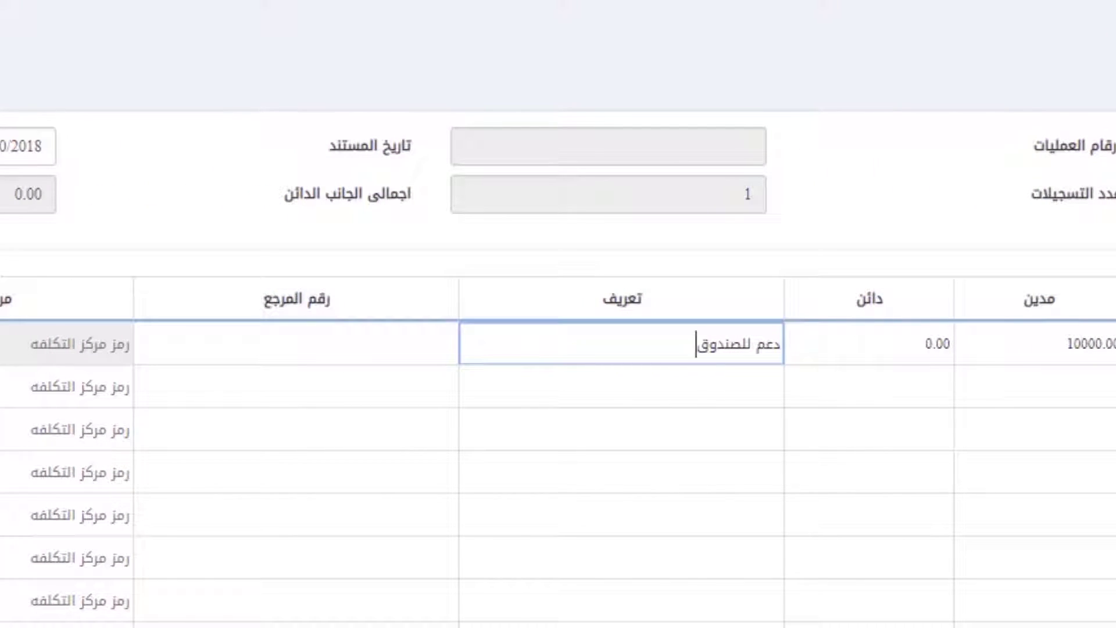
key(Tab)
text(123)
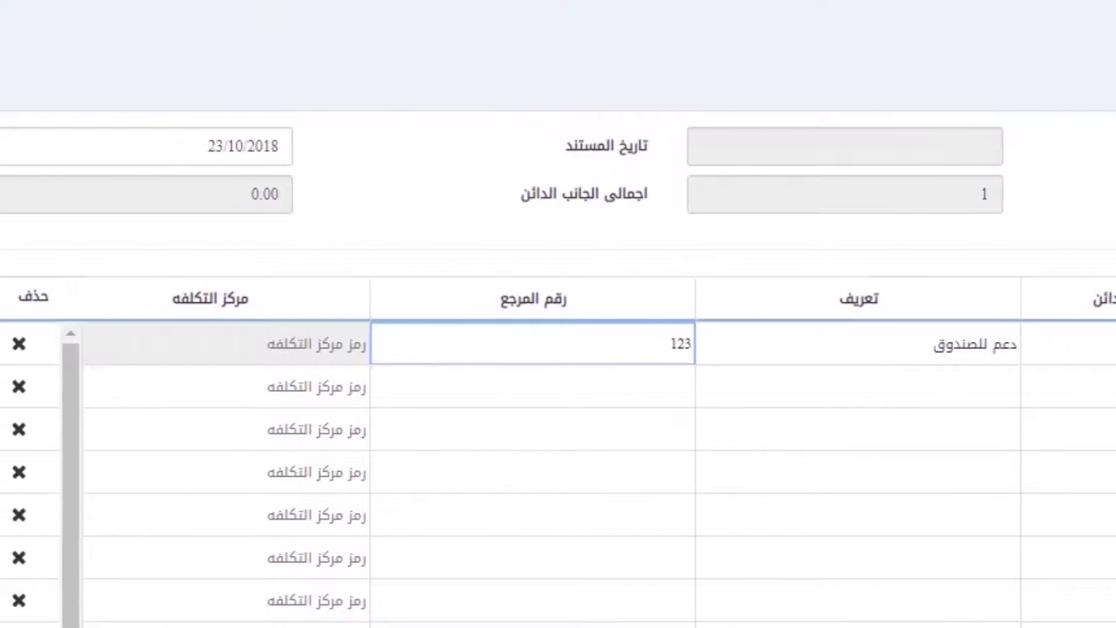
key(Tab)
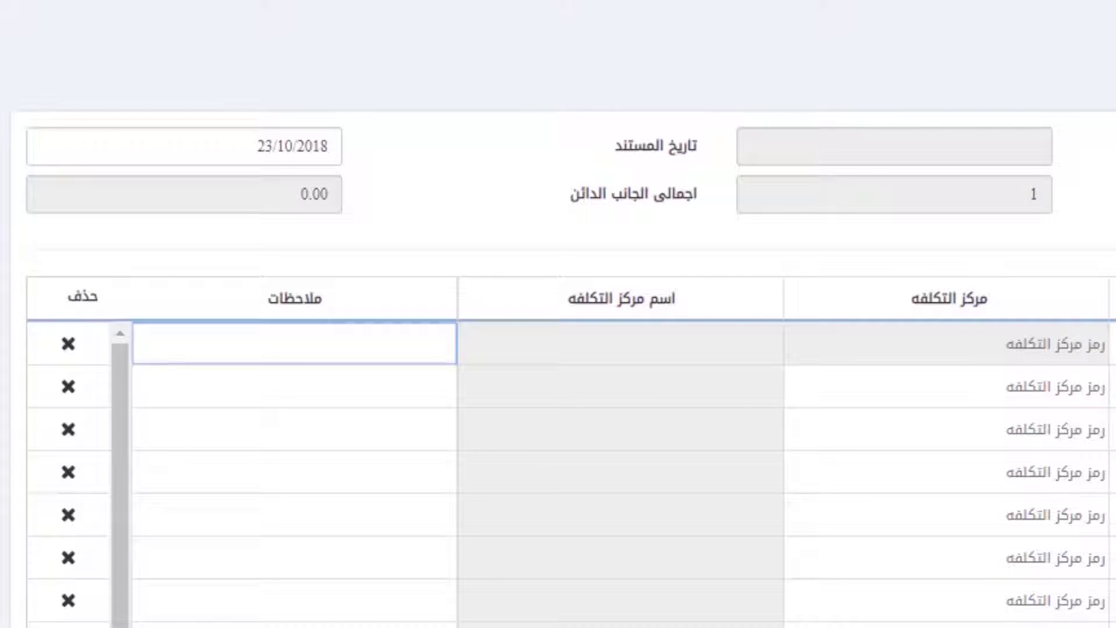
Step: Add a second line on account 00020001 crediting ايرادات متنوعة
key(Tab)
text(0002)
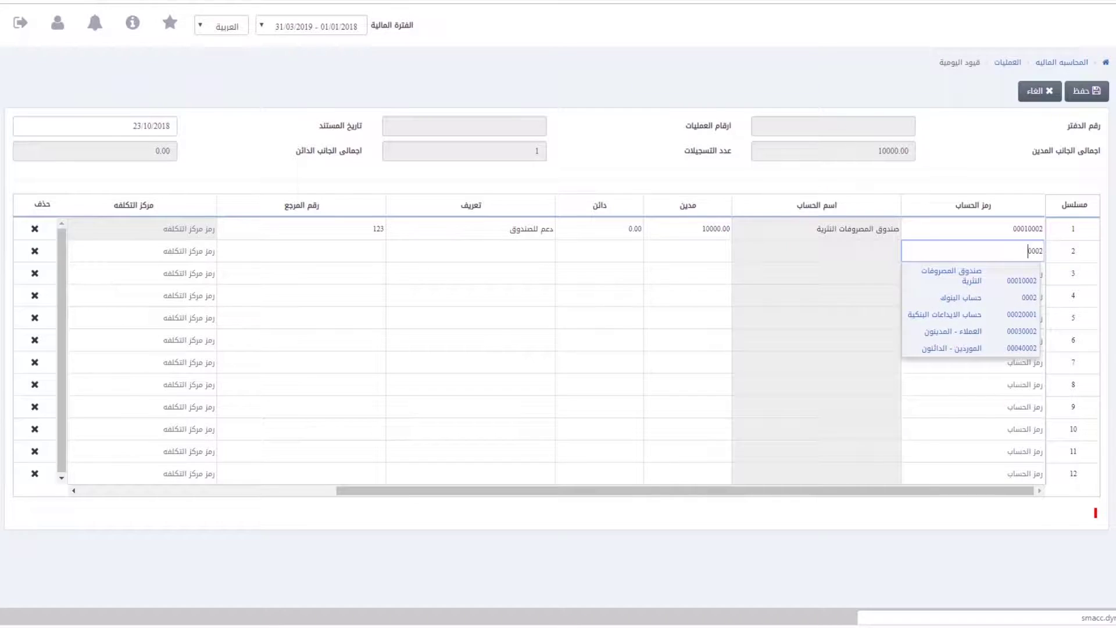
text(0001)
key(Tab)
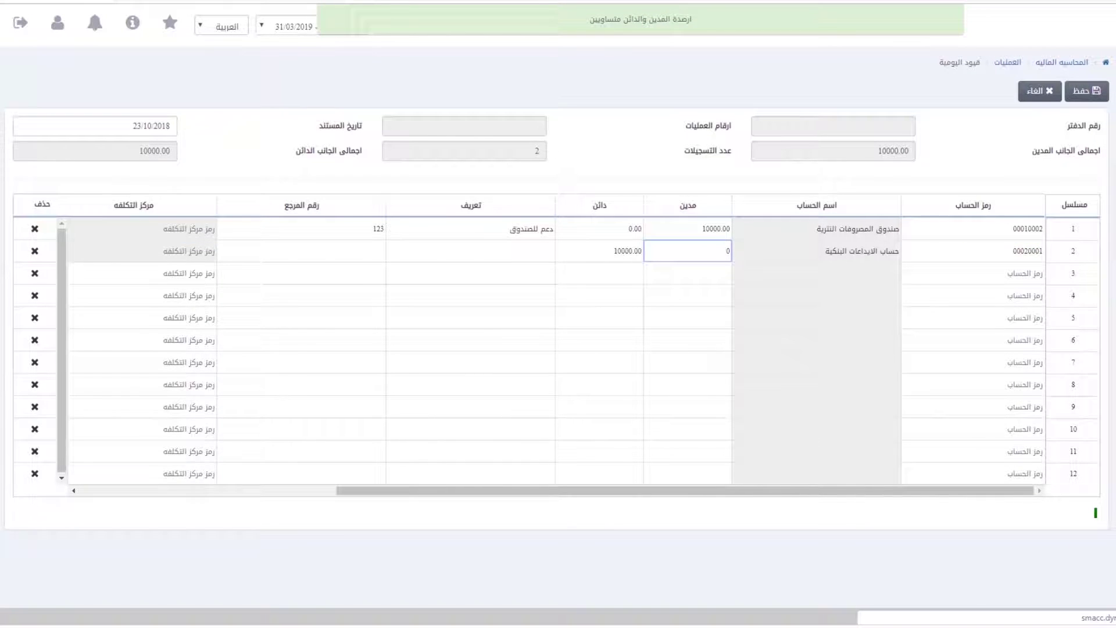
key(Tab)
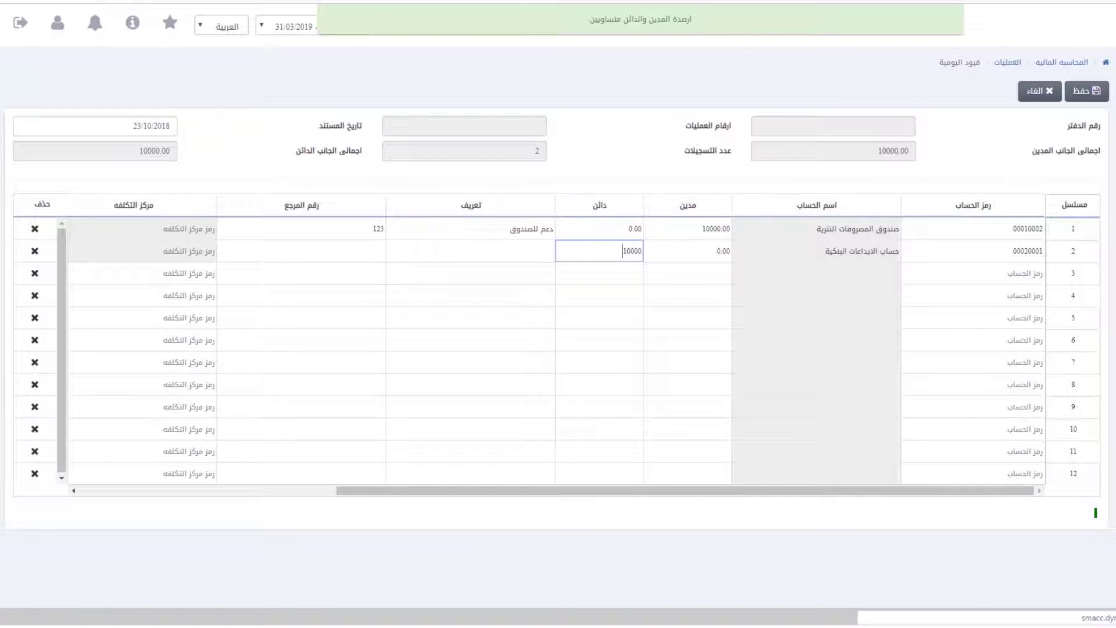
key(Tab)
text(د)
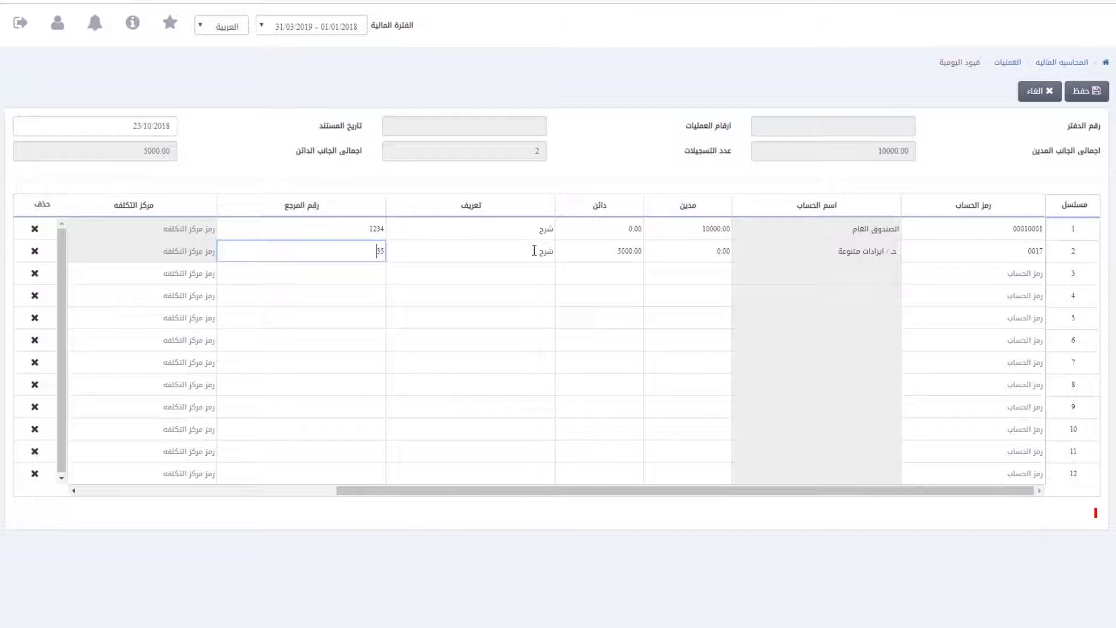
text(8)
key(Tab)
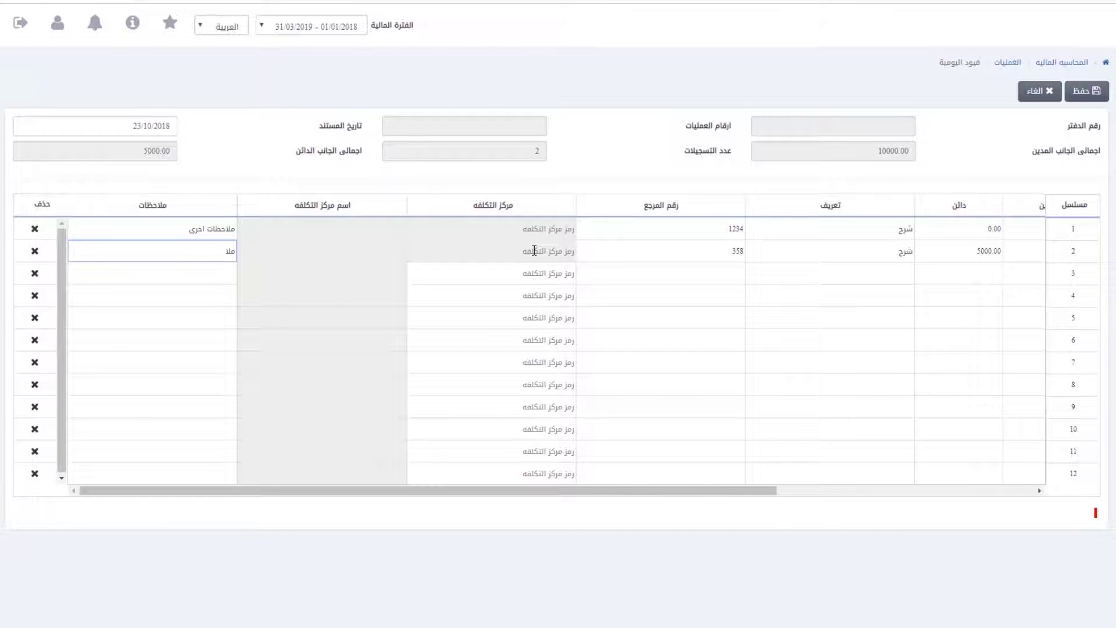
Step: Add a third line crediting ايرادات المبيعات (0010), description شرح, reference 356, and save the entry
key(Tab)
text(001)
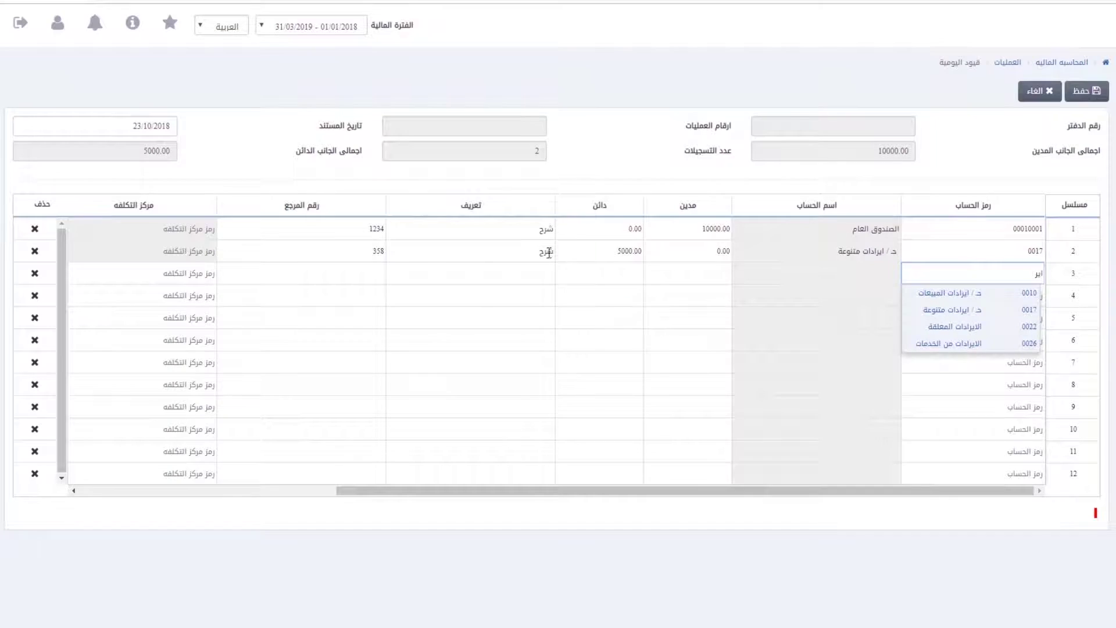
click(946, 292)
text(شرح)
key(Tab)
text(356)
key(Tab)
key(Tab)
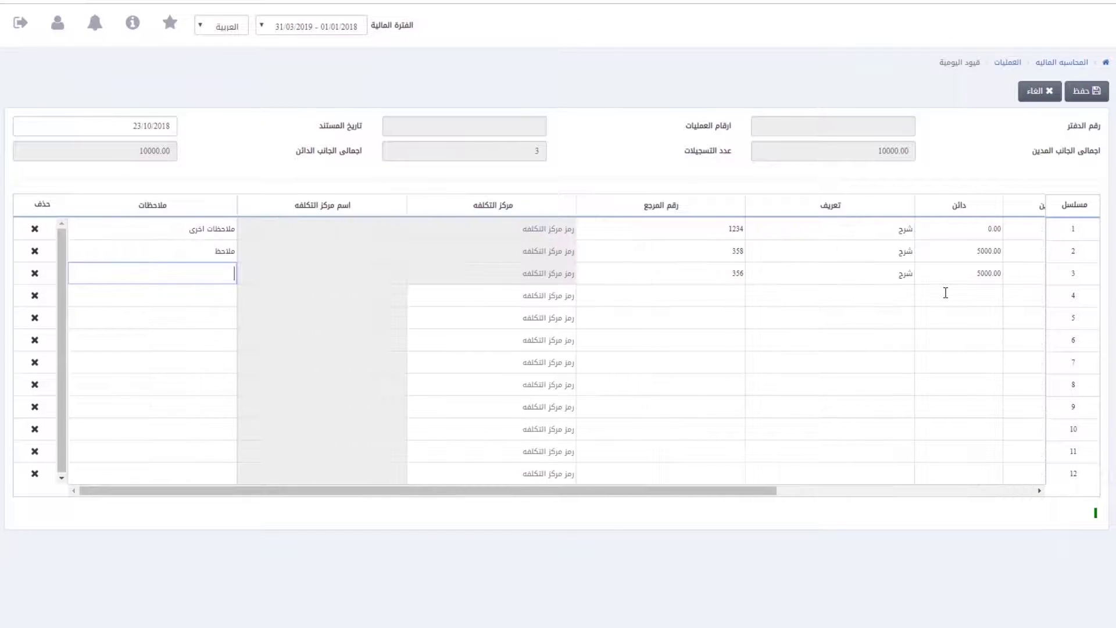
key(Tab)
click(1079, 91)
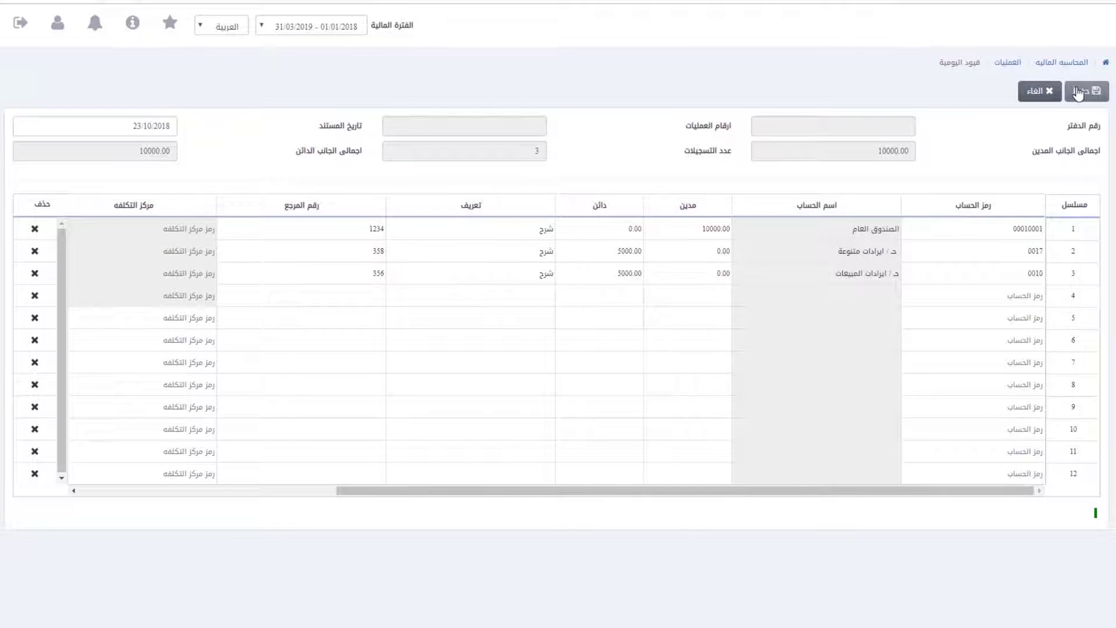
click(1078, 91)
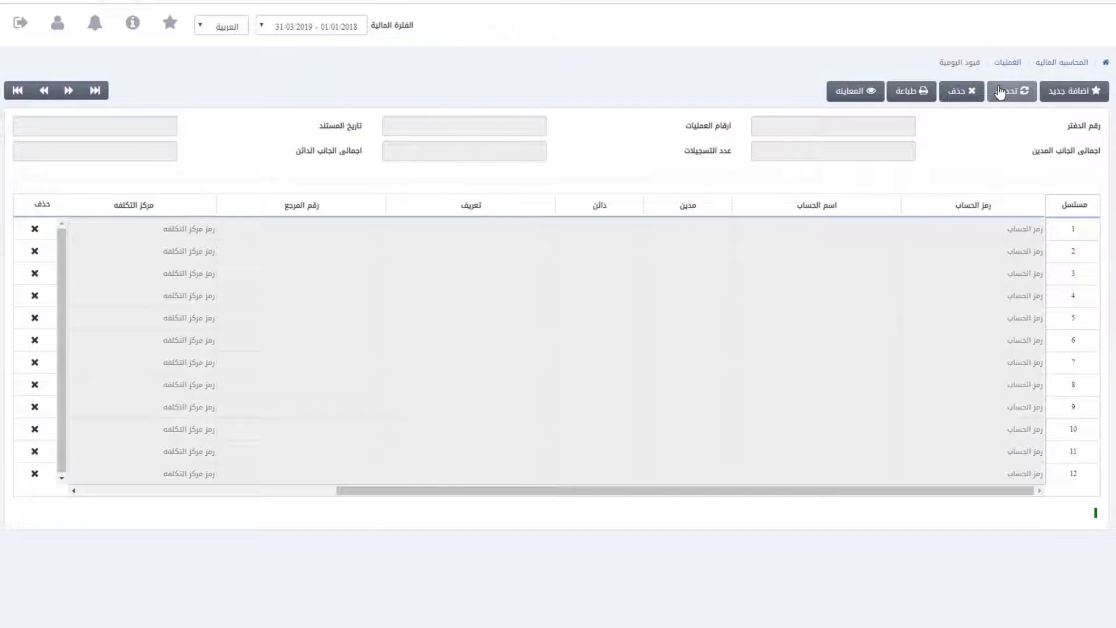
Step: Reload journal entry 0001-1, save it as an update, and go to the invoices page
click(1000, 92)
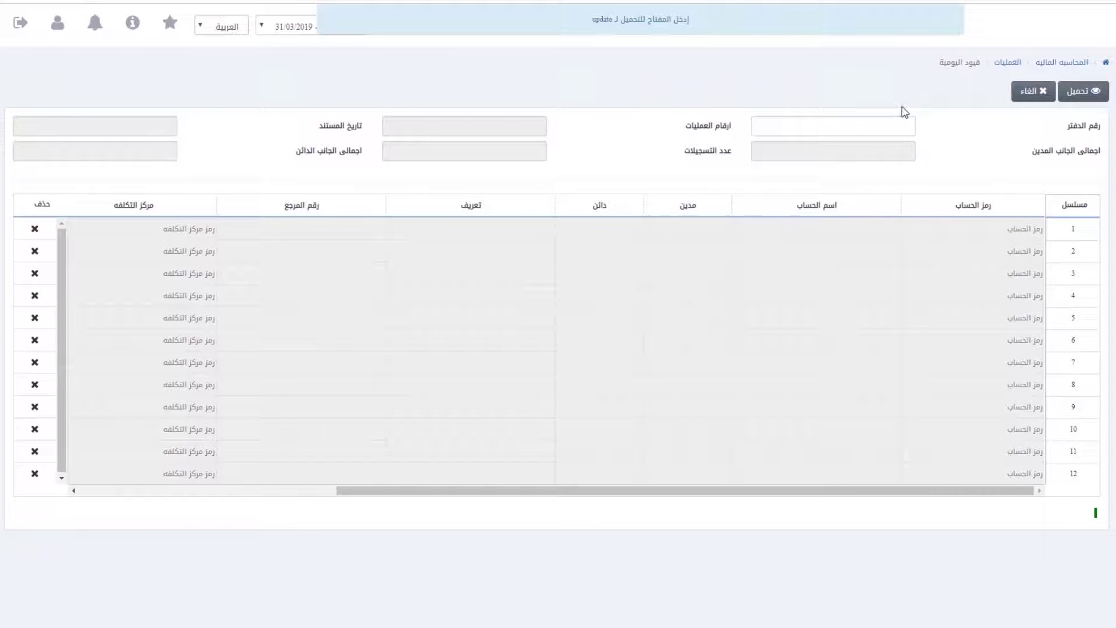
click(872, 119)
click(537, 114)
click(1074, 91)
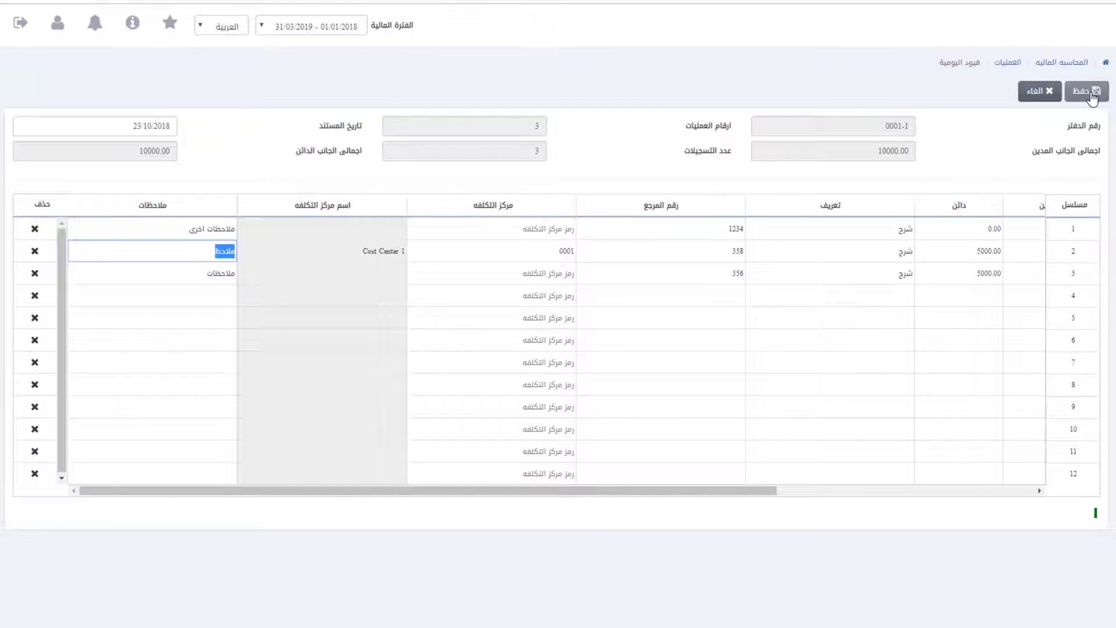
click(1092, 94)
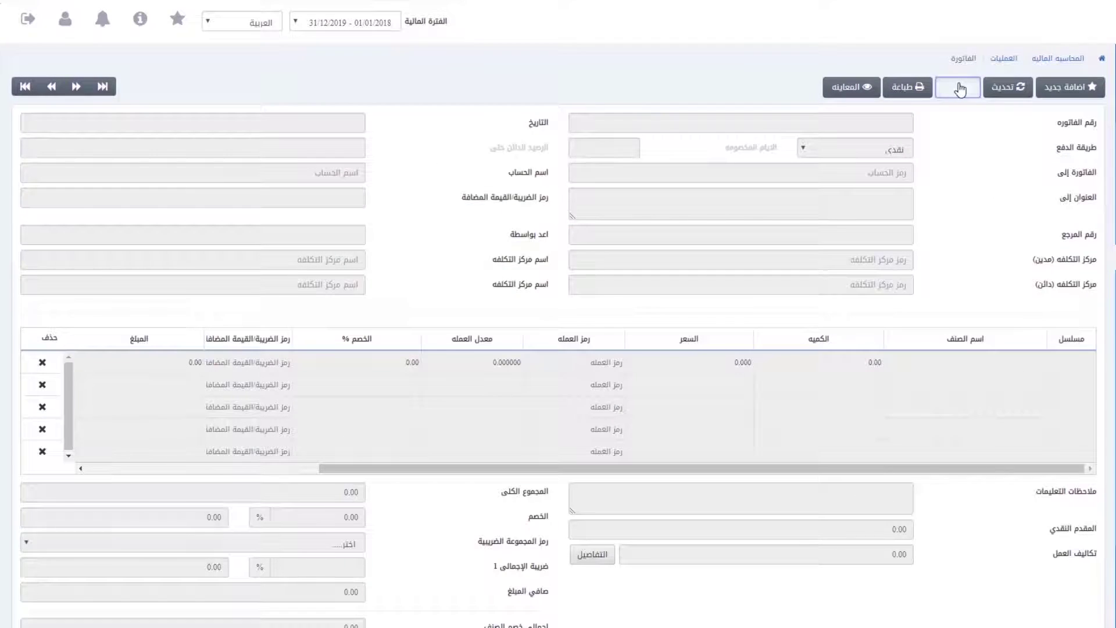
click(959, 87)
Step: Delete invoice 0003-3, confirming the deletion
click(877, 119)
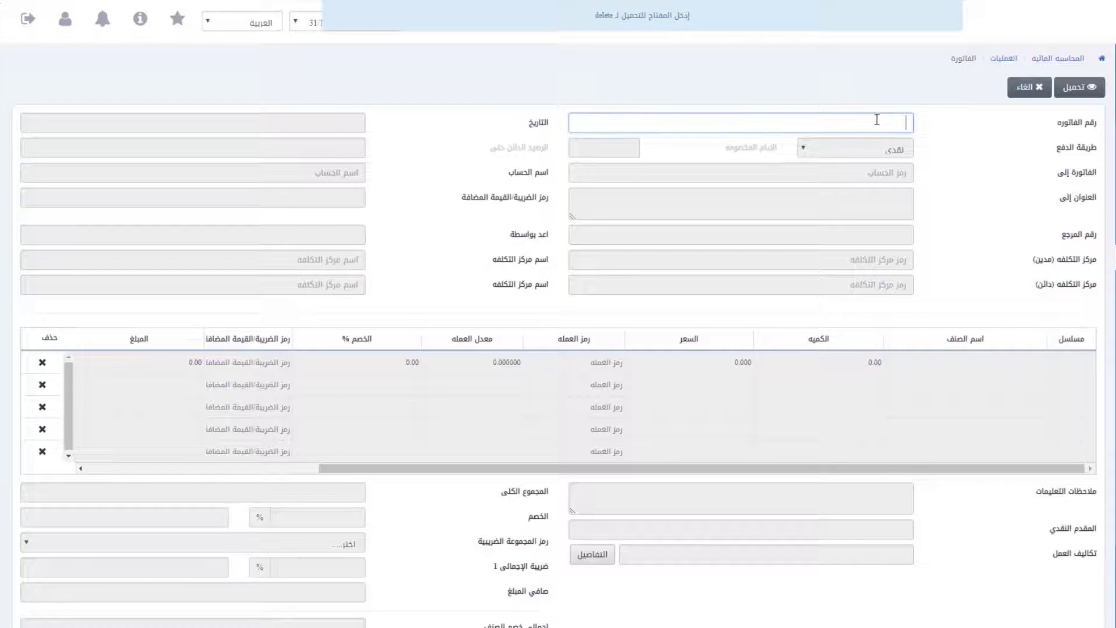
text(0003-3)
click(1077, 89)
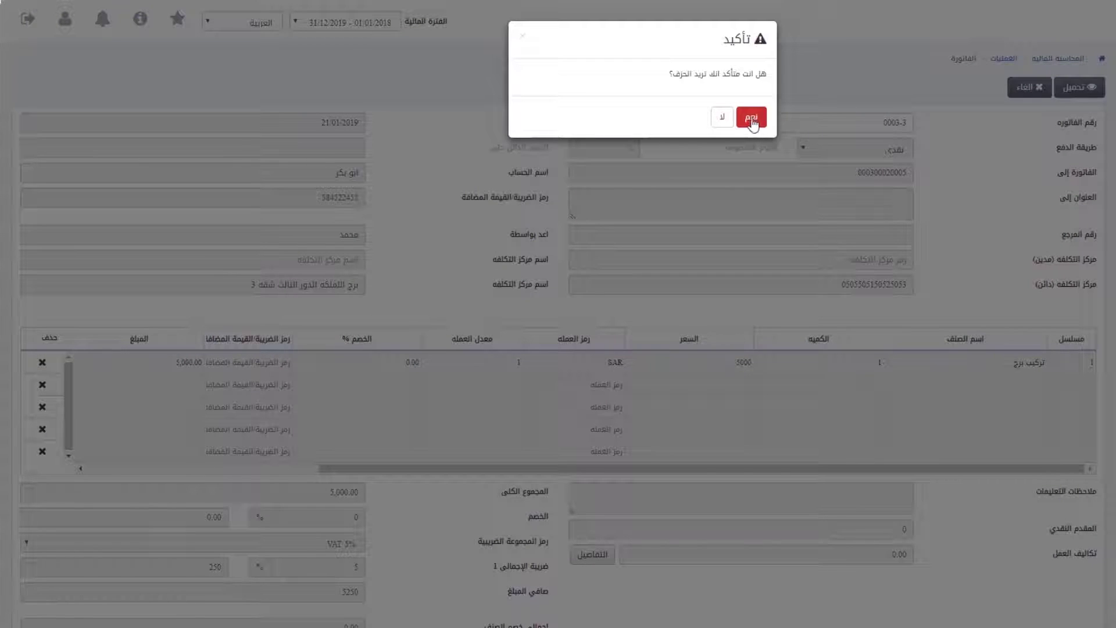
click(752, 120)
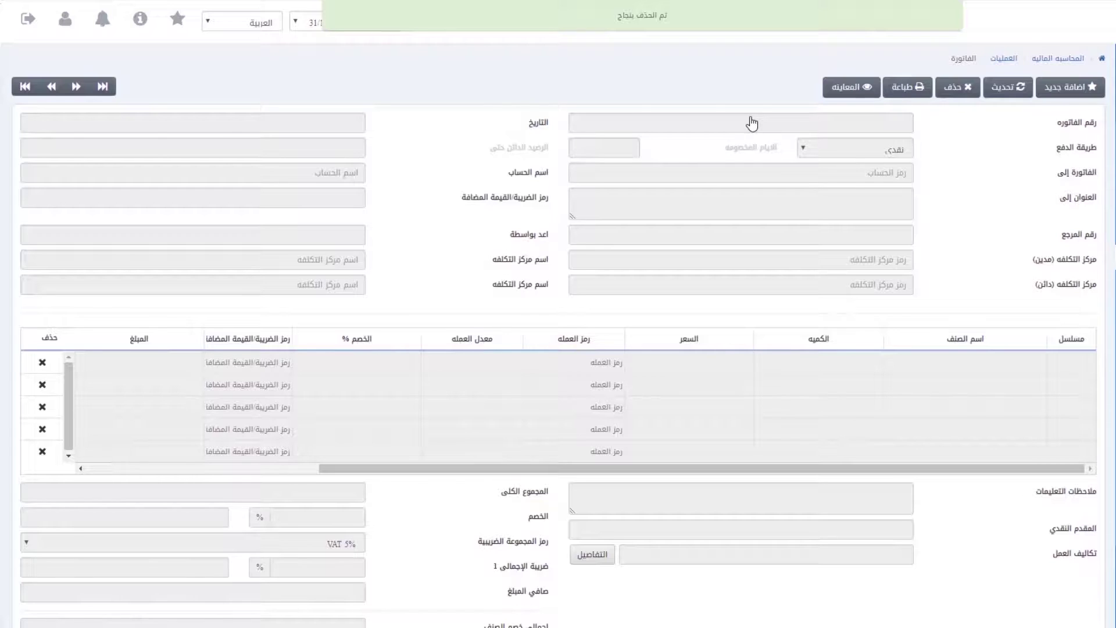
Step: Print invoice 0003-3 and save the printout as a PDF
click(906, 90)
text(0003-)
click(1079, 89)
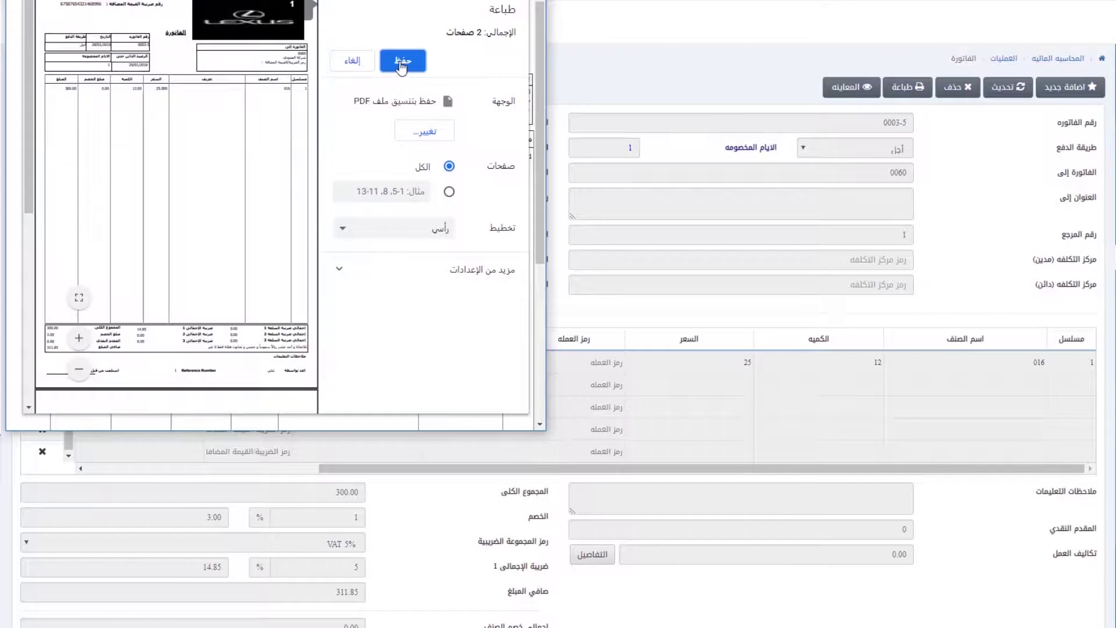
click(394, 65)
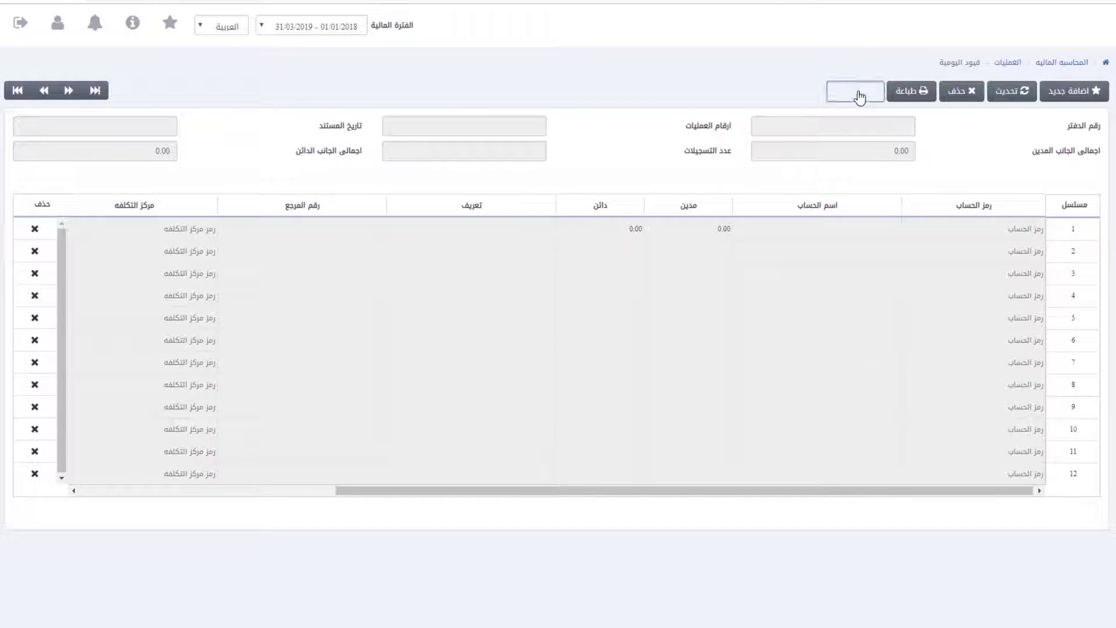
Step: Load journal entry 0001-1 in preview mode to view its three balanced lines
click(859, 93)
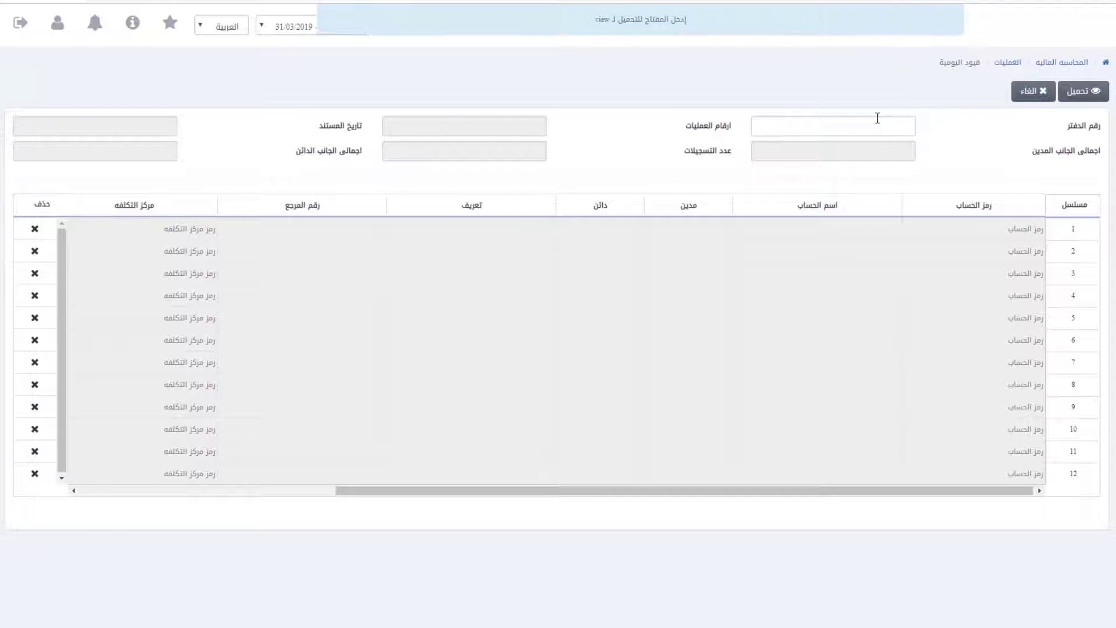
text(0001-1)
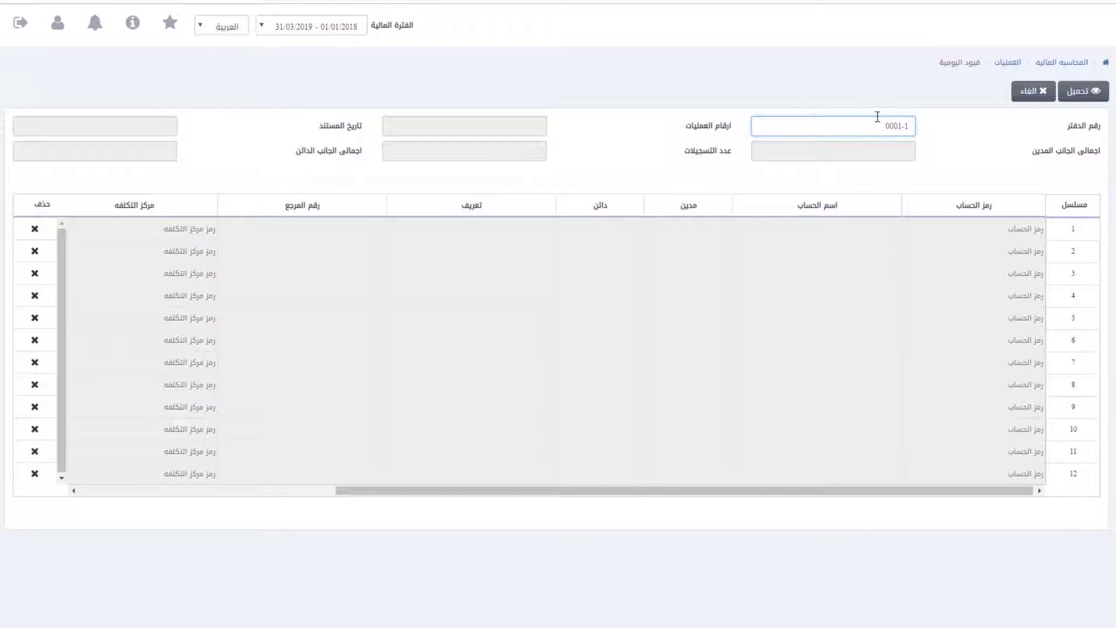
click(1082, 94)
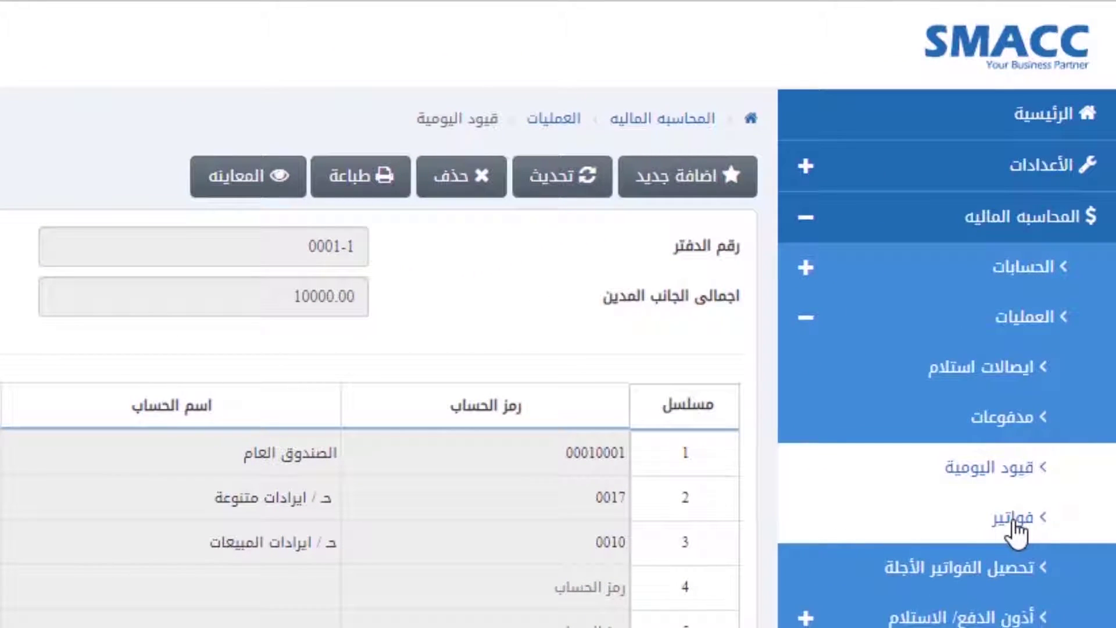
Step: Start a new invoice paid in cash and billed to account 00010001
click(1012, 519)
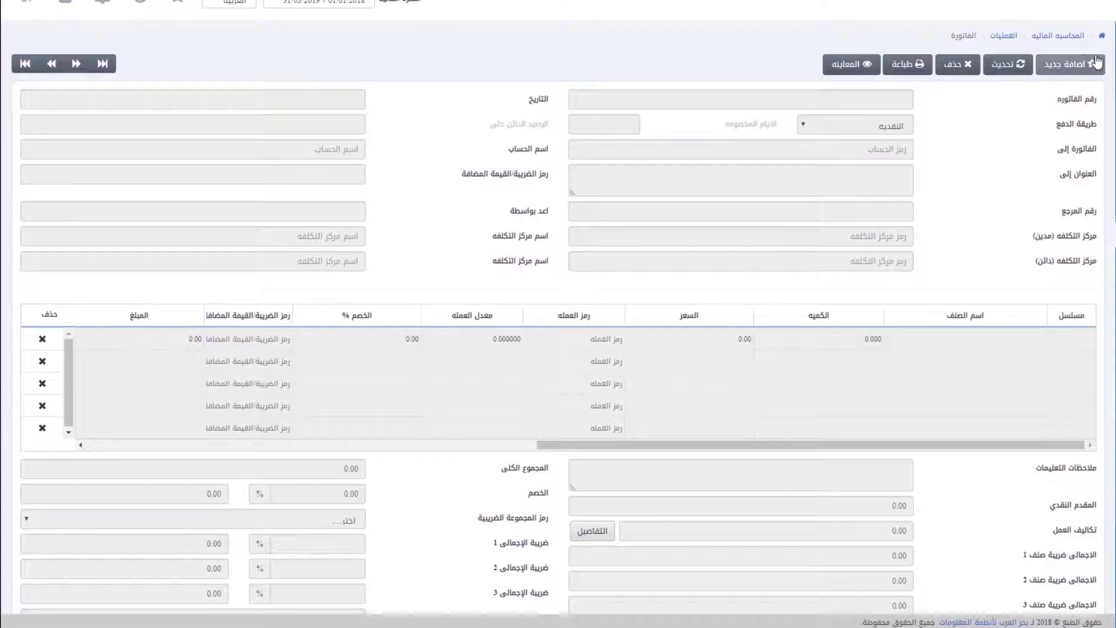
click(1067, 65)
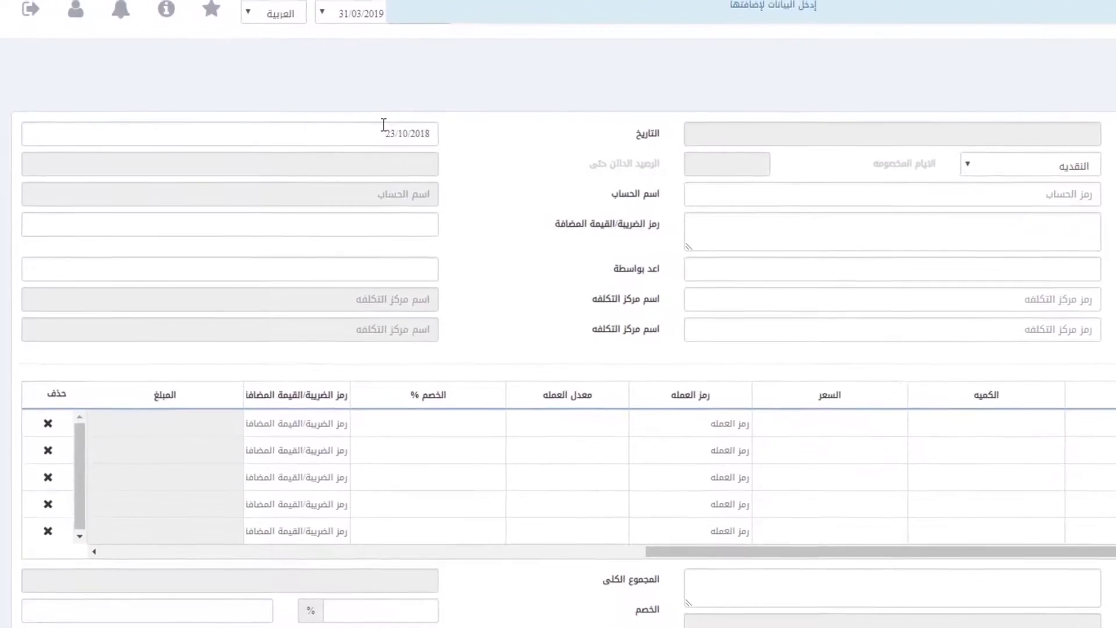
click(349, 99)
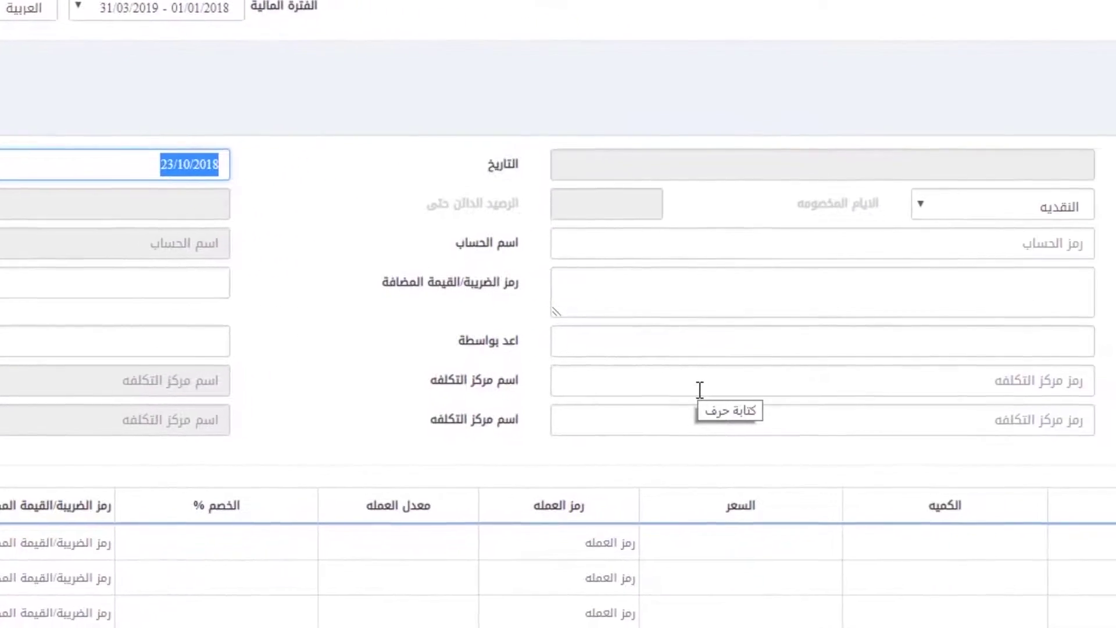
key(Tab)
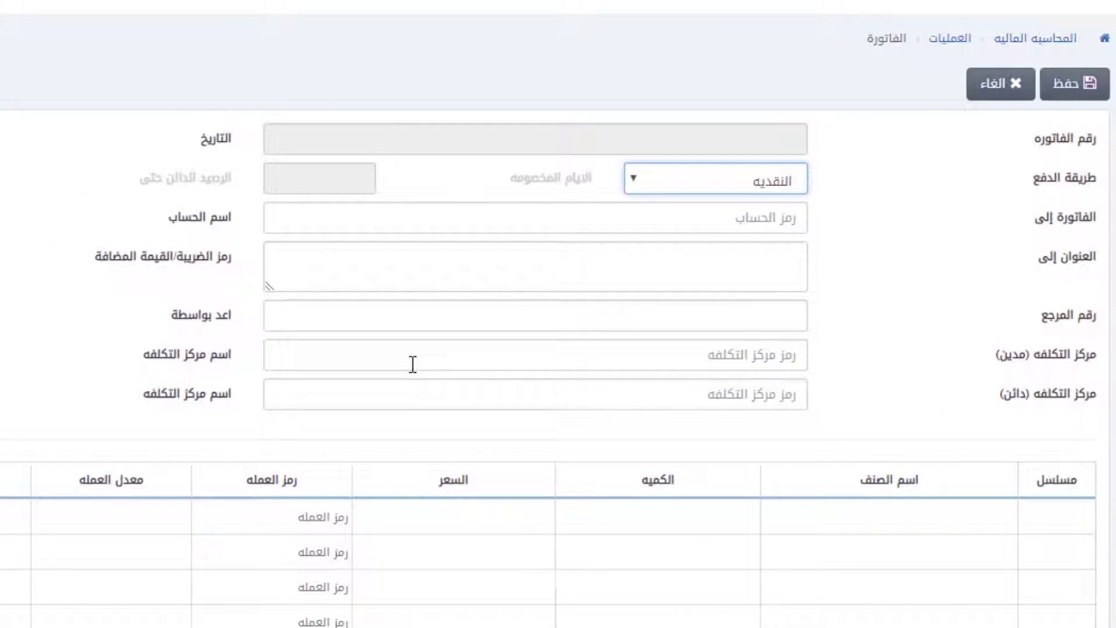
click(668, 190)
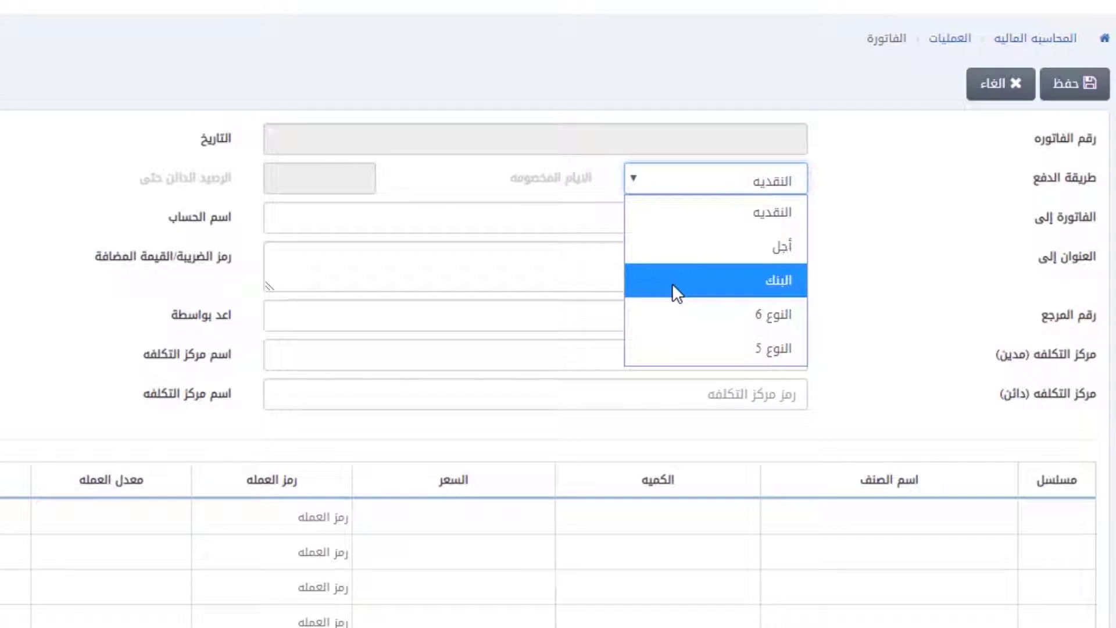
click(712, 211)
key(Tab)
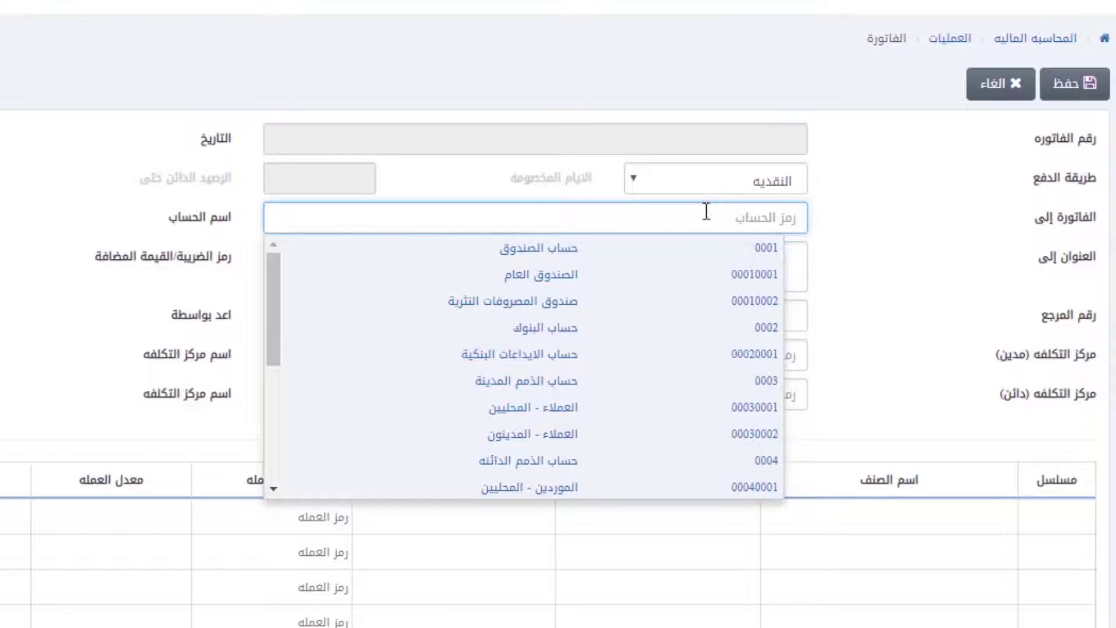
click(697, 281)
Step: Enter address مكان الشحن, tax number 12345777, reference 358423, the preparer, and credit cost centre 0001
text(مكان الشحن)
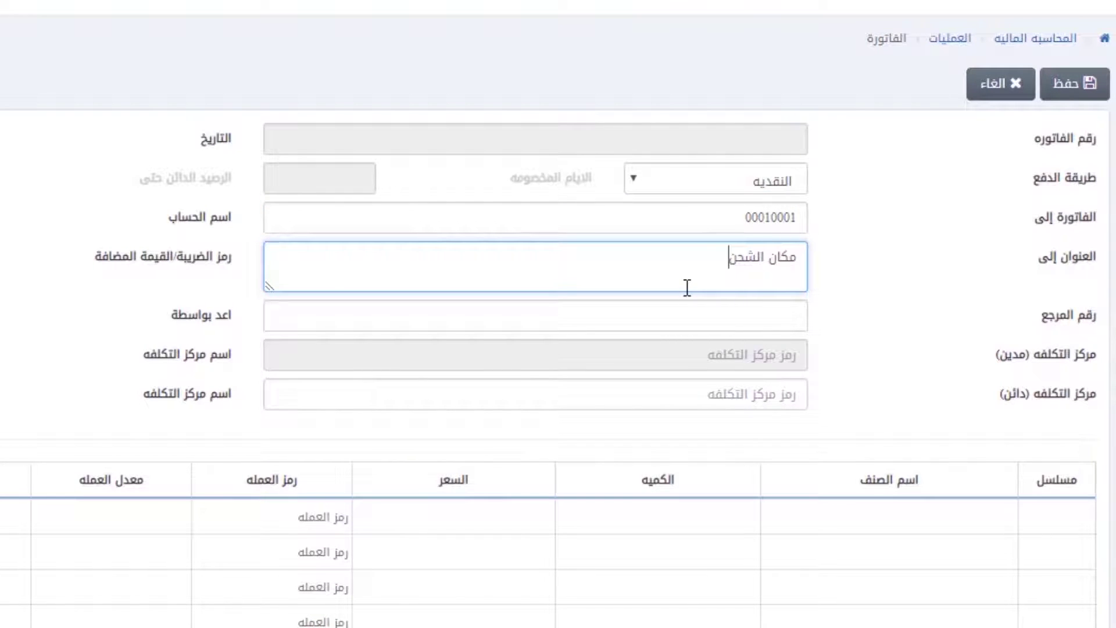
key(Tab)
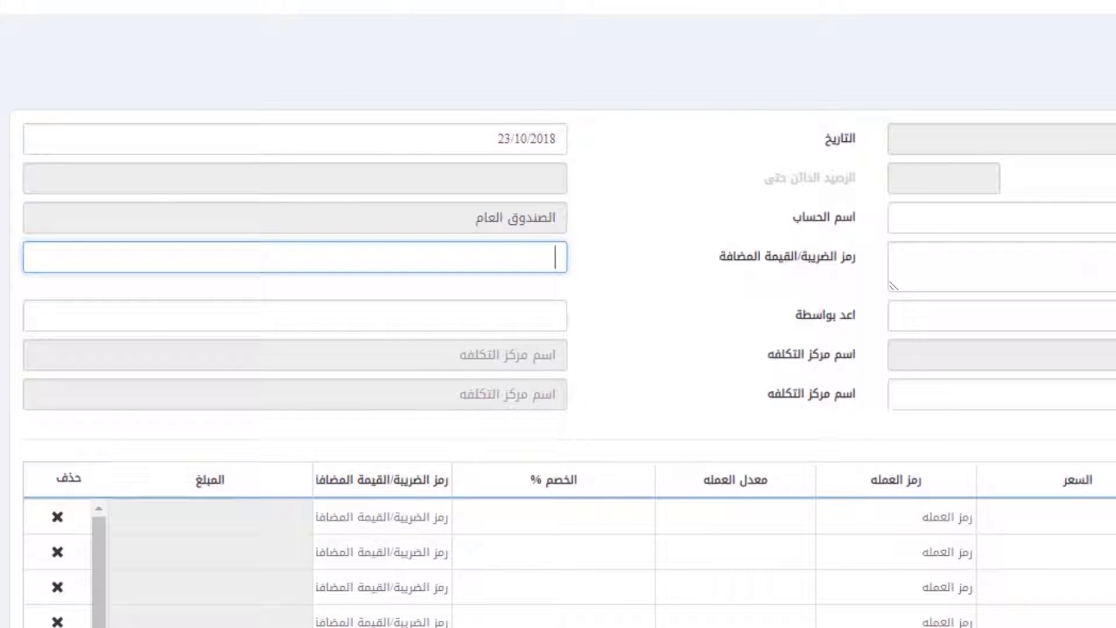
text(12345777)
key(Tab)
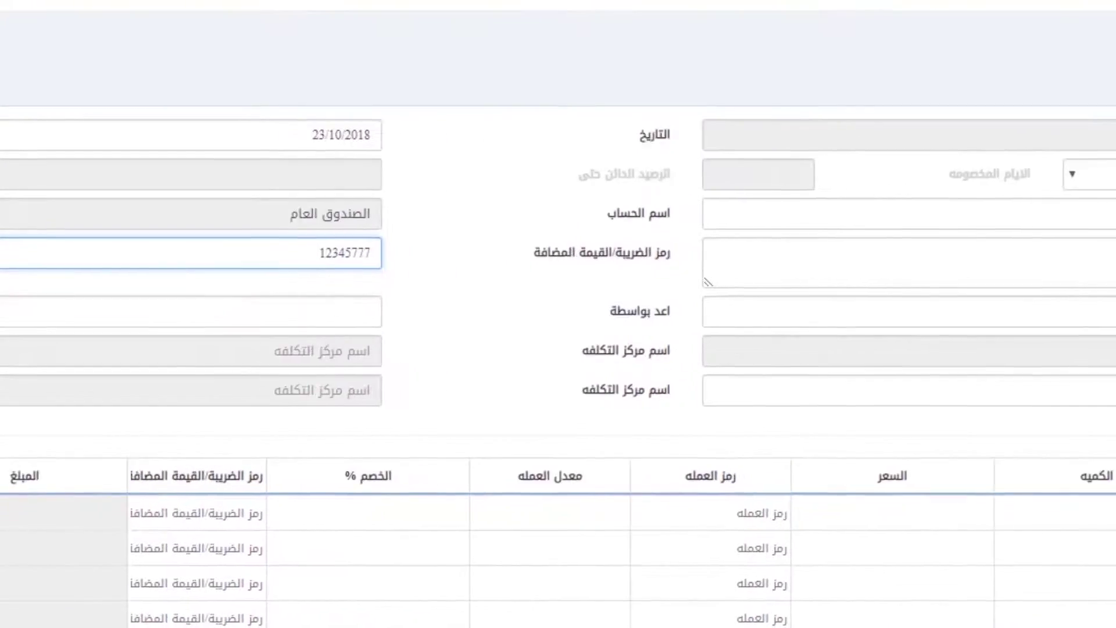
text(358423)
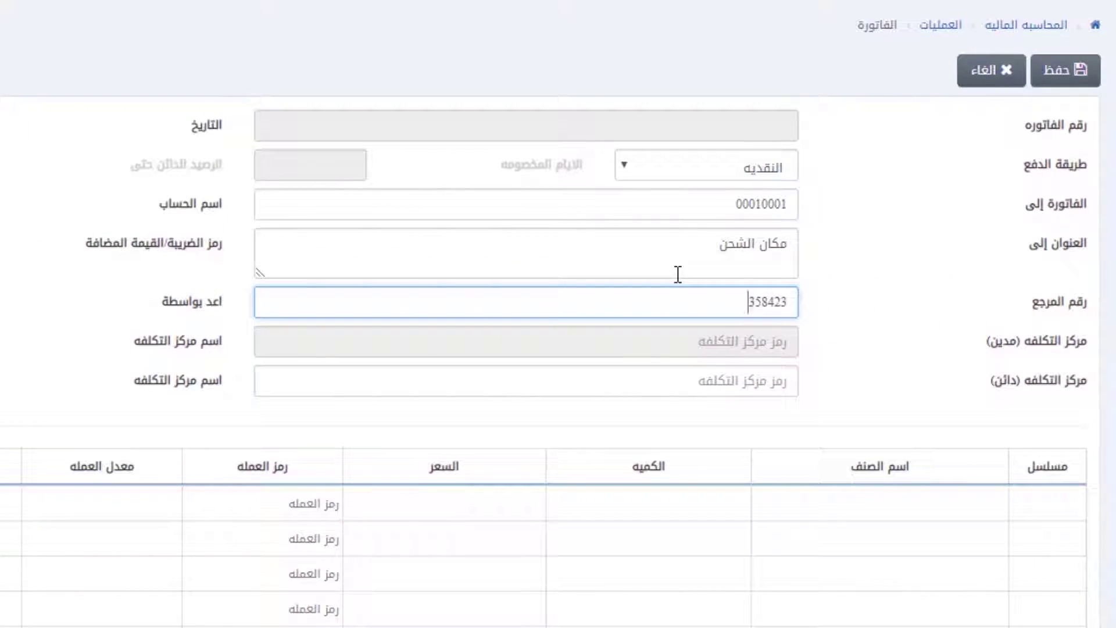
key(Tab)
text(محم)
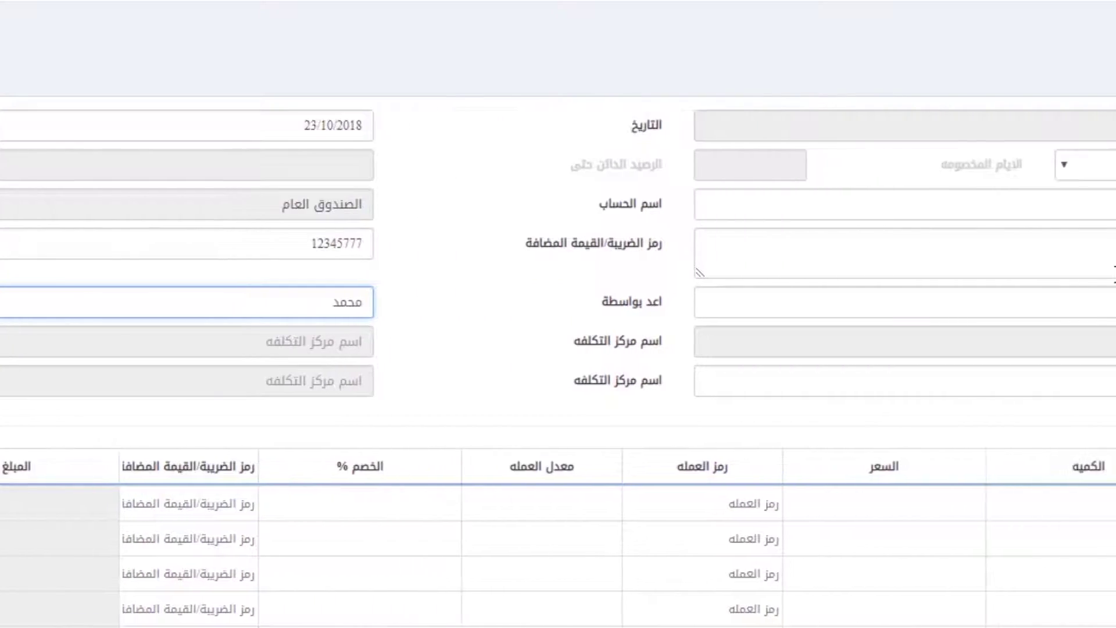
key(Tab)
text(0)
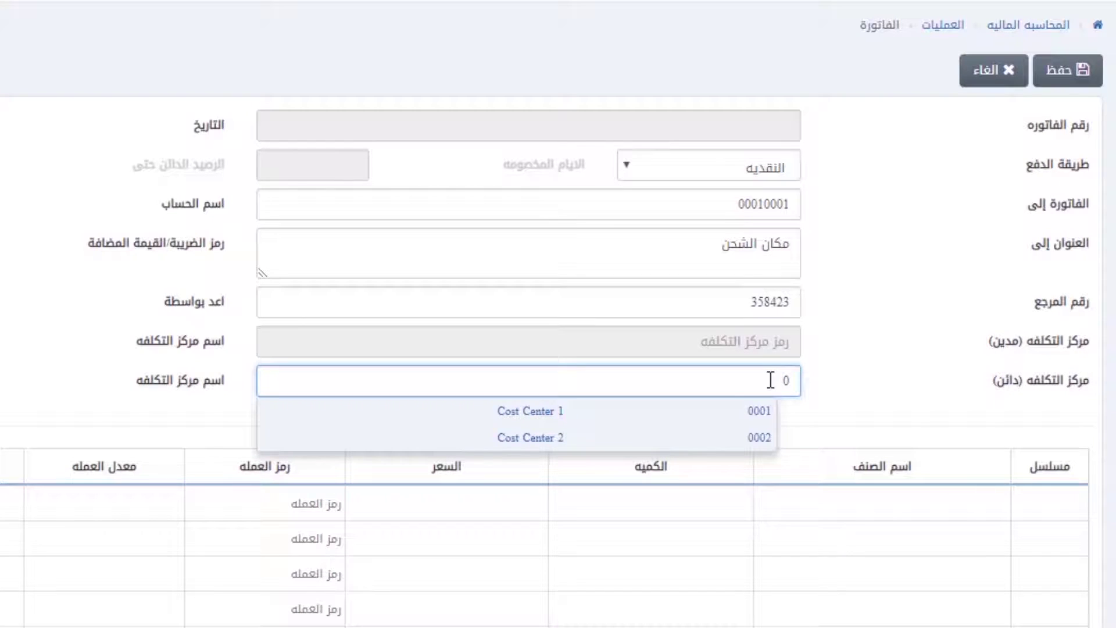
click(720, 399)
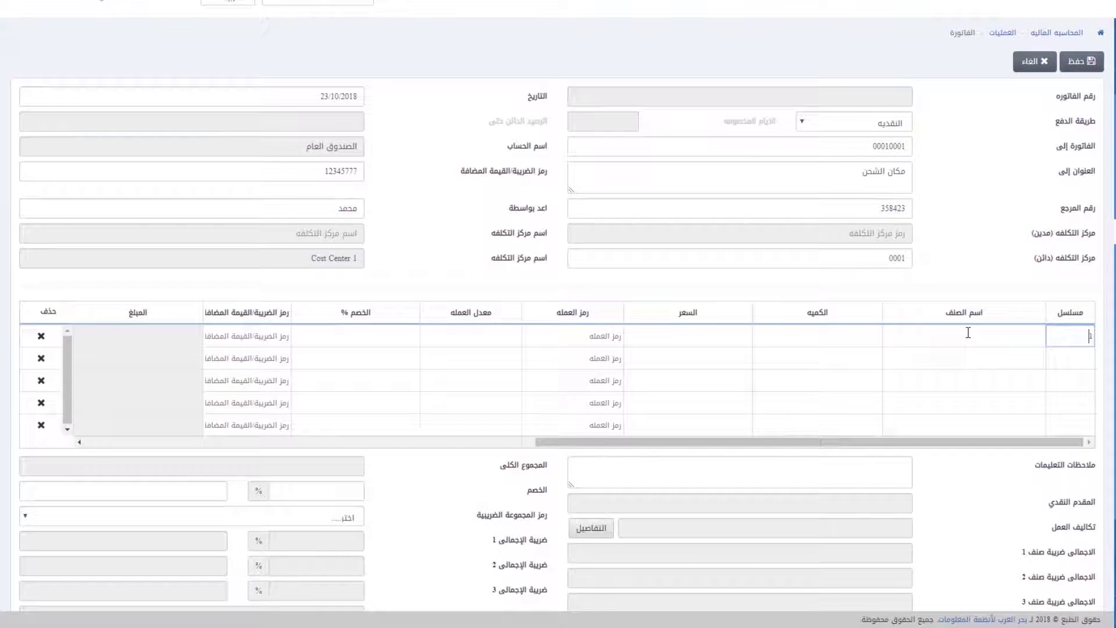
Step: Add a خدمات تجارية line: quantity 100, price 500, tax code 1, description شرح
click(929, 417)
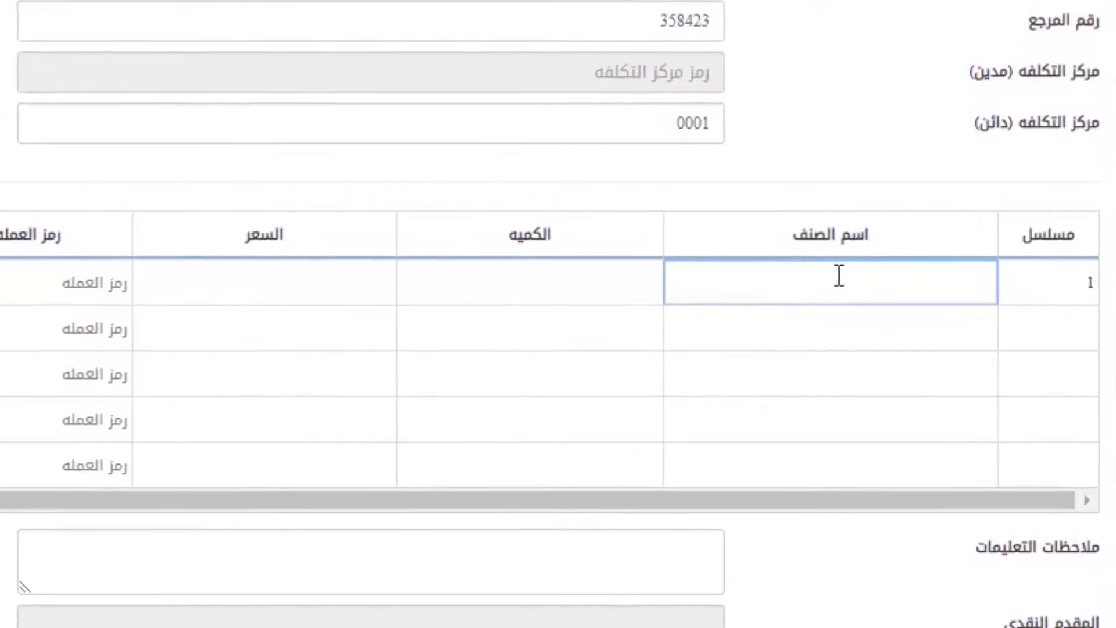
text(خدمات تجارية)
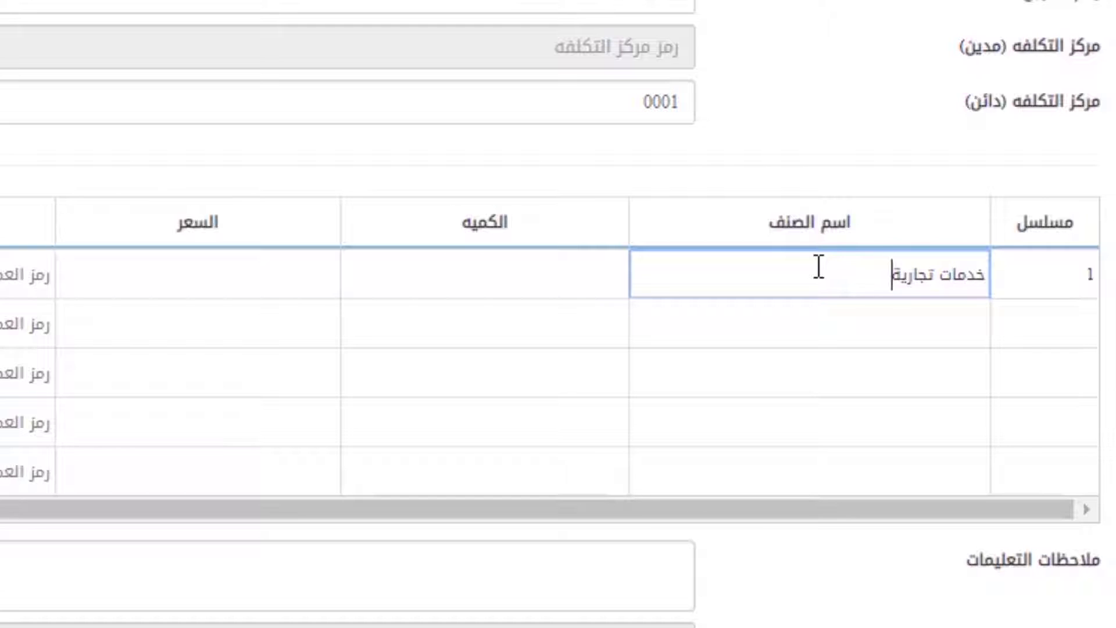
key(Tab)
text(100)
key(Tab)
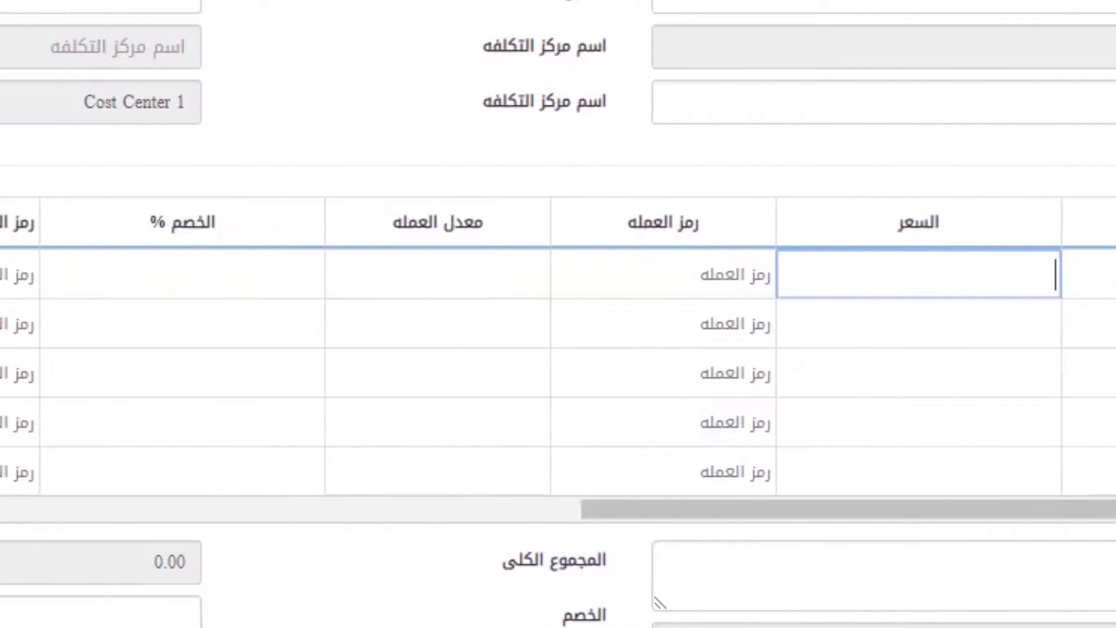
text(500)
key(Tab)
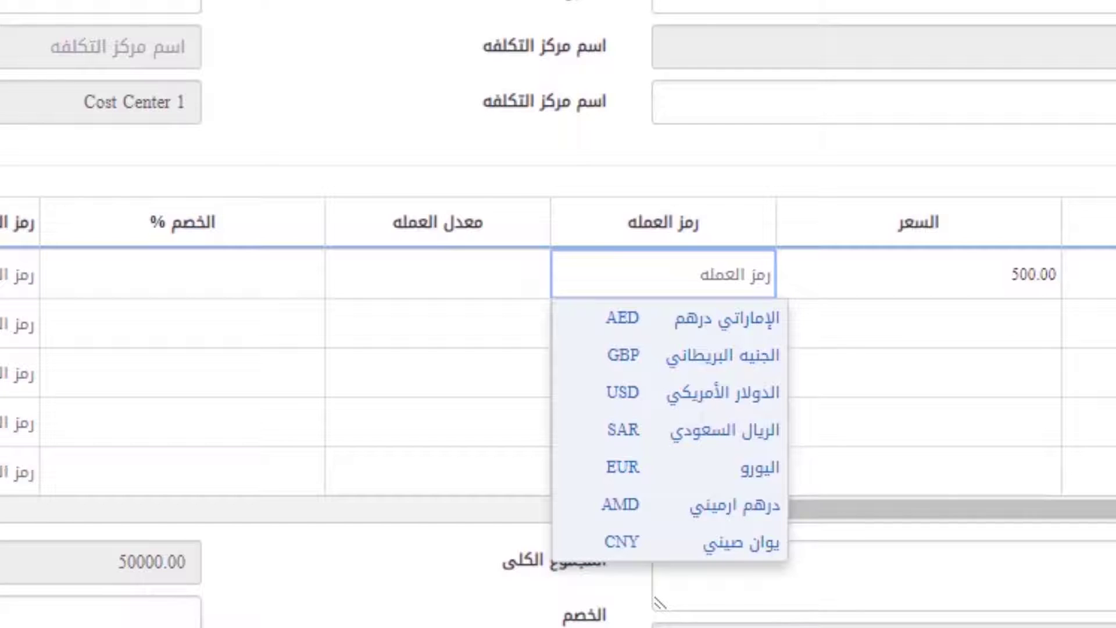
key(Tab)
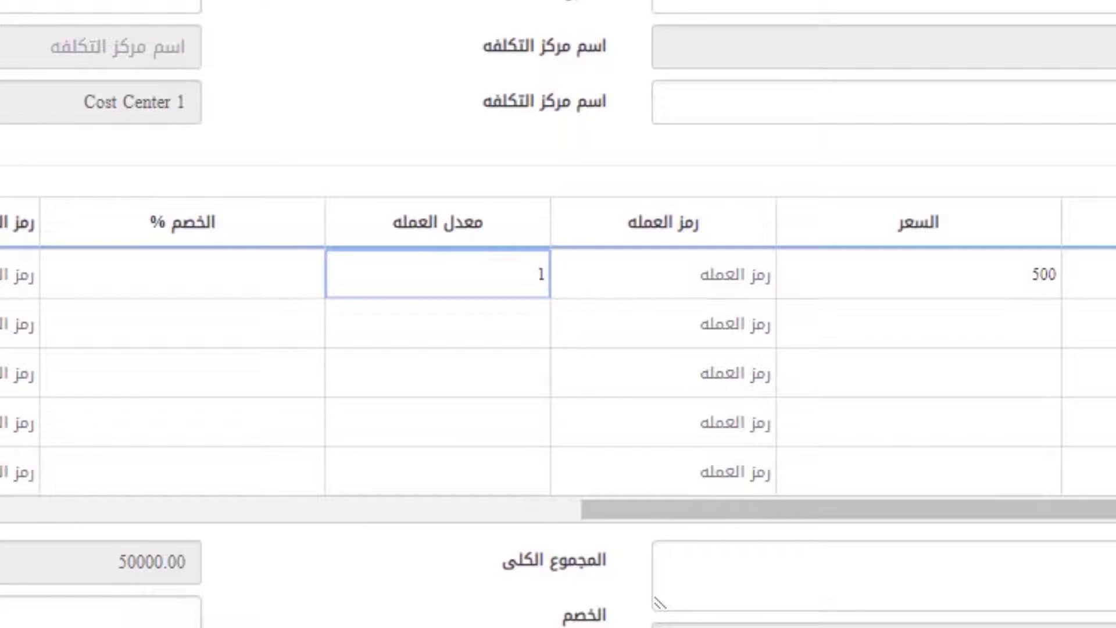
key(Tab)
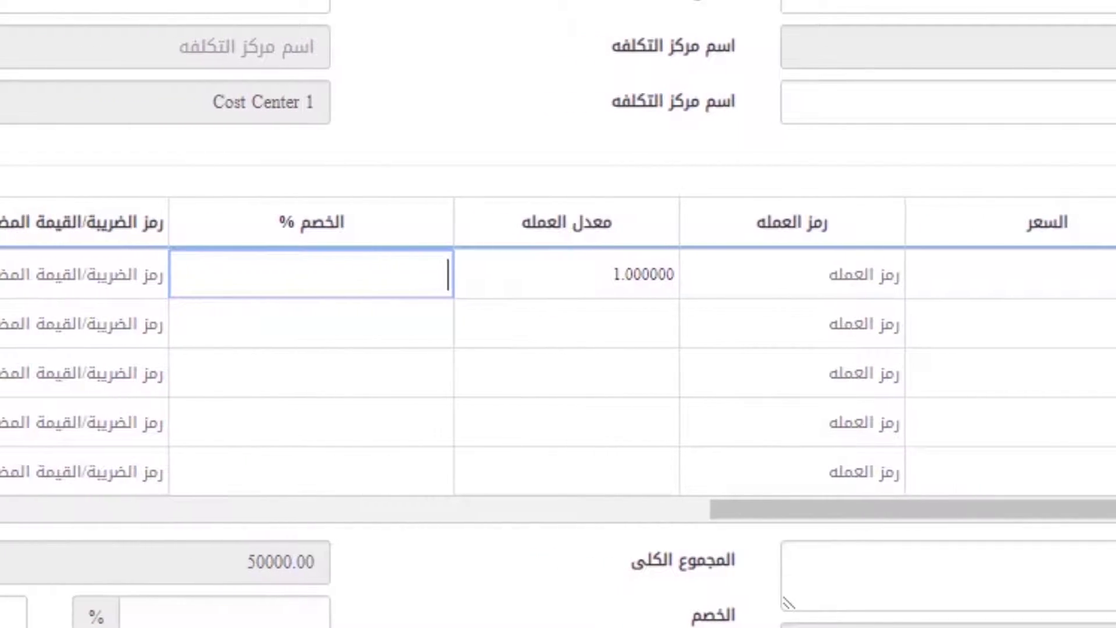
key(Tab)
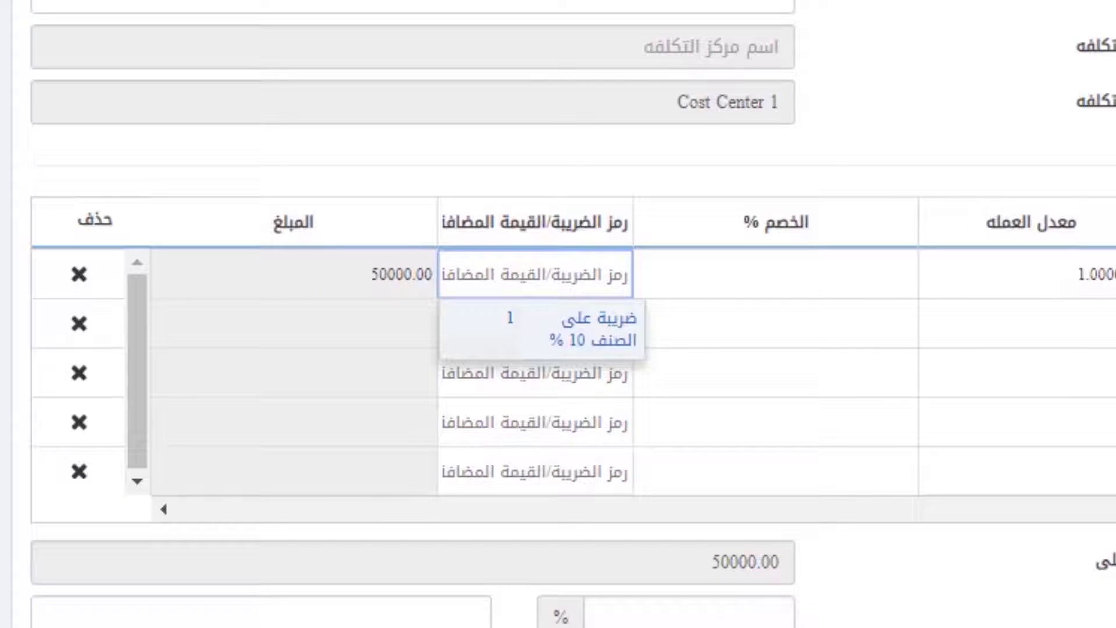
text(1)
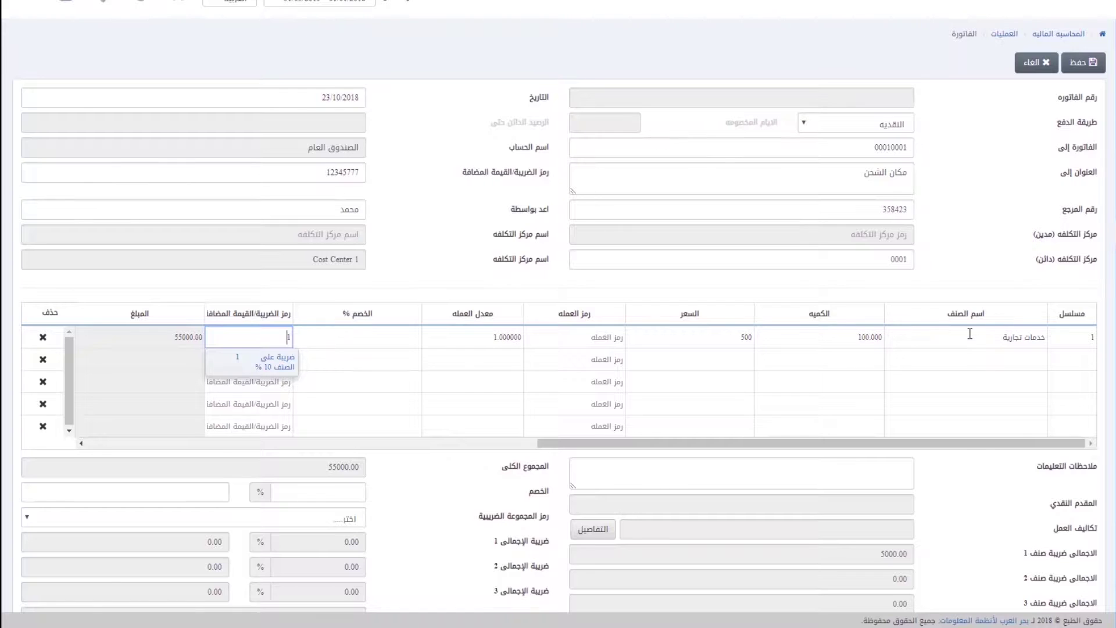
key(Tab)
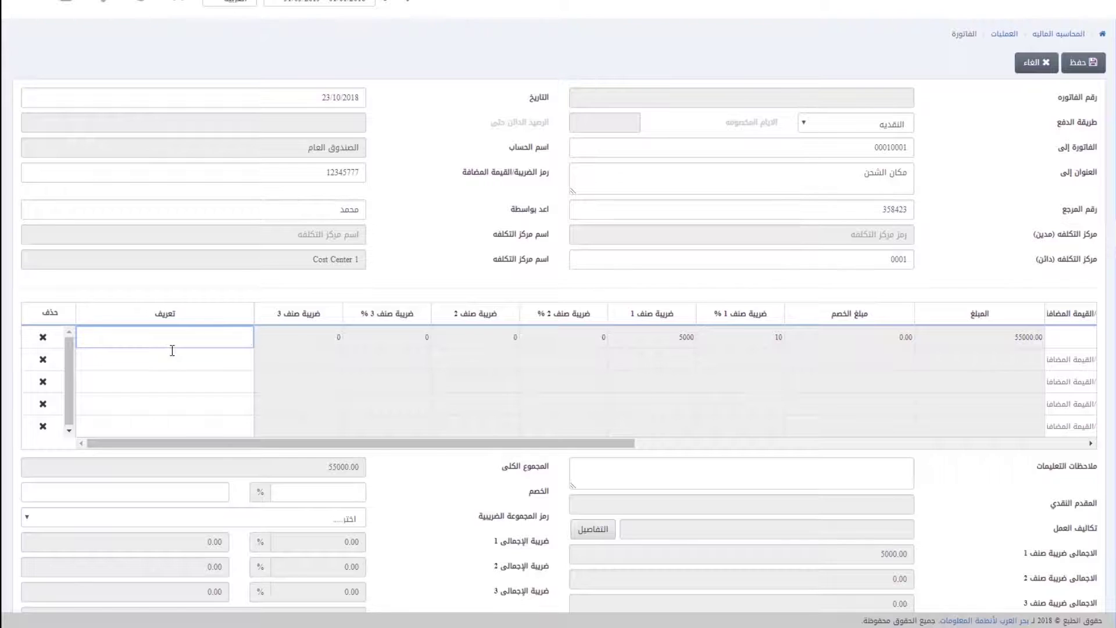
text(شرح)
key(Tab)
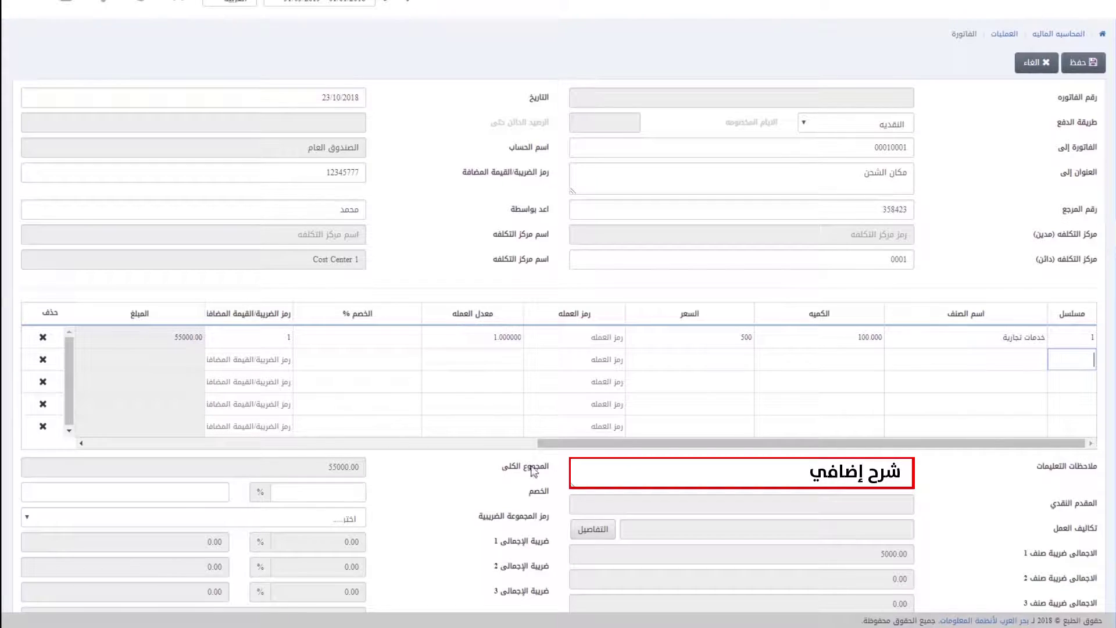
Step: Check the overall discount and tax group fields without changing them
click(335, 493)
click(194, 491)
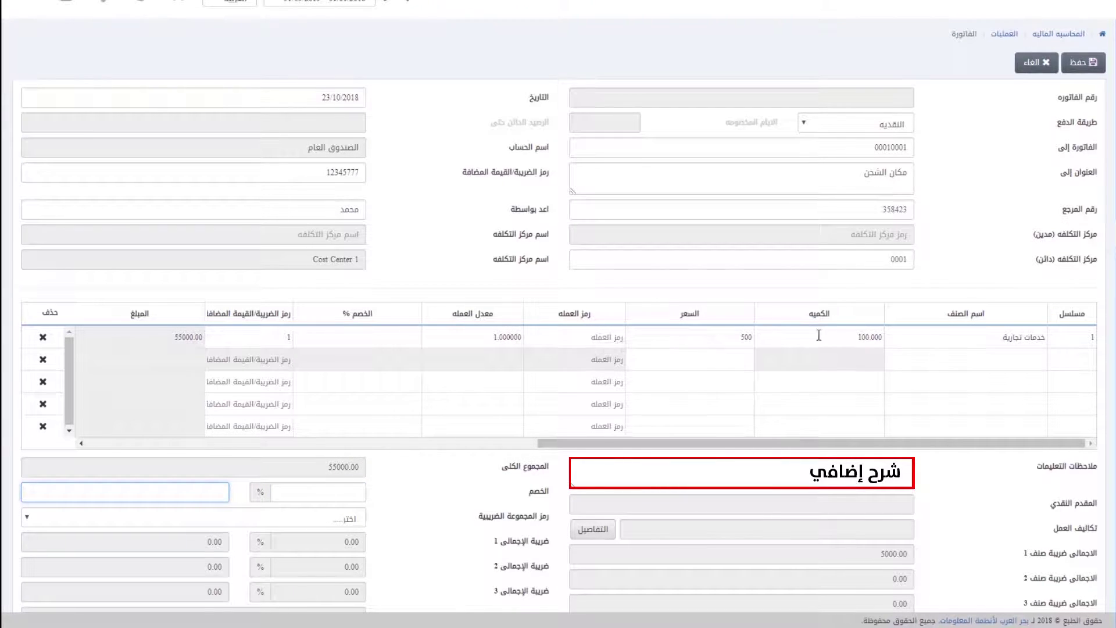
click(306, 517)
click(308, 520)
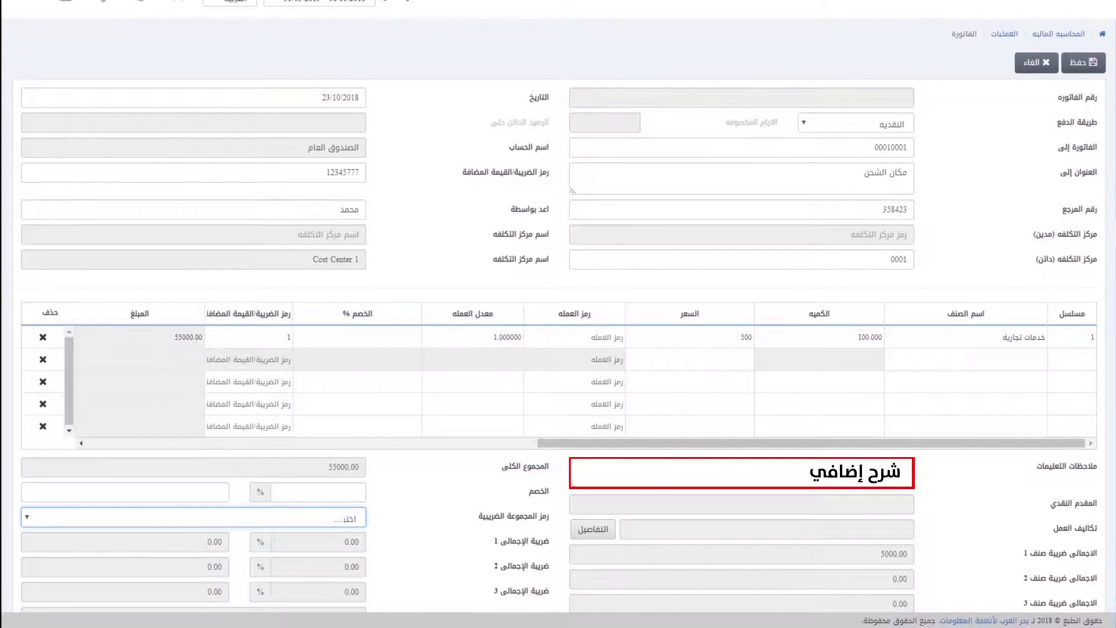
scroll(1069, 145, down, 1)
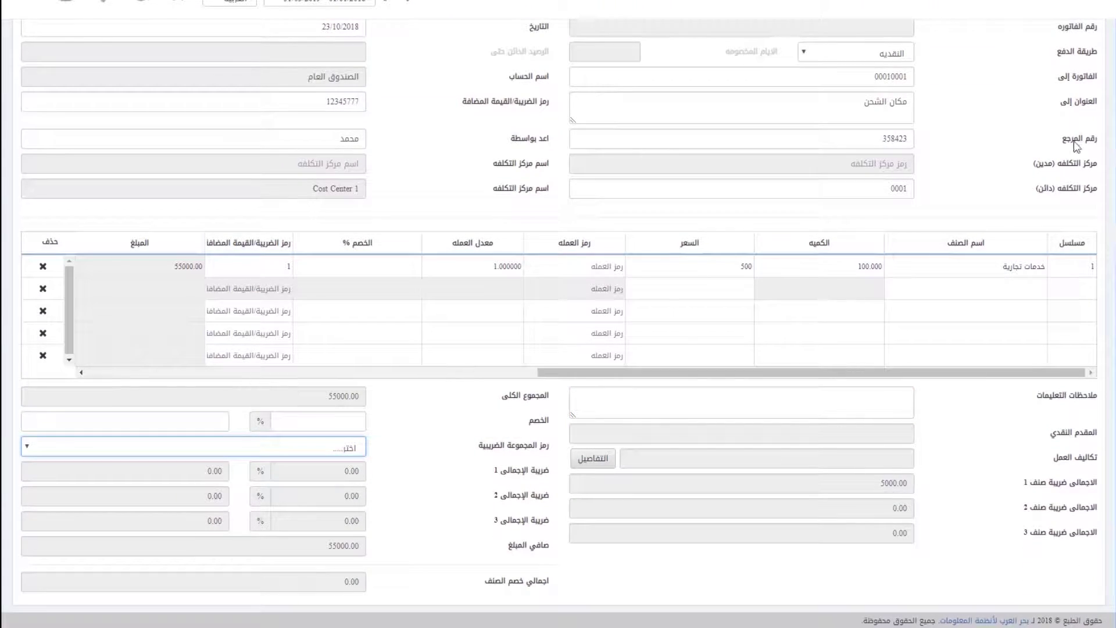
scroll(1073, 81, up, 1)
Step: Save the invoice and discard a newly started blank one
click(1087, 66)
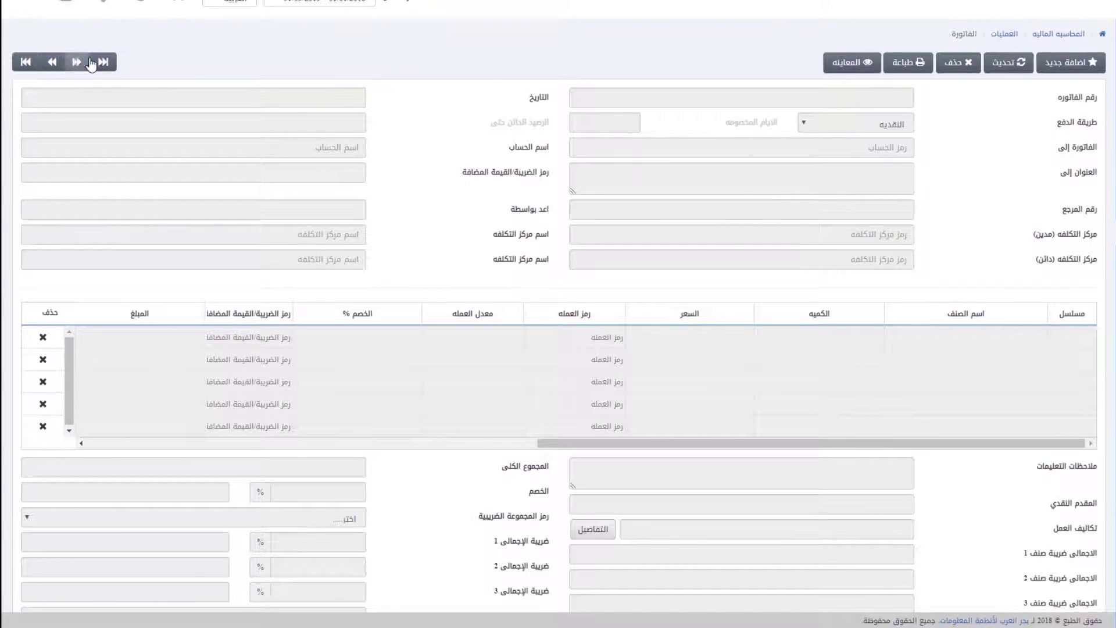
click(1071, 63)
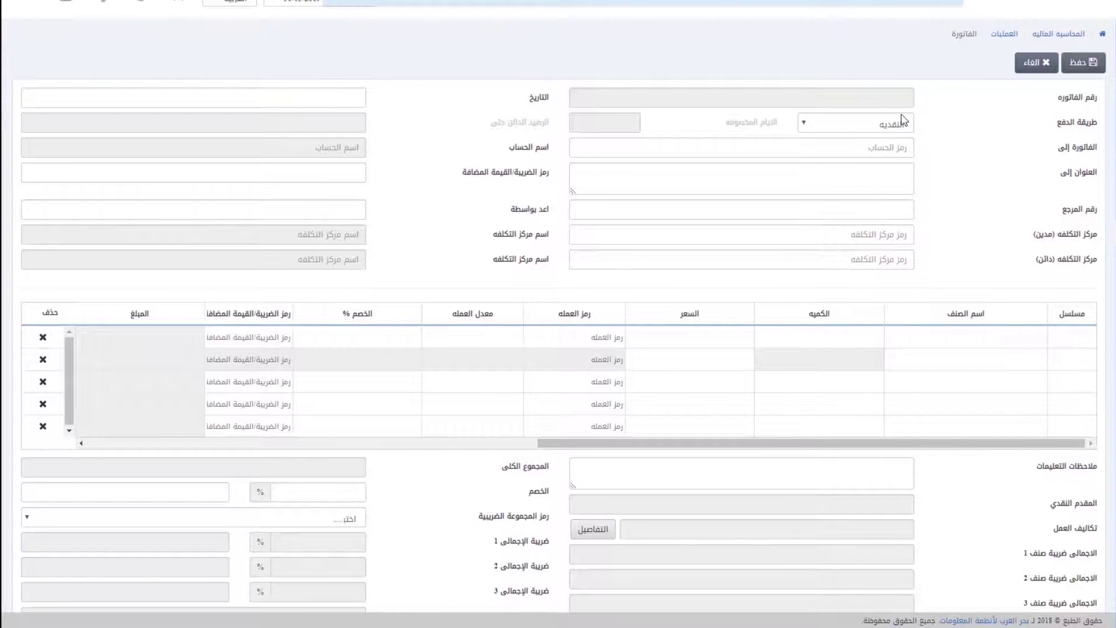
click(1034, 64)
Step: Reload invoice 0001-1 for editing and save it again
click(1021, 64)
click(830, 99)
text(0001-1)
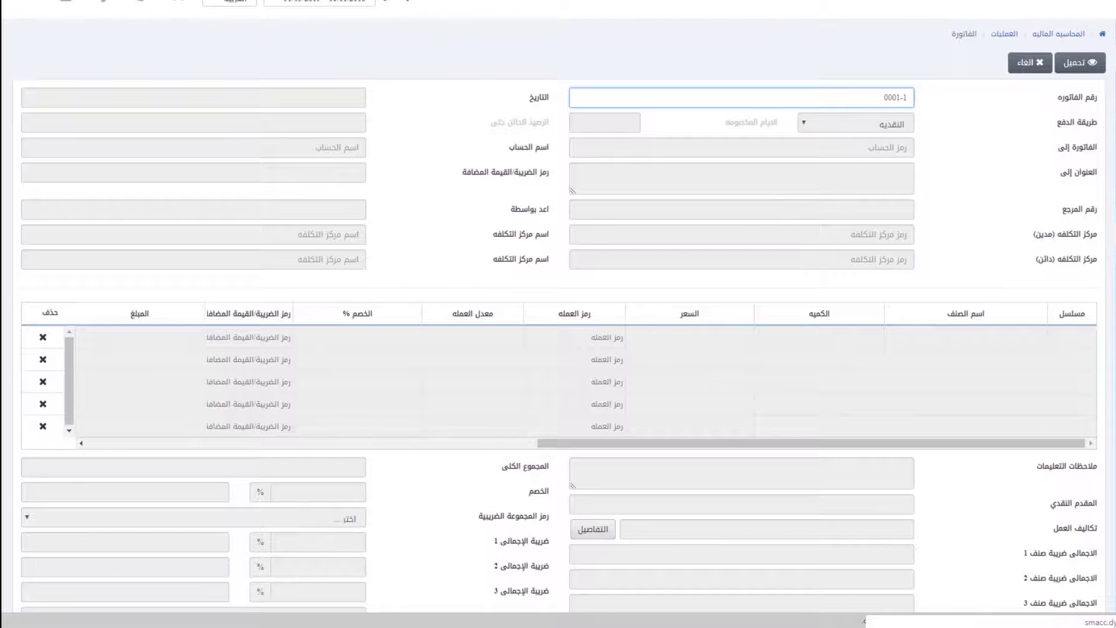
click(1081, 62)
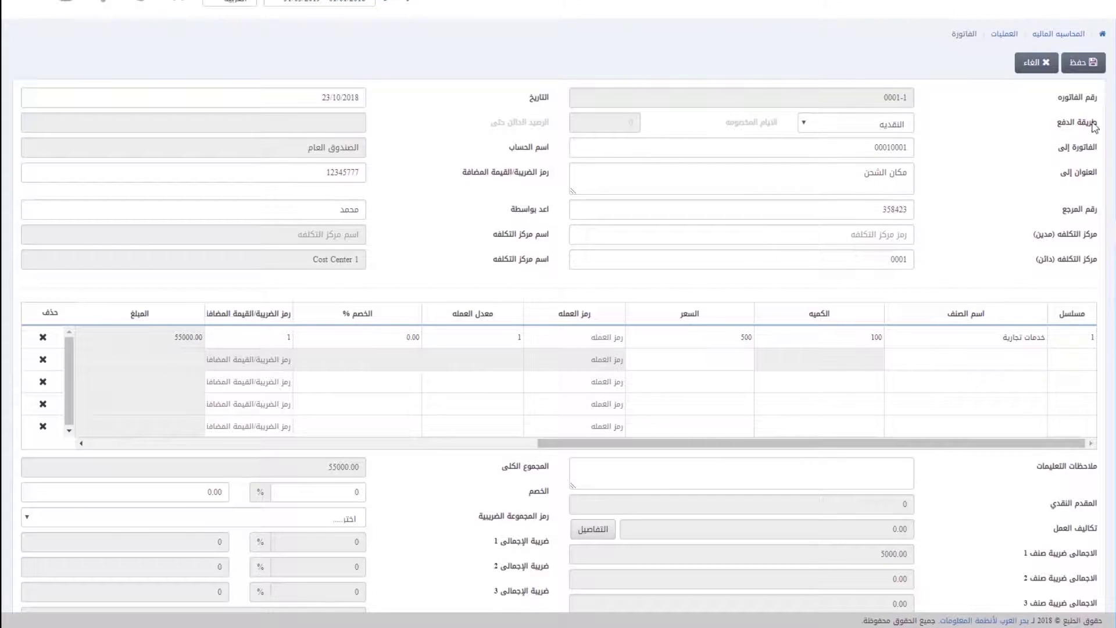
click(1081, 67)
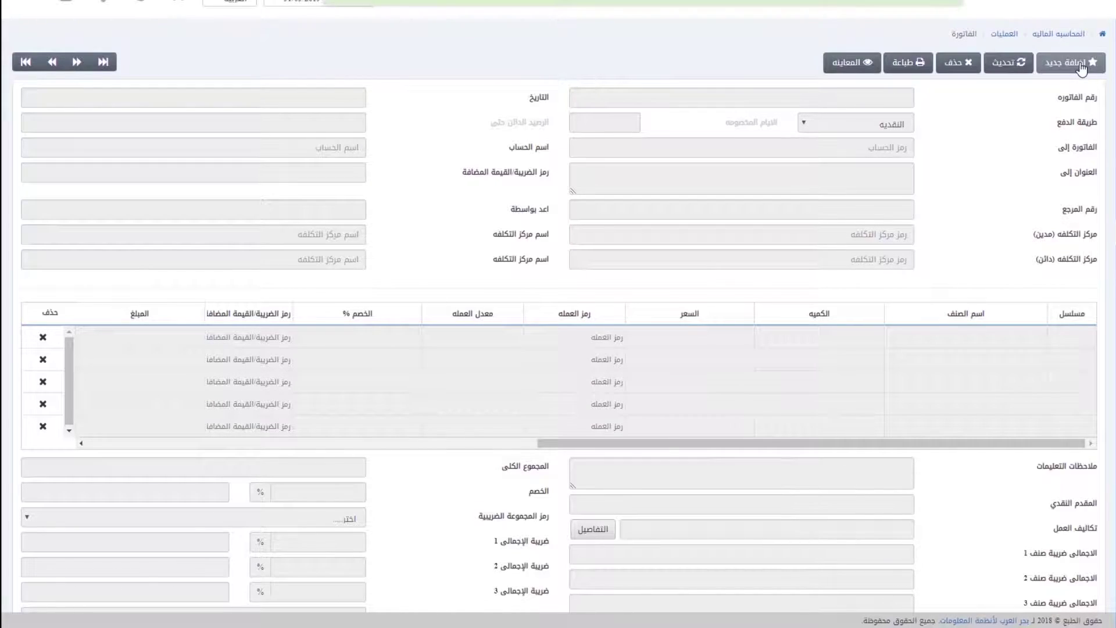
Step: Try deleting and printing the current invoice, cancelling both
click(959, 64)
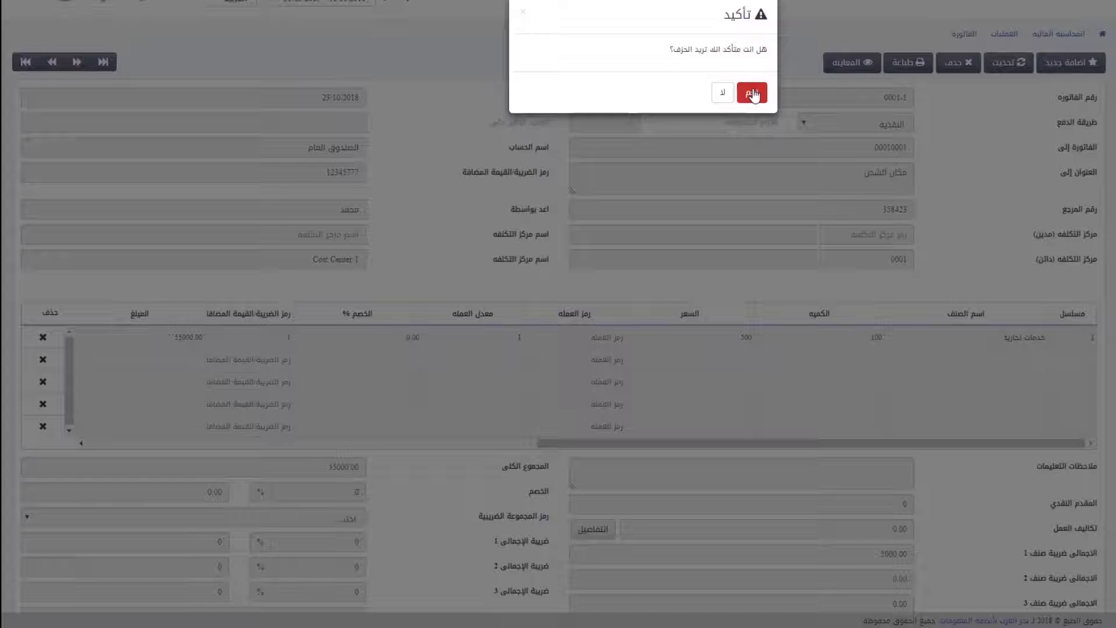
click(721, 93)
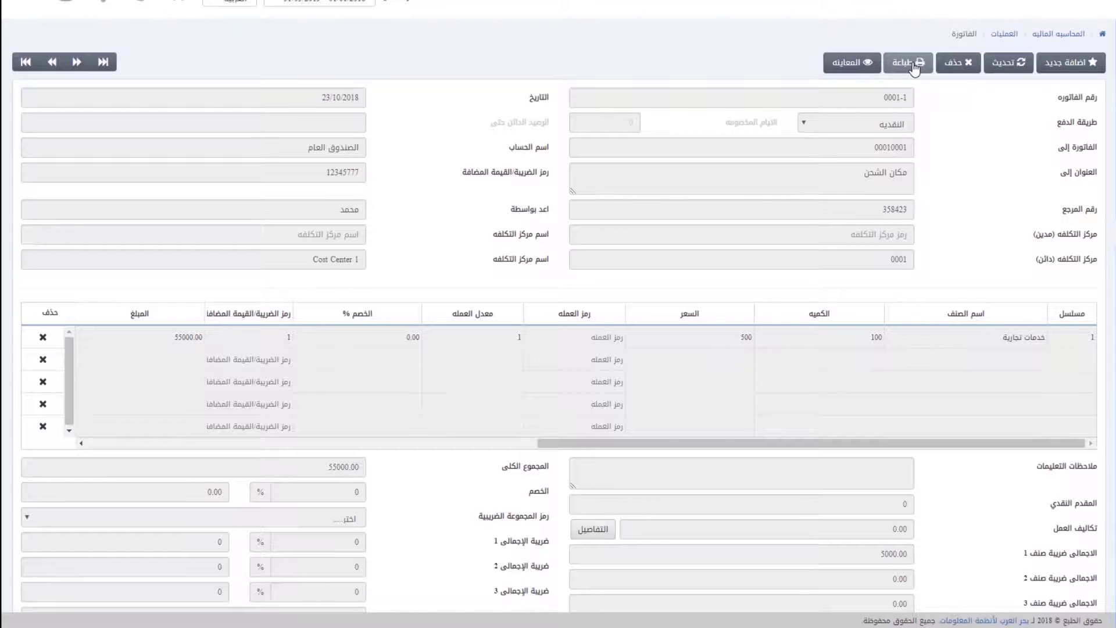
click(908, 62)
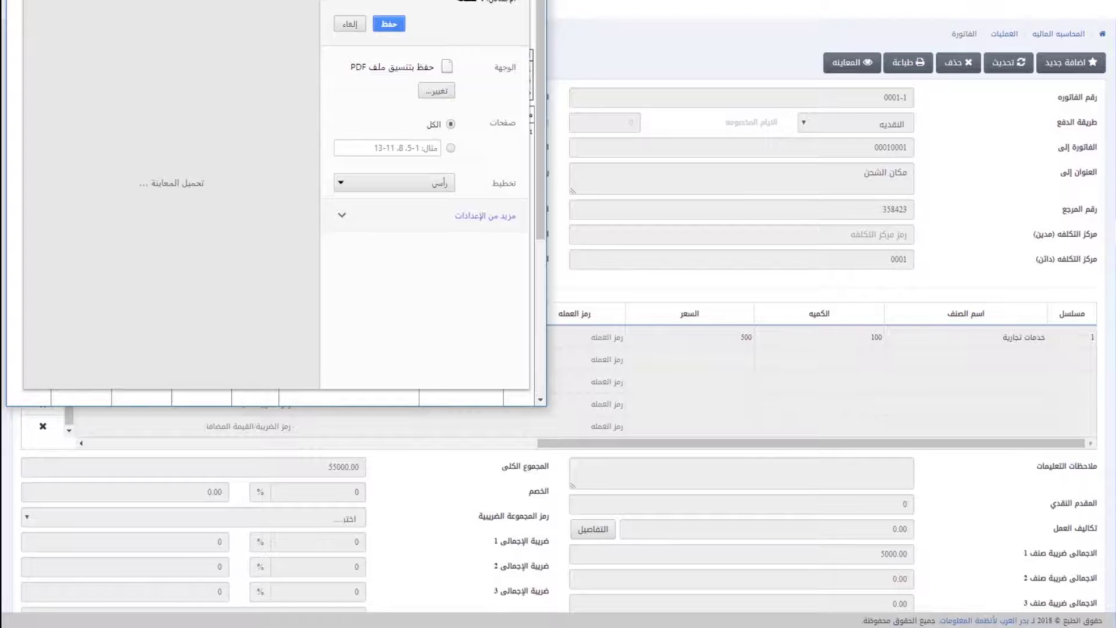
key(Escape)
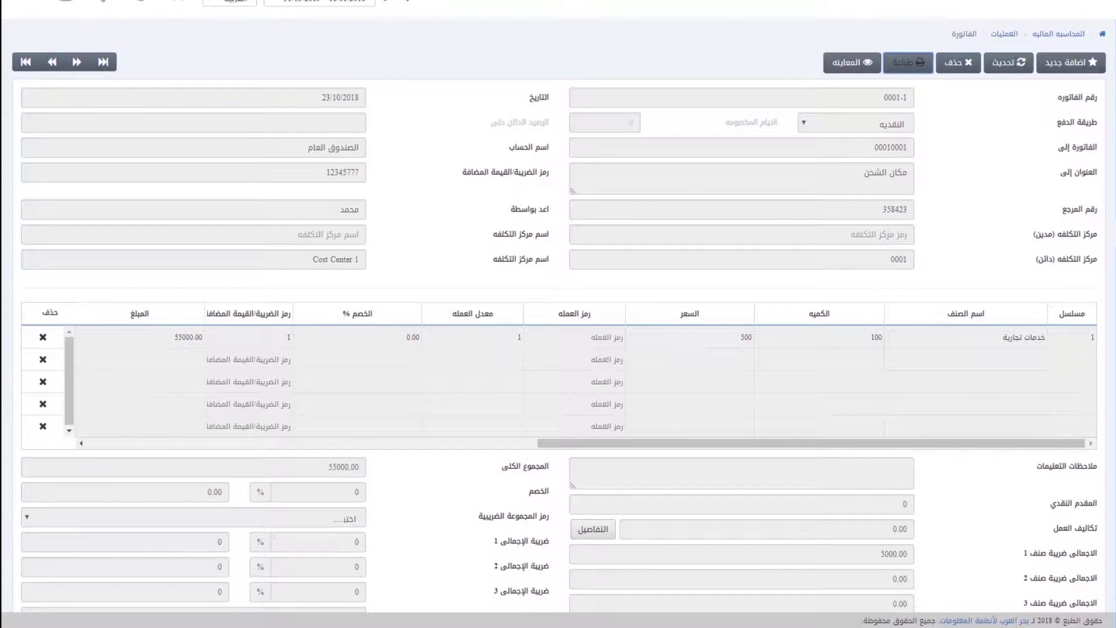
Step: Load saved invoice 0001-1 into the form for viewing
click(854, 62)
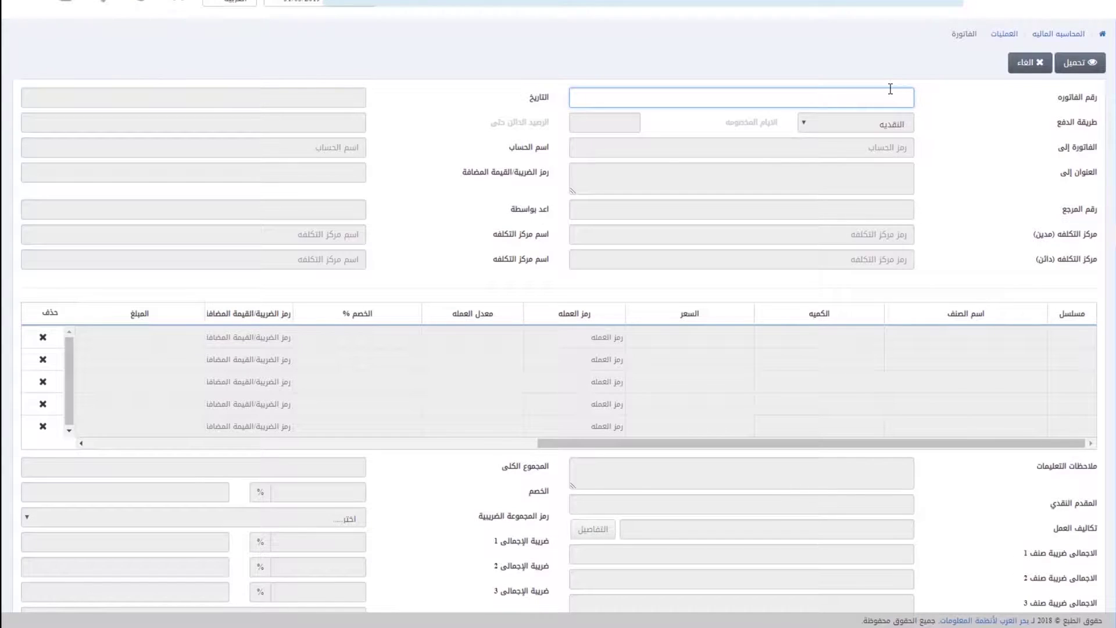
text(0001-1)
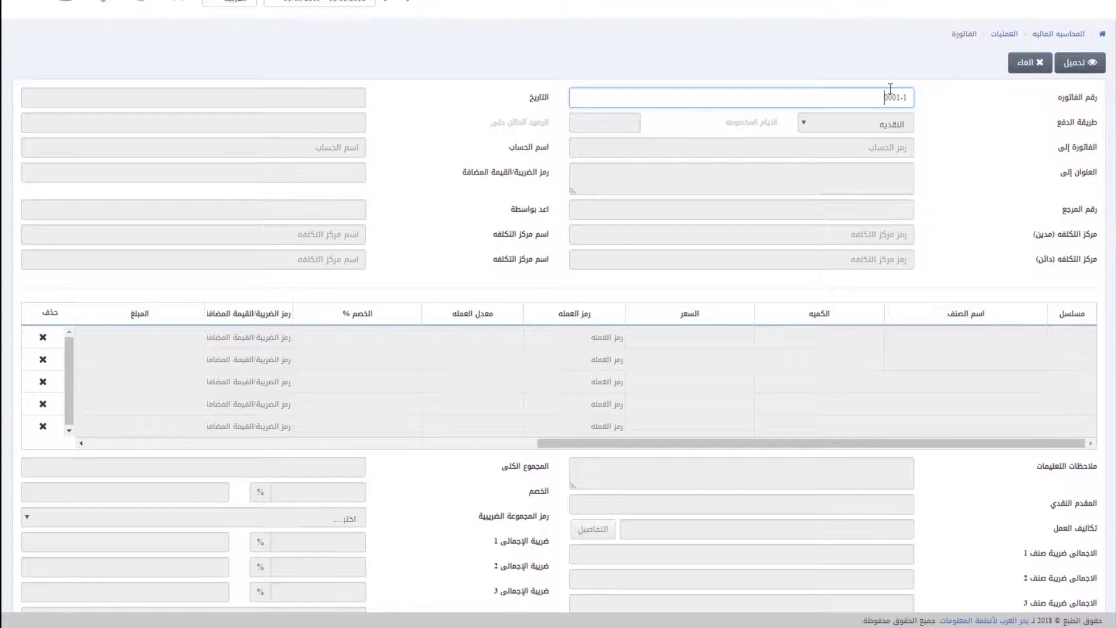
click(1070, 64)
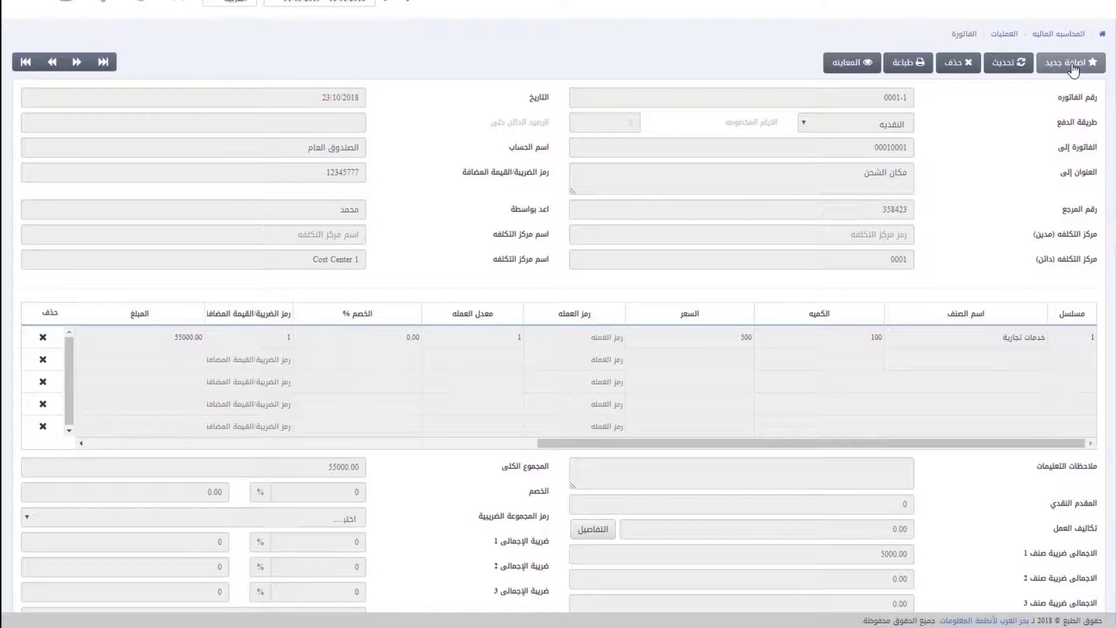
click(852, 62)
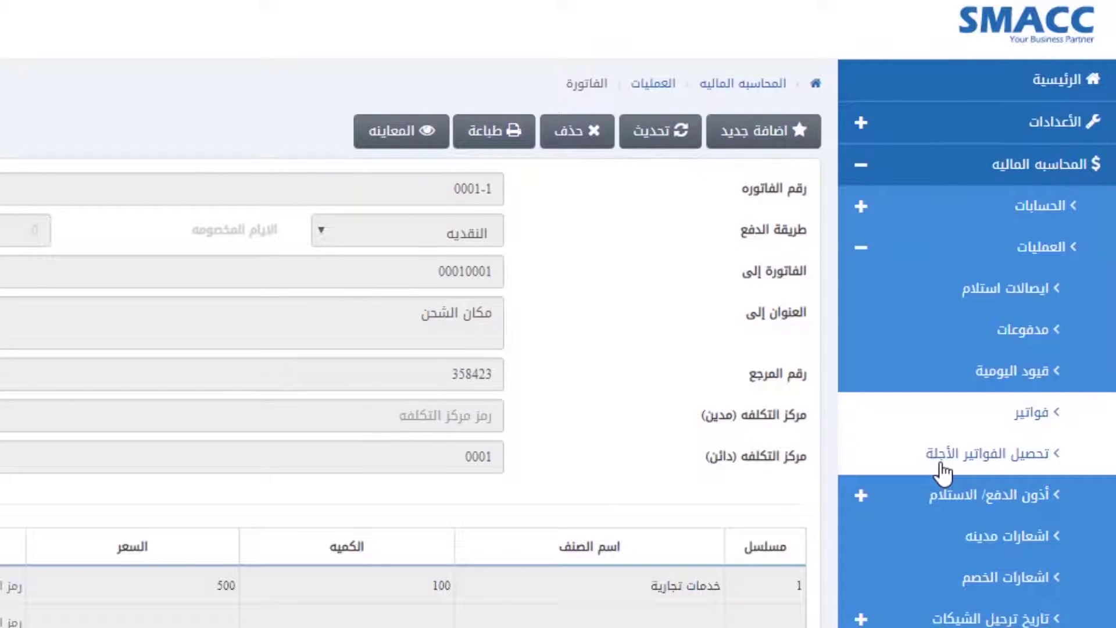
Step: Start a new deferred-invoice collection from شركة النهار for 15000
click(970, 454)
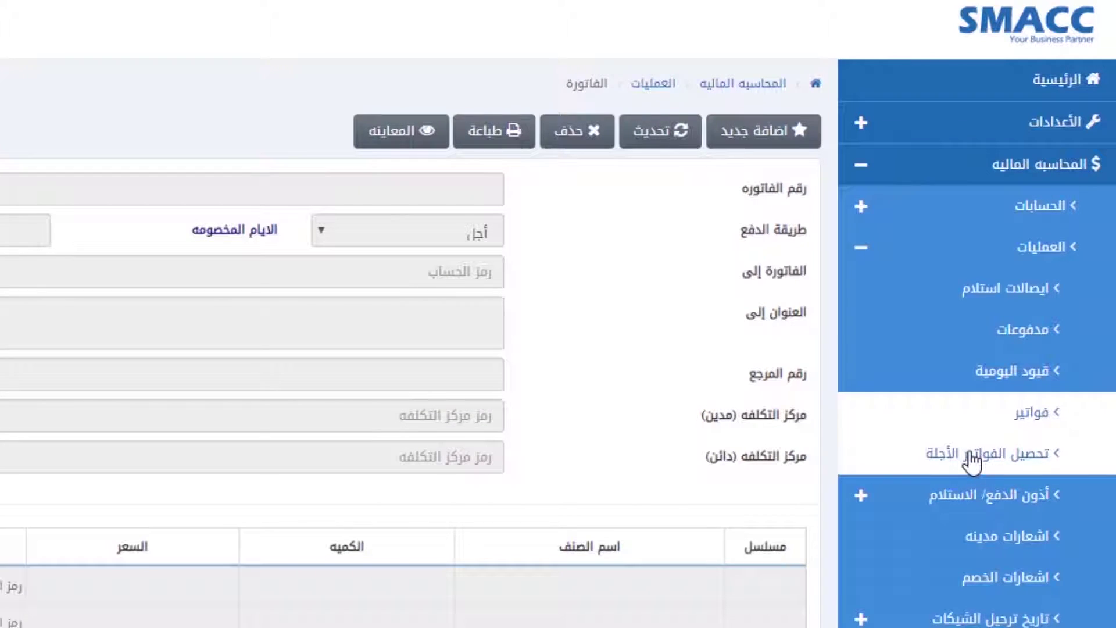
click(970, 455)
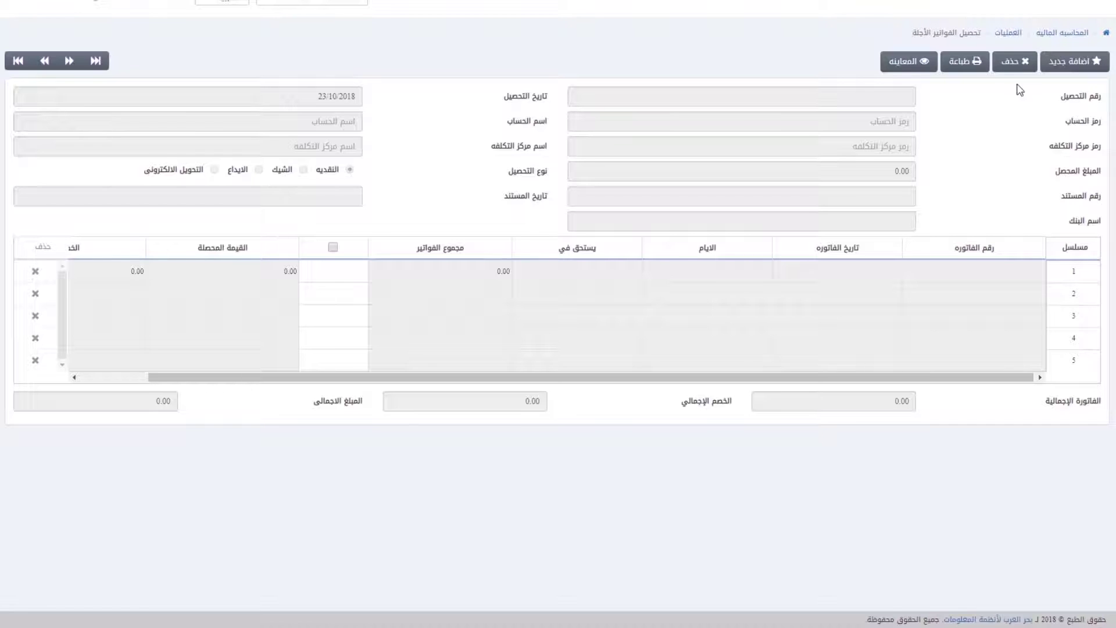
click(1073, 61)
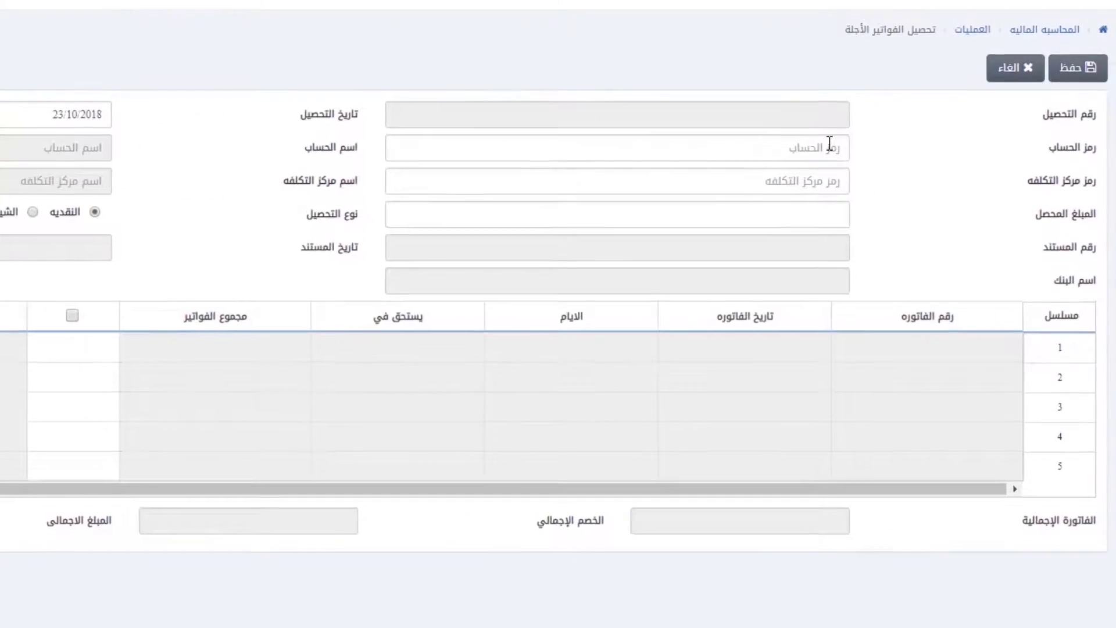
click(903, 121)
text(ها)
click(508, 213)
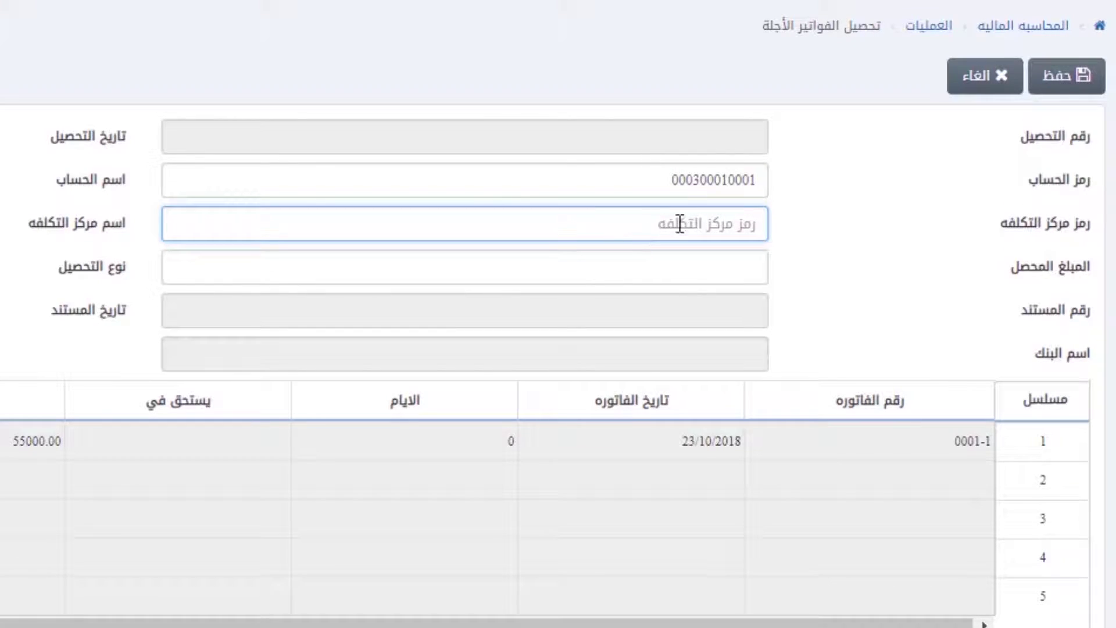
click(729, 264)
text(100)
key(BackSpace)
key(BackSpace)
key(BackSpace)
text(15000)
key(Tab)
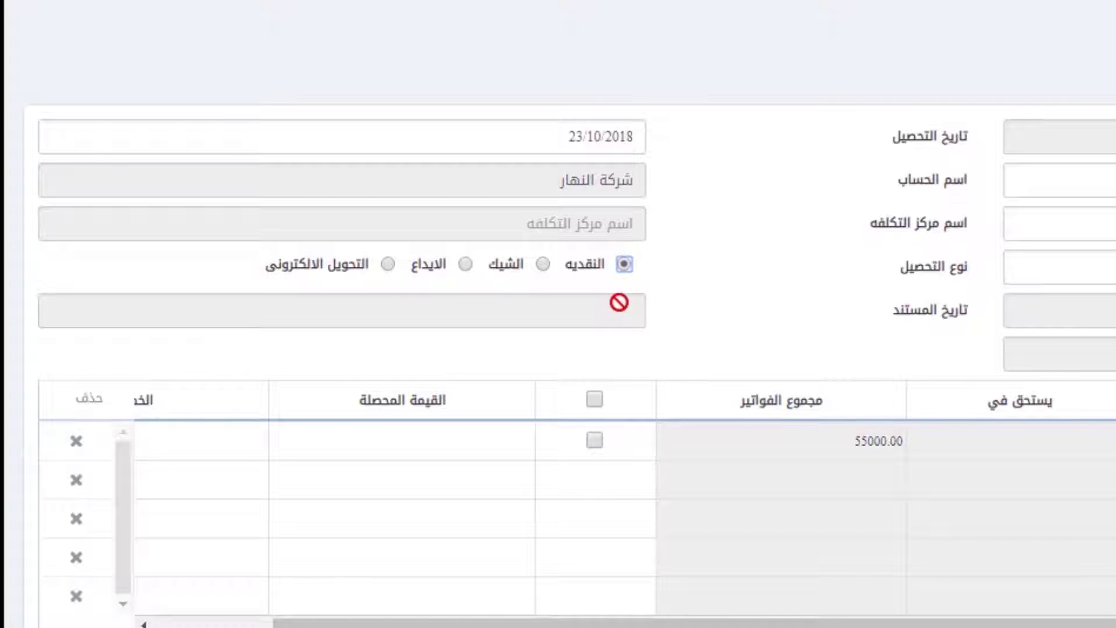
Step: Pay by cheque number 12345 dated 25/10/2018 drawn on bank الاهلى
click(544, 262)
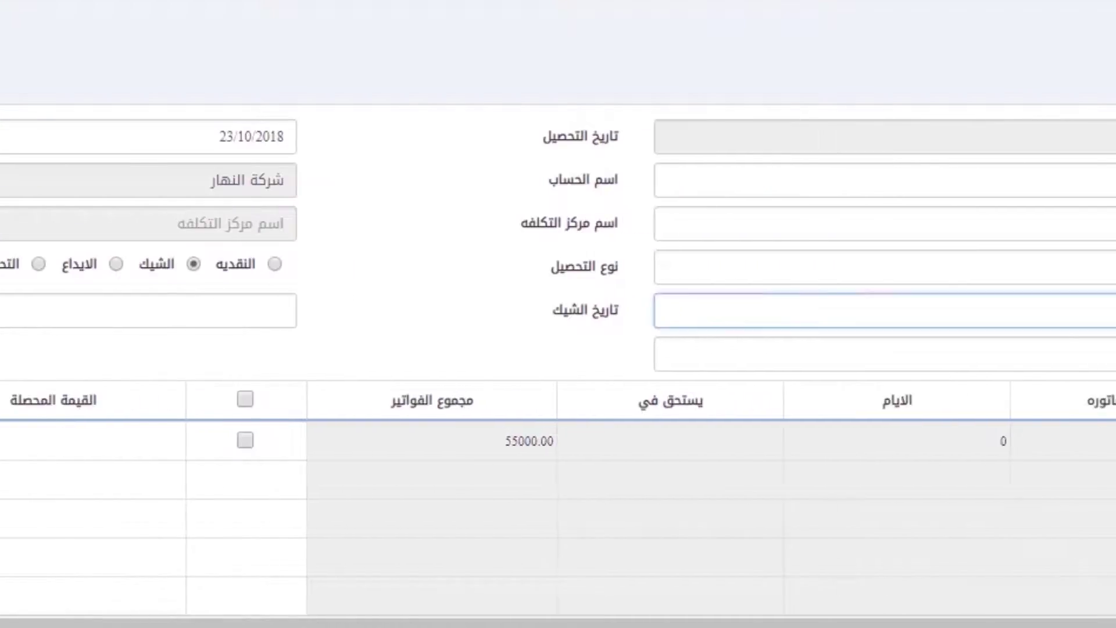
text(12345)
key(Tab)
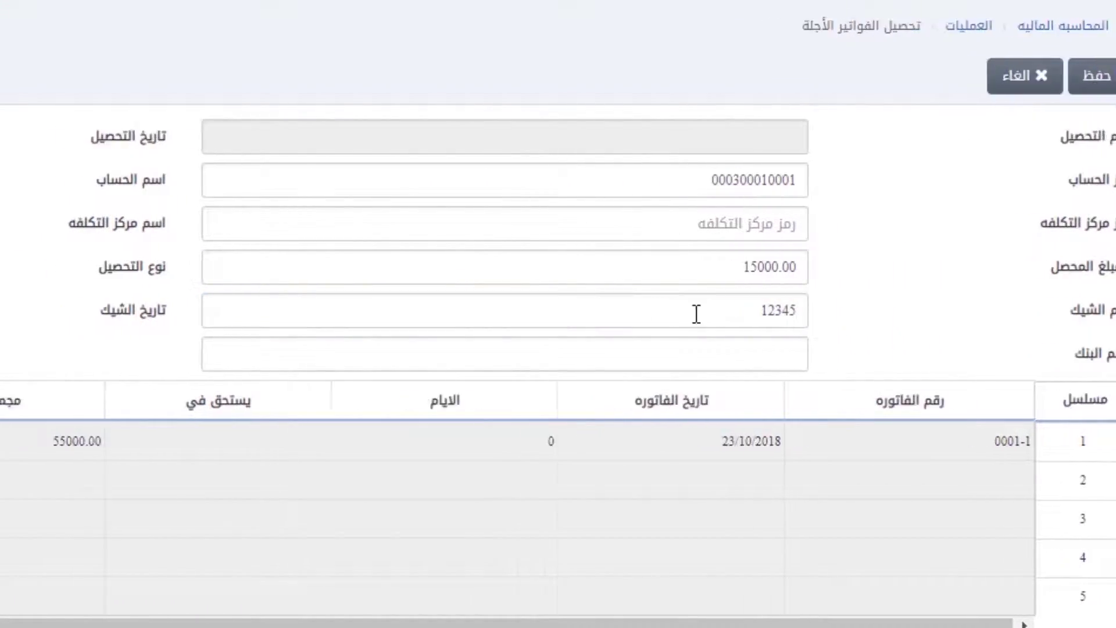
text(25/10/2018)
key(Tab)
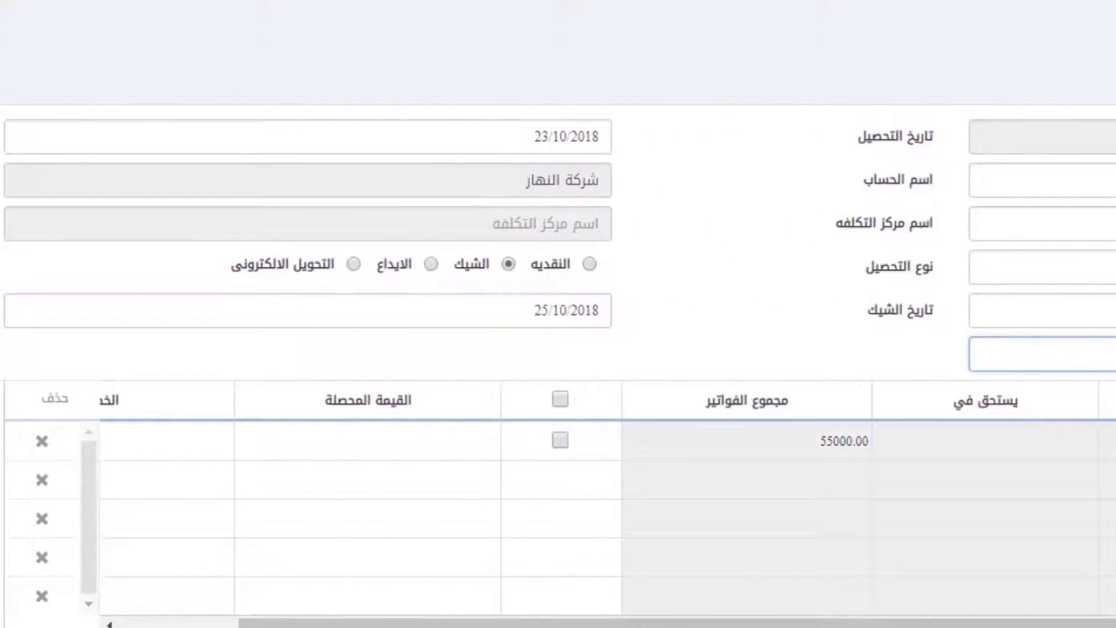
text(الاهلى)
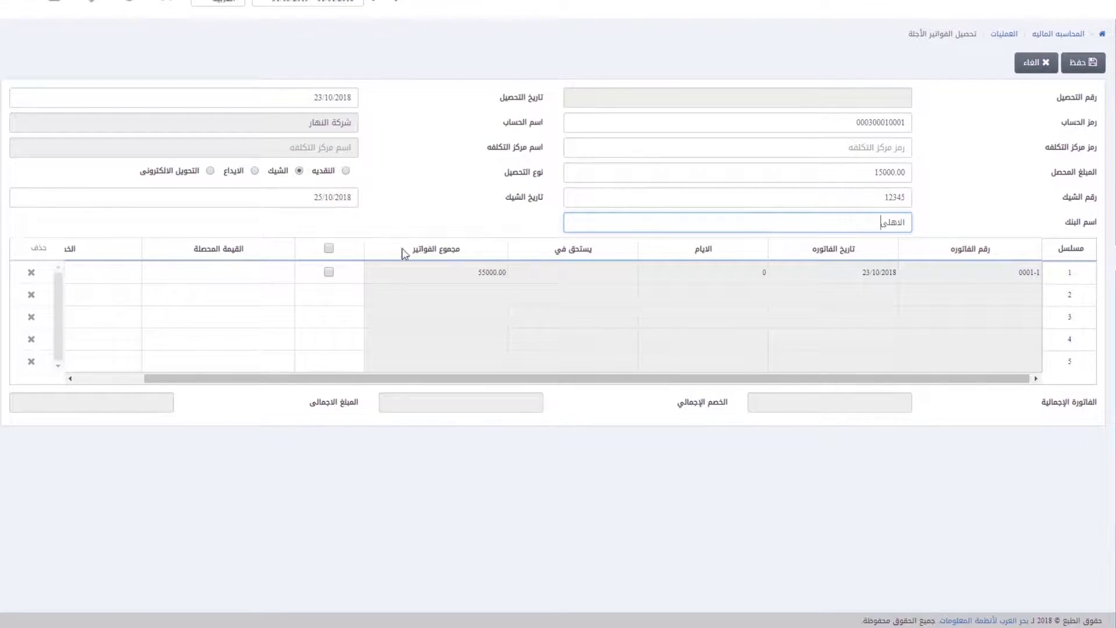
Step: Allocate 15000 to invoice 0001-1 and save the collection
click(329, 273)
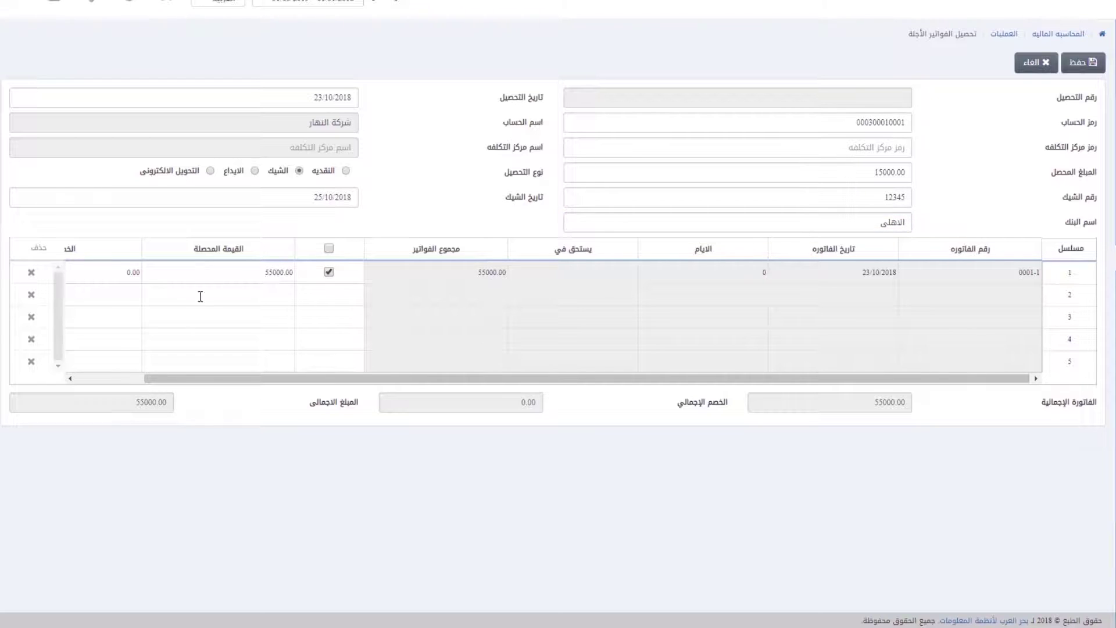
click(232, 274)
text(15000)
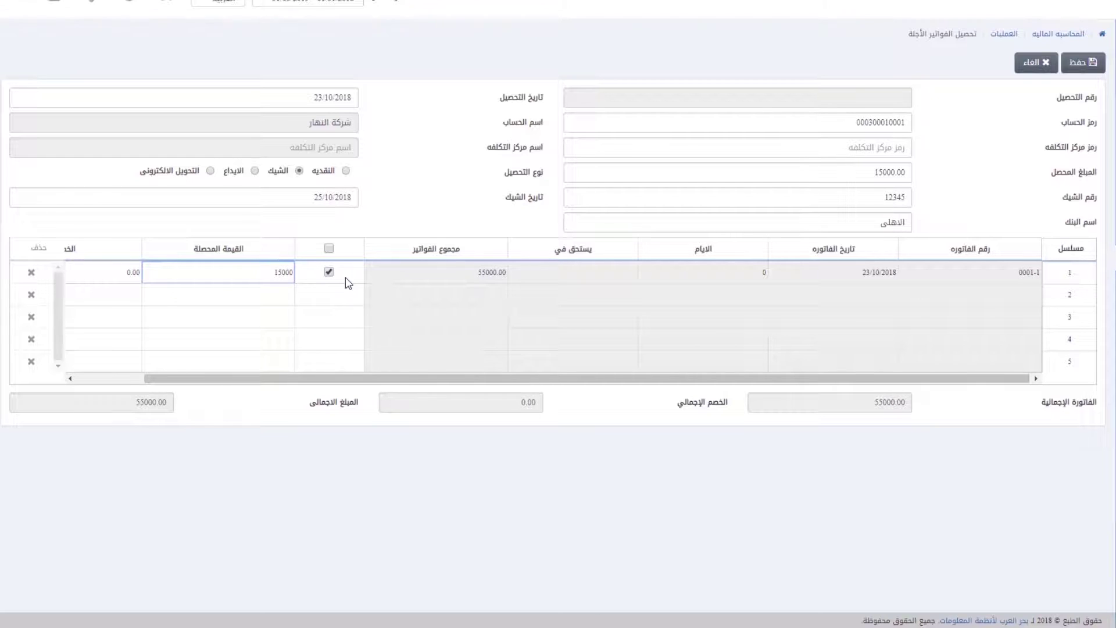
key(Tab)
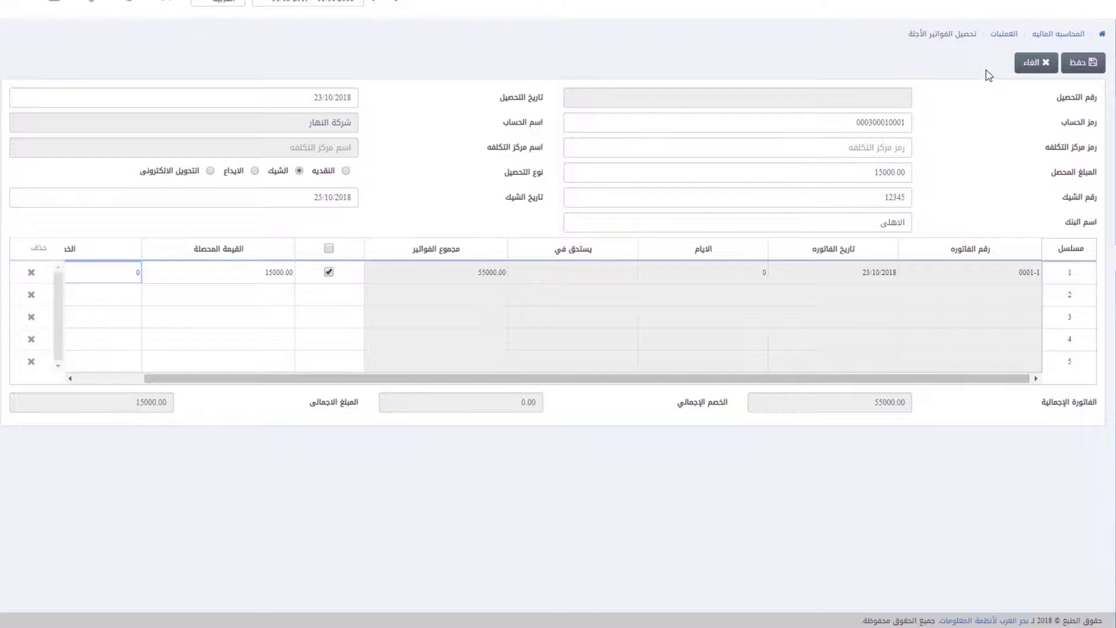
click(1081, 67)
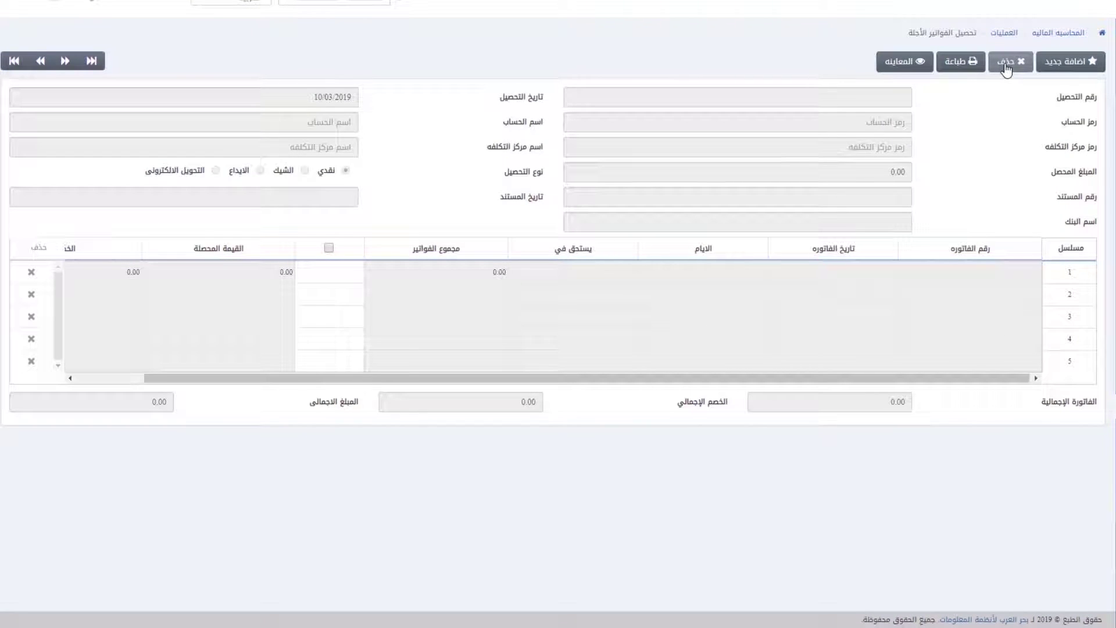
Step: Delete collection record 0003-1 after confirming with نعم
click(92, 61)
click(7, 61)
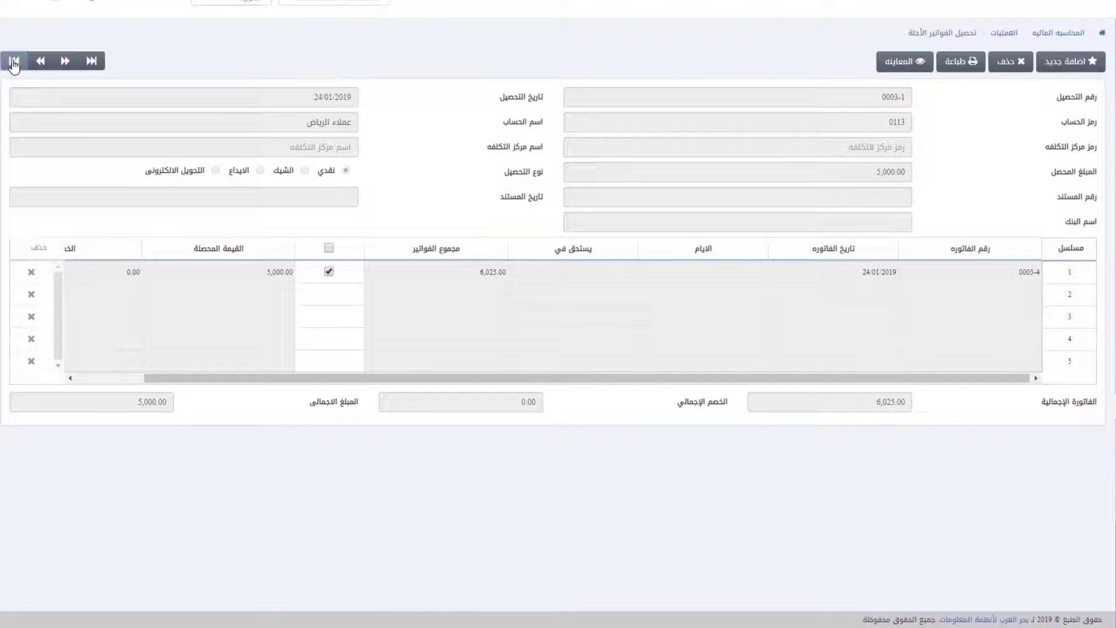
click(1016, 70)
click(642, 103)
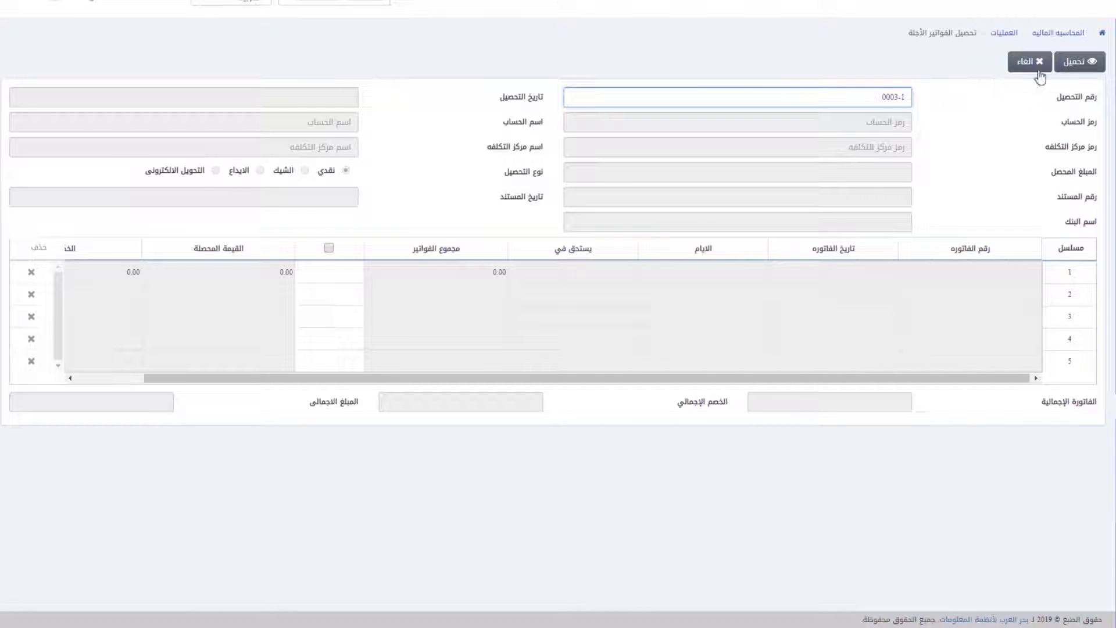
click(1080, 61)
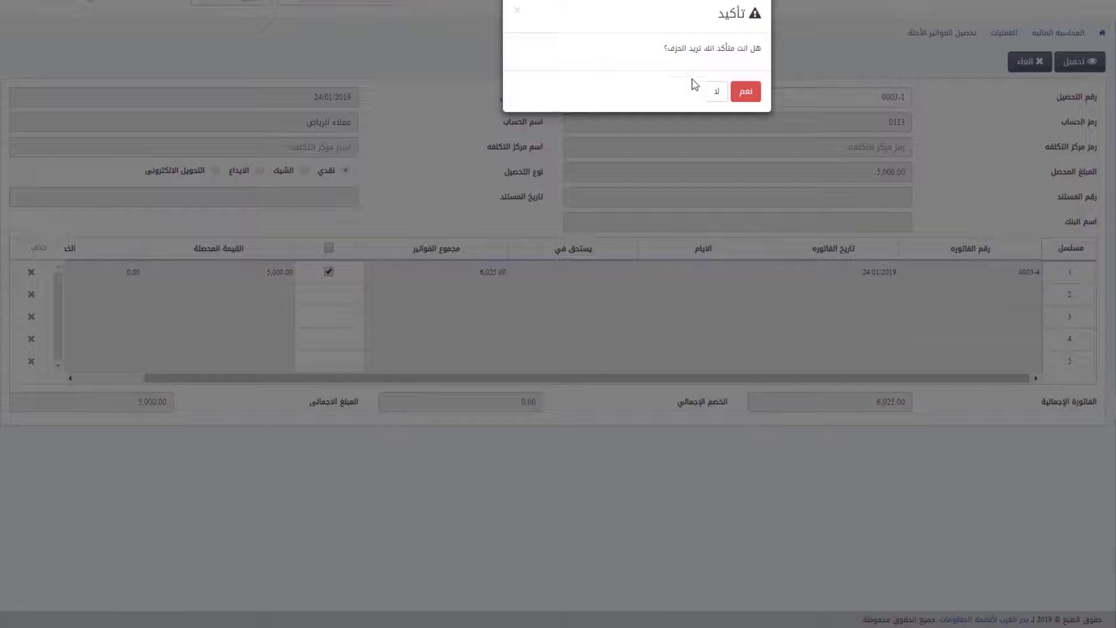
click(748, 93)
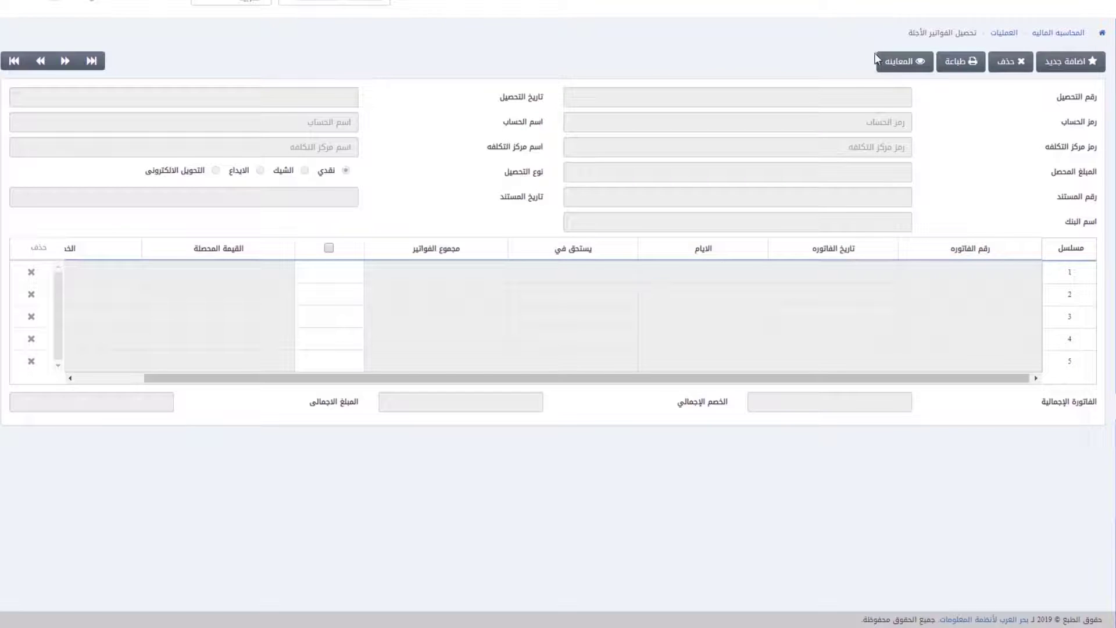
Step: View collections 0003-2 and 0003-3 by number through المعاينه
click(952, 64)
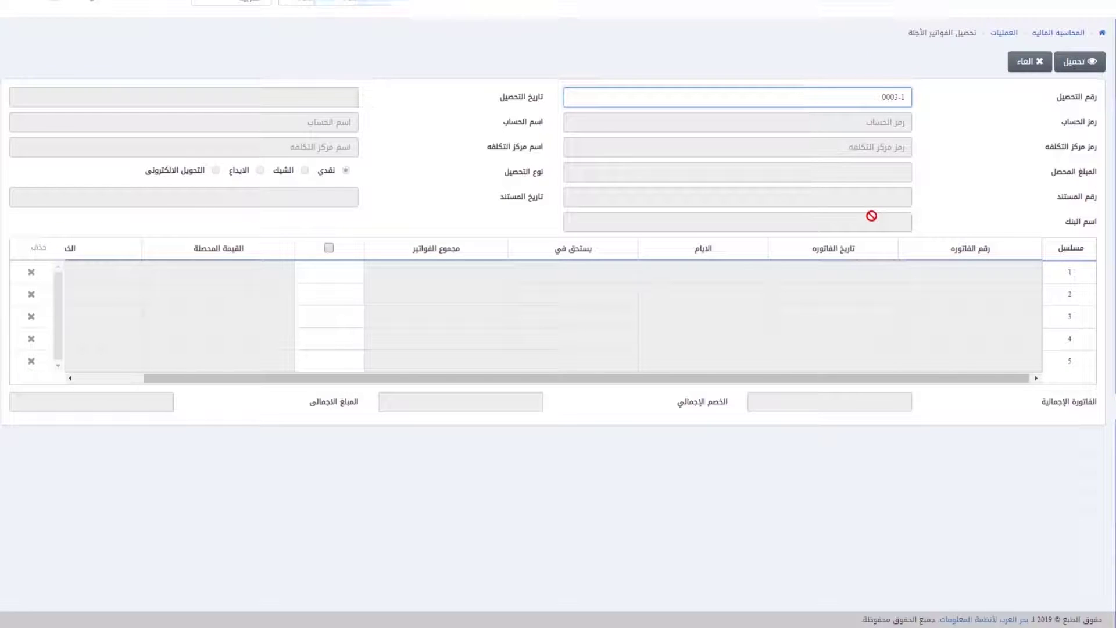
text(2)
click(1079, 63)
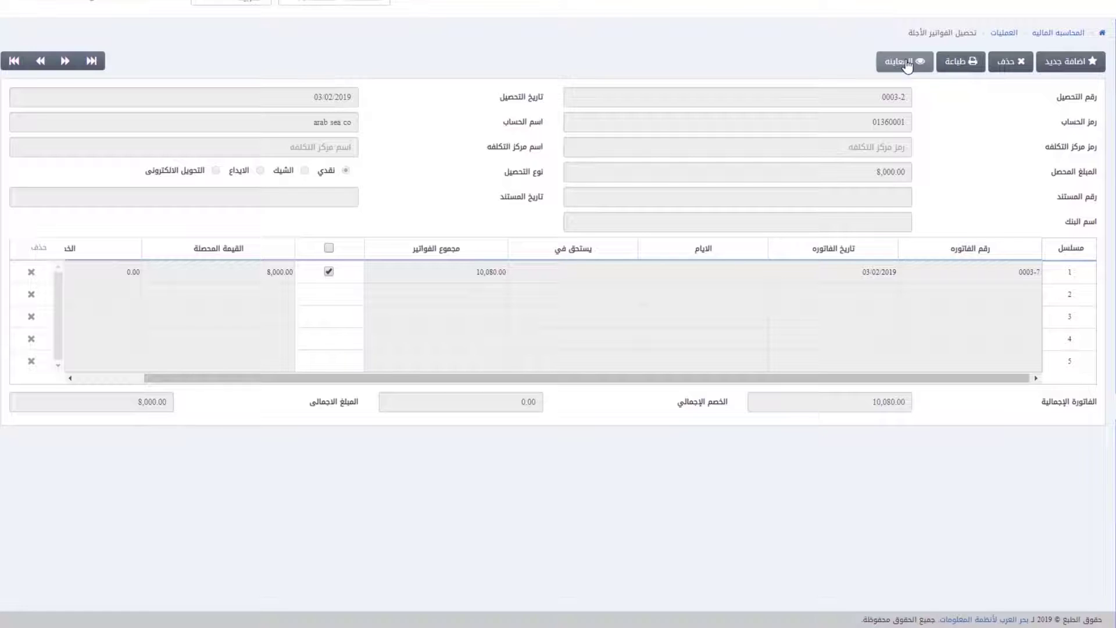
click(895, 99)
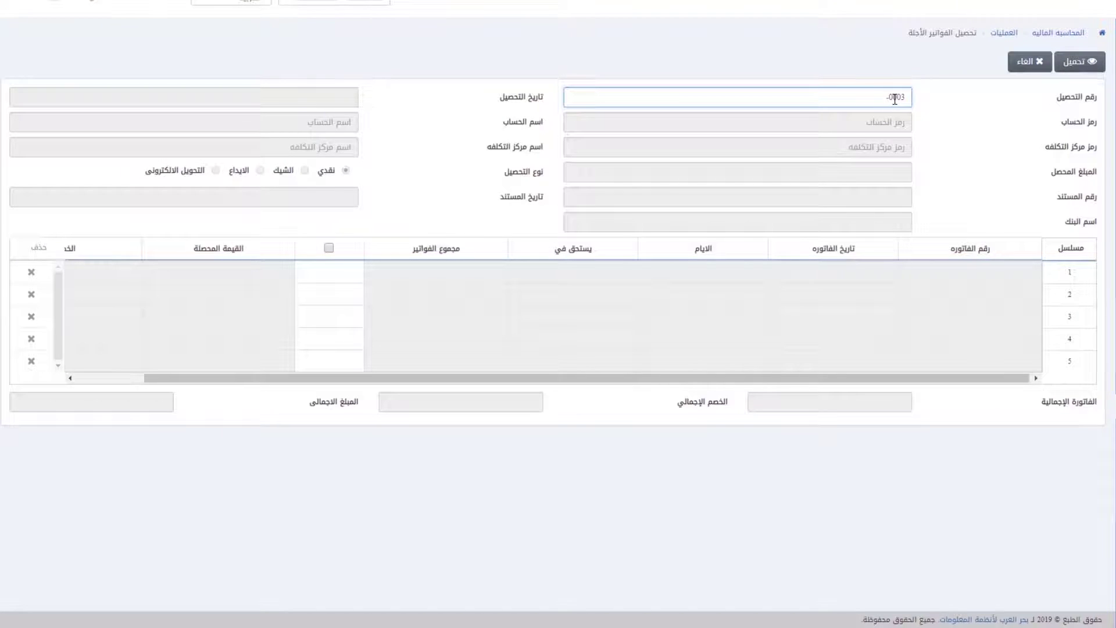
click(1098, 64)
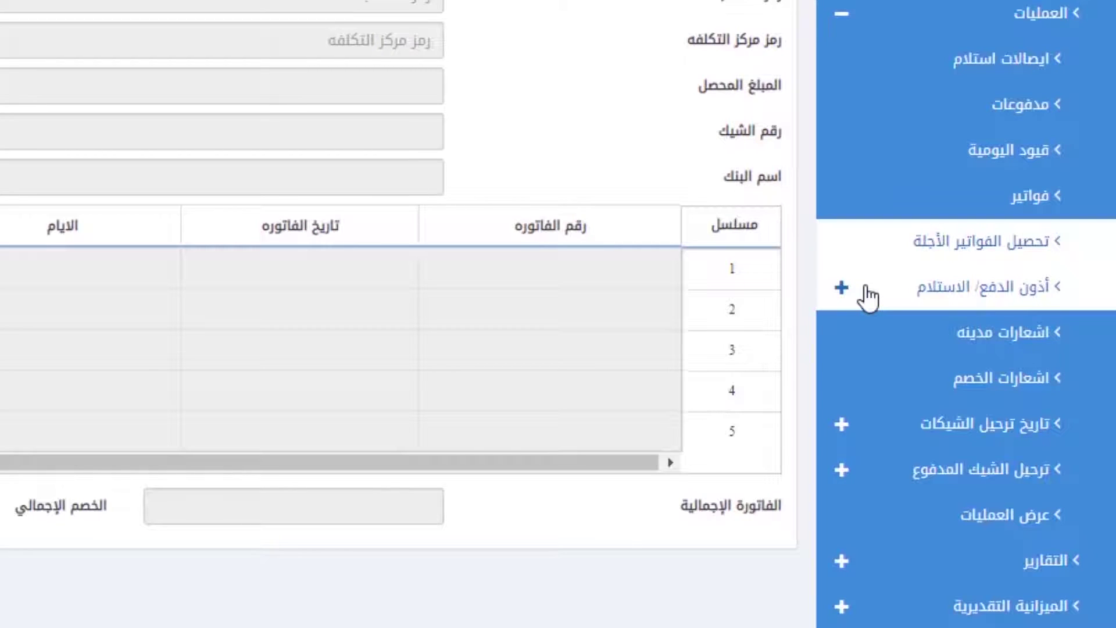
Step: Expand أذون الدفع/ الاستلام and open the سند استلام نقدي form
click(868, 297)
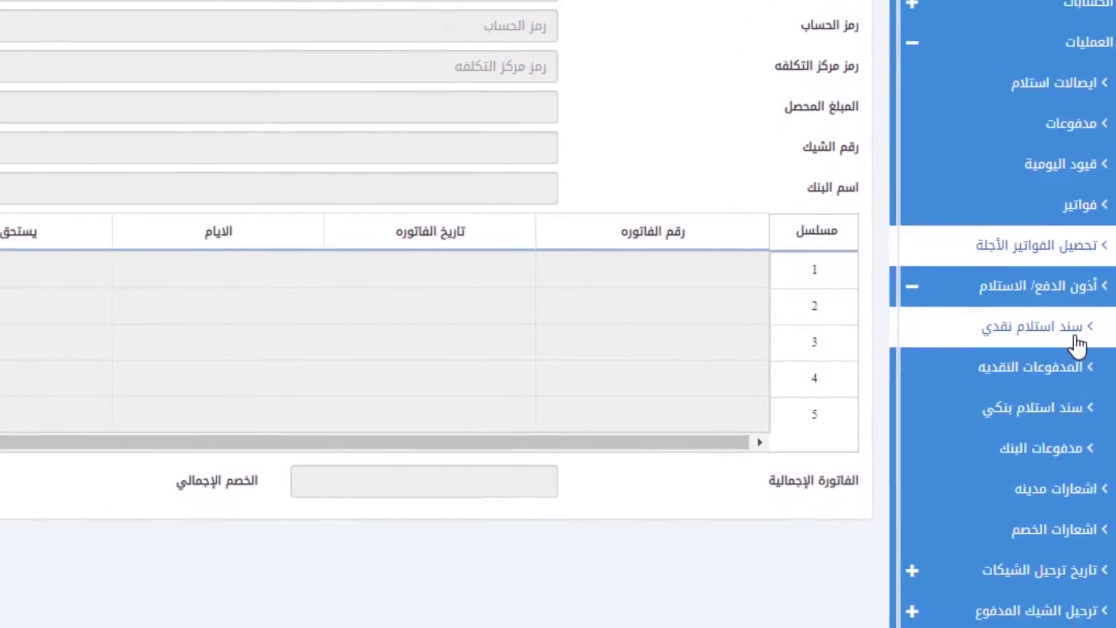
click(1027, 349)
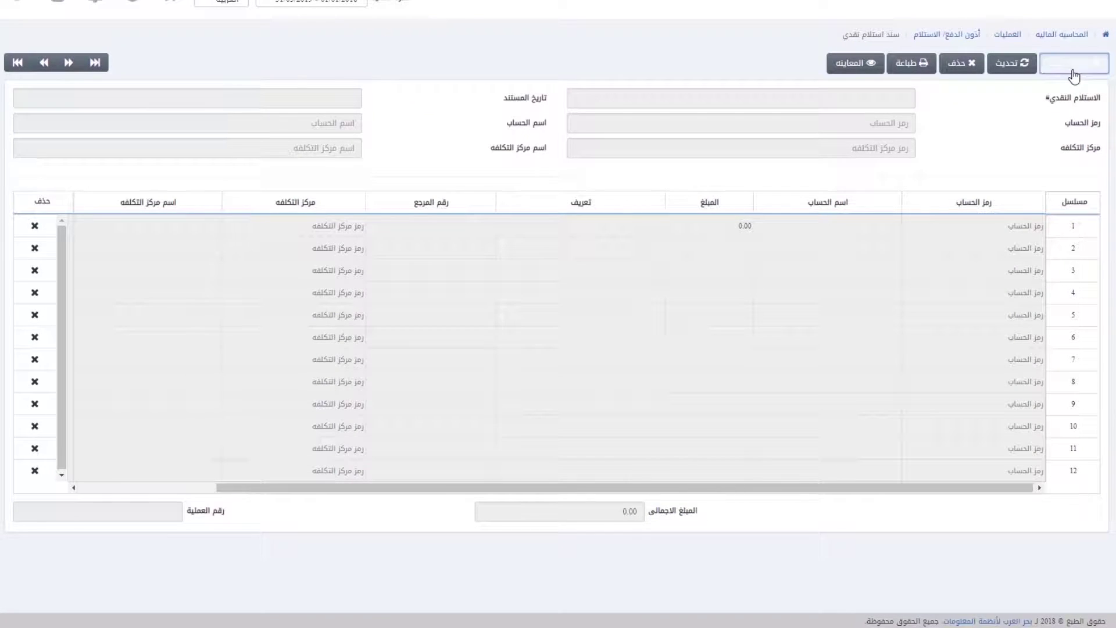
Step: Start a new cash receipt with line 00010002: 1000, description سبب, reference 456, notes اضافي
click(1073, 71)
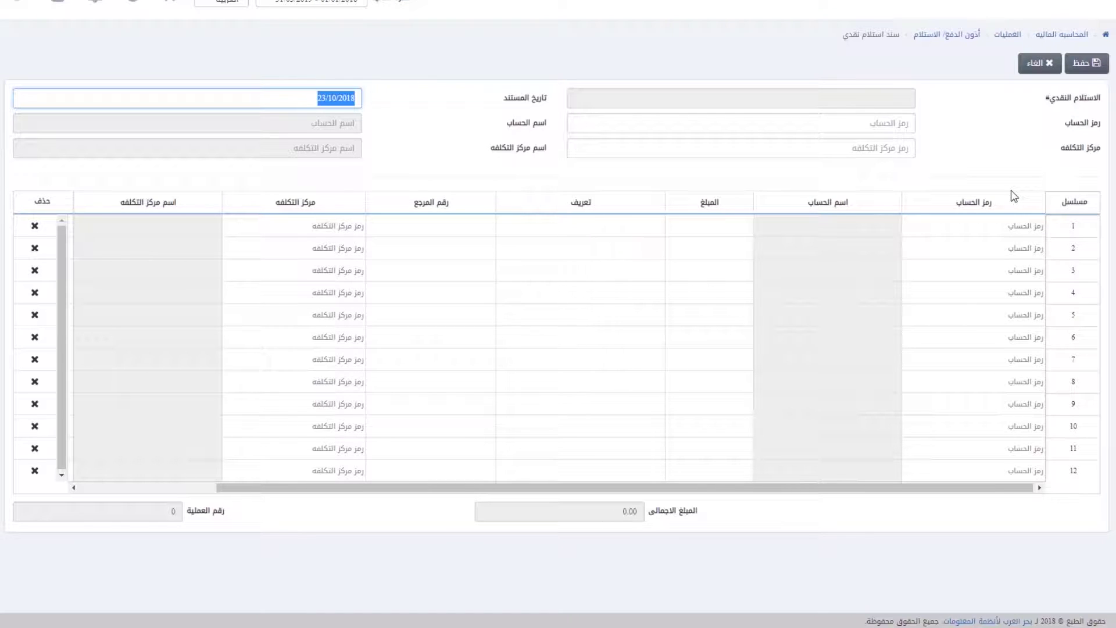
key(Tab)
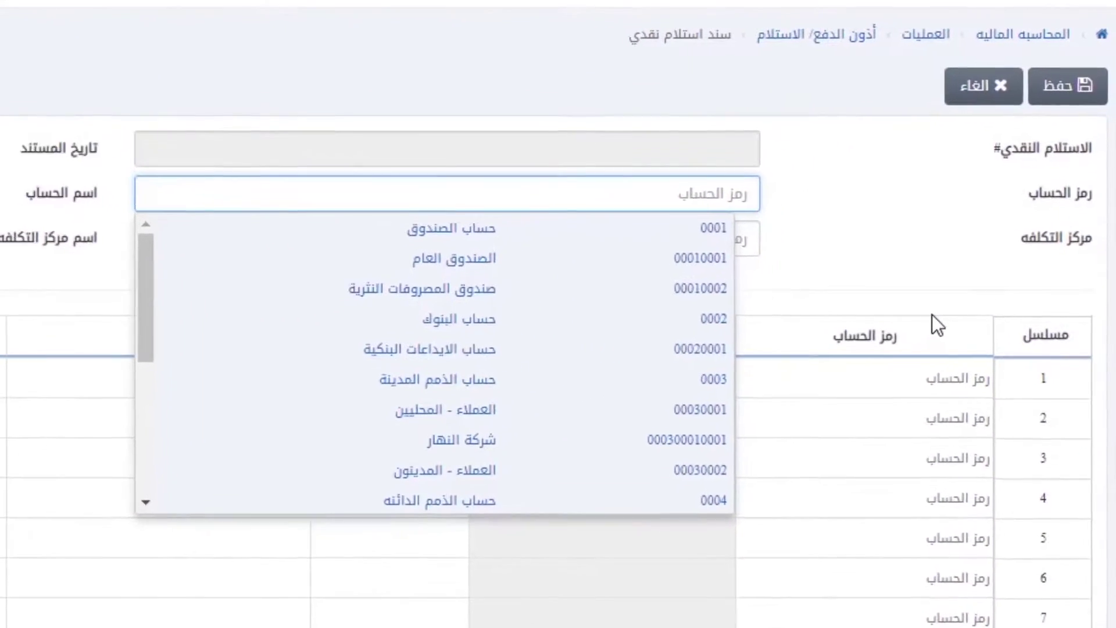
click(543, 282)
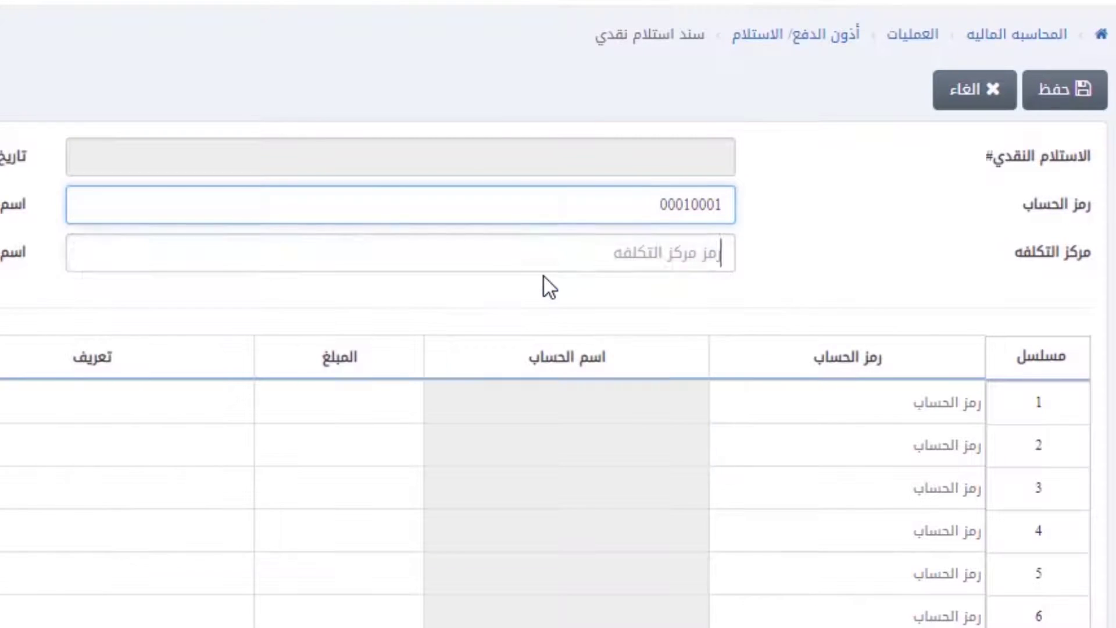
key(Tab)
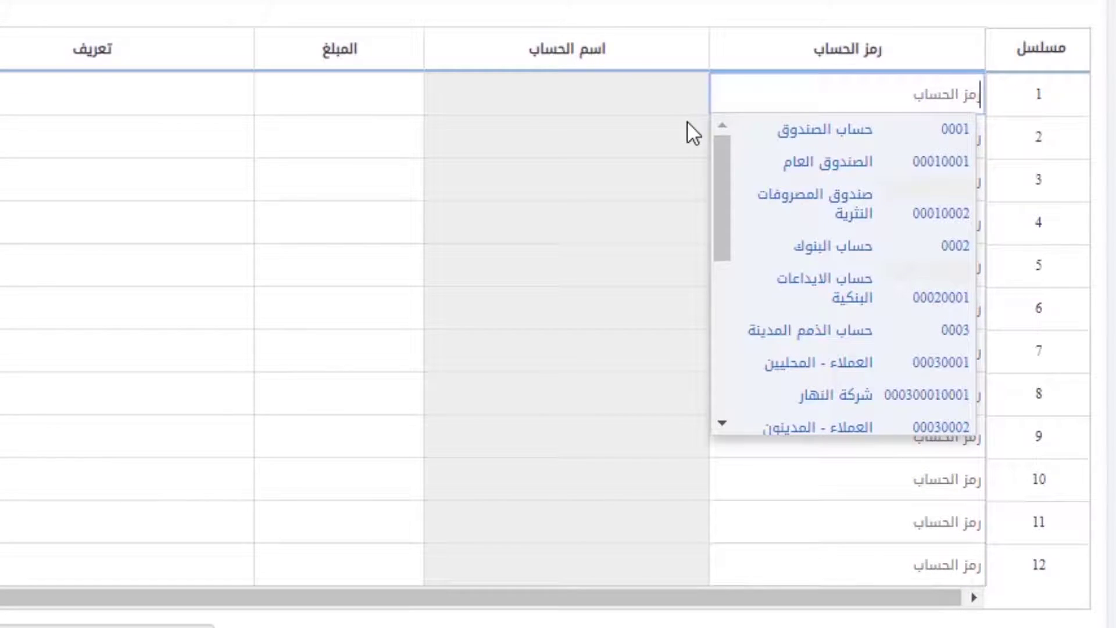
click(755, 195)
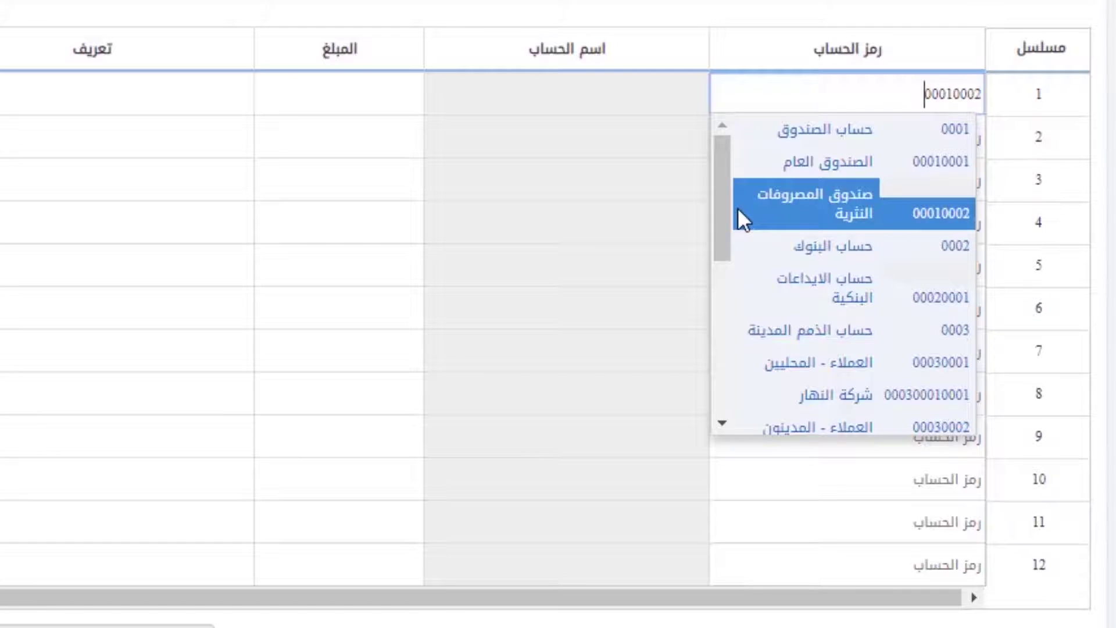
key(Up)
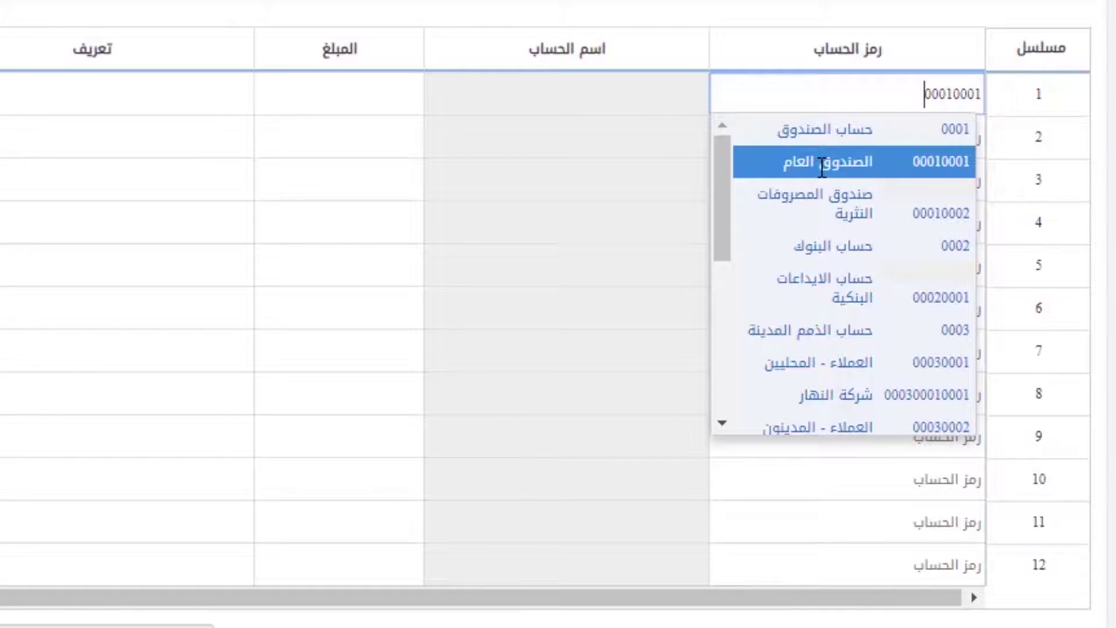
key(Down)
key(Return)
text(1000)
key(Return)
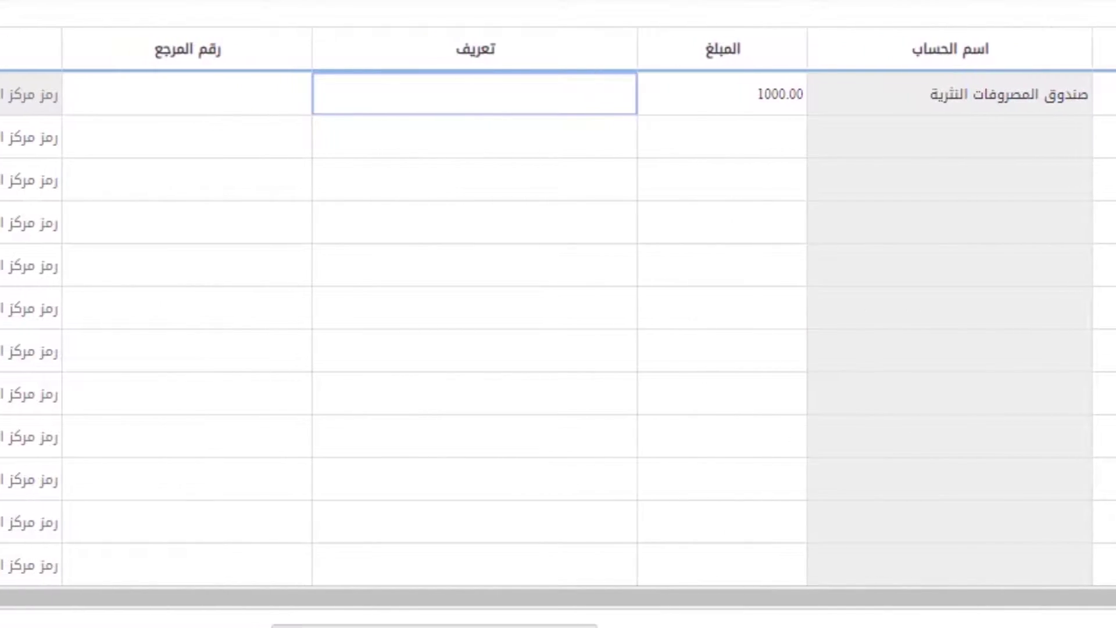
text(سبب)
key(Return)
text(456)
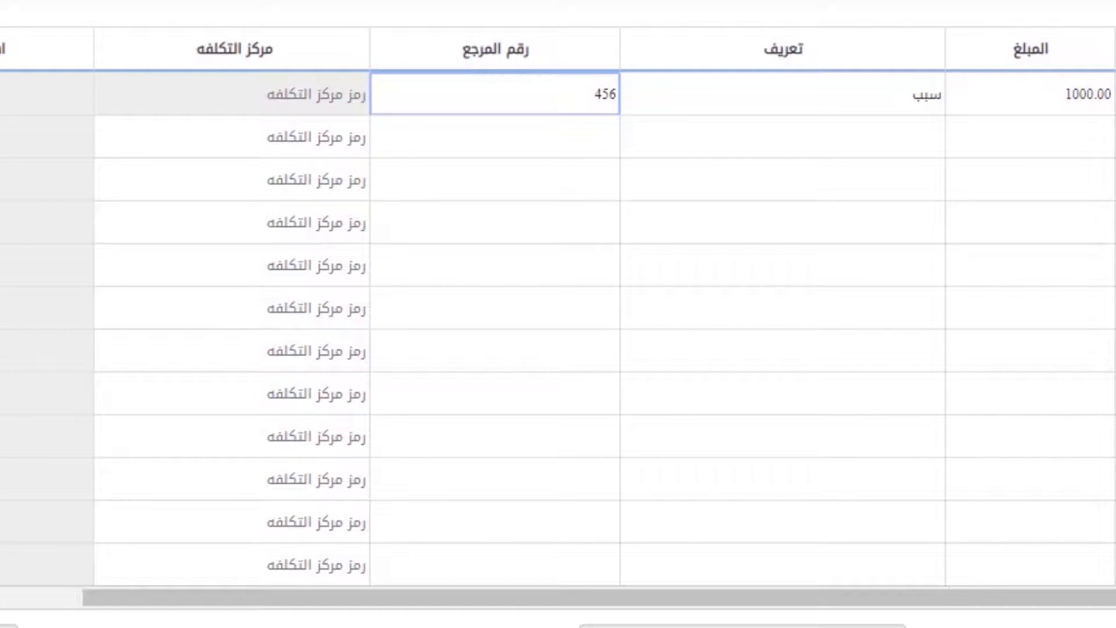
key(Return)
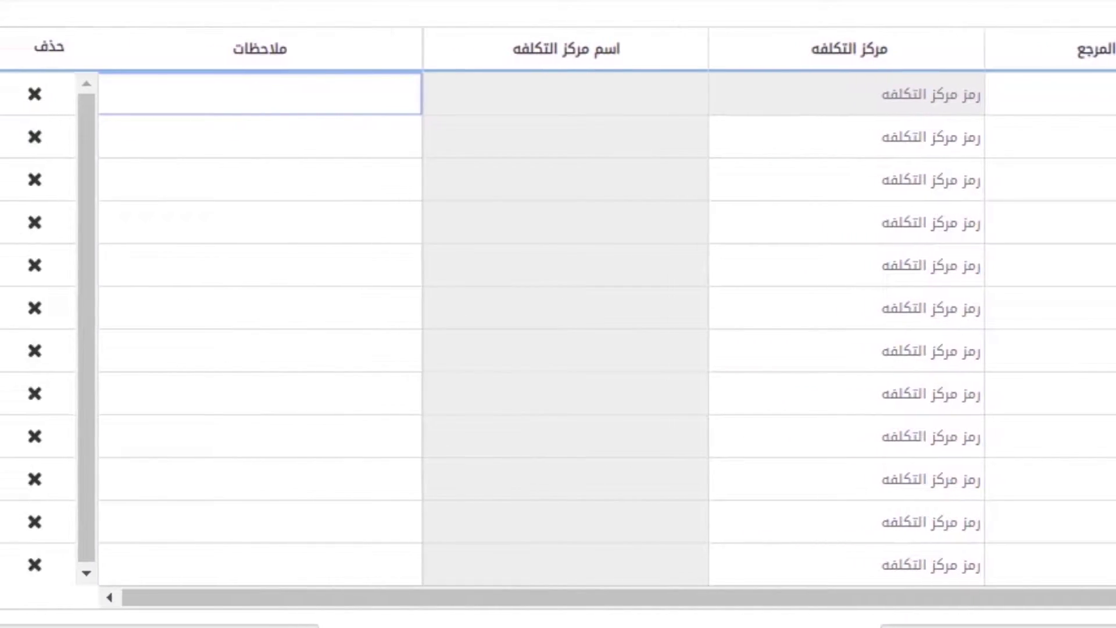
text(اضافي)
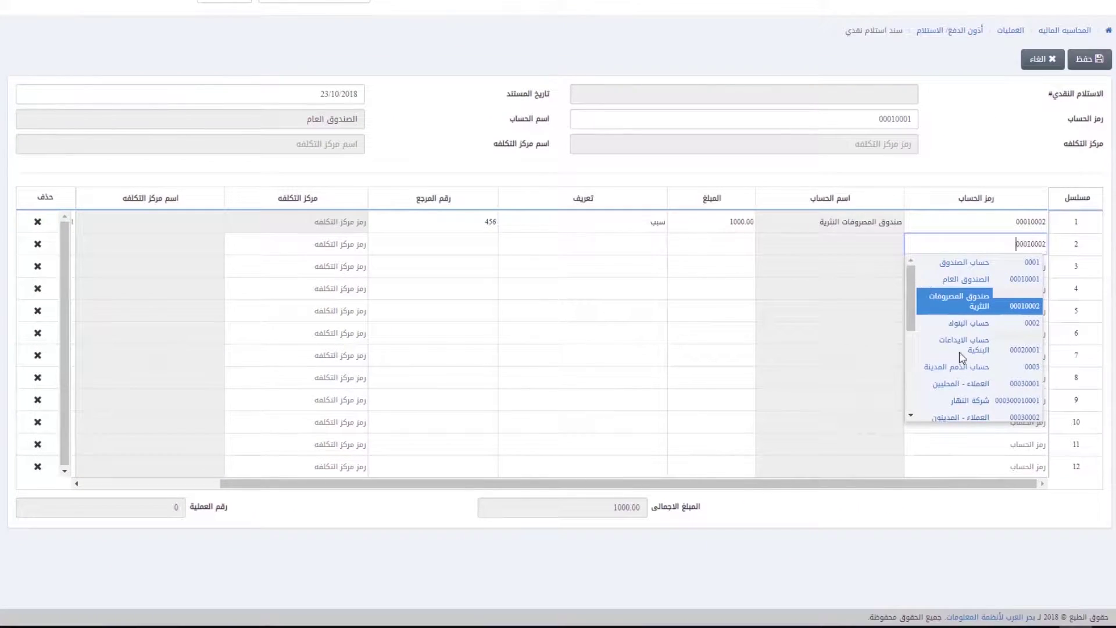
Step: Add line 00020001: 5000, description دعم للصندوق, reference 487, notes لسحب نقدا للبنك
click(963, 349)
text(5000)
key(Return)
text(دعم للصندوق)
key(Return)
text(487)
key(Return)
text(لسحب نقدا للبنك)
key(Return)
click(37, 270)
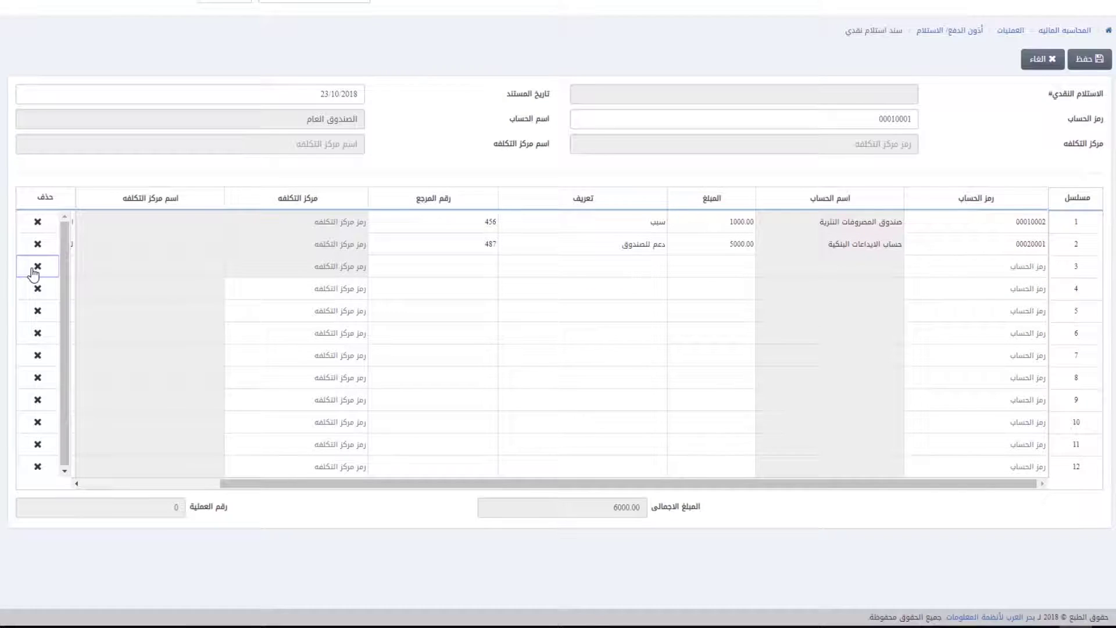
Step: Save the 6000.00 cash receipt and dismiss its print preview
click(1085, 60)
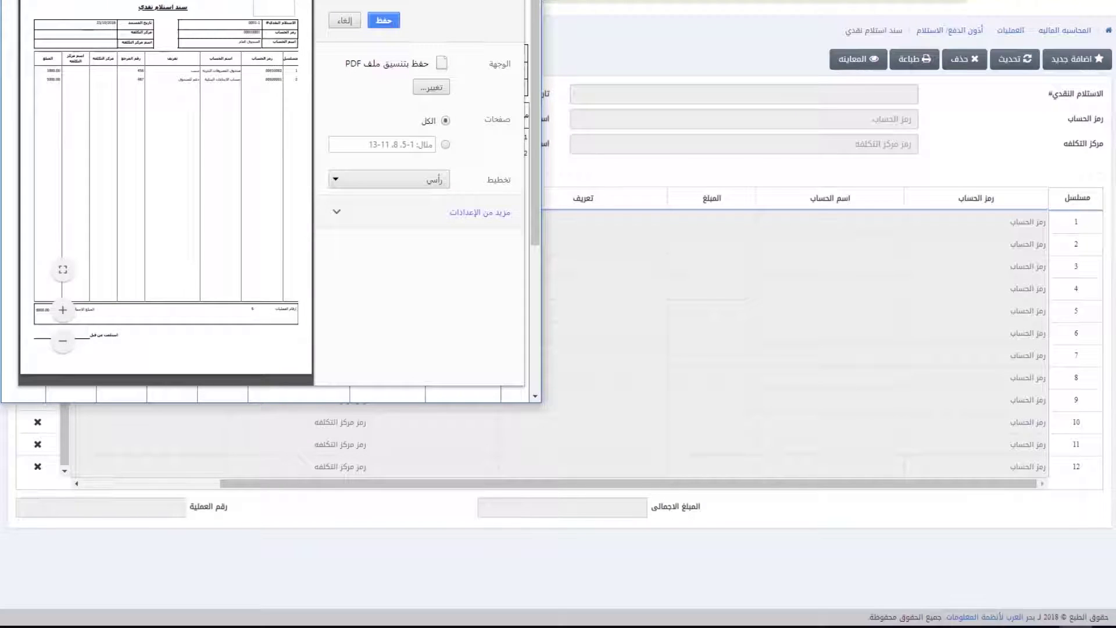
key(Escape)
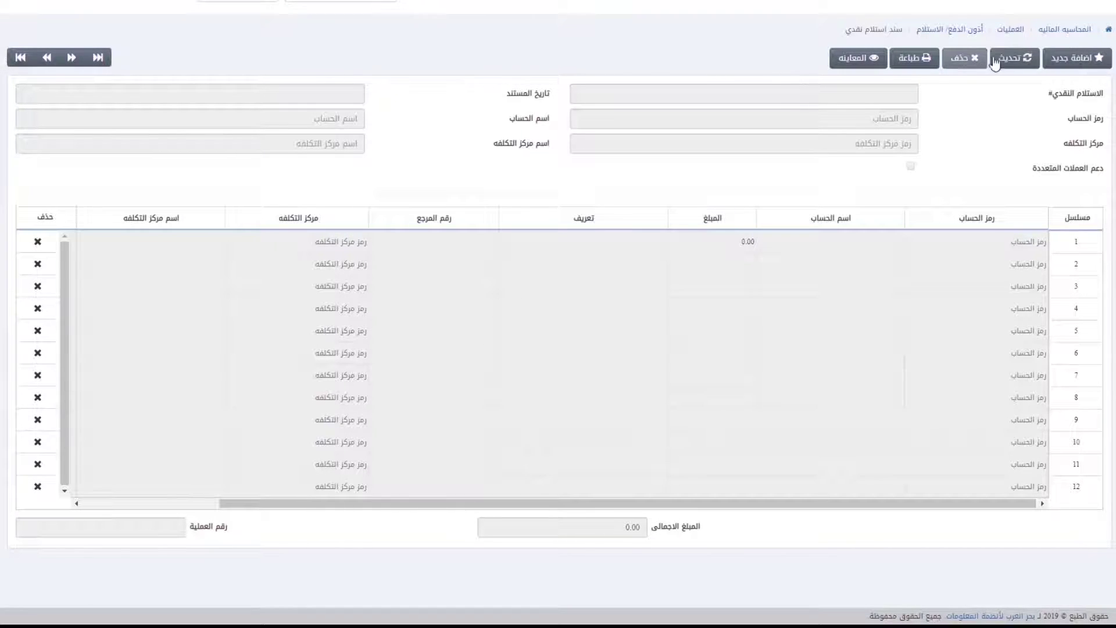
Step: Load receipt 0003-1 for editing, then cancel back to the empty form
click(1010, 61)
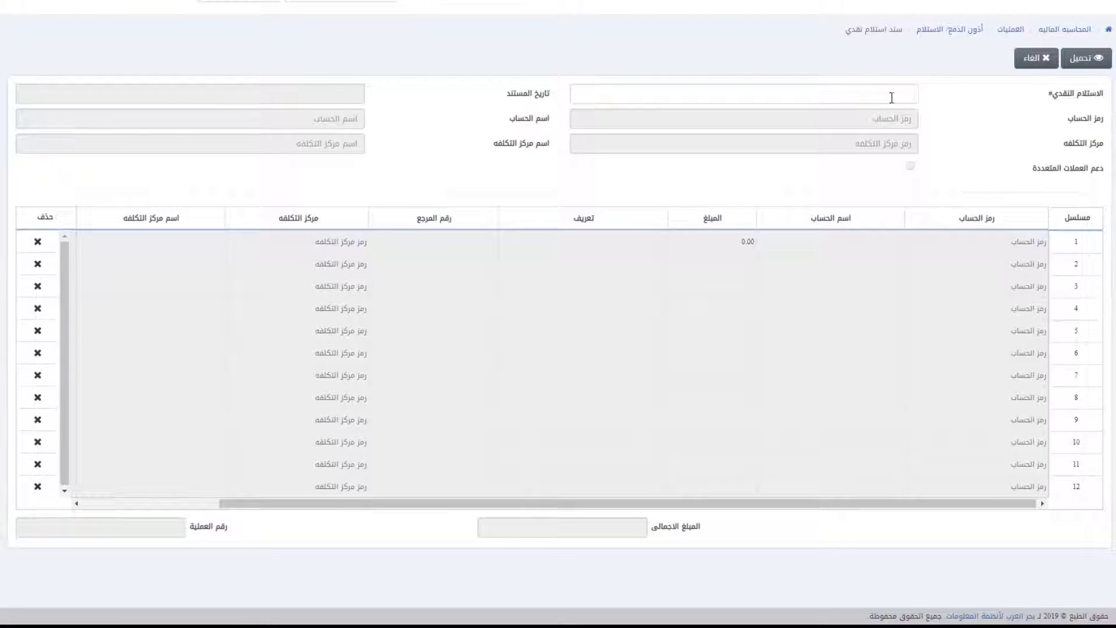
text(0003-1)
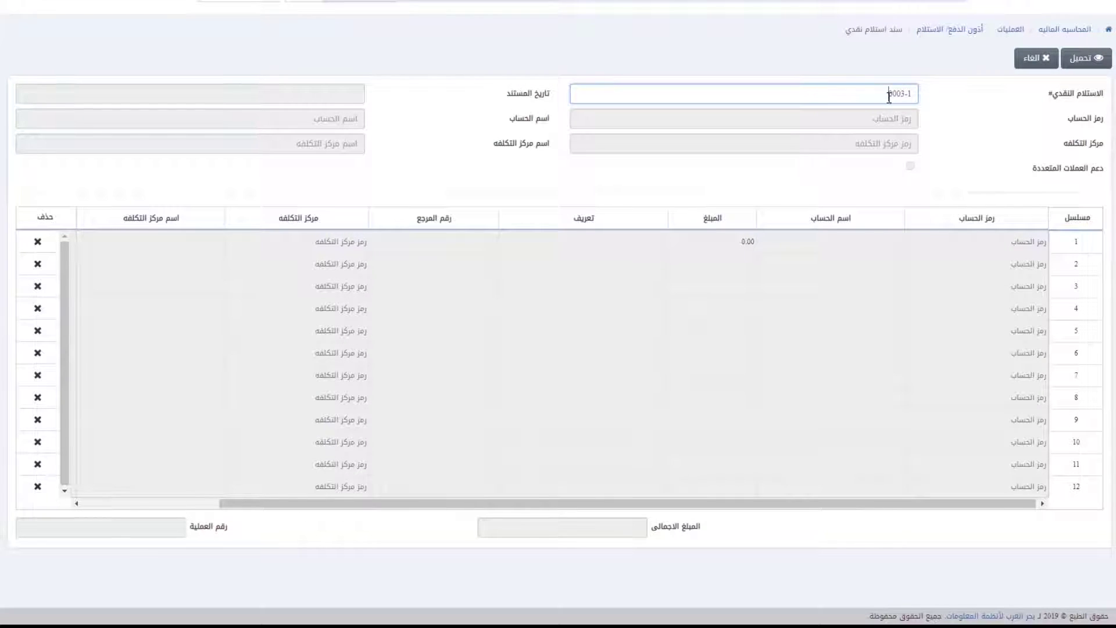
click(1085, 58)
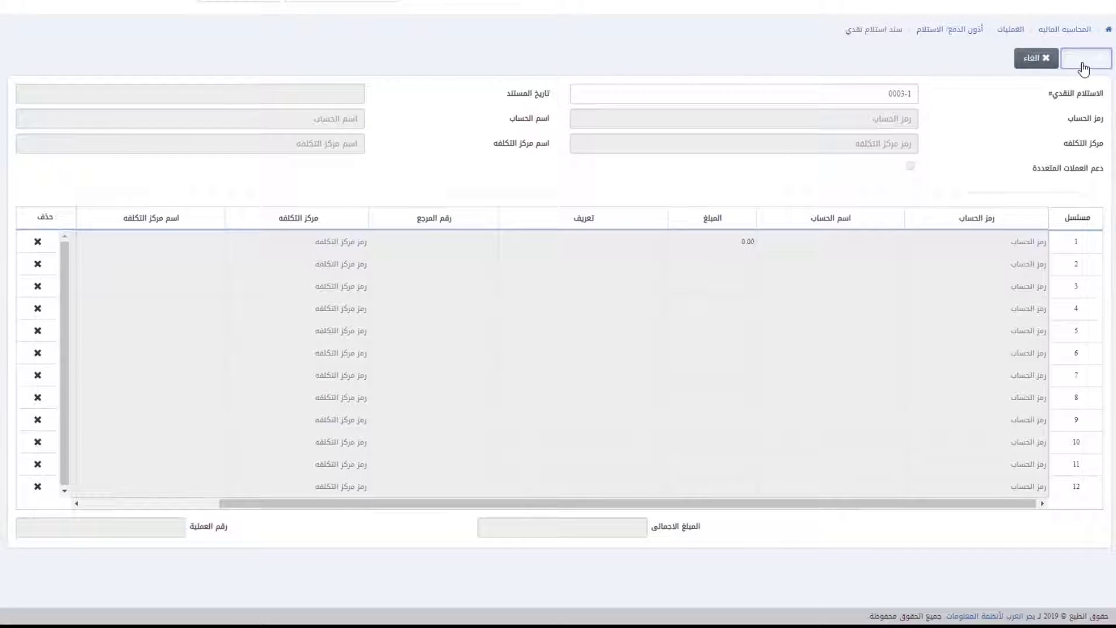
click(1037, 58)
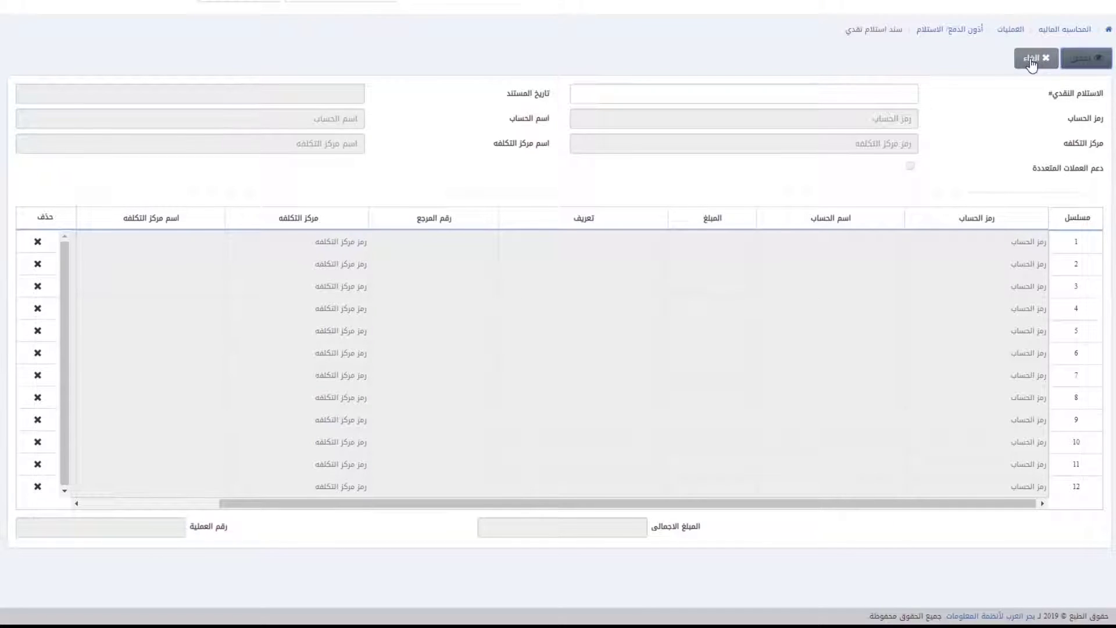
click(20, 56)
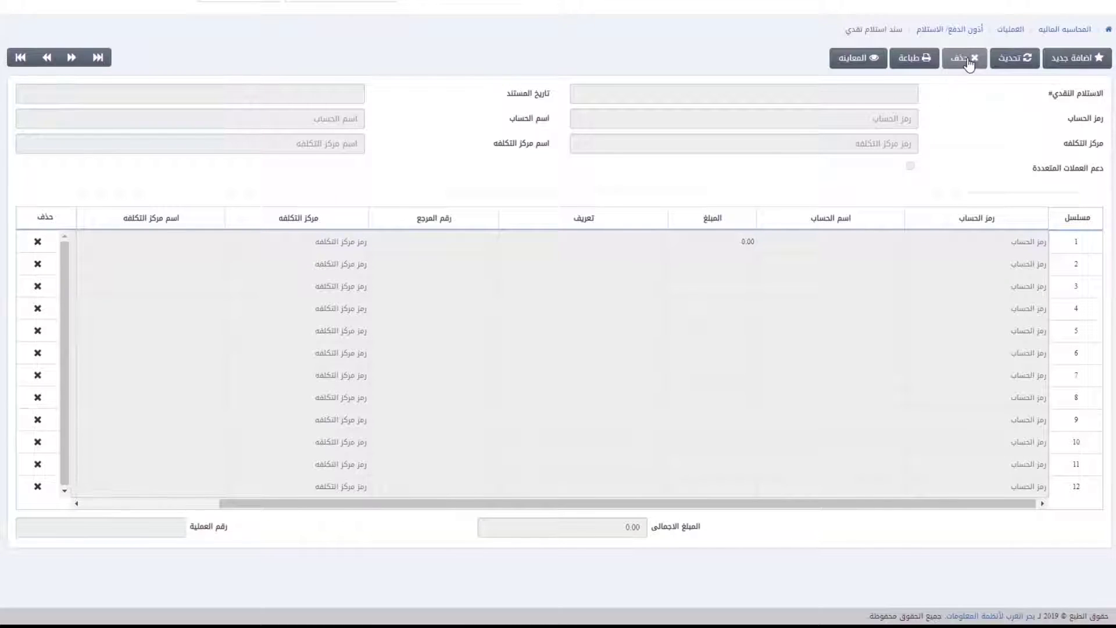
Step: Delete cash receipt 5555 after confirming
click(1003, 64)
click(772, 90)
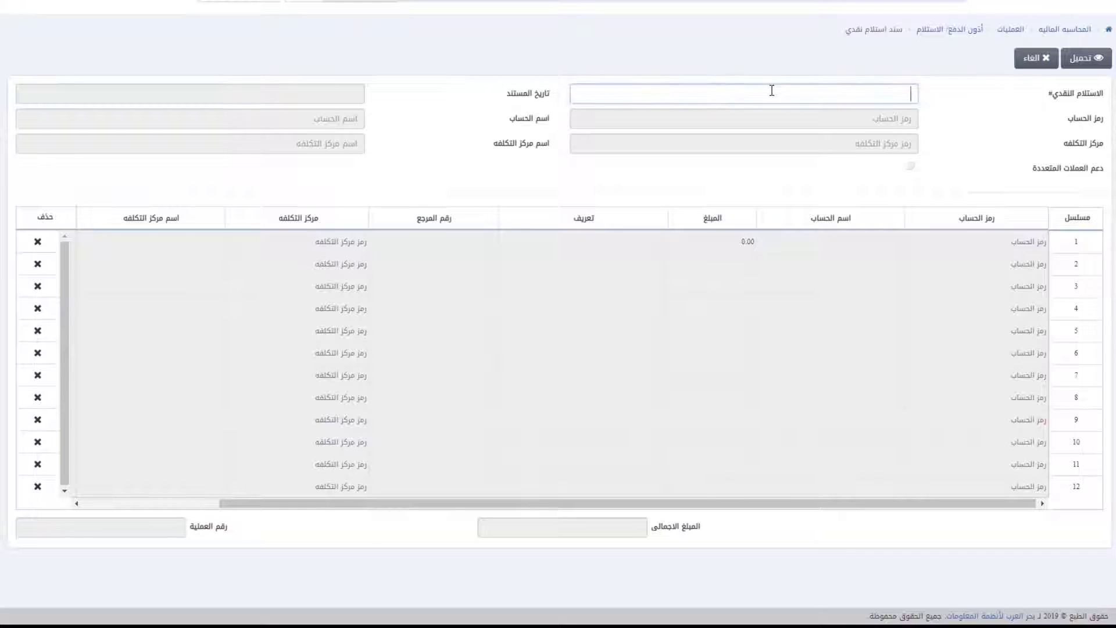
click(1069, 58)
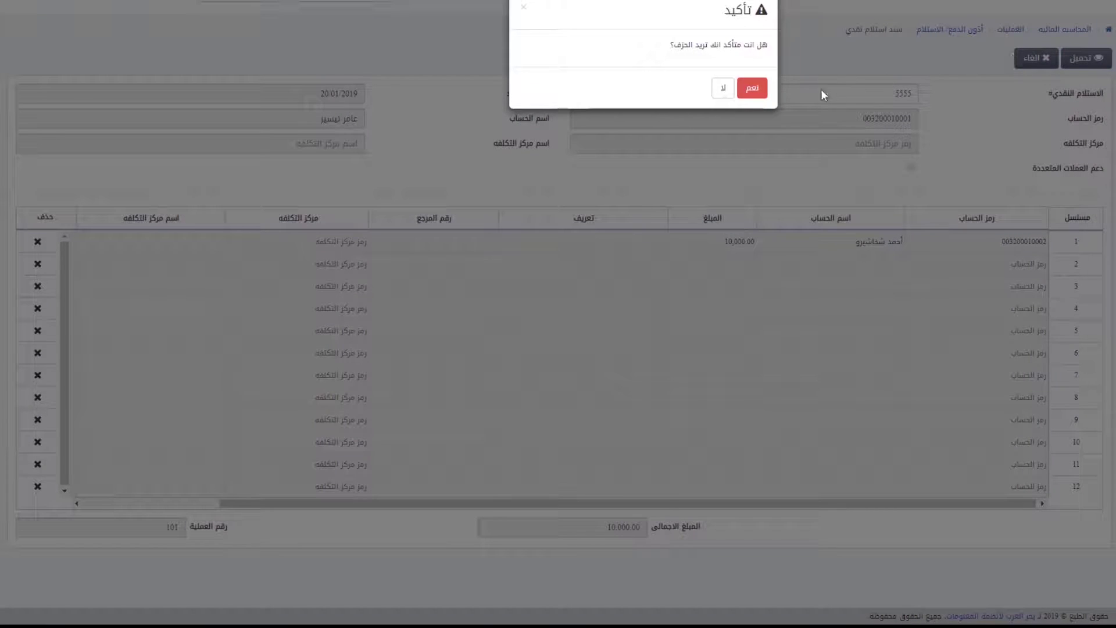
click(752, 88)
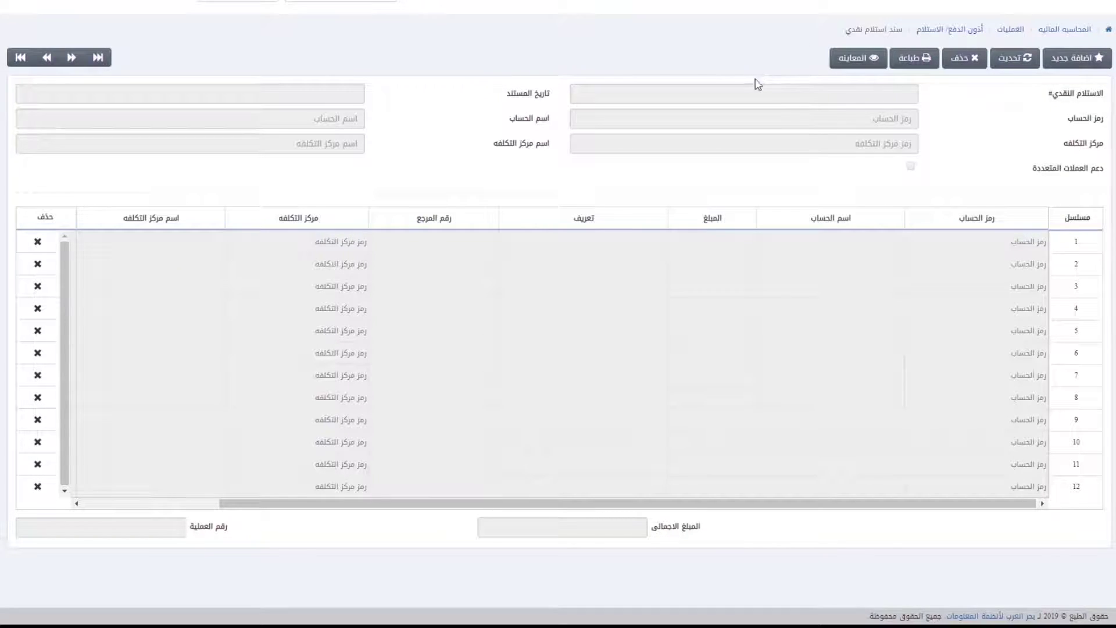
Step: Print receipt 654 and save the printout as a PDF
click(17, 62)
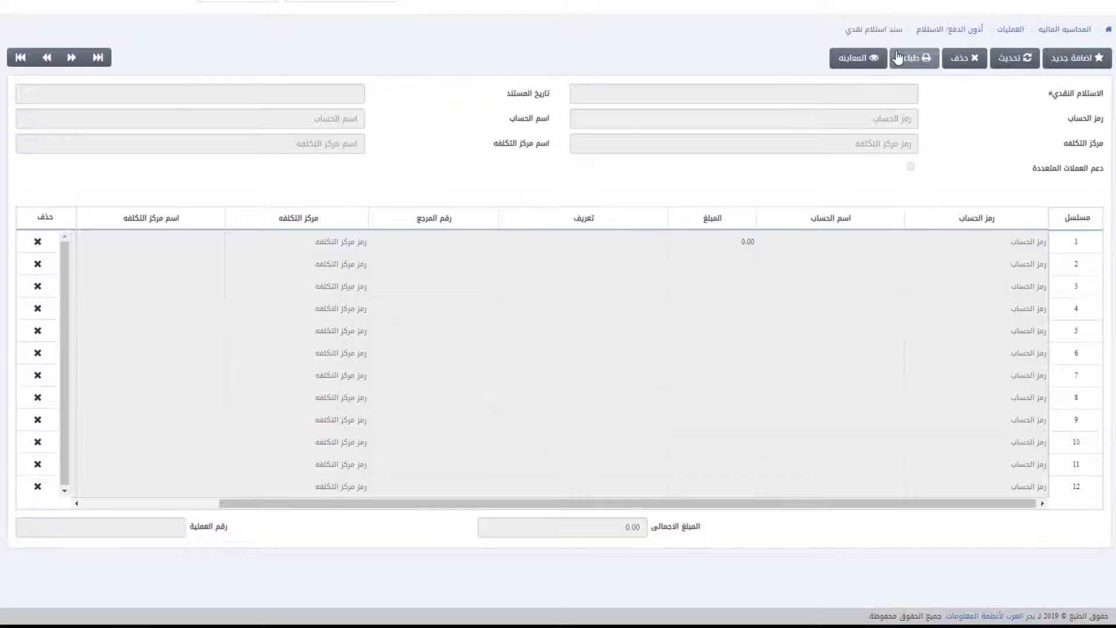
click(835, 94)
text(654)
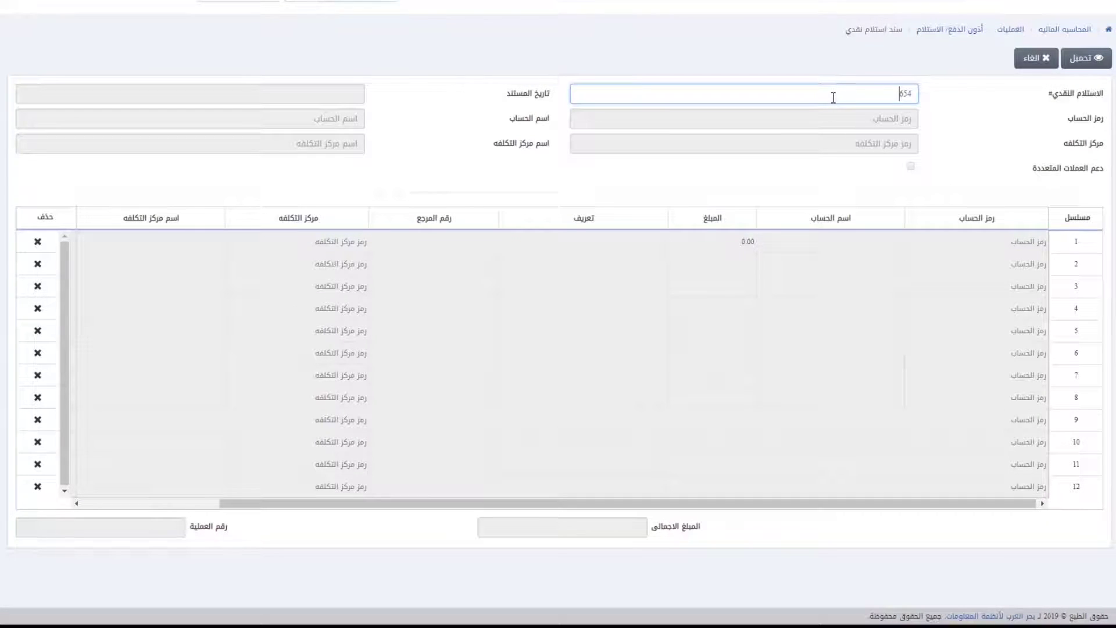
click(1085, 60)
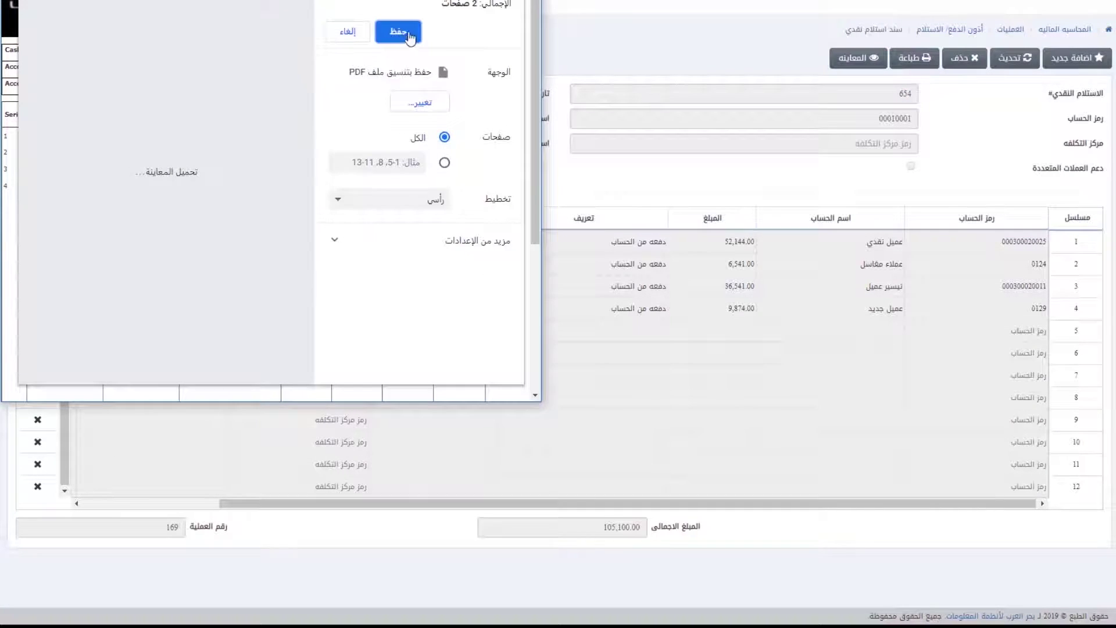
click(410, 38)
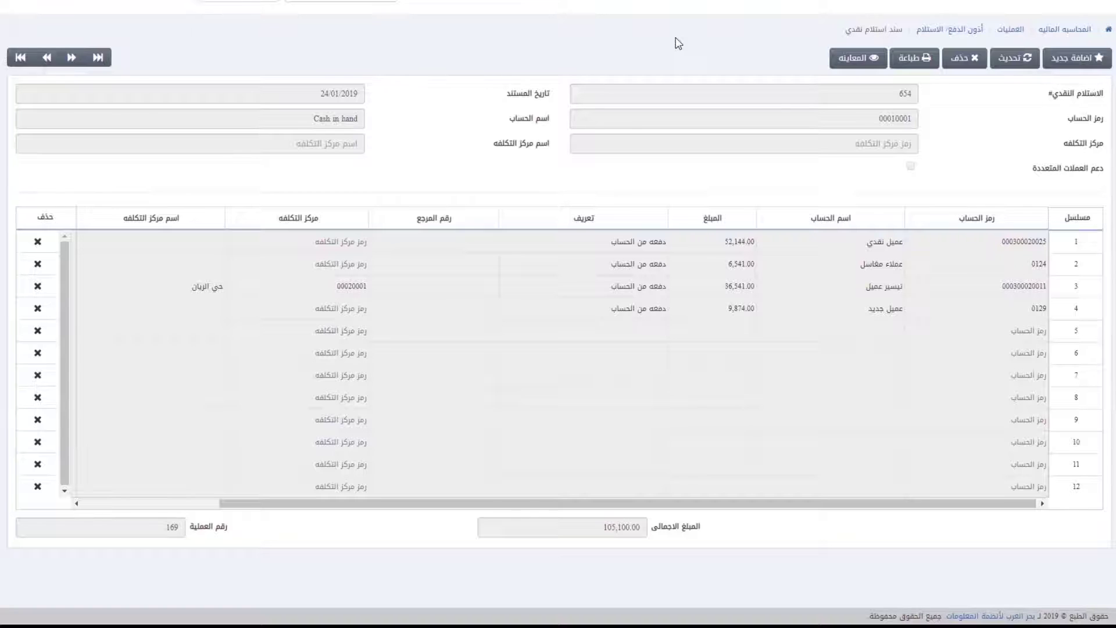
Step: View receipt 654 through المعاينة, showing the 105,100.00 total
click(849, 57)
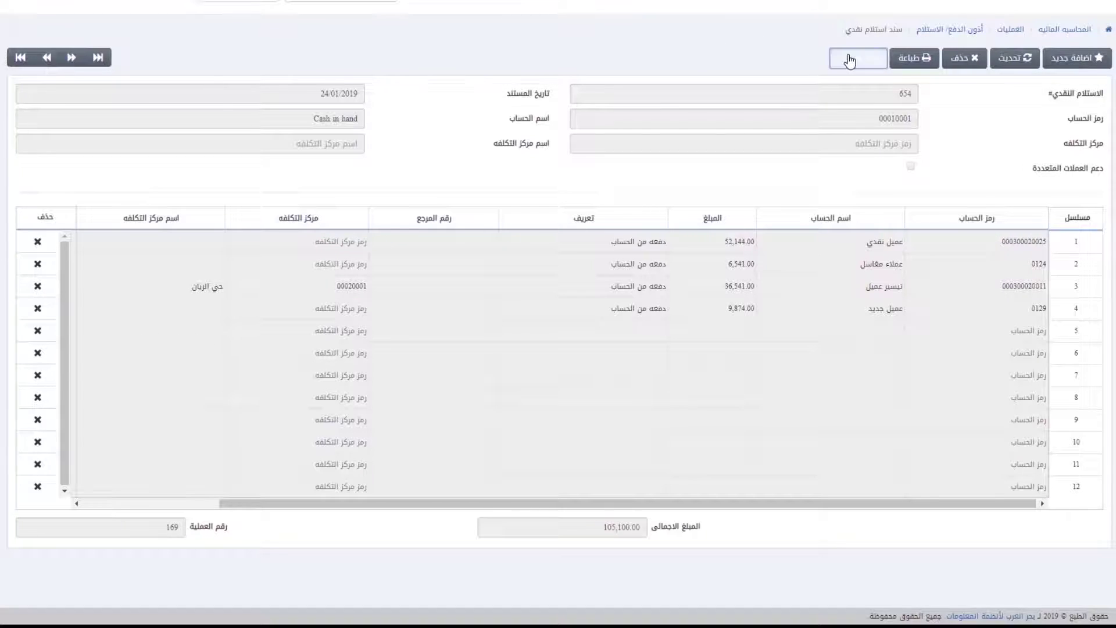
click(904, 89)
text(654)
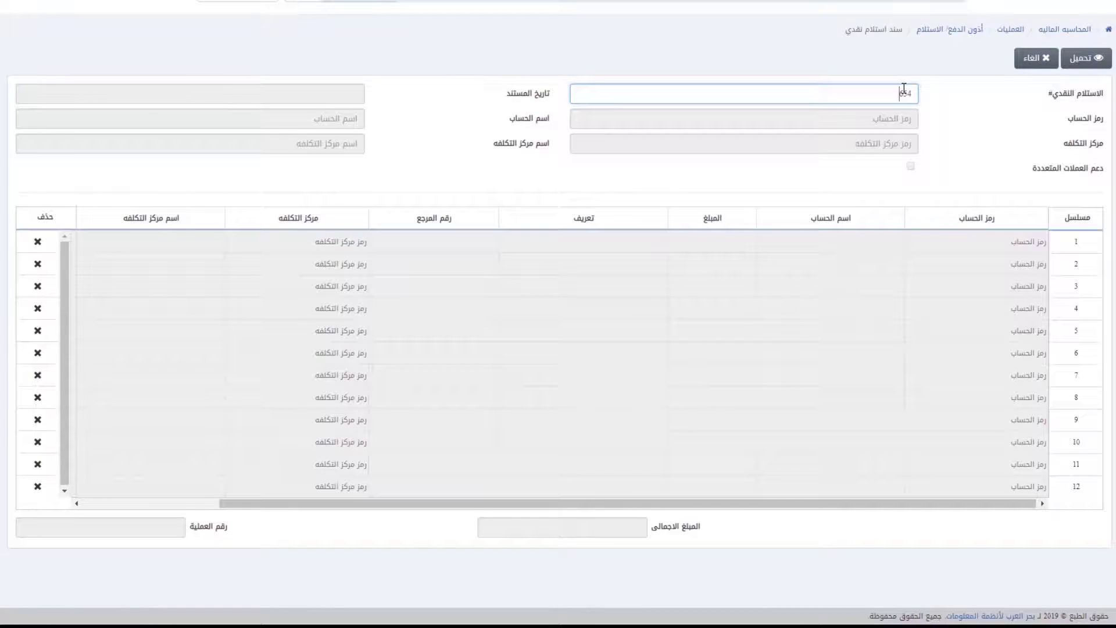
click(1084, 60)
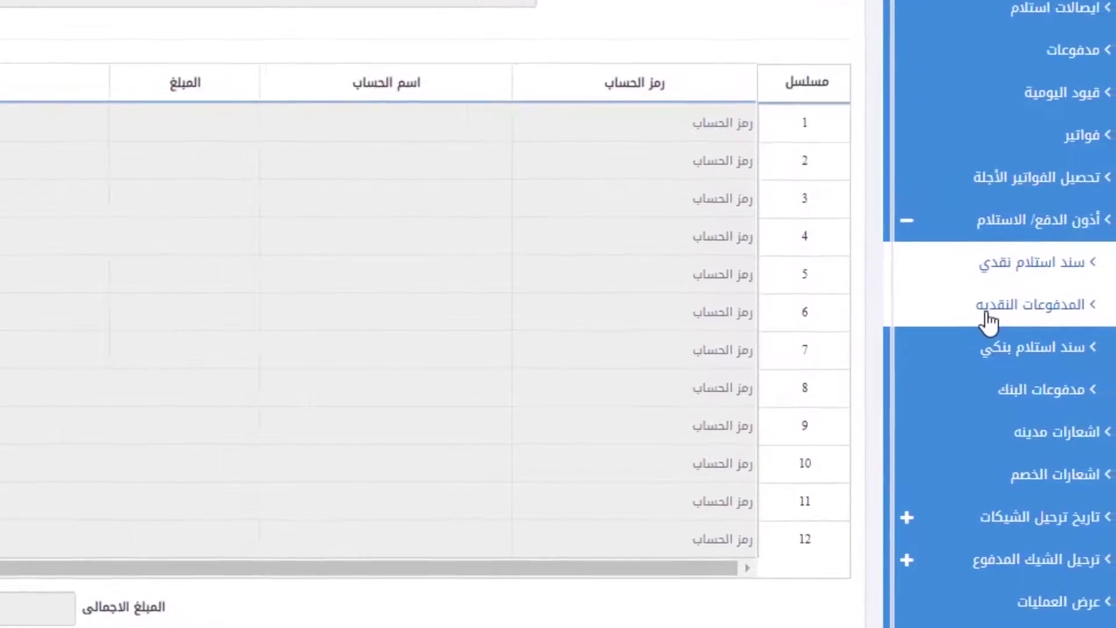
Step: Start a new cash payment from bank deposits account 00020001
click(946, 296)
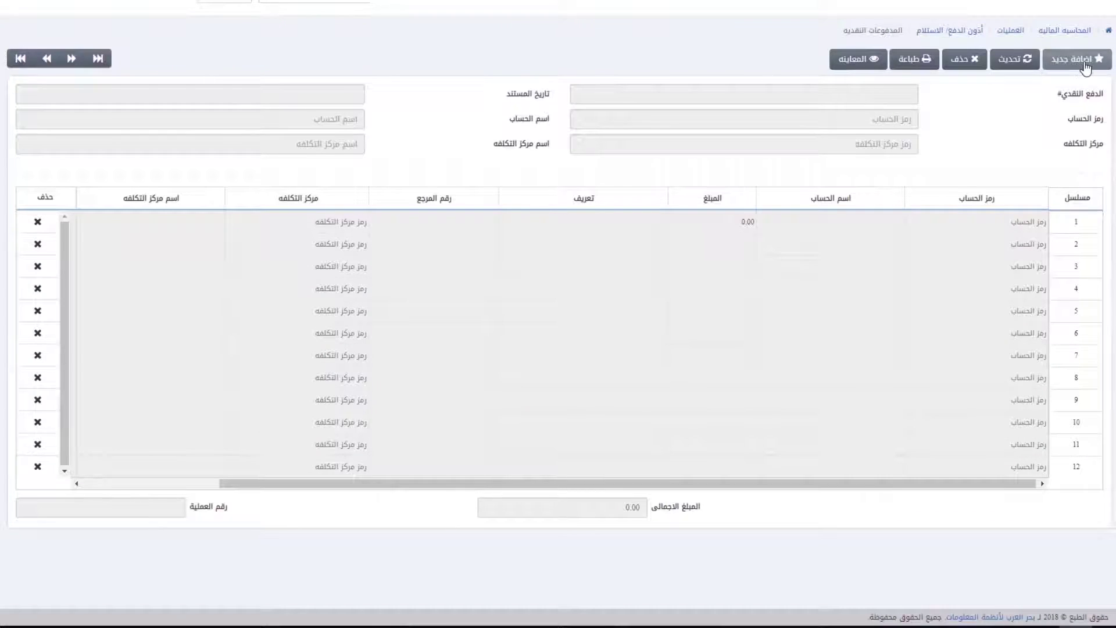
click(1077, 59)
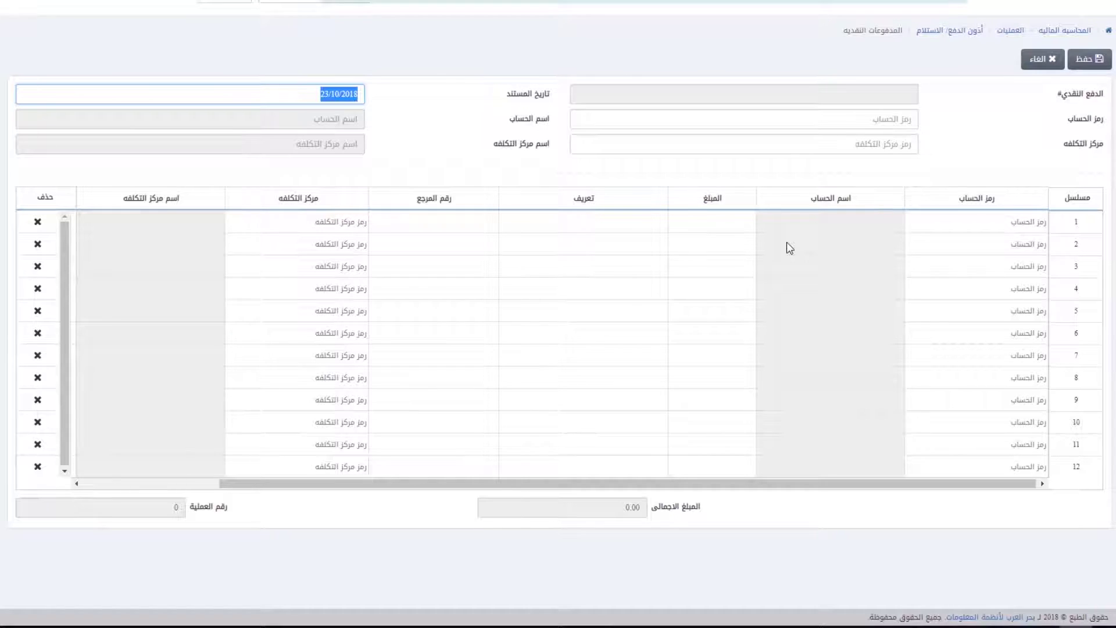
key(Tab)
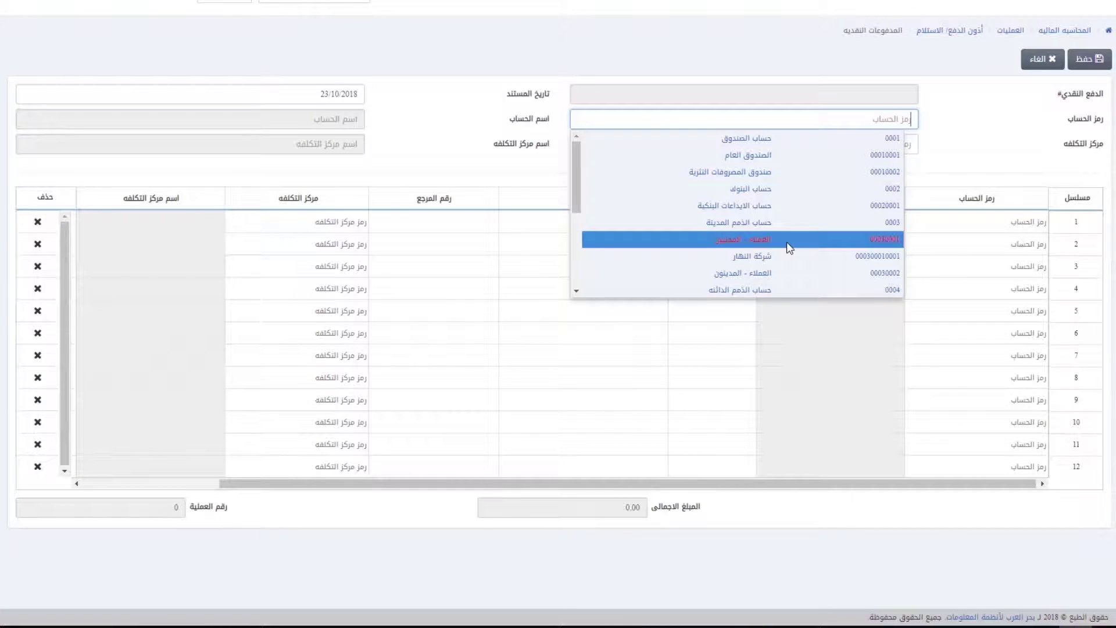
text(0001)
key(BackSpace)
text(20001)
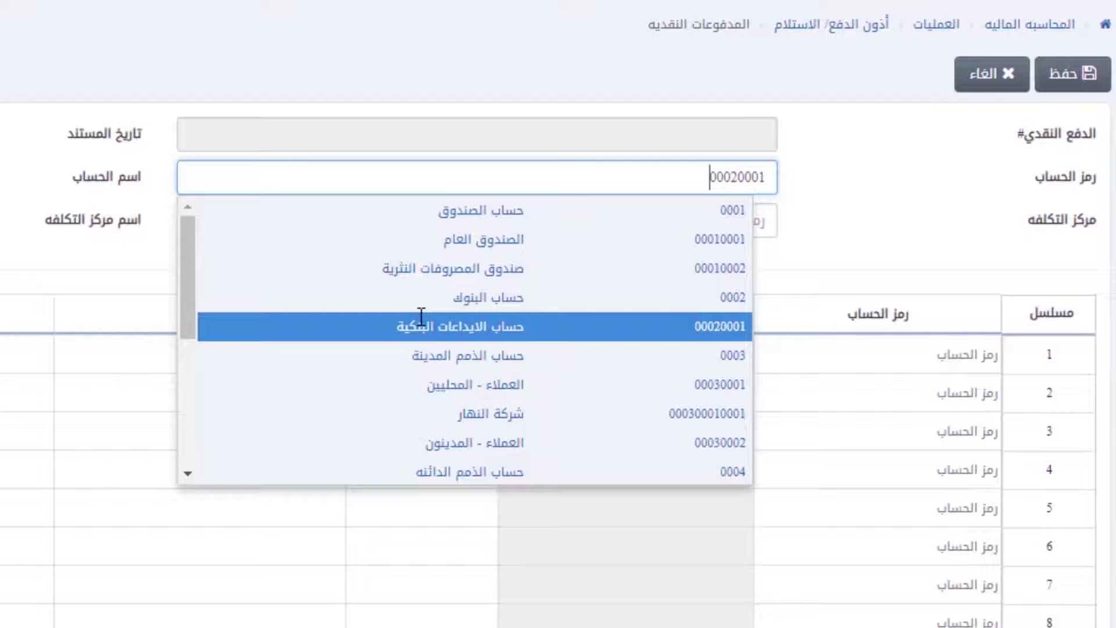
click(420, 317)
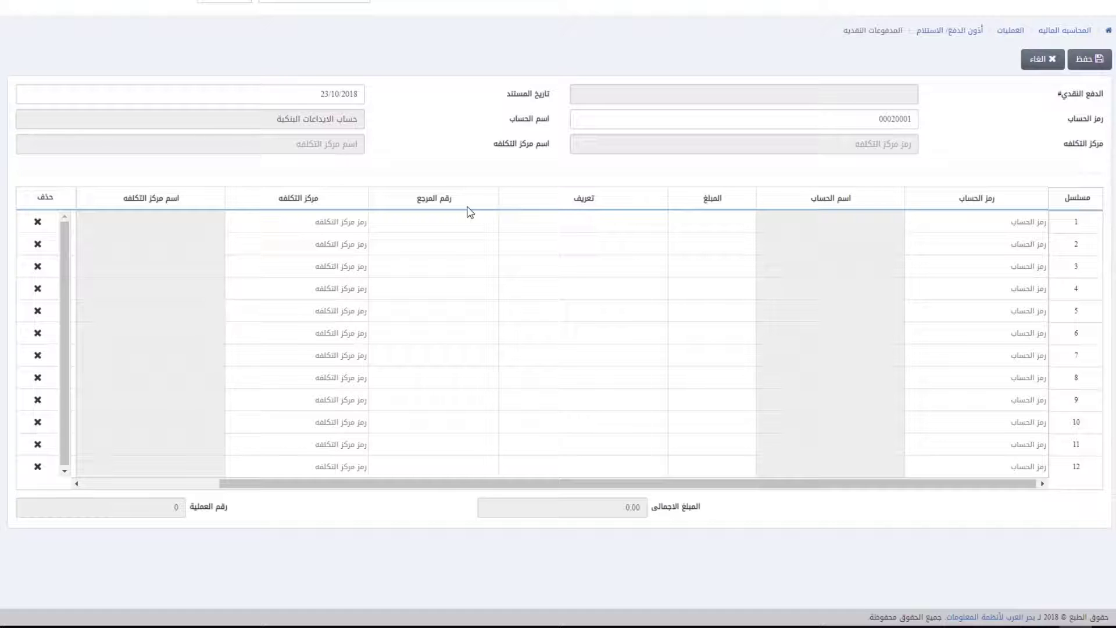
Step: Enter line 1: account 00010001, 5000, description سيب, reference 888, notes ضاف
click(952, 228)
click(996, 263)
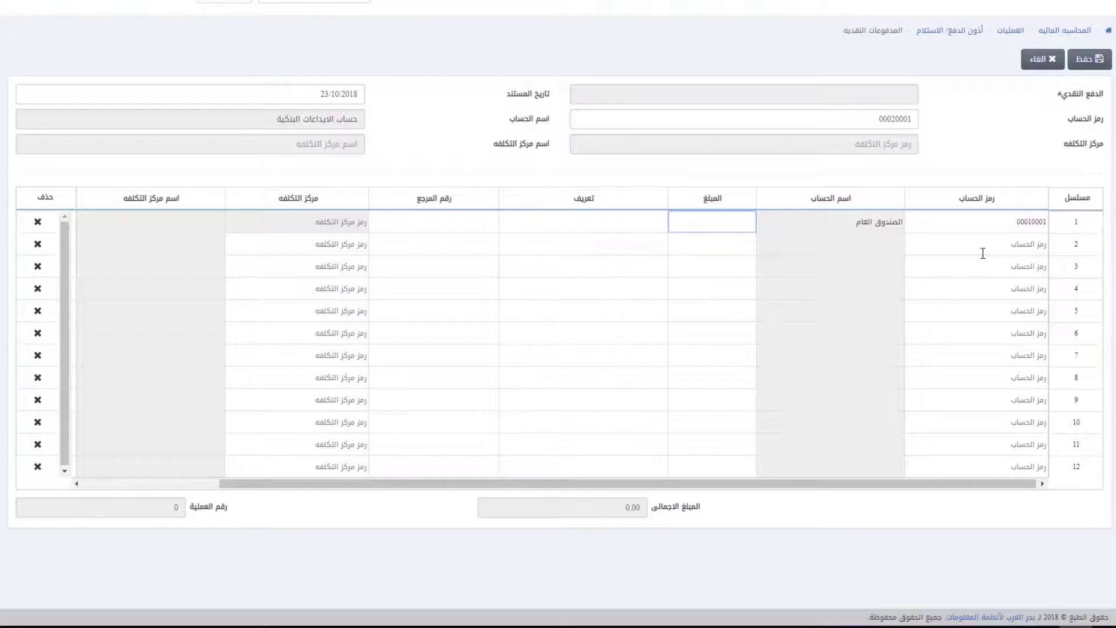
text(5000)
key(Tab)
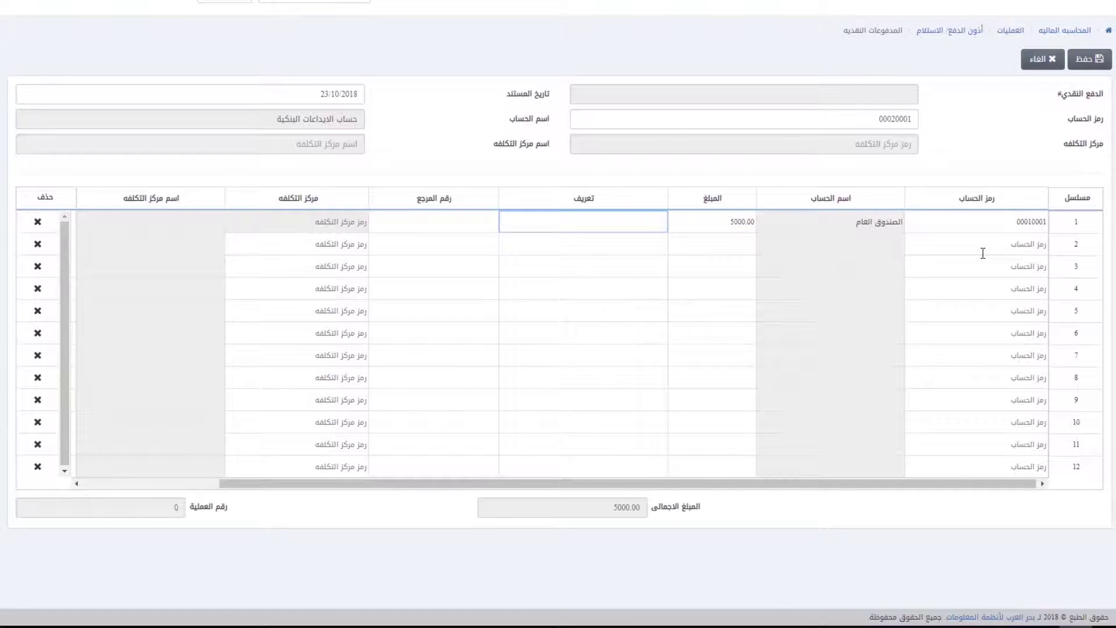
text(سيب)
key(Tab)
text(888)
key(Tab)
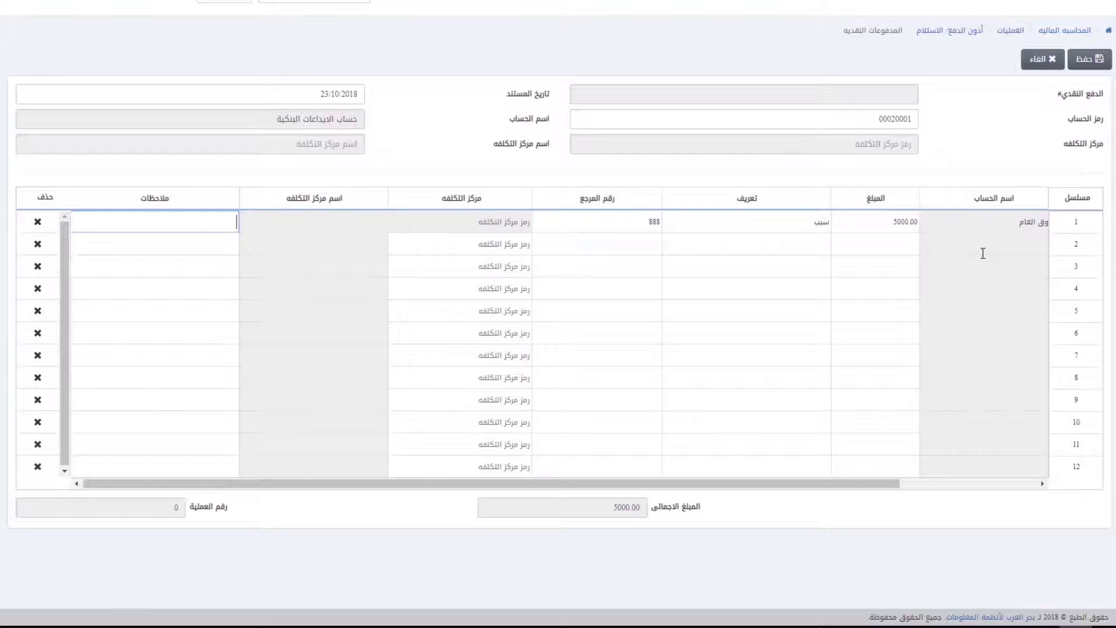
text(ضافى)
Step: Enter line 2: account 00010002, 700, description تعريف, reference 887
key(Tab)
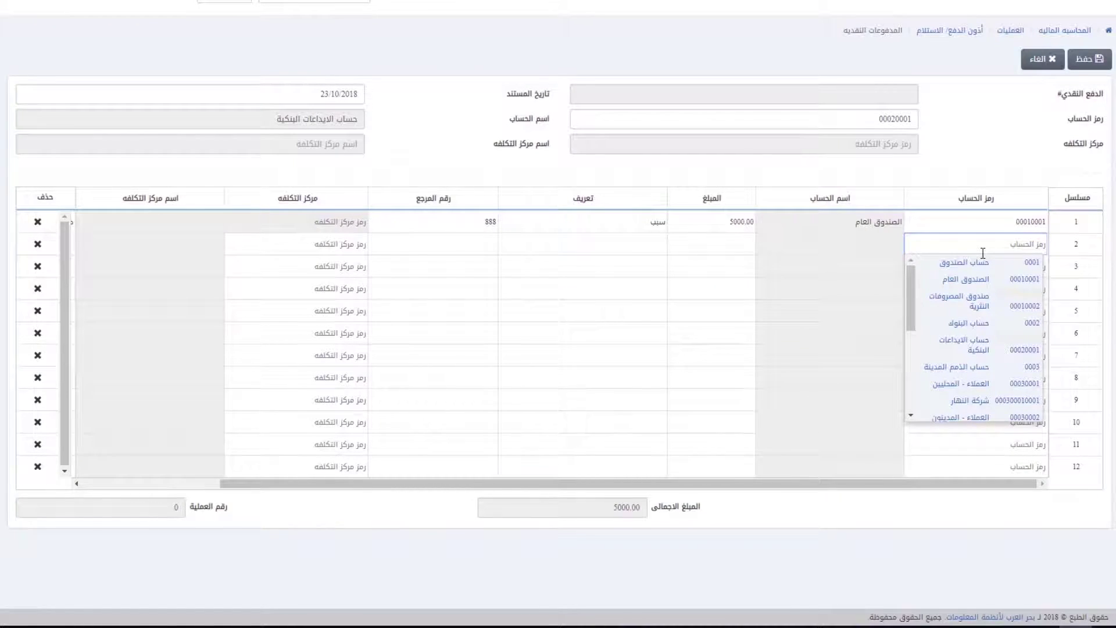
text(صند)
click(981, 296)
text(700)
key(Tab)
text(تعريف)
key(Tab)
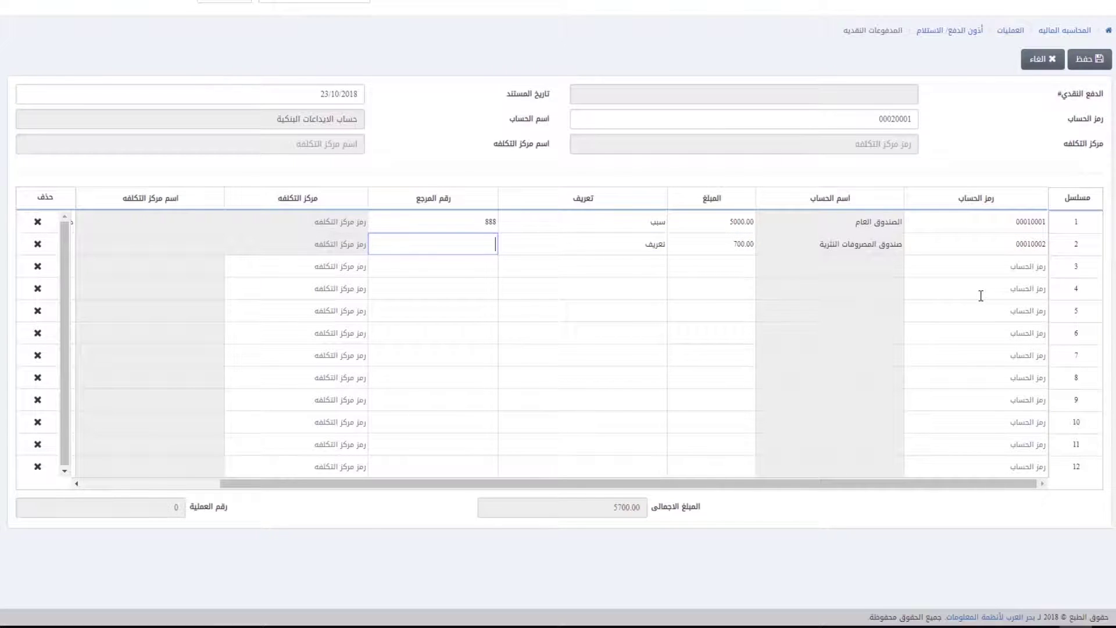
text(887)
key(Tab)
key(Tab)
key(Tab)
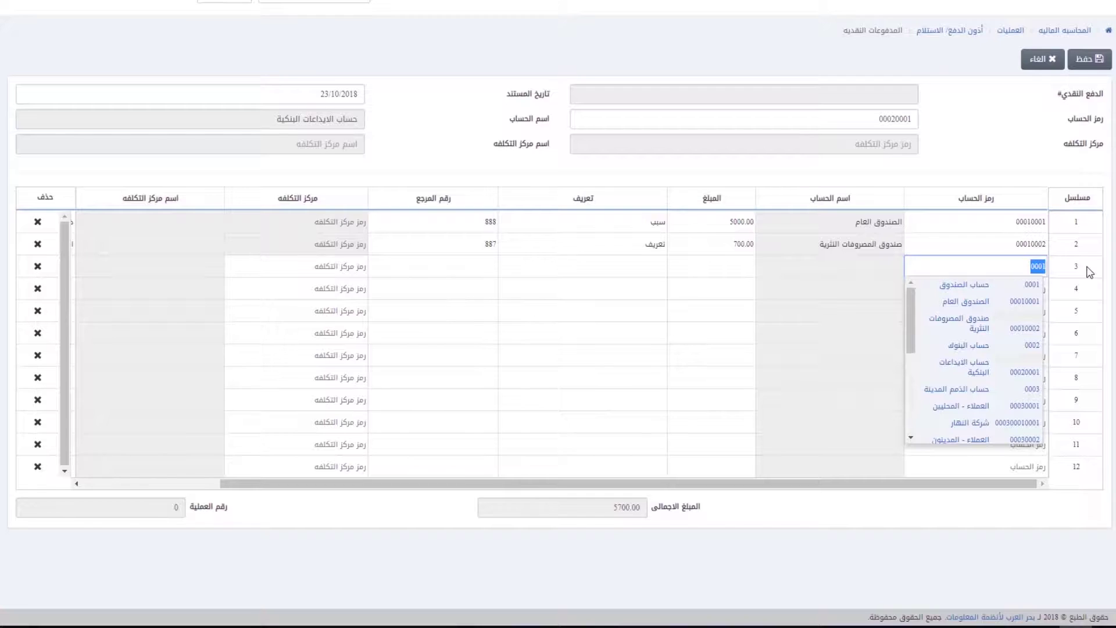
key(Tab)
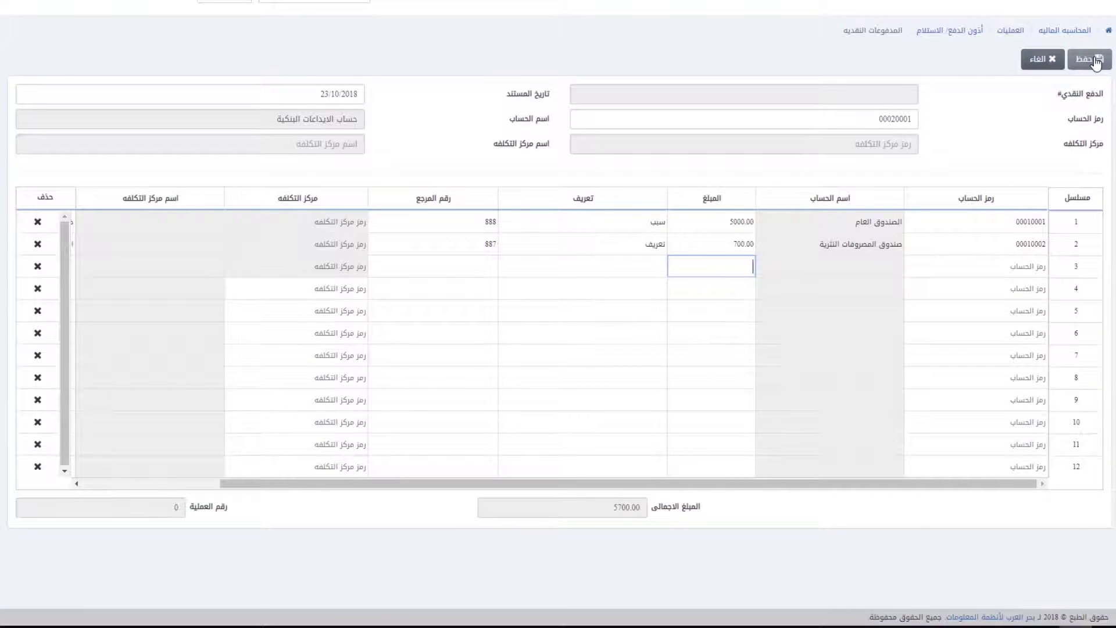
Step: Save the 5700.00 cash payment voucher and close its print preview popup
click(1096, 61)
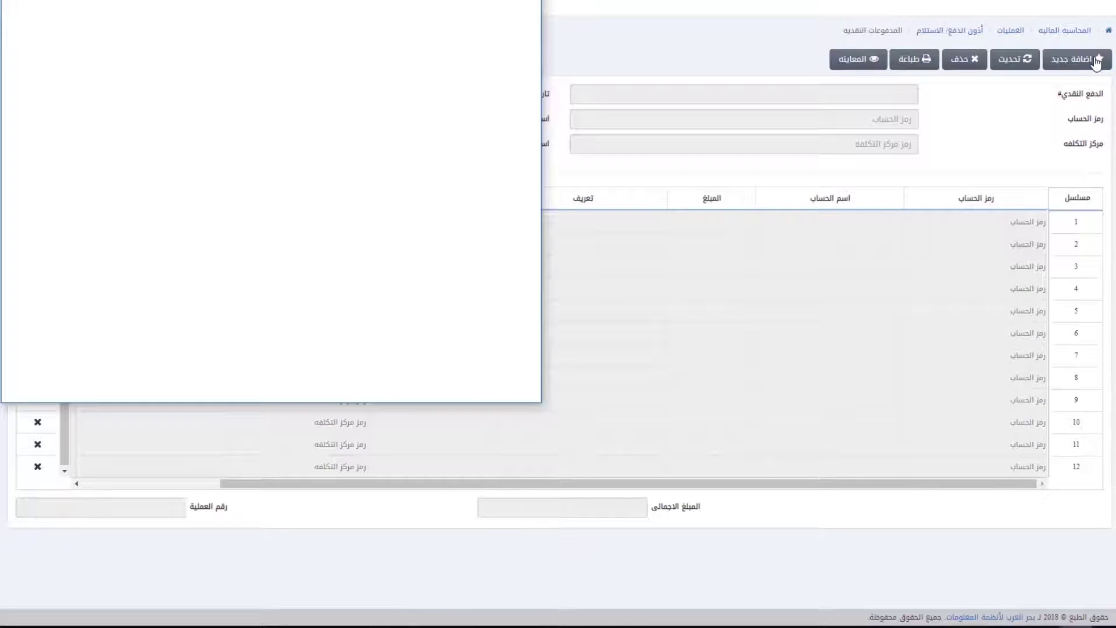
click(344, 19)
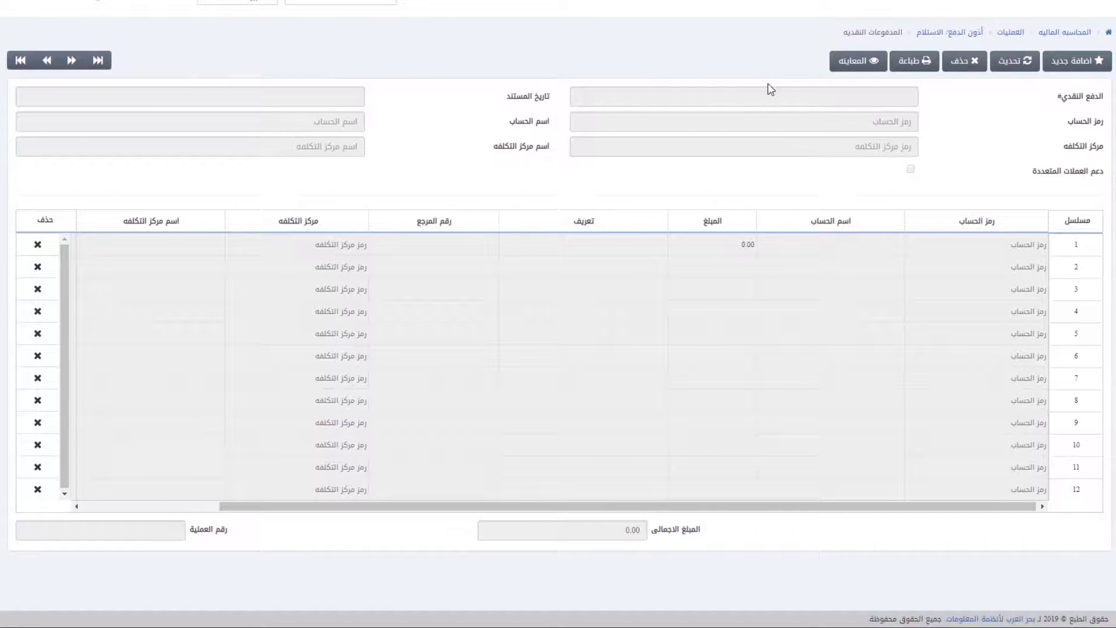
Step: Load cash payment 657889 via تحديث, commit its 5,641.00 first-line amount, and save
click(1022, 65)
click(843, 98)
text(657889)
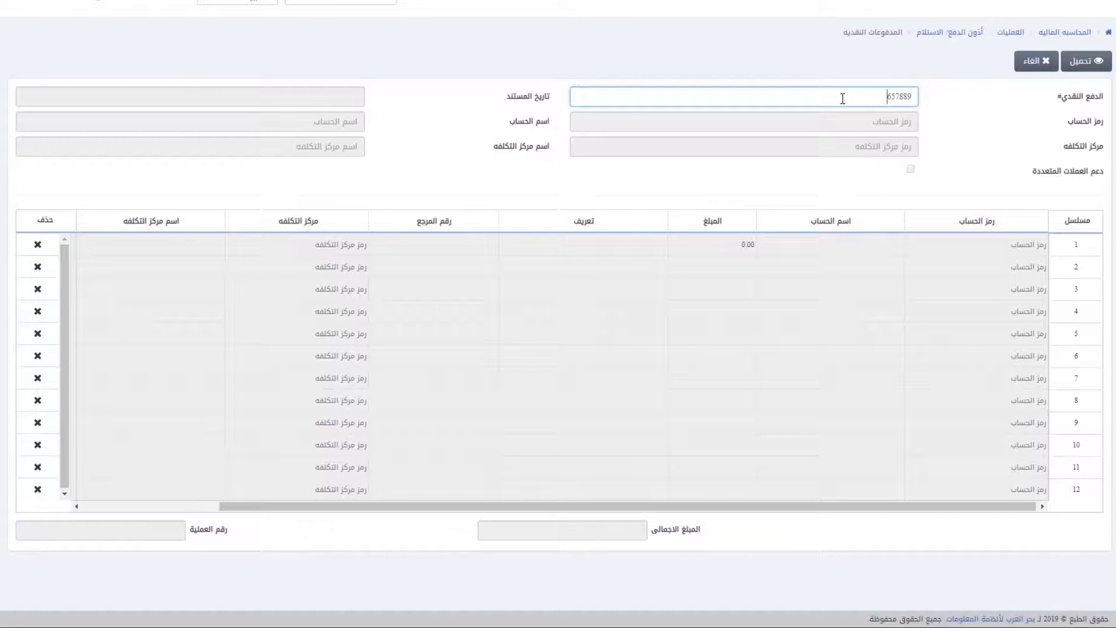
click(1083, 72)
click(746, 245)
click(1035, 245)
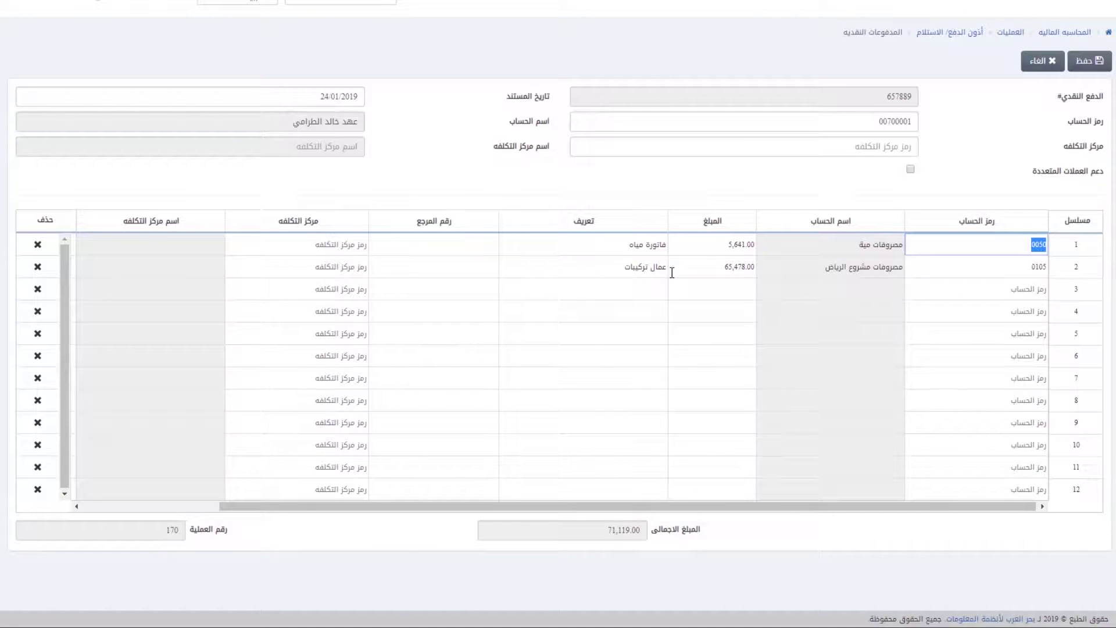
click(652, 267)
click(1047, 62)
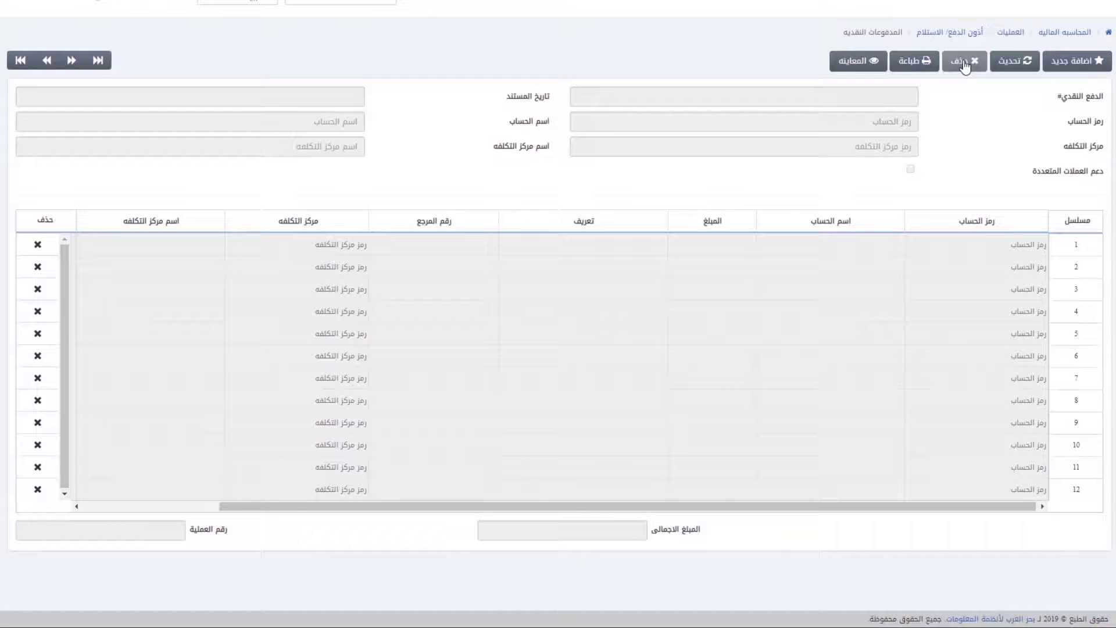
Step: Delete cash payment 657889 by number, confirming with نعم
click(966, 61)
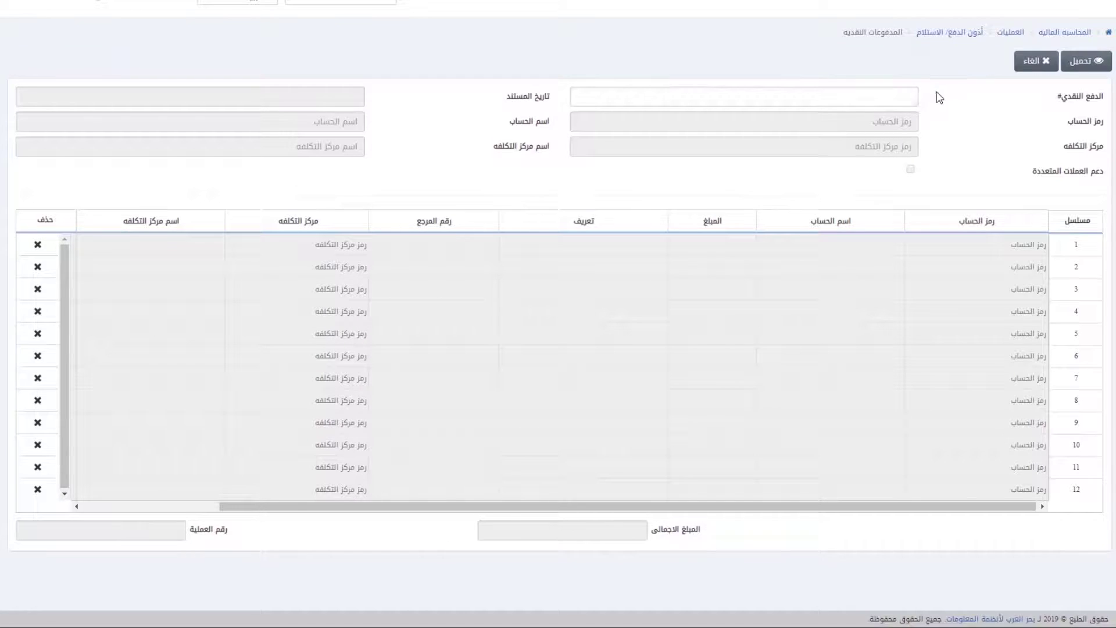
text(657889)
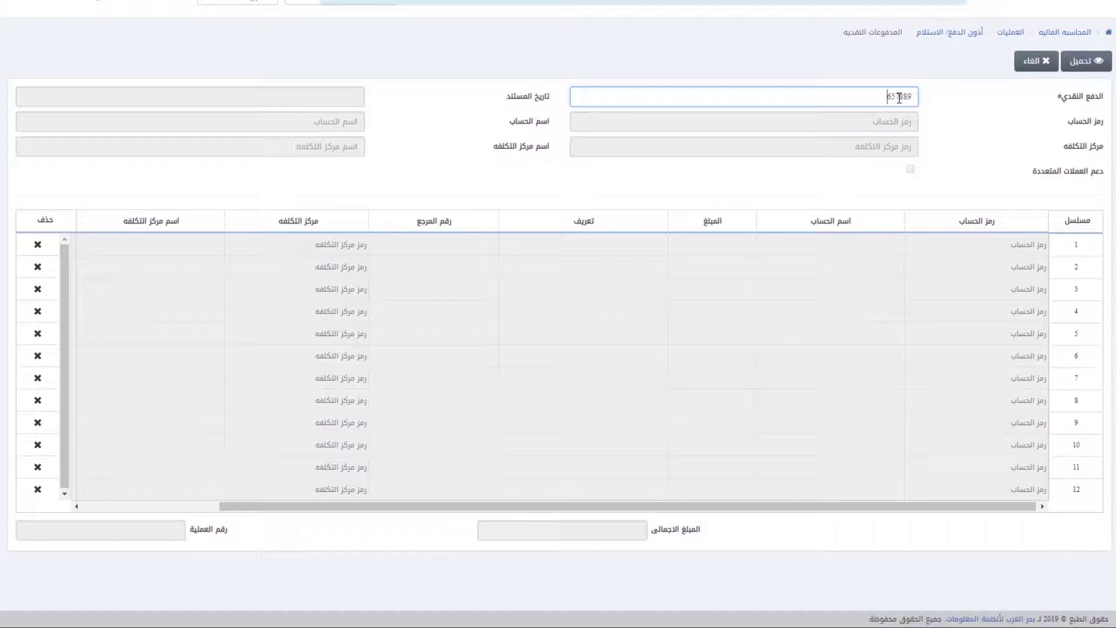
click(1080, 64)
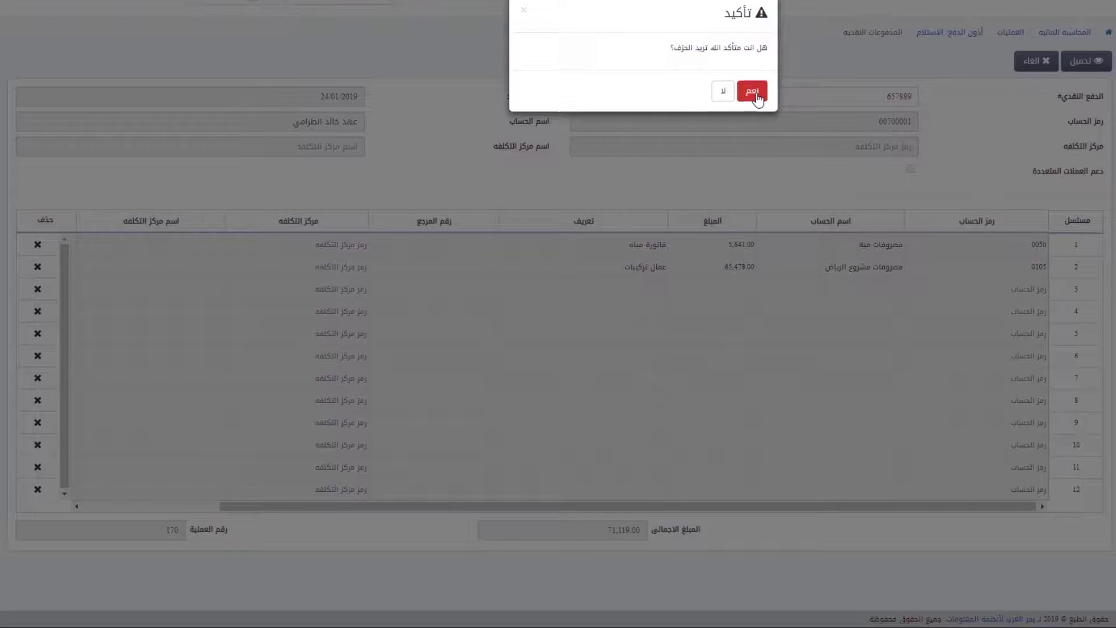
click(756, 95)
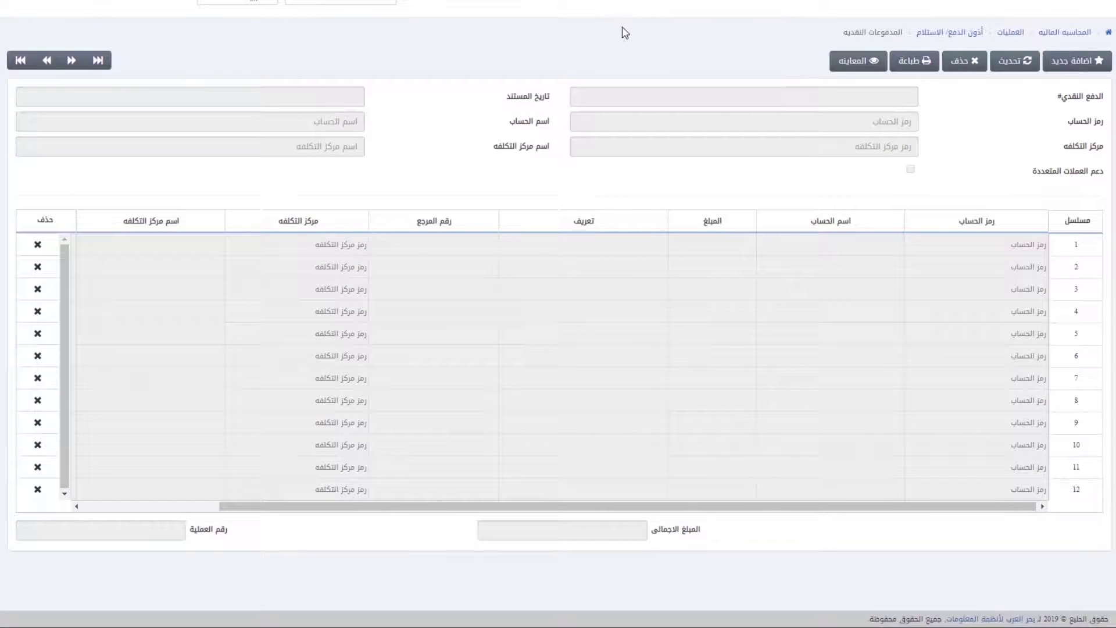
Step: Print cash payment 6526526, then close the print dialog
click(98, 62)
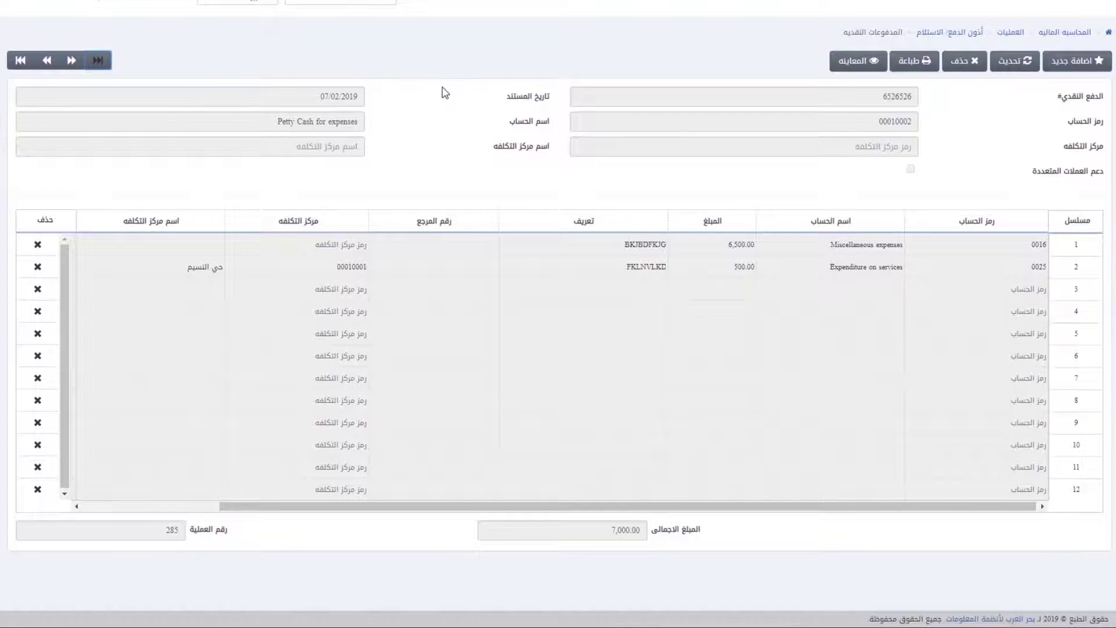
click(859, 61)
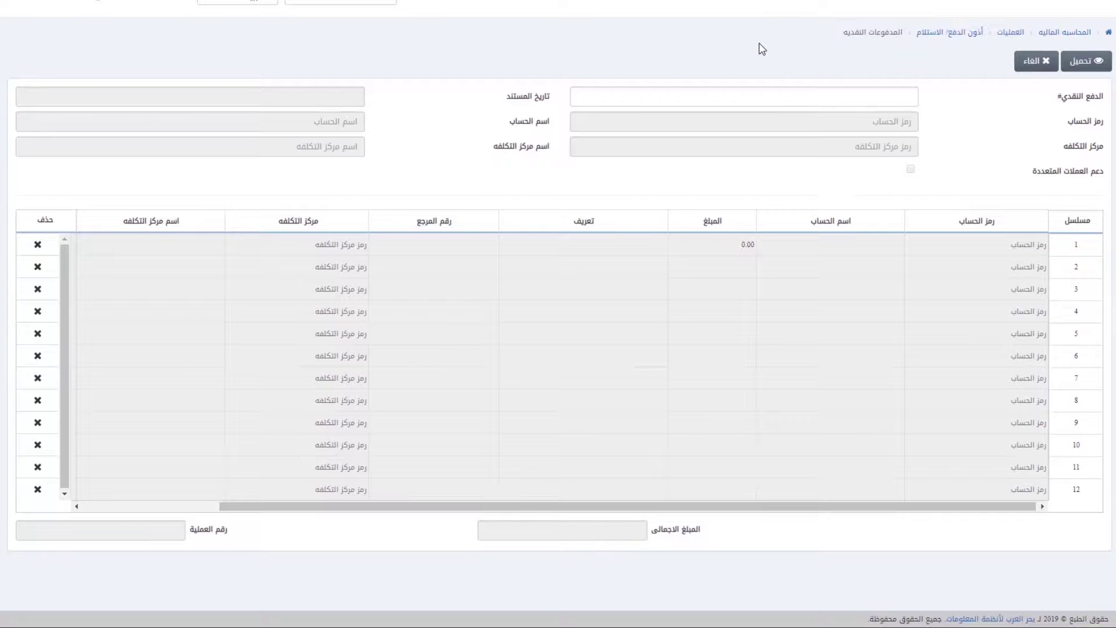
click(794, 92)
text(6526526)
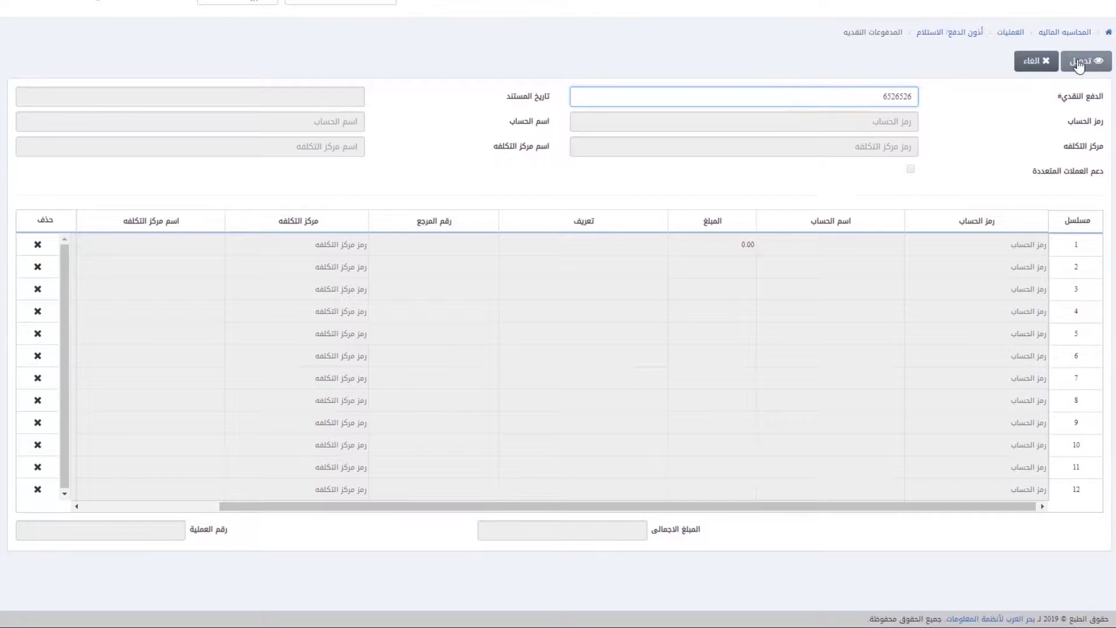
click(1080, 65)
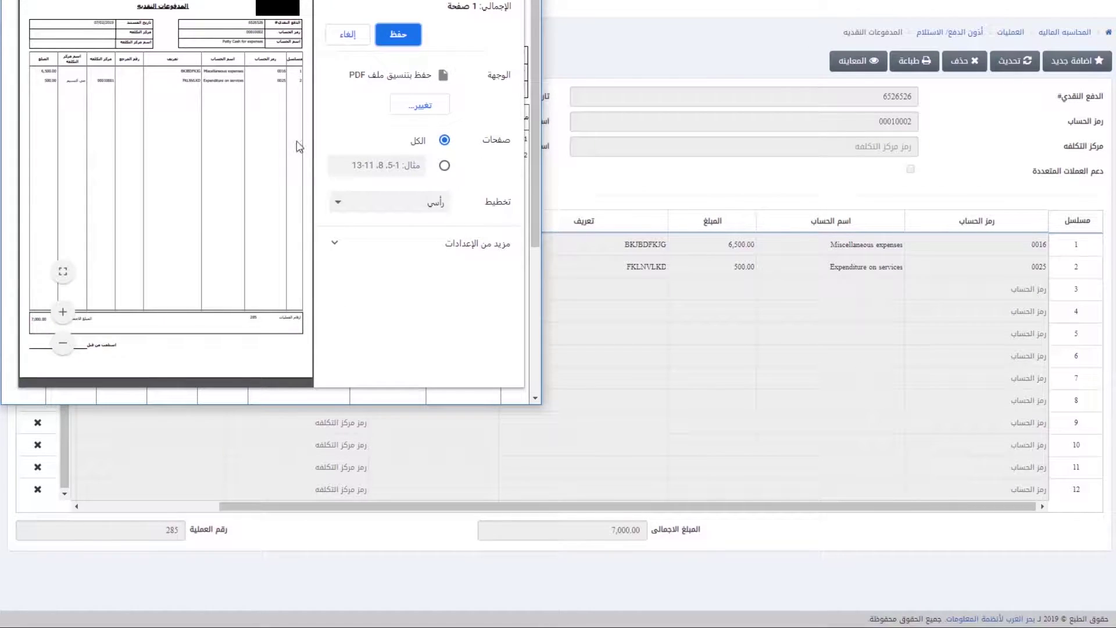
key(Escape)
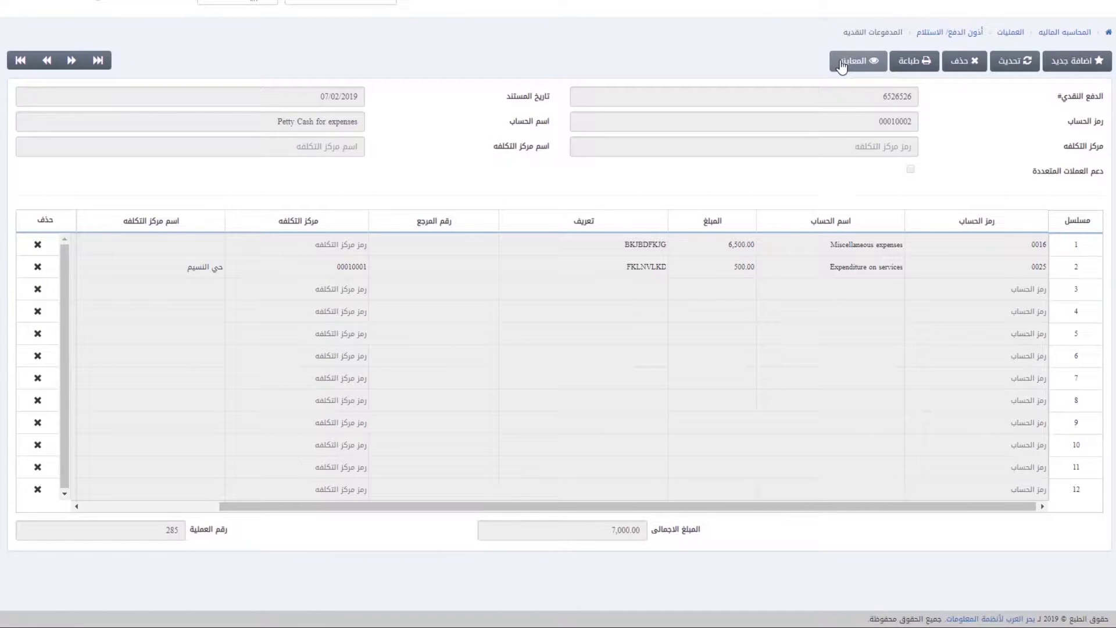
Step: View cash payment 6526526 with its two lines totalling 7,000.00
click(841, 63)
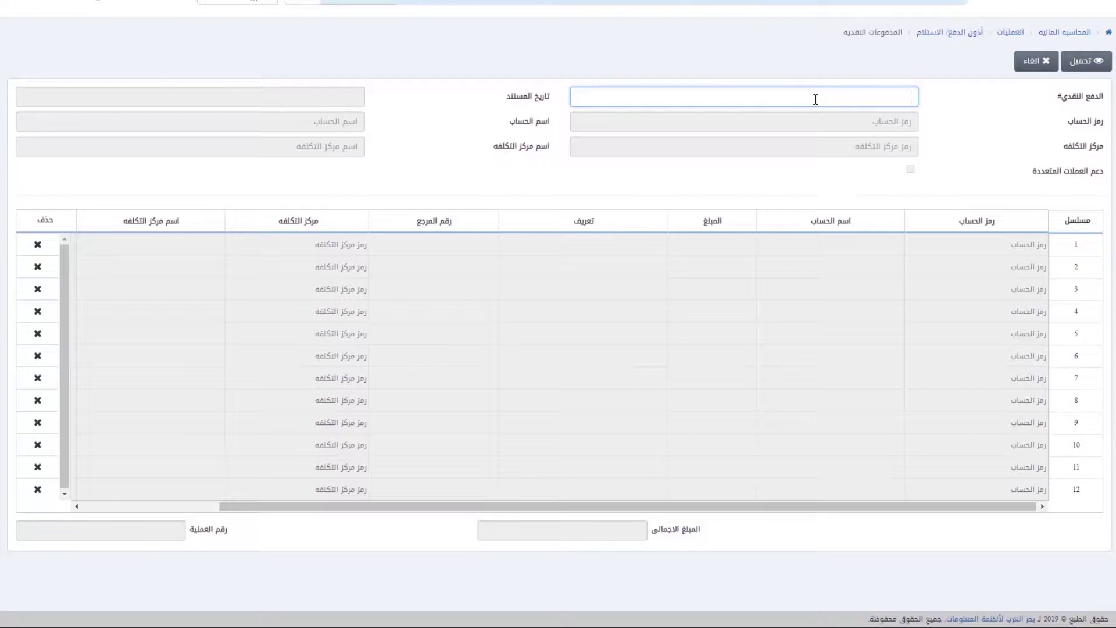
text(6526526)
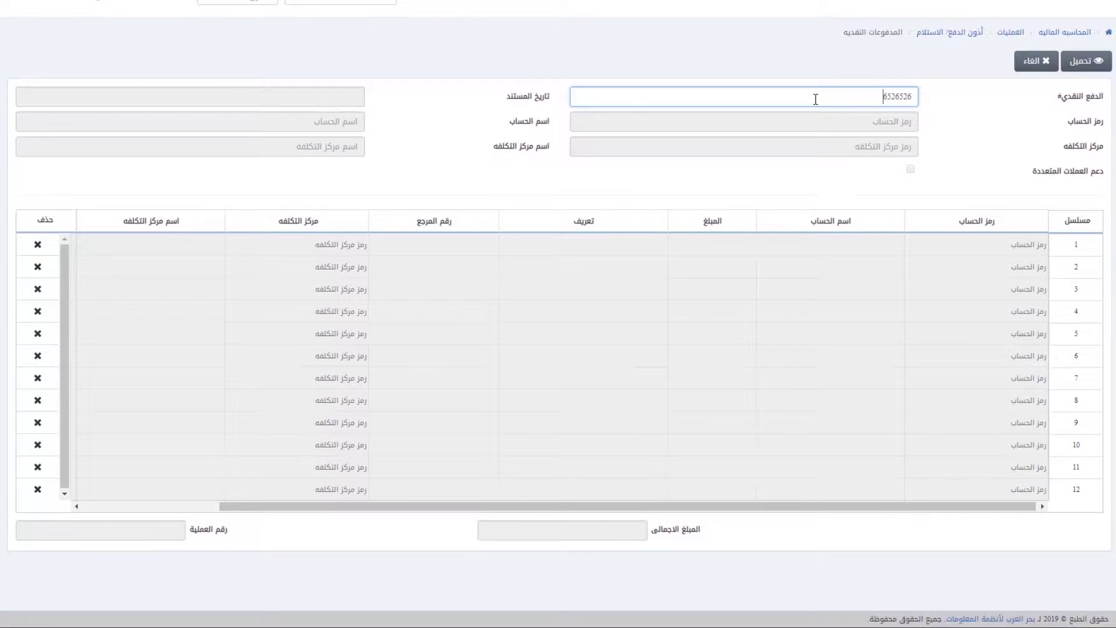
click(1078, 63)
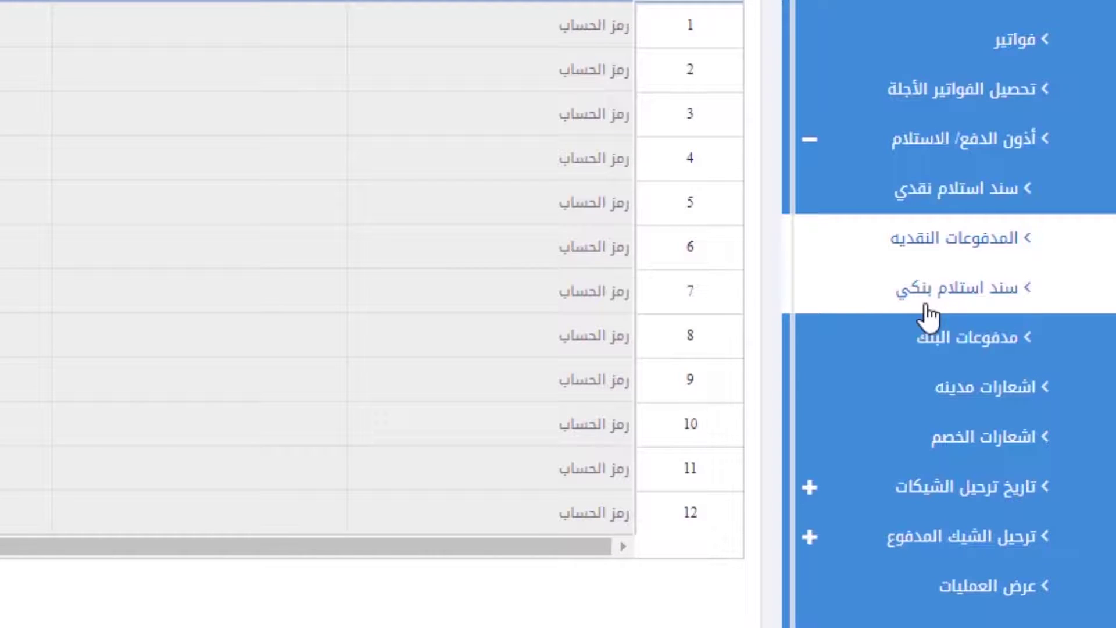
Step: Start a bank receipt voucher for account 00020001, then move through bank payments to debit notes
click(927, 308)
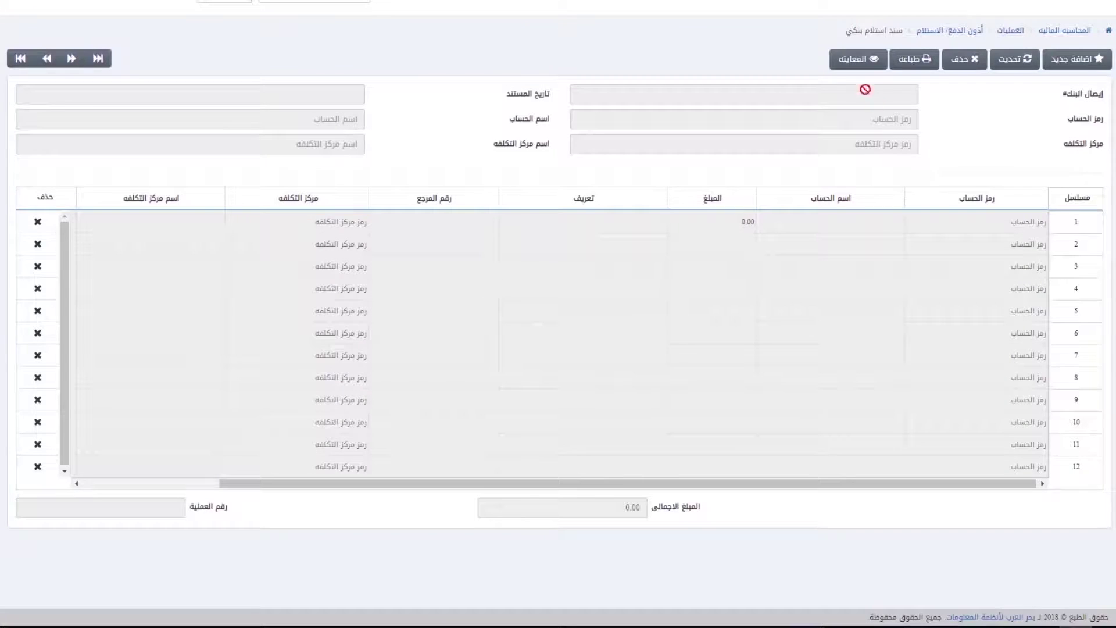
click(1088, 68)
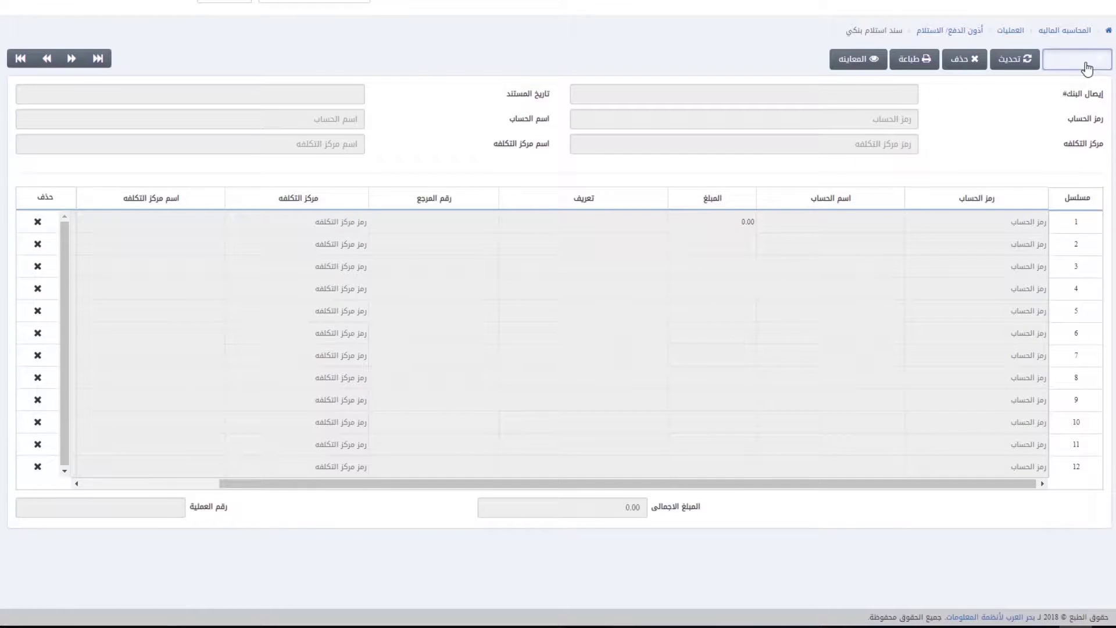
click(809, 125)
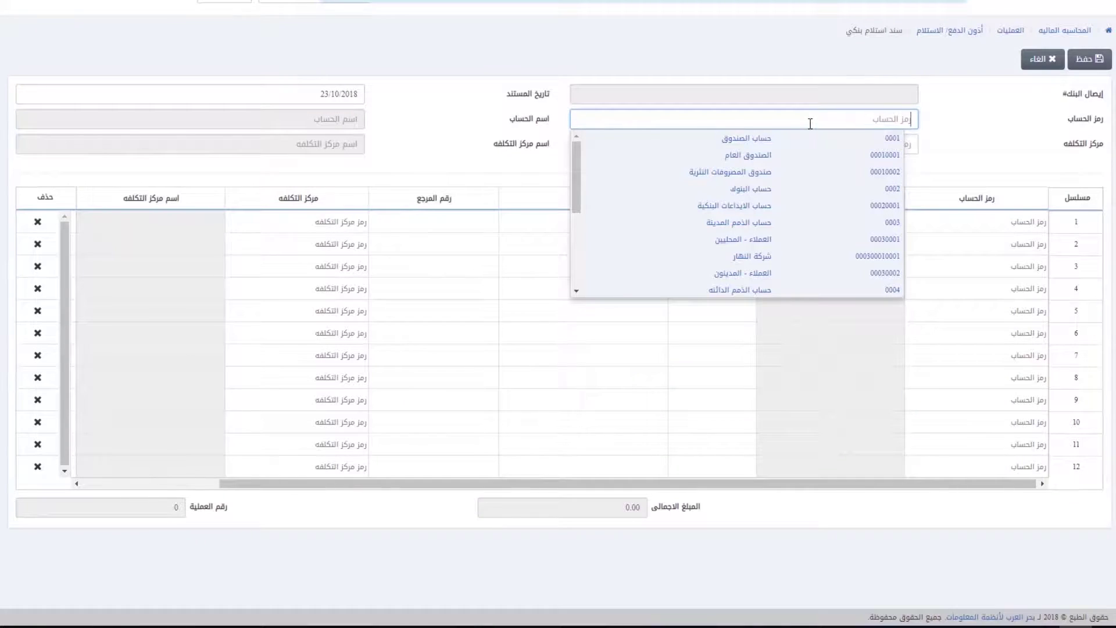
click(778, 204)
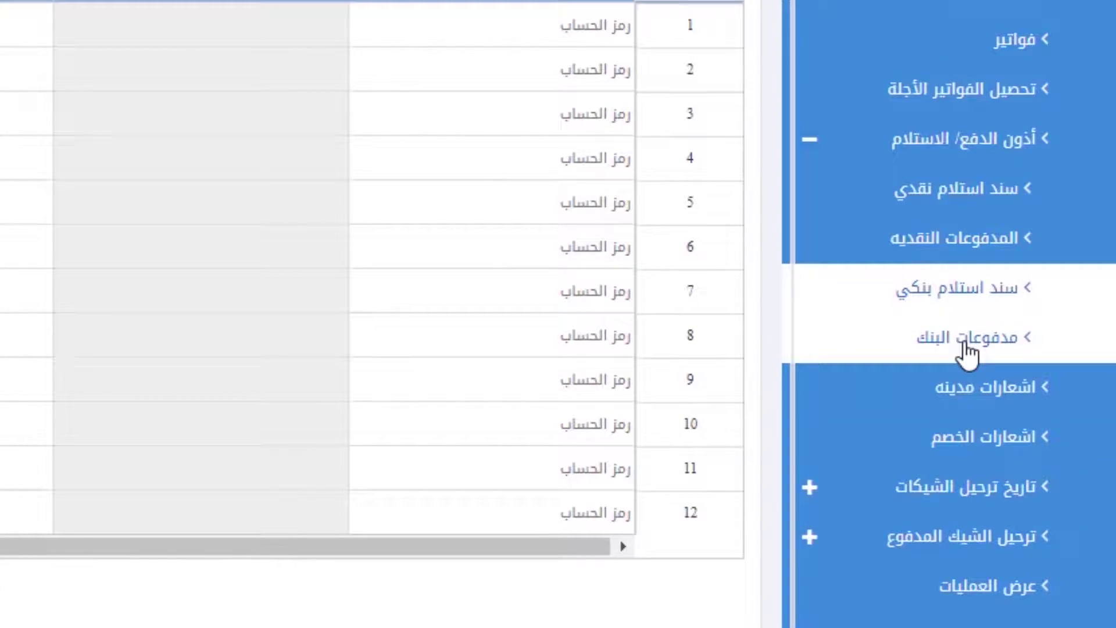
click(967, 349)
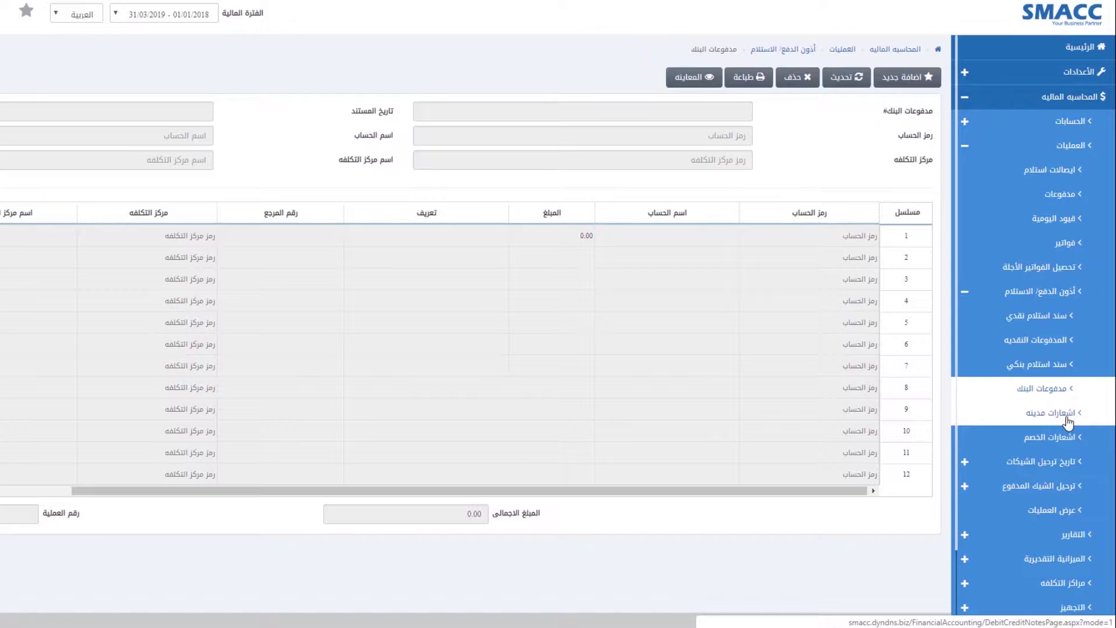
click(1069, 422)
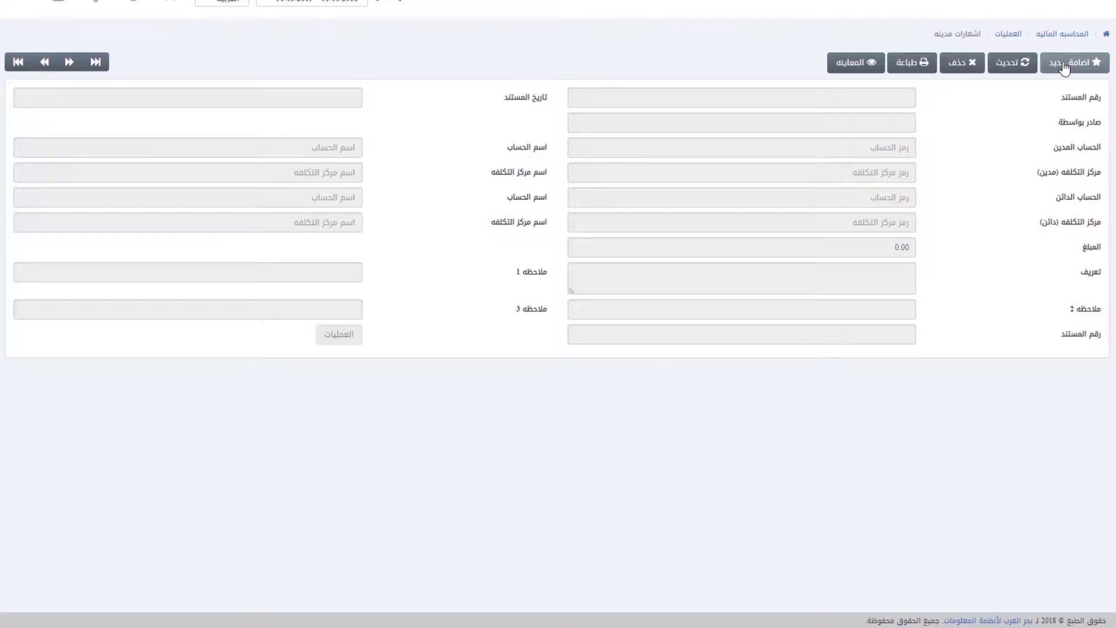
Step: Start a new debit note issued by المصر, with شركة النهار as the debit account
click(1065, 65)
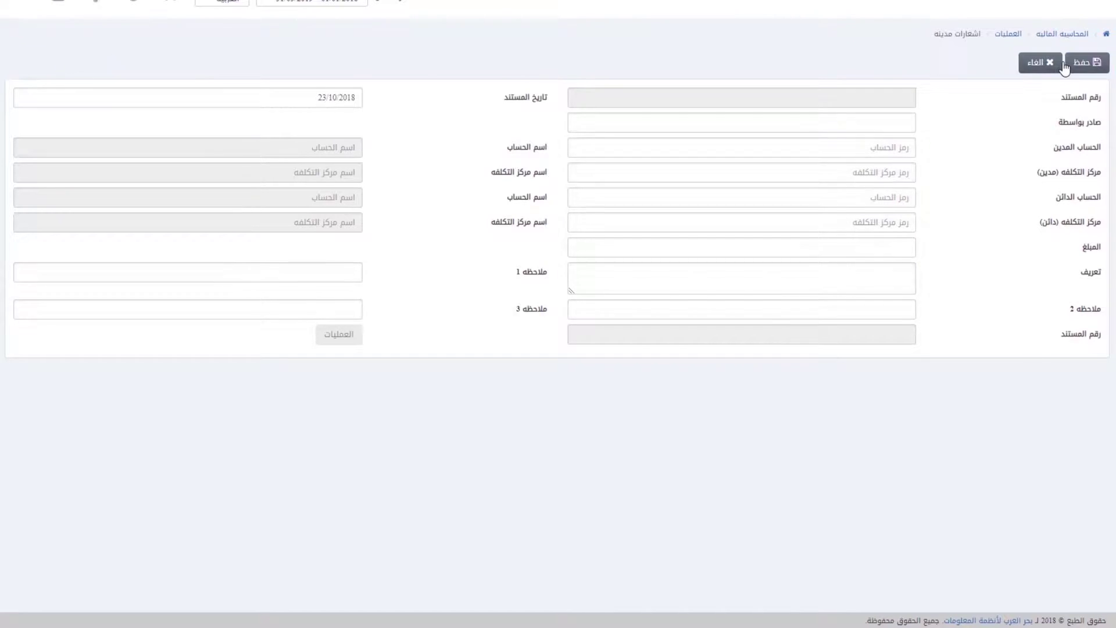
key(Tab)
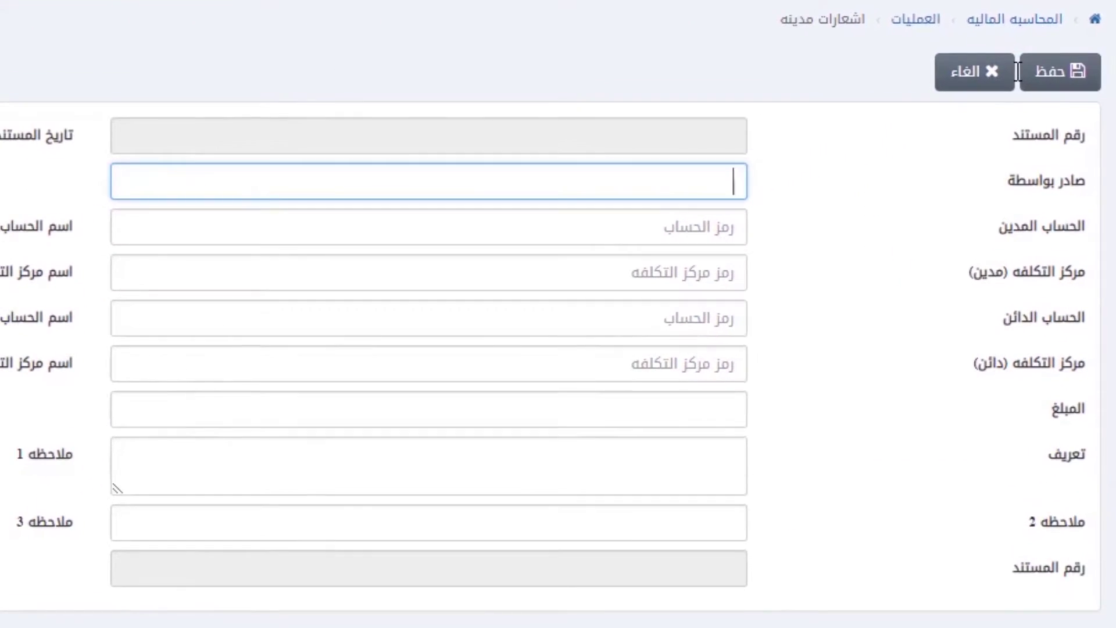
text(المصد)
text(ر)
key(Tab)
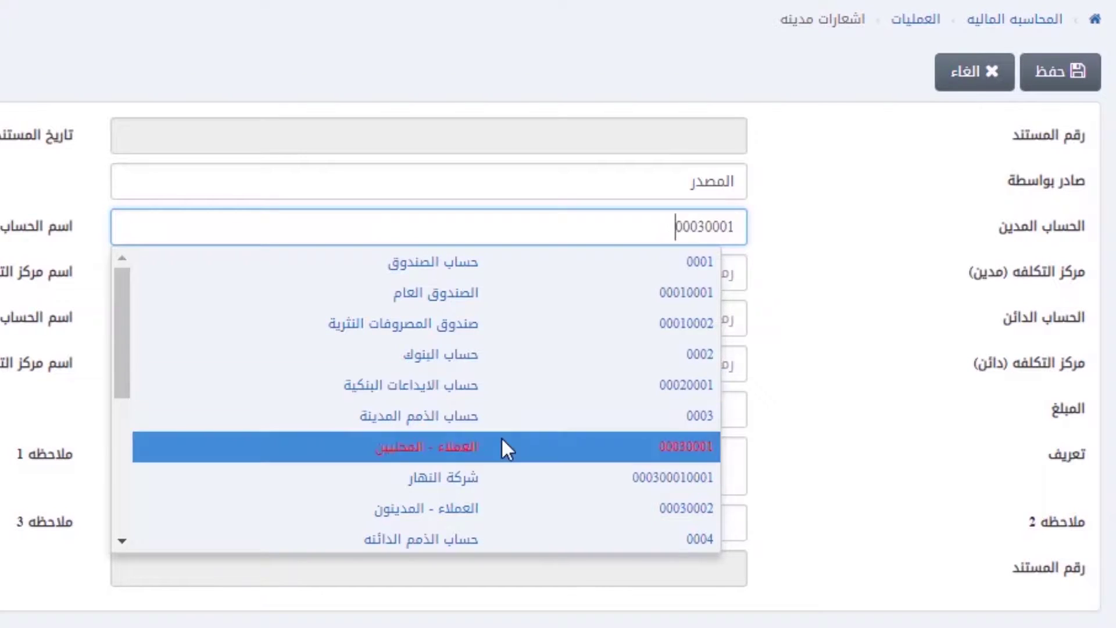
click(599, 479)
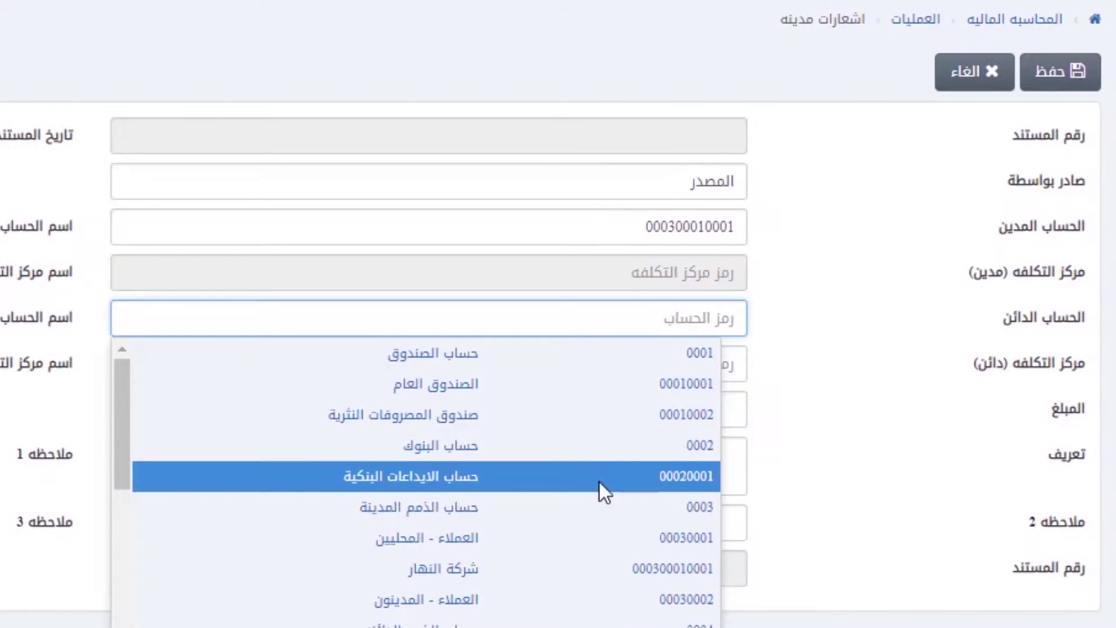
Step: Set the credit account to 0017 with cost centre 0001
key(ctrl+a)
text(اير)
click(469, 377)
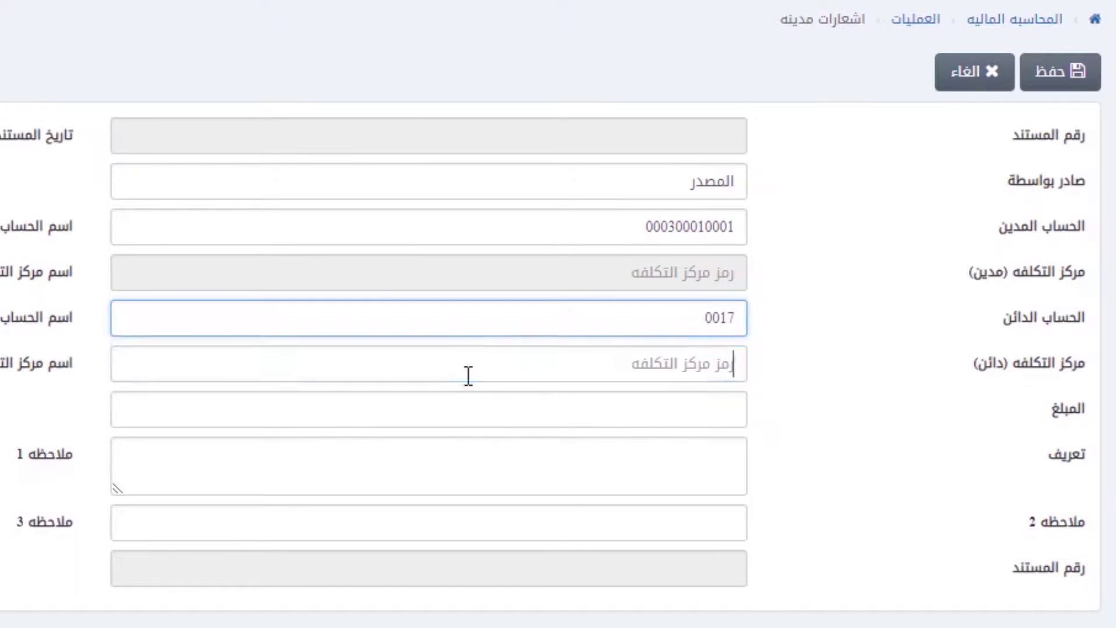
text(0001)
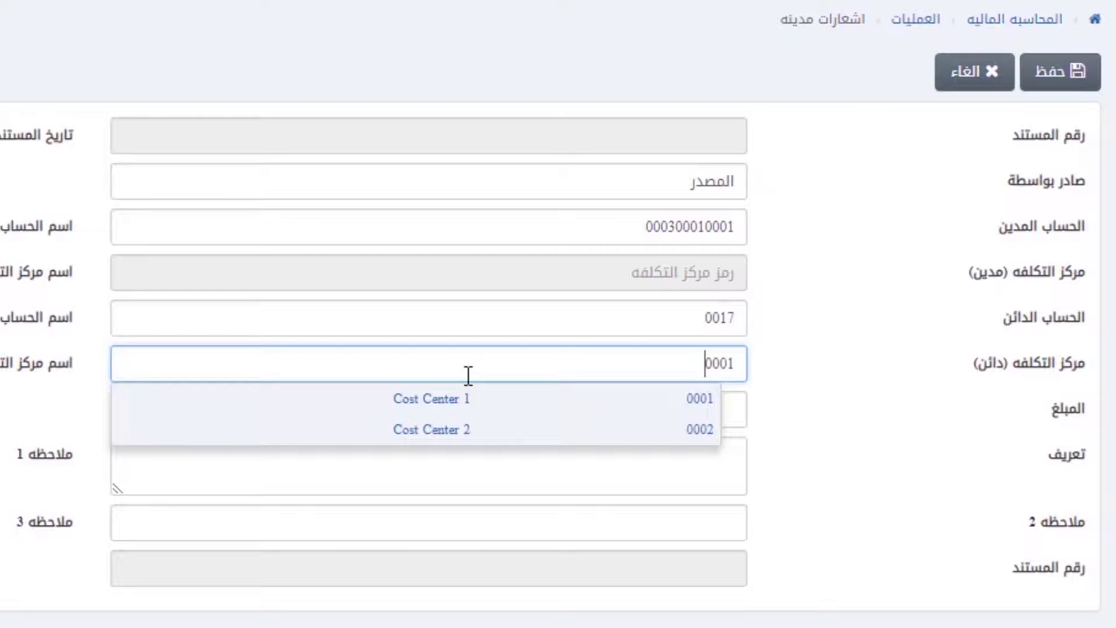
key(Tab)
Step: Enter amount 500, description اعمال اضافية, and شرح in all three note fields
text(500)
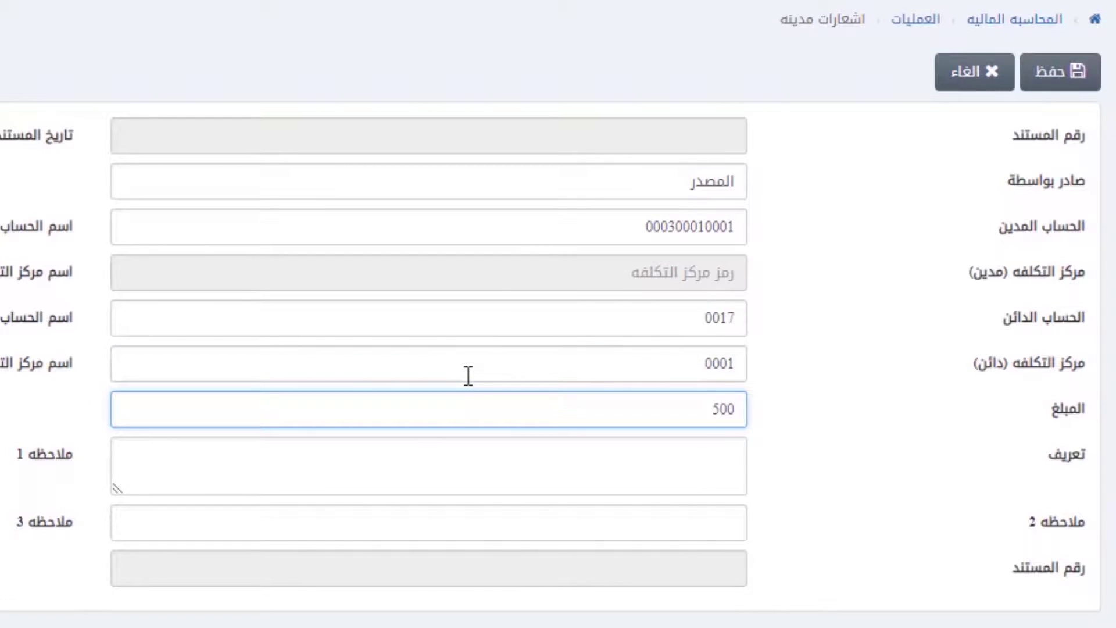
key(Tab)
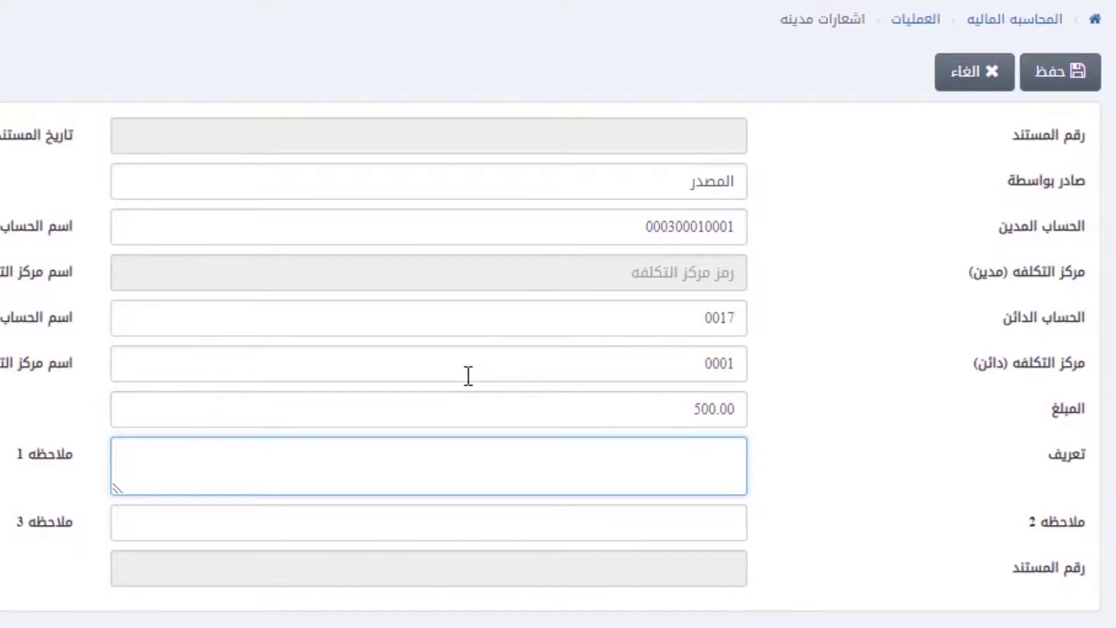
text(اعمال اضافية)
key(Tab)
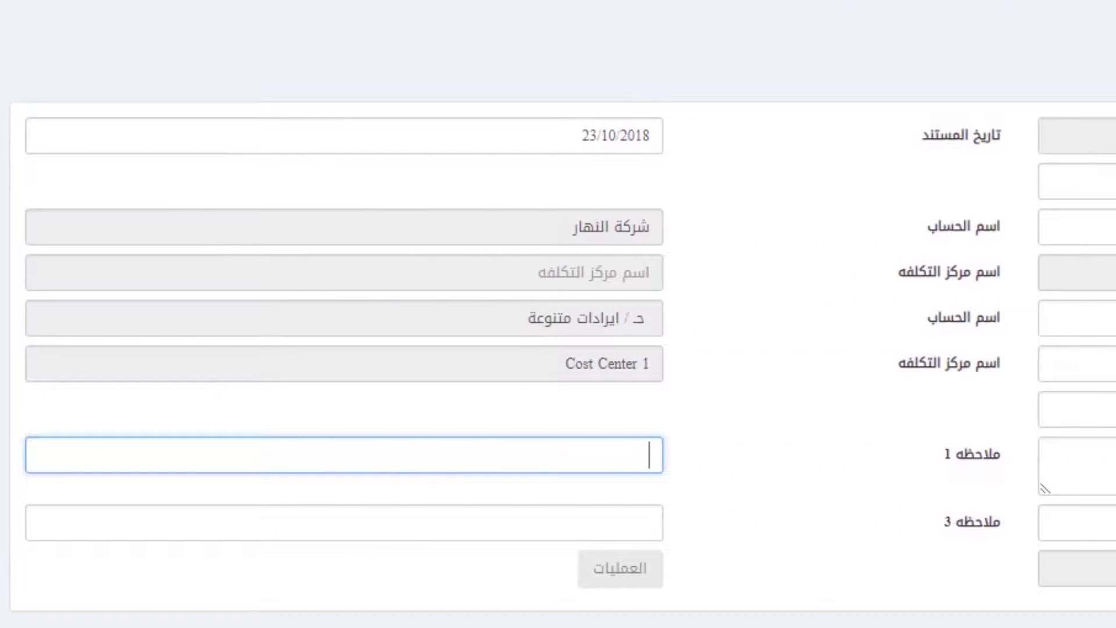
text(شرح)
key(Tab)
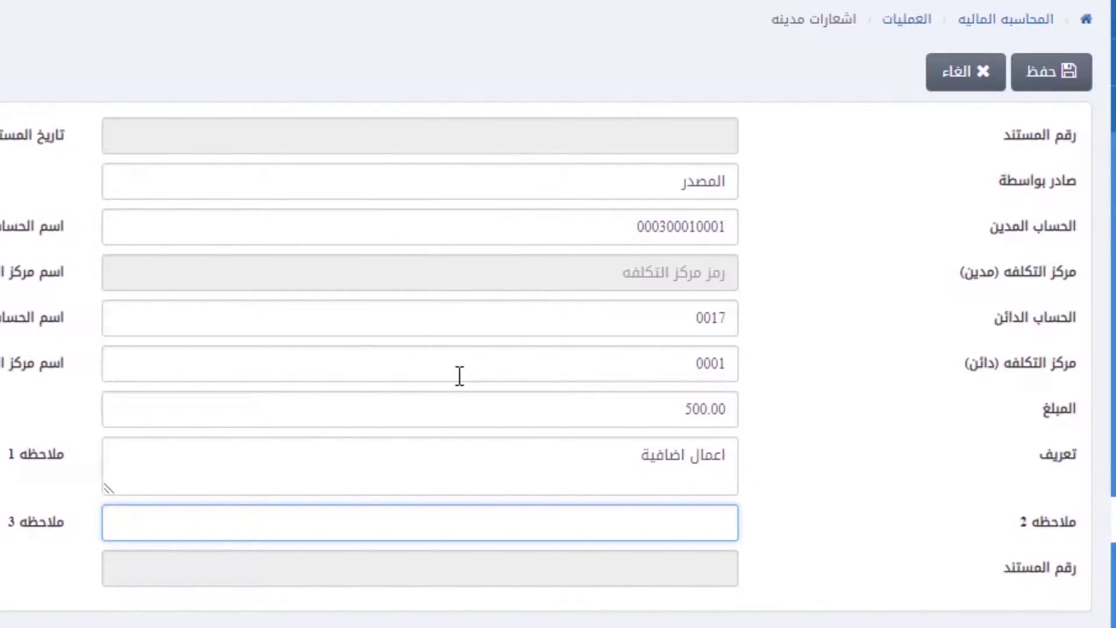
text(شرح)
key(Tab)
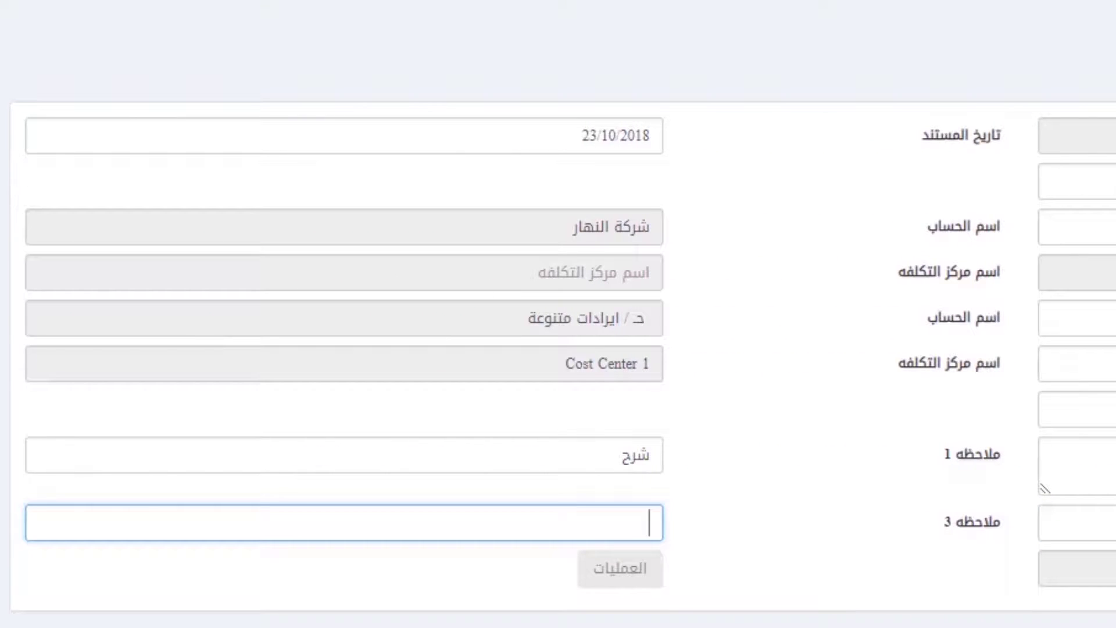
text(شرحة)
key(BackSpace)
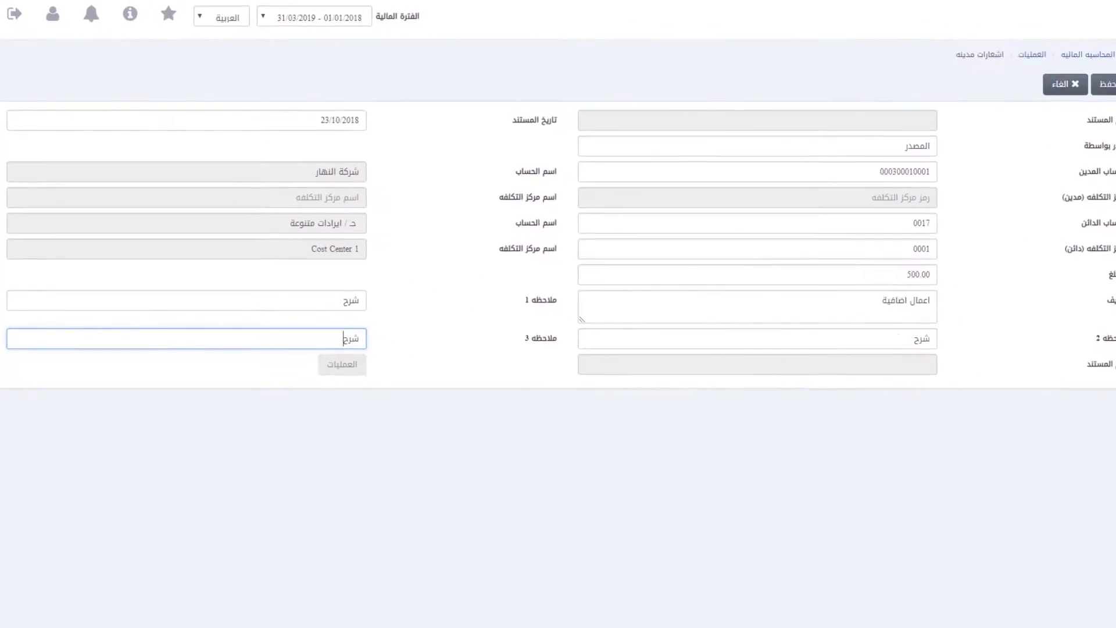
Step: Save the debit note, then load note 0001-1 for editing and cancel the edit
click(1060, 89)
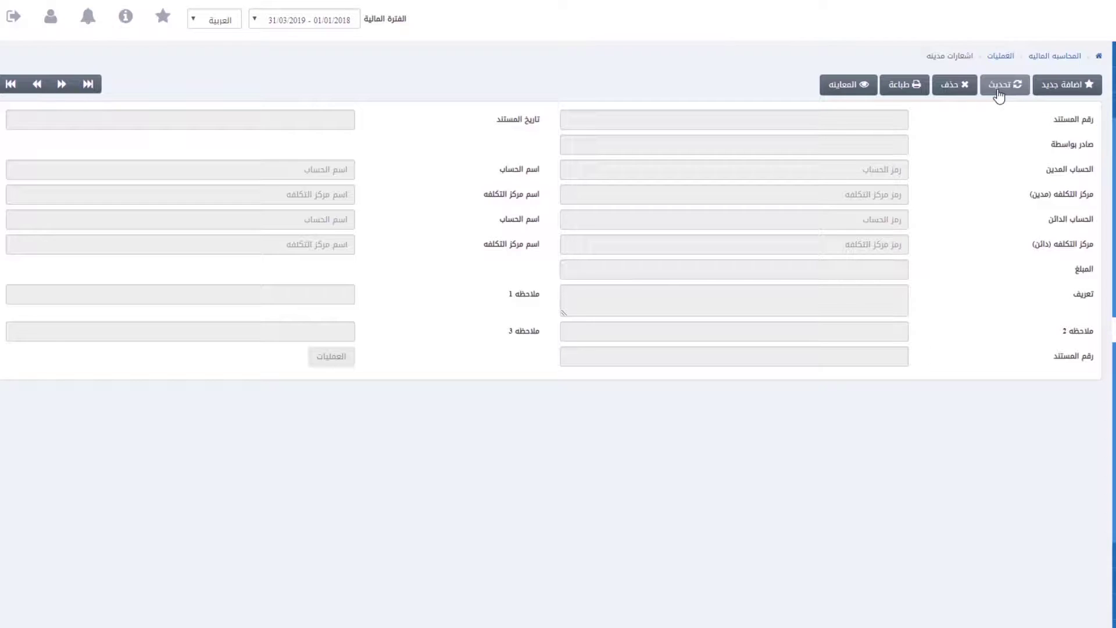
click(1000, 85)
text(0001-1)
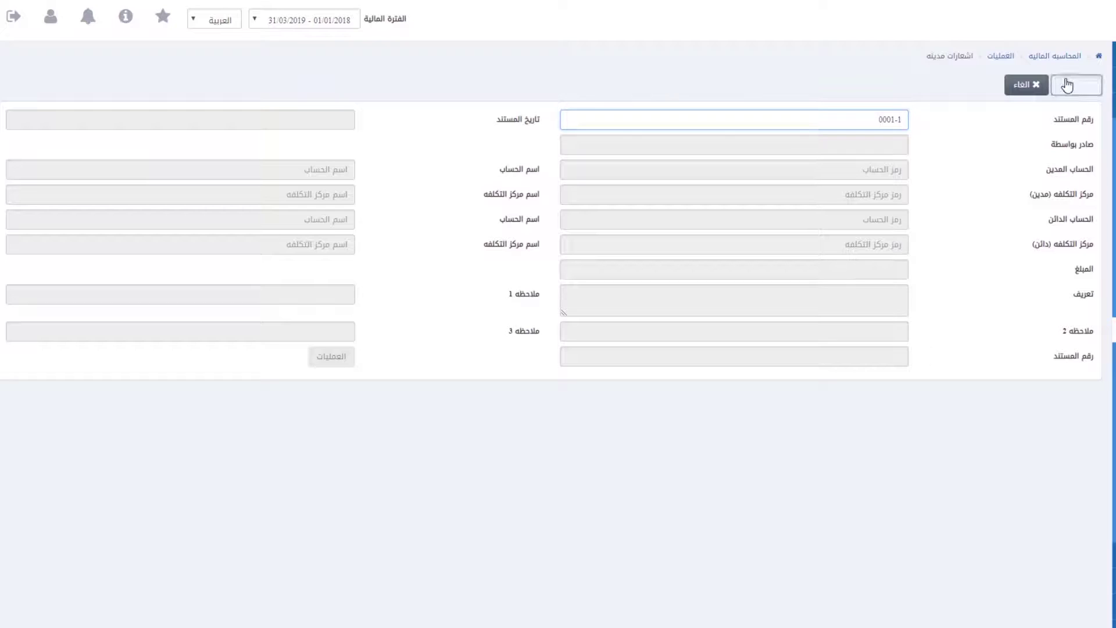
click(1069, 85)
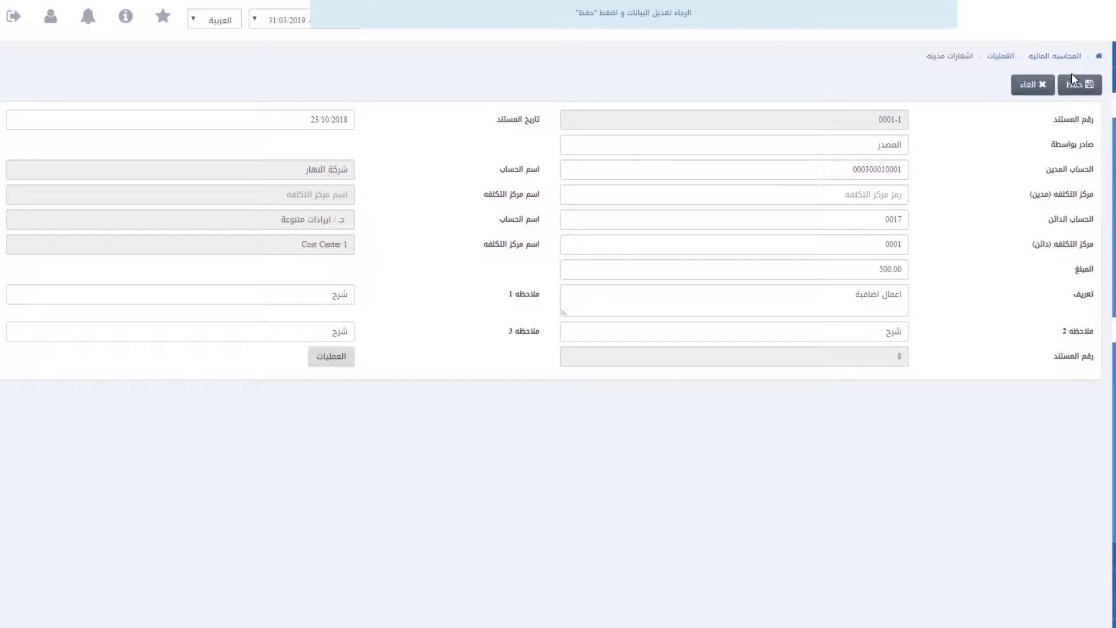
click(1036, 81)
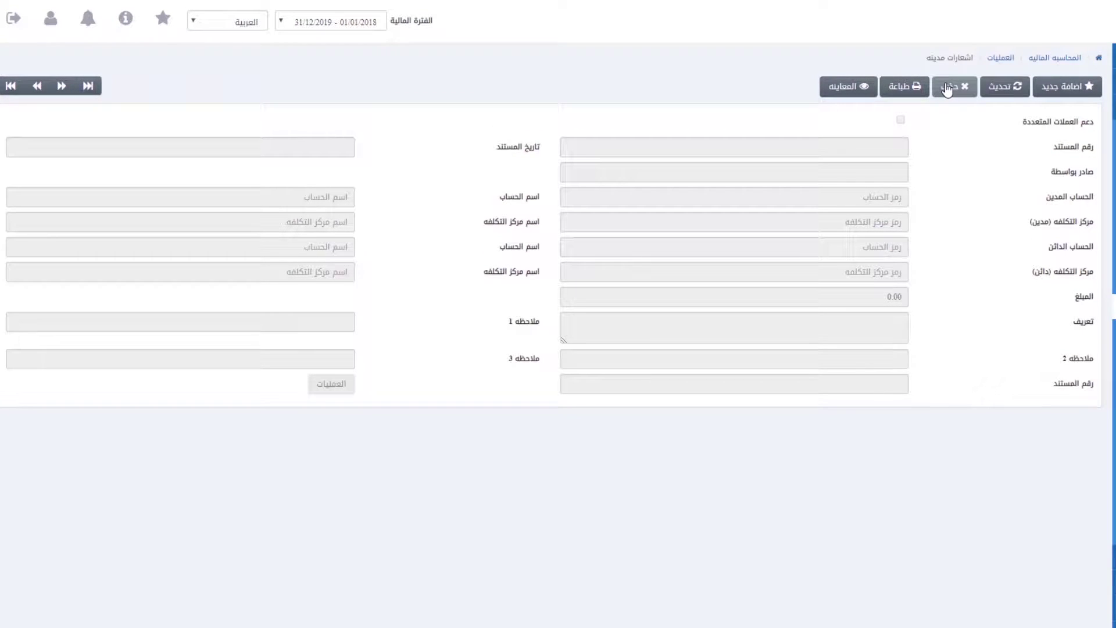
Step: Delete debit note 0003-1, confirming the deletion
click(948, 88)
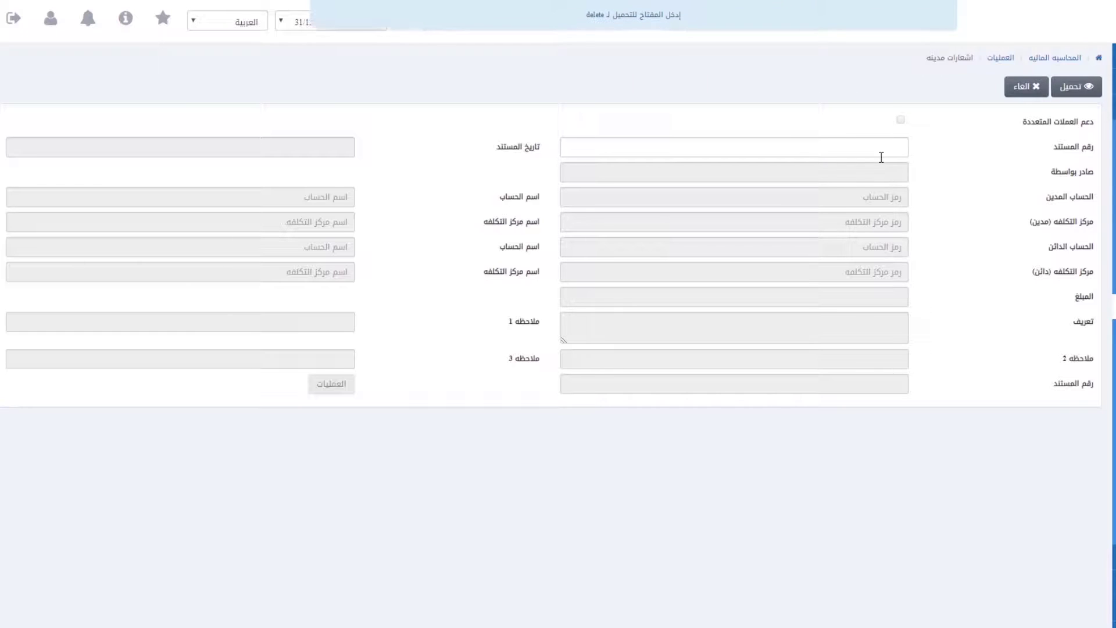
text(0003-1)
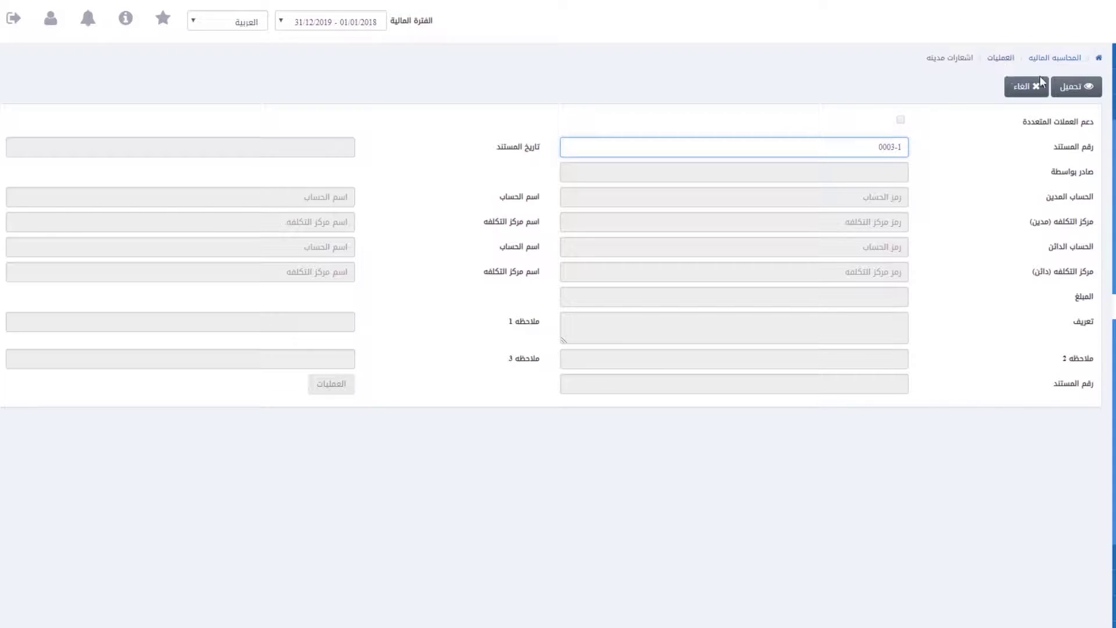
click(1076, 86)
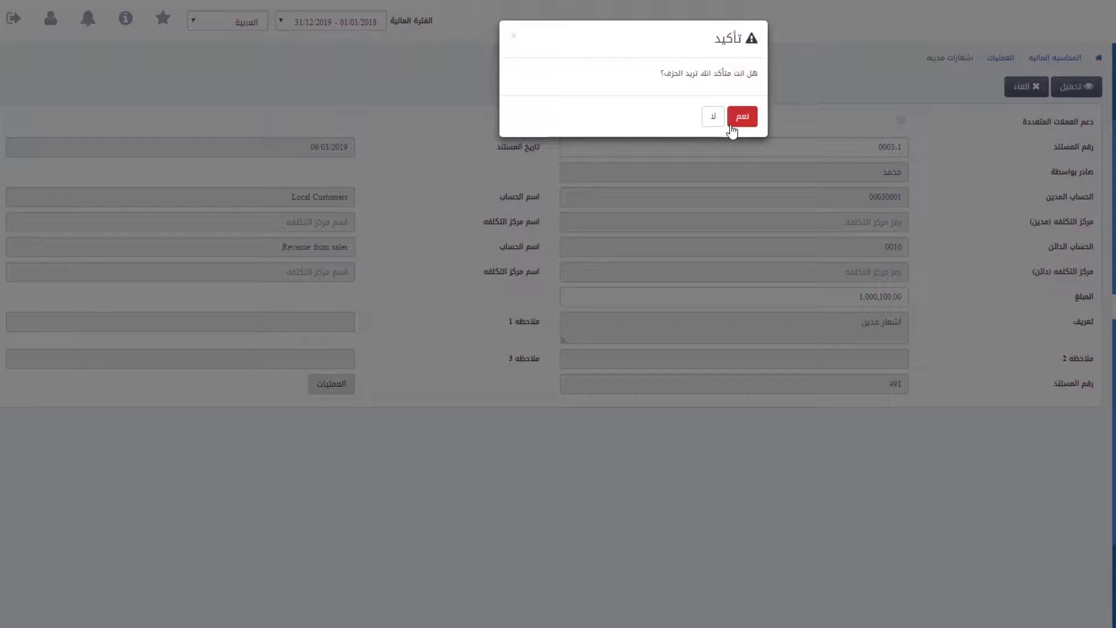
click(750, 122)
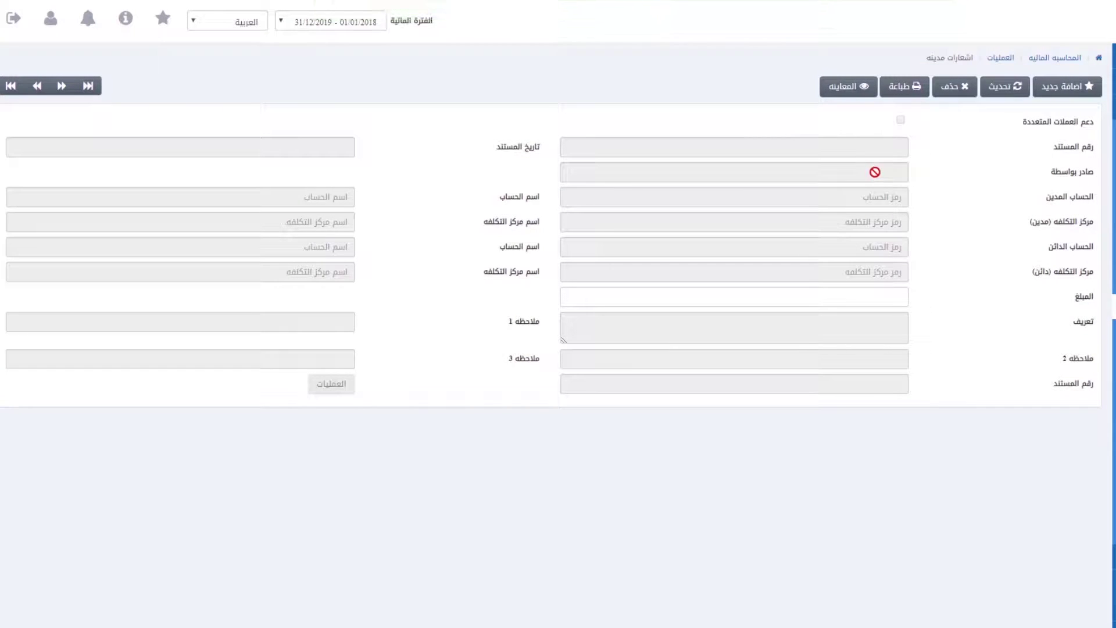
Step: Print debit note 0003-2 and close the print preview
click(905, 88)
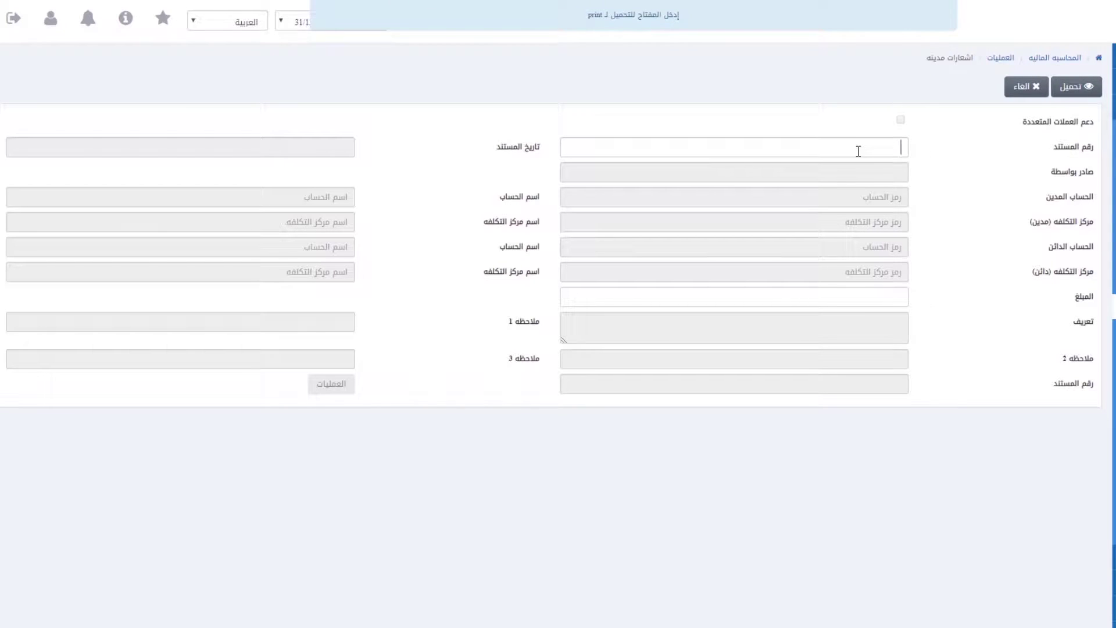
text(0003)
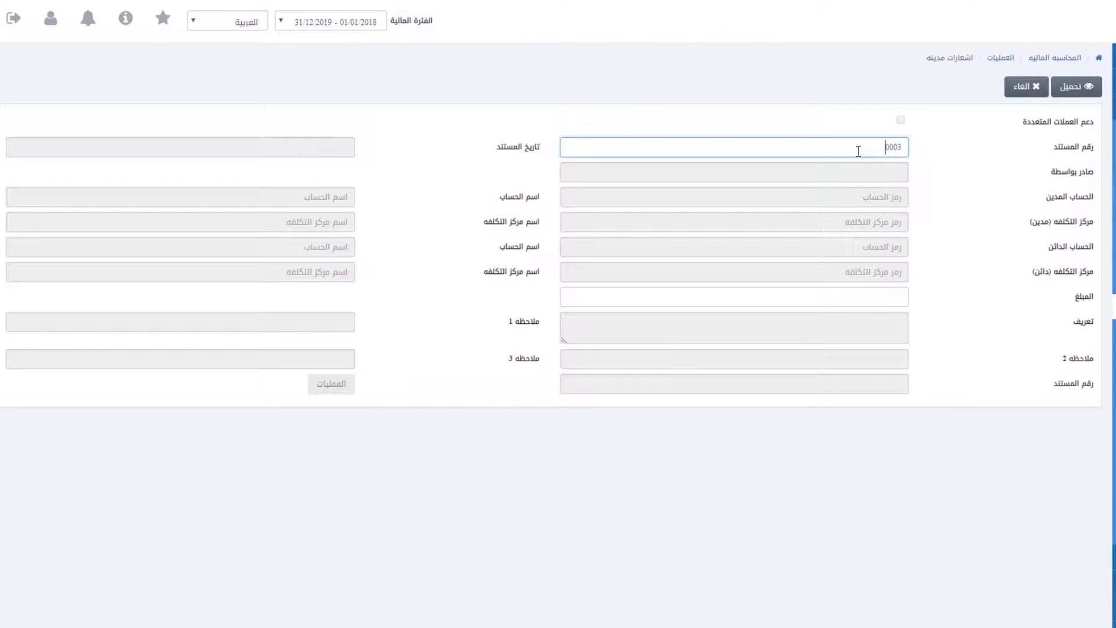
text(-2)
click(1090, 87)
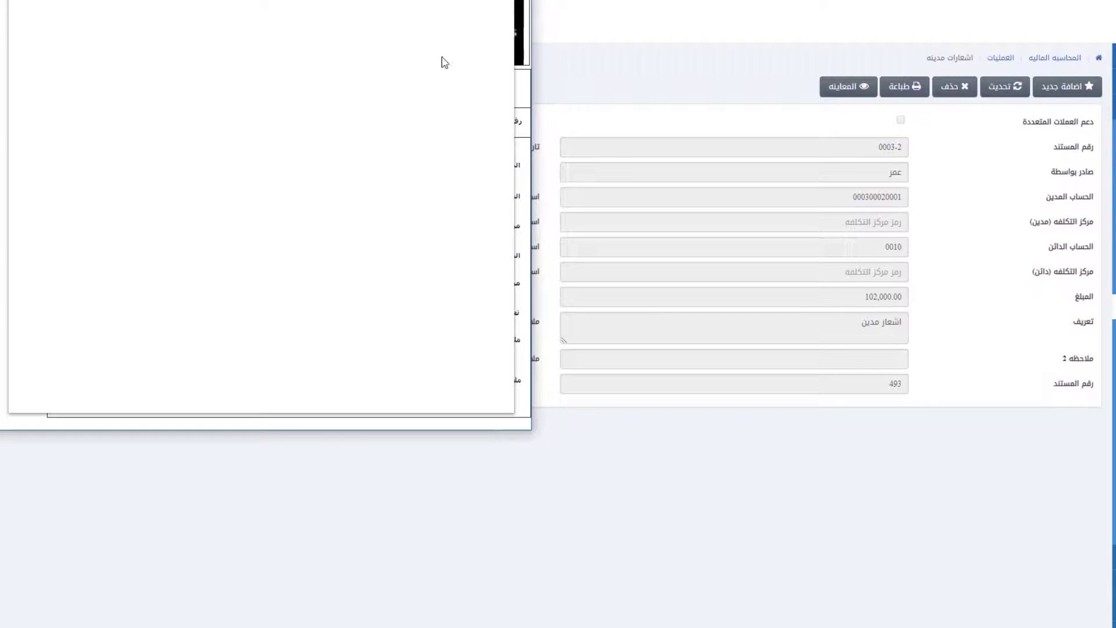
click(338, 60)
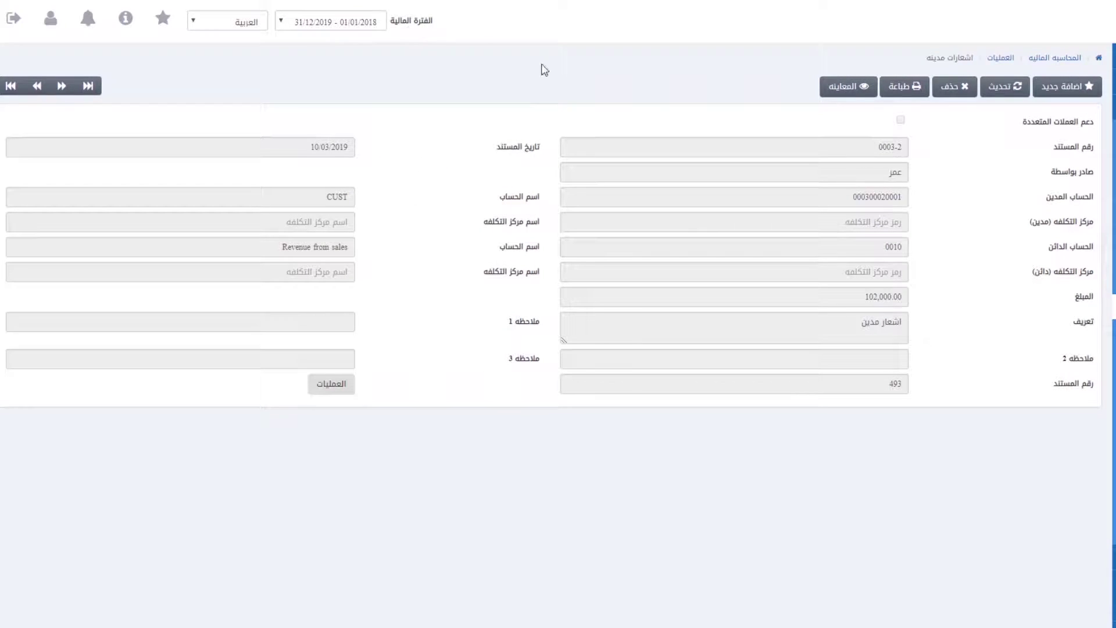
Step: Load debit note 0003-3 in view mode
click(854, 89)
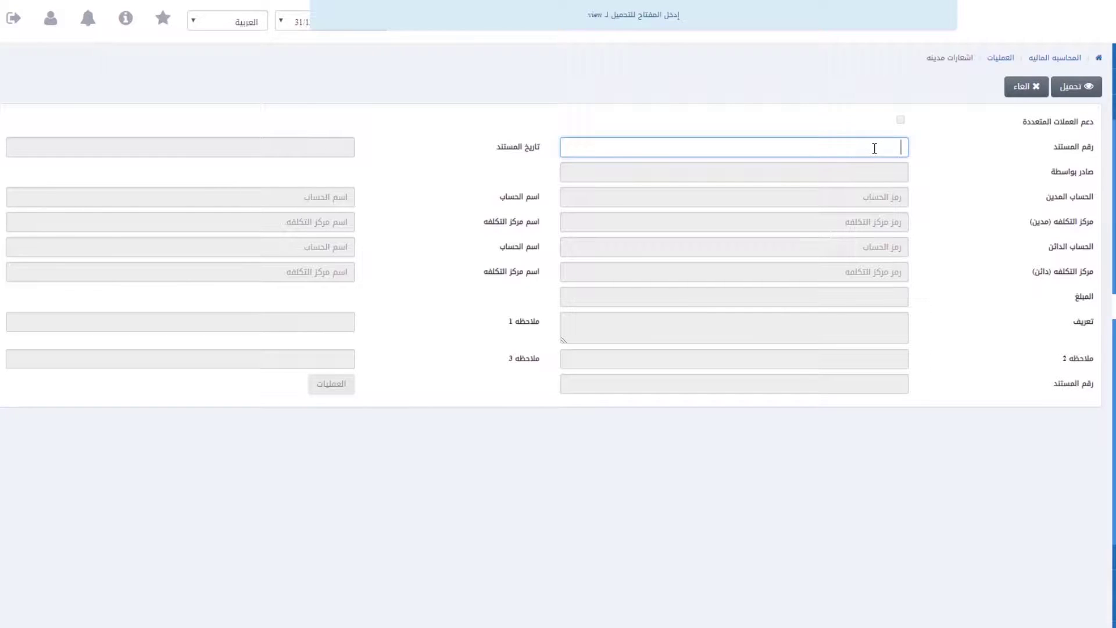
text(0003-3)
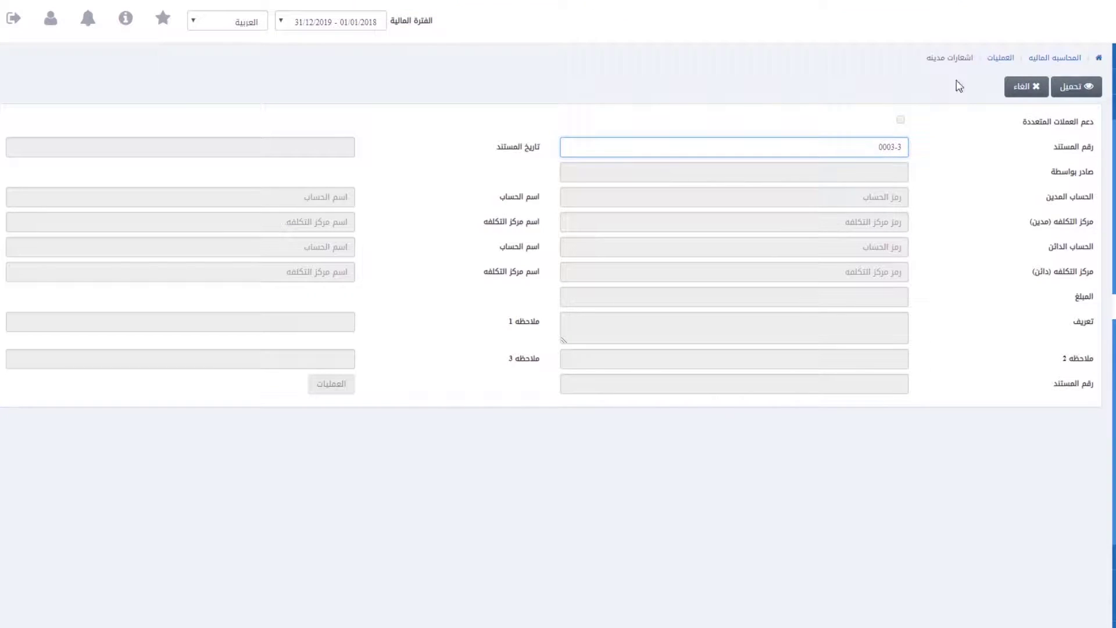
click(1073, 87)
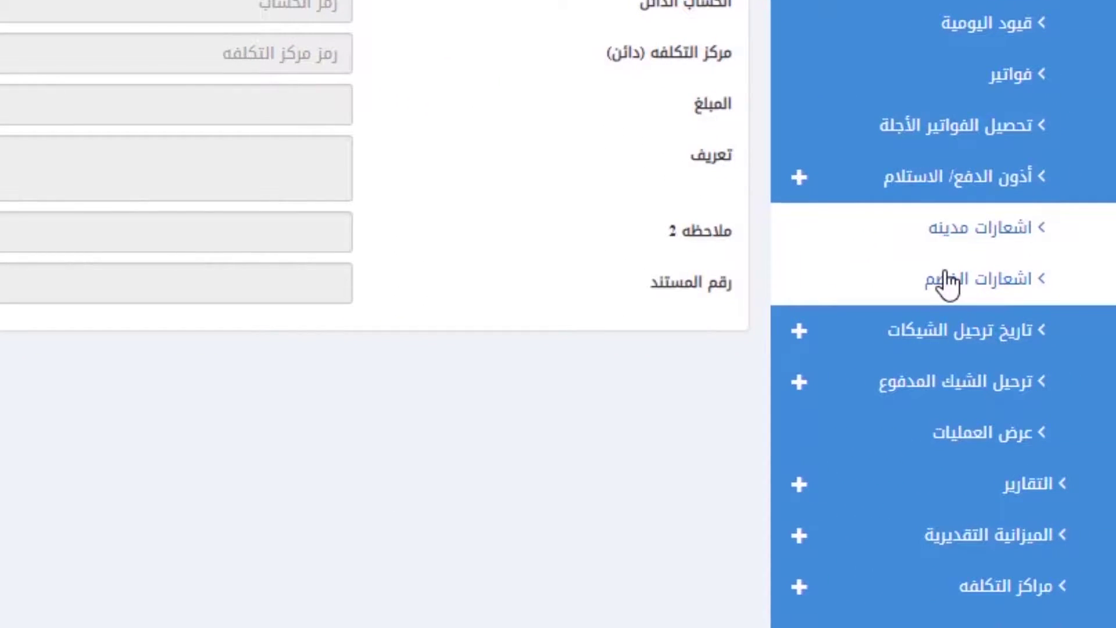
Step: Start a new credit note issued by احمد, with debit account 0011 and credit account 00040001
click(946, 283)
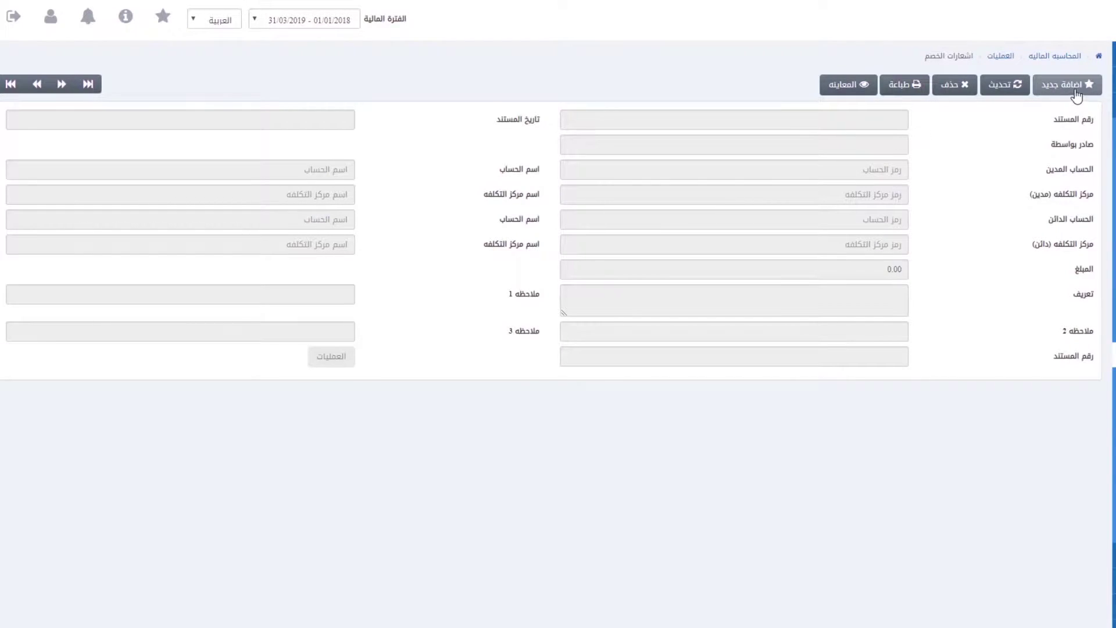
click(1076, 90)
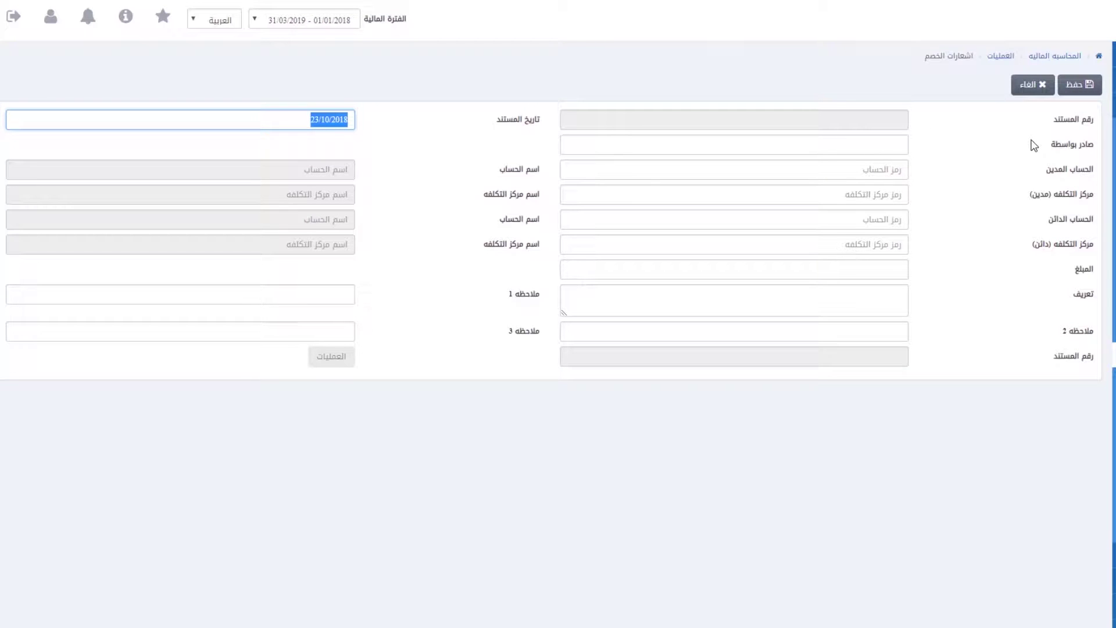
click(1030, 145)
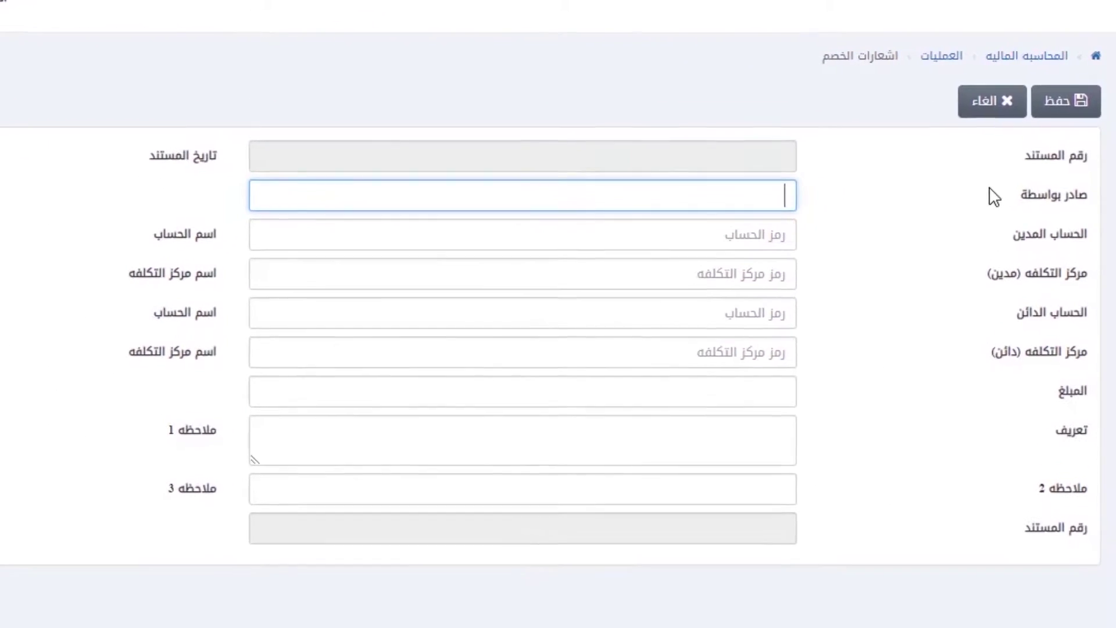
text(احم)
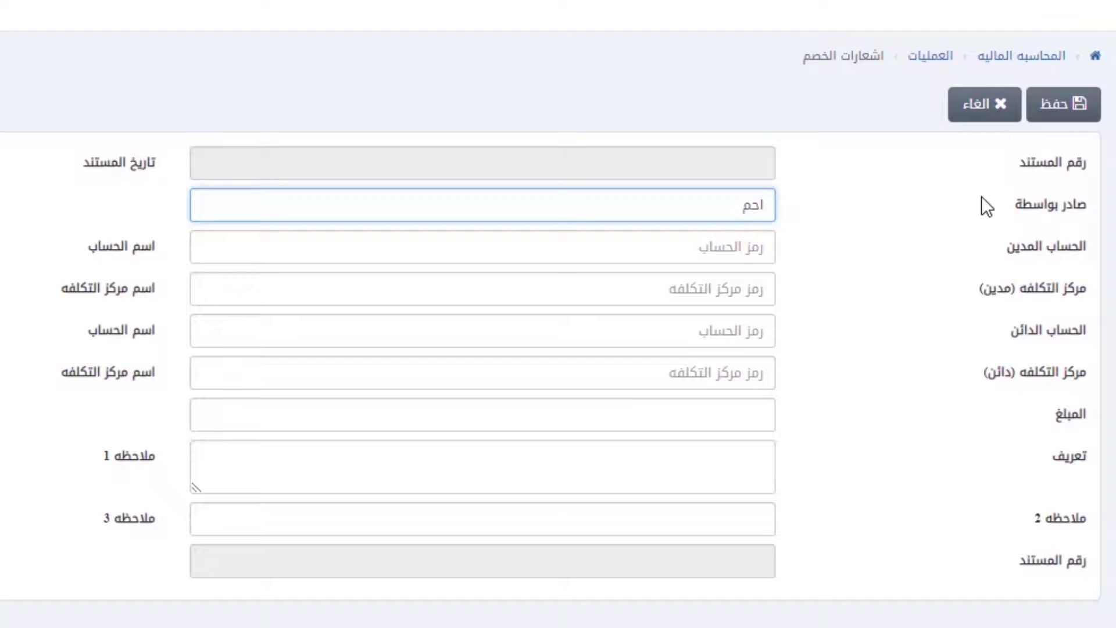
text(د)
key(Tab)
text(0011)
click(705, 284)
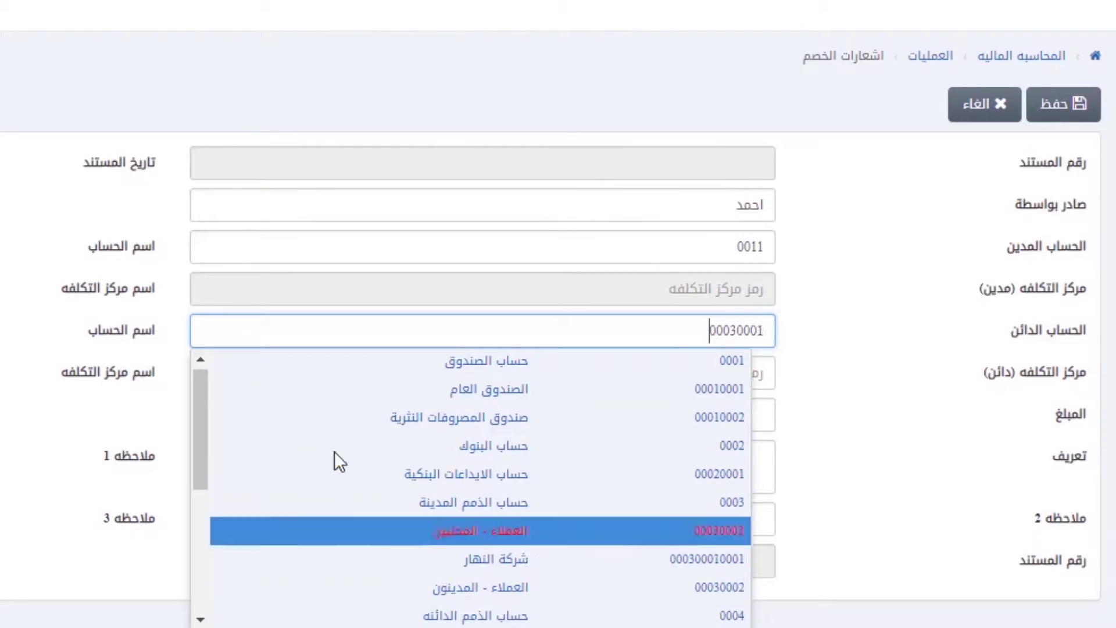
scroll(199, 499, down, 2)
click(407, 536)
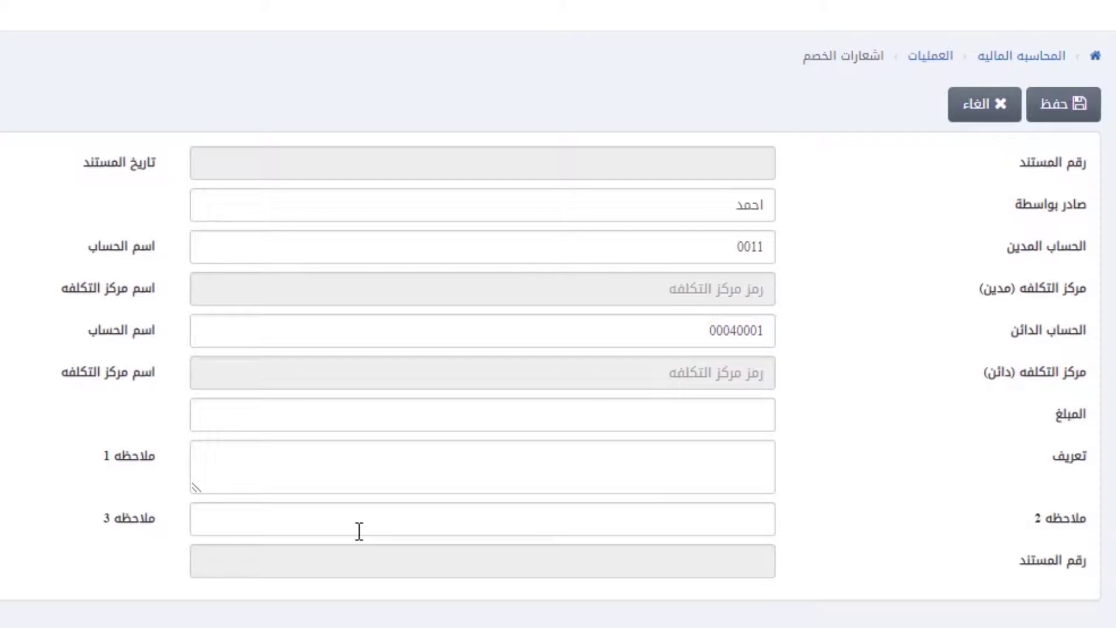
Step: Enter amount 780, description سبب الخصم, and notes تست, لبب and ببب
key(Tab)
text(780)
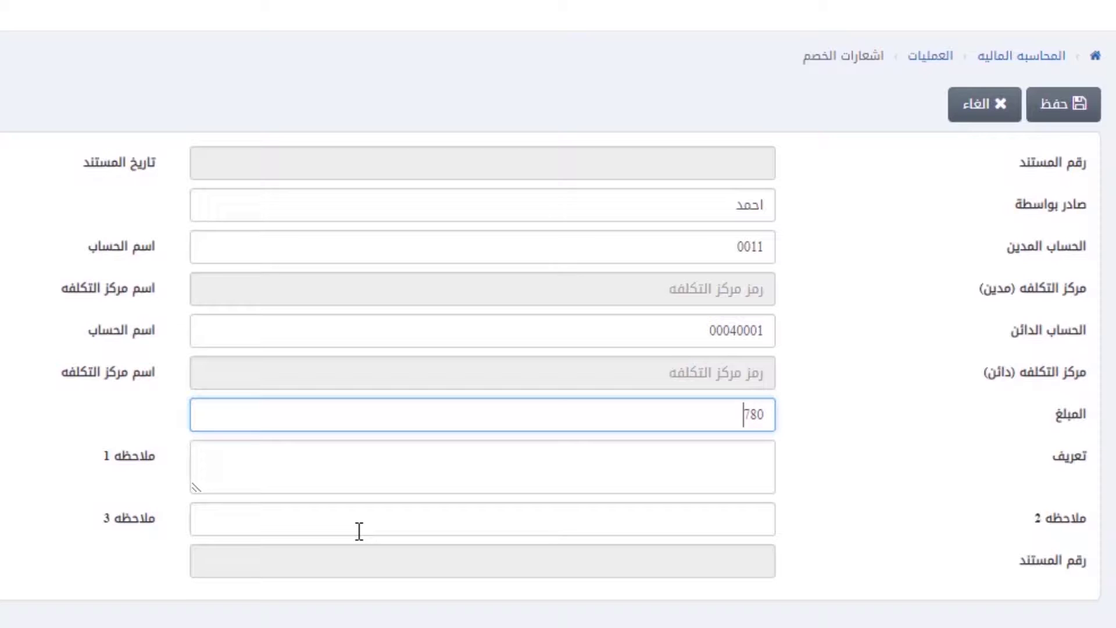
key(Tab)
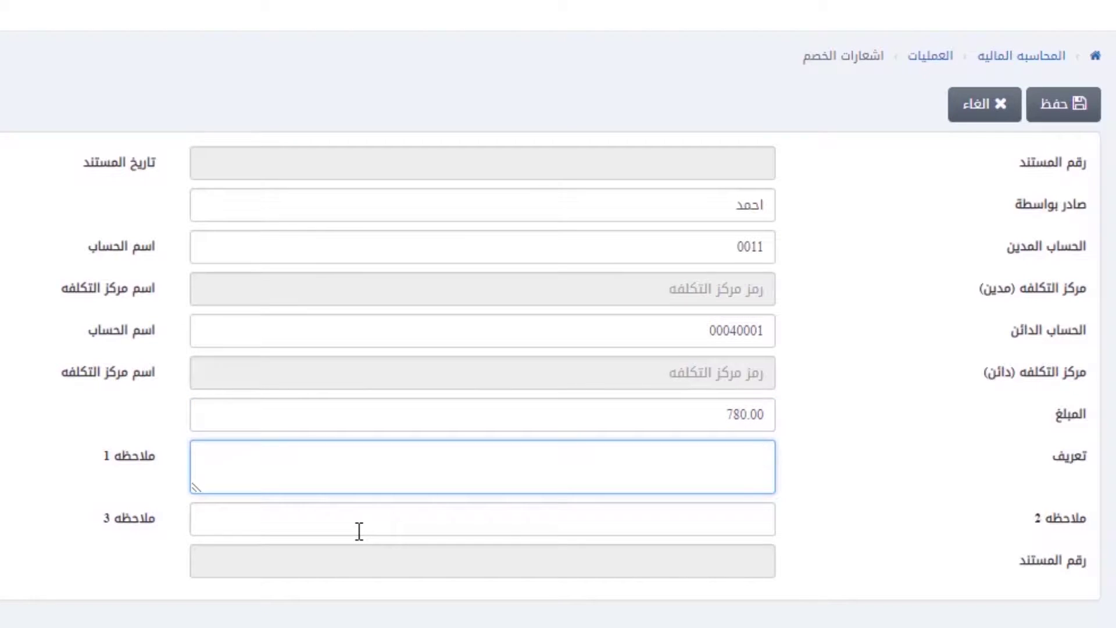
text(سبب الخصم)
key(Tab)
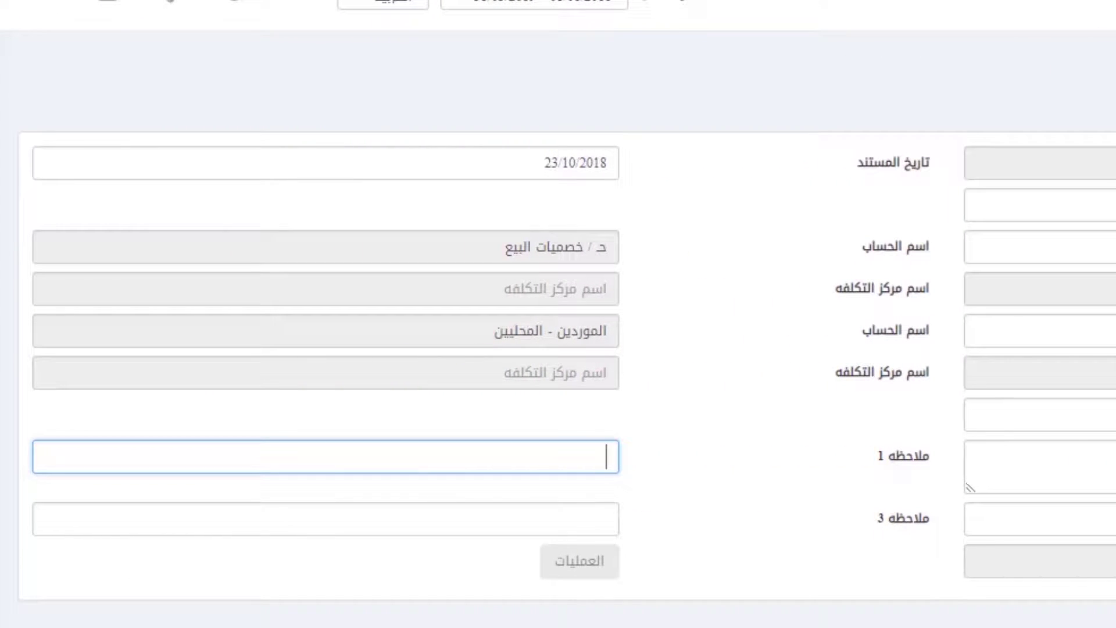
text(تست)
key(Tab)
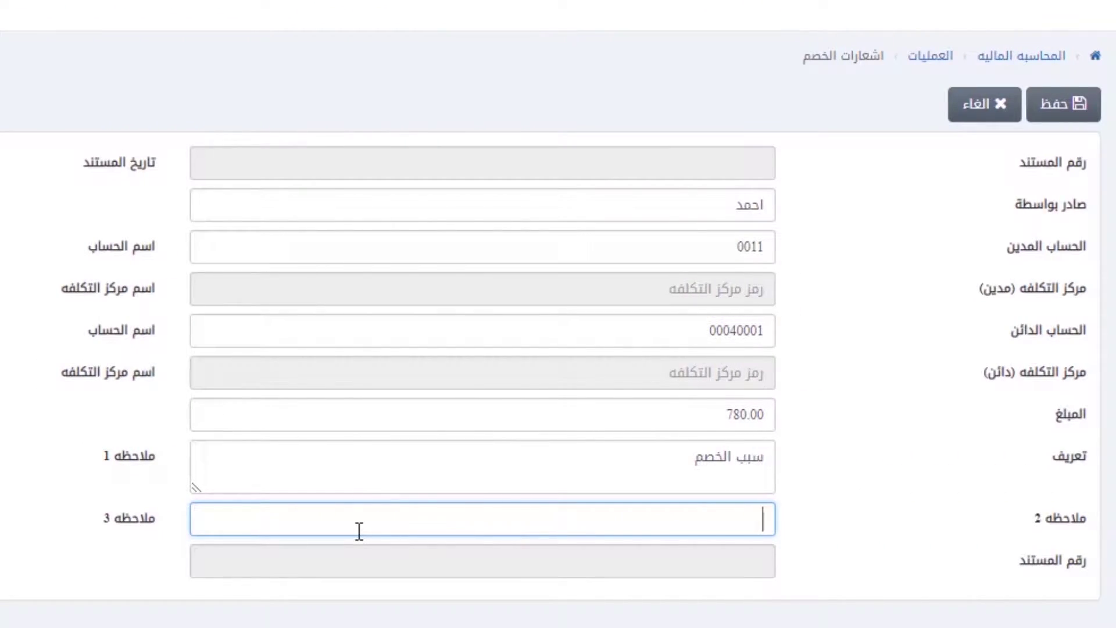
text(لبب)
key(Tab)
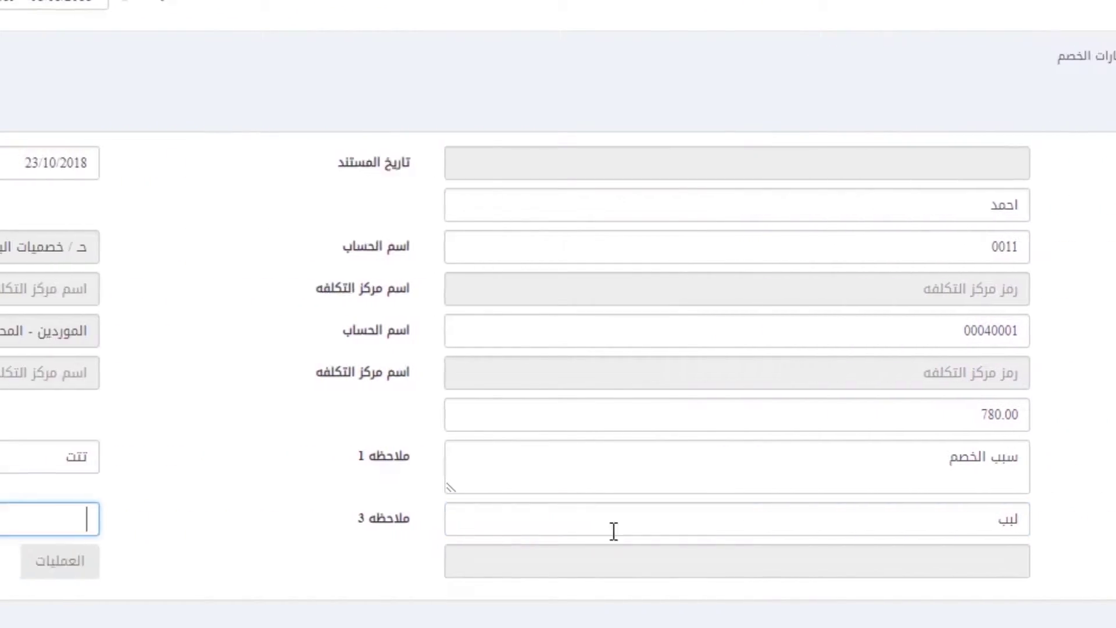
text(ببب)
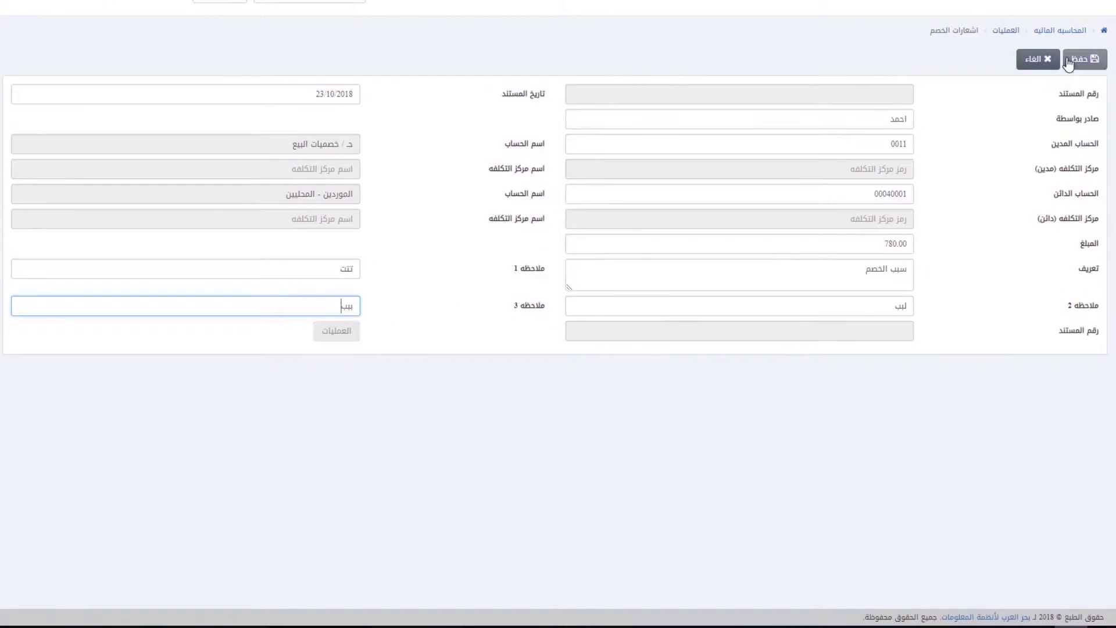
Step: Save the new note, then reload note 0003-1 for editing and save it again
click(1084, 60)
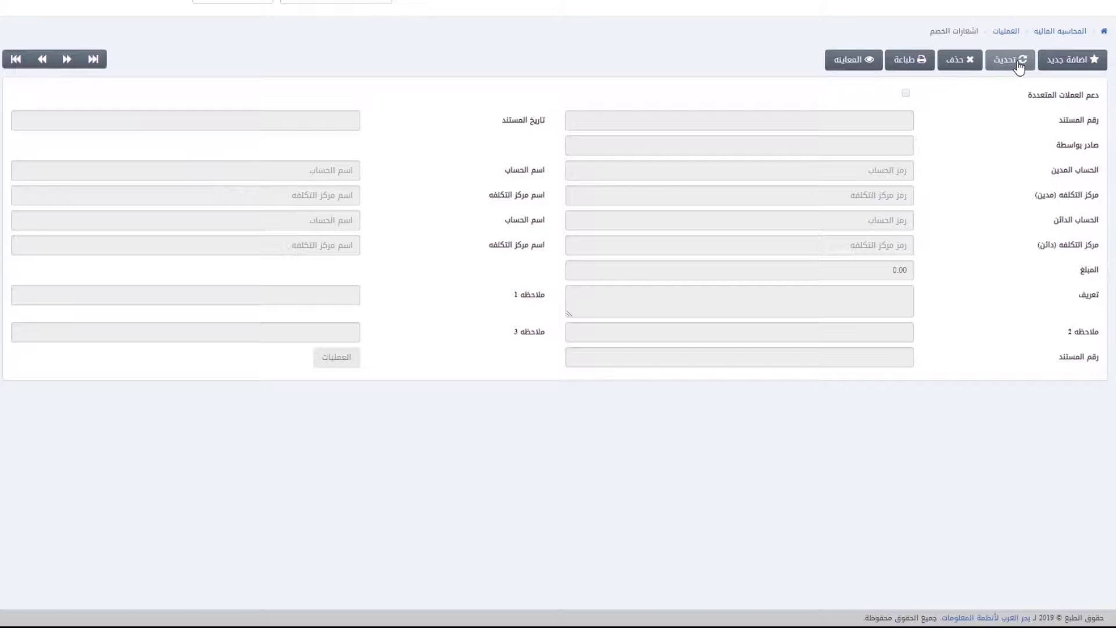
click(1018, 63)
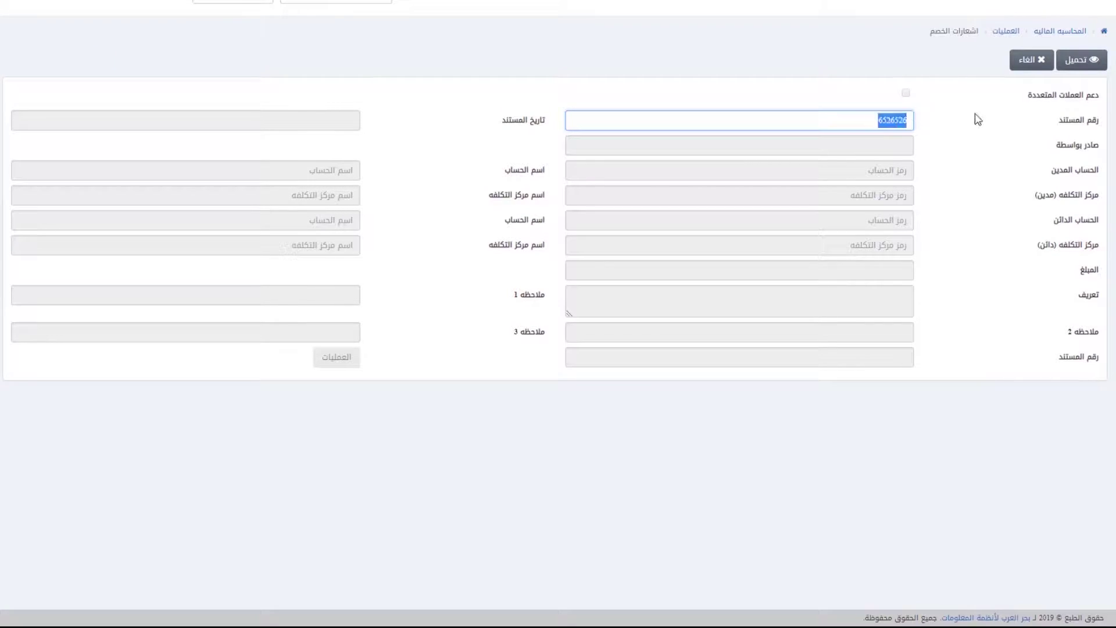
text(-1)
click(1083, 59)
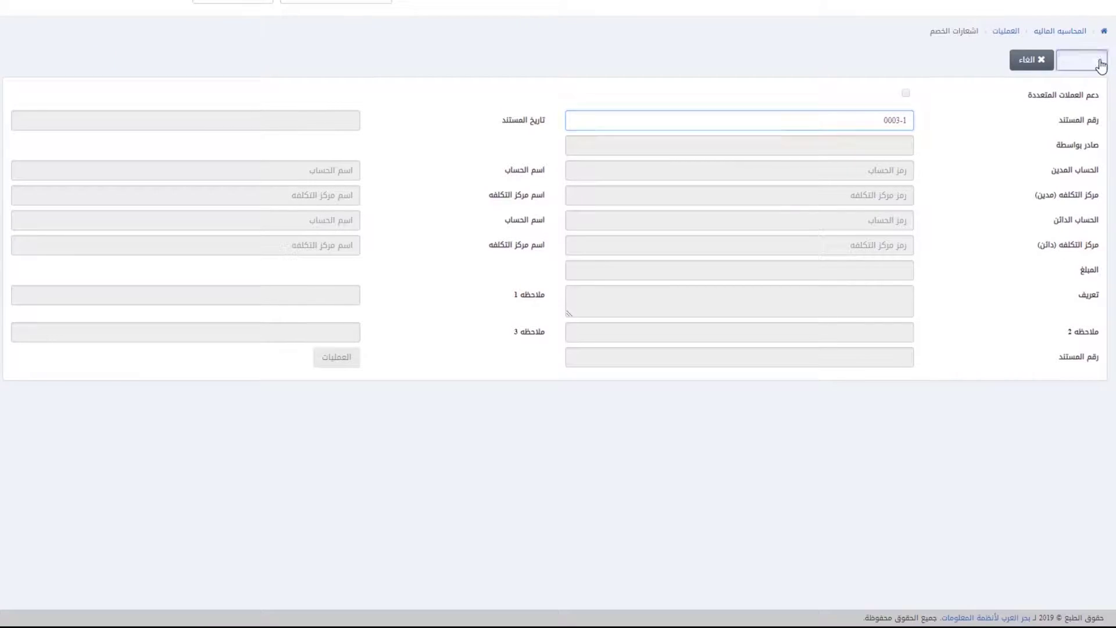
click(841, 163)
click(867, 147)
click(873, 245)
click(1083, 59)
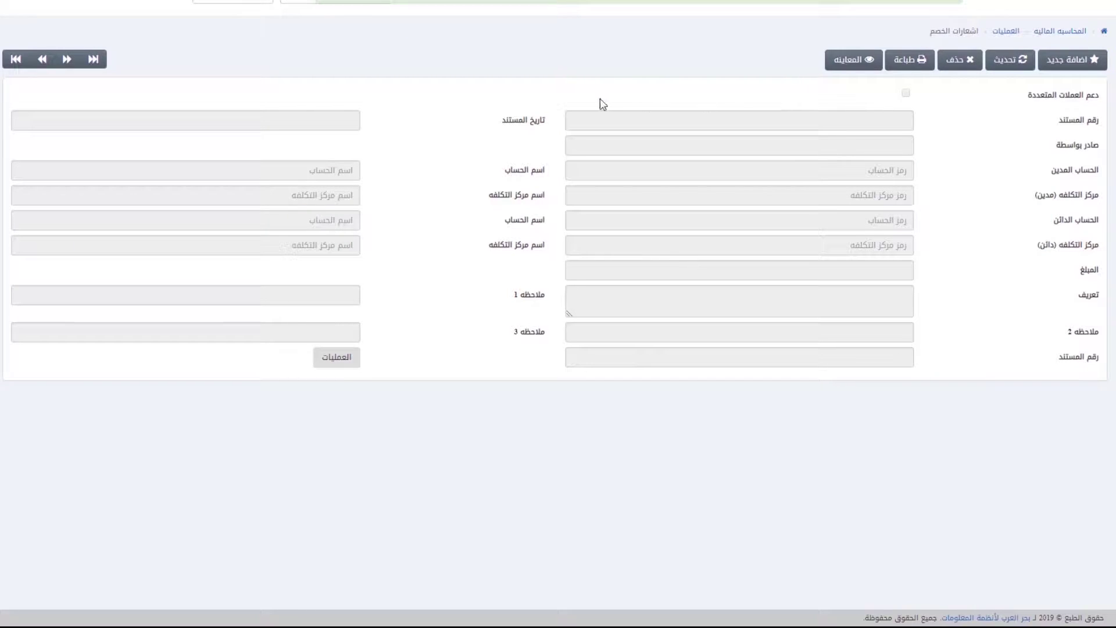
Step: Delete note 0003-1, confirming the deletion
click(956, 63)
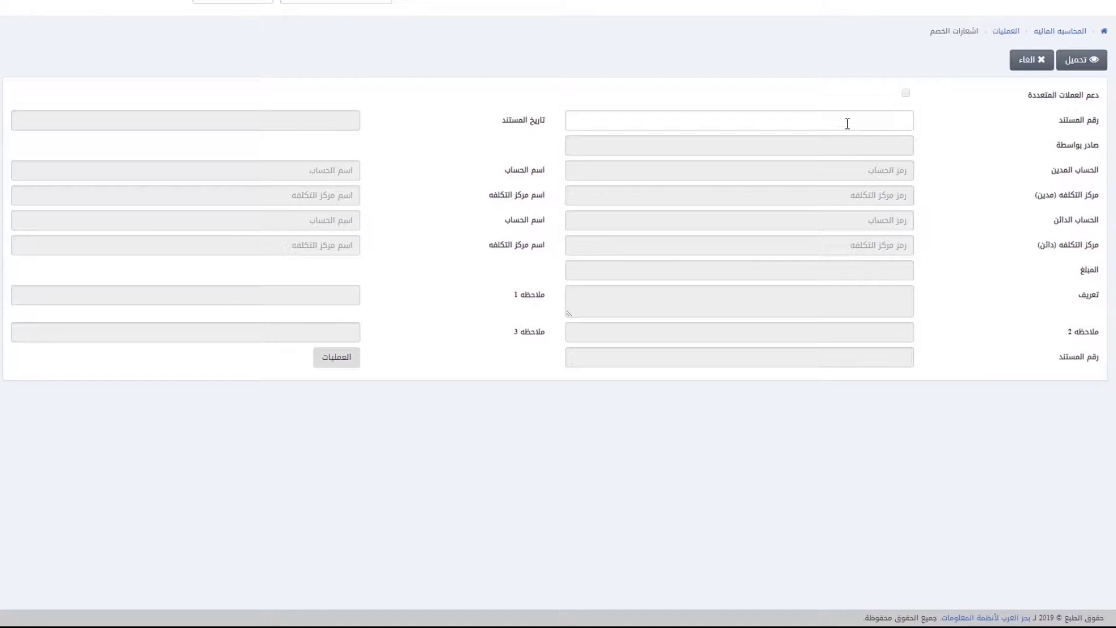
text(0003-1)
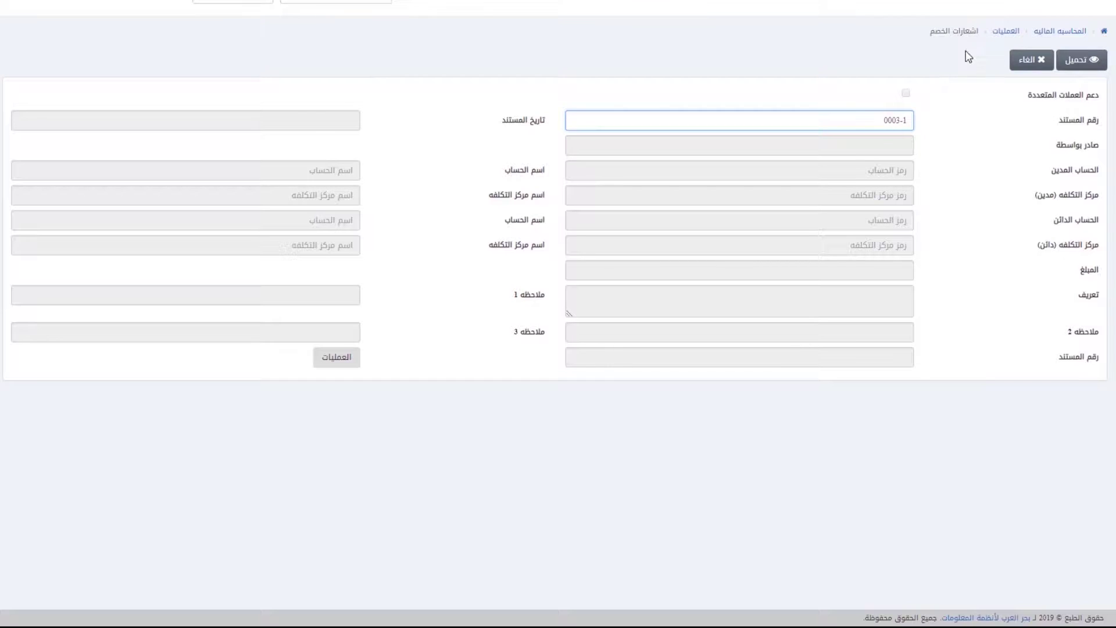
click(1084, 60)
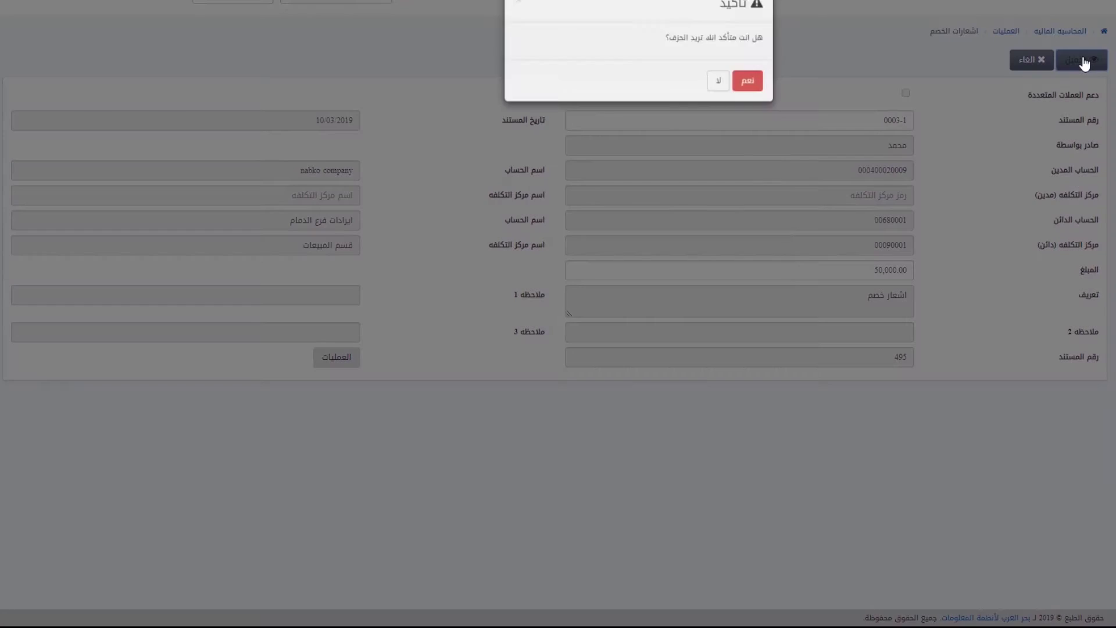
click(750, 91)
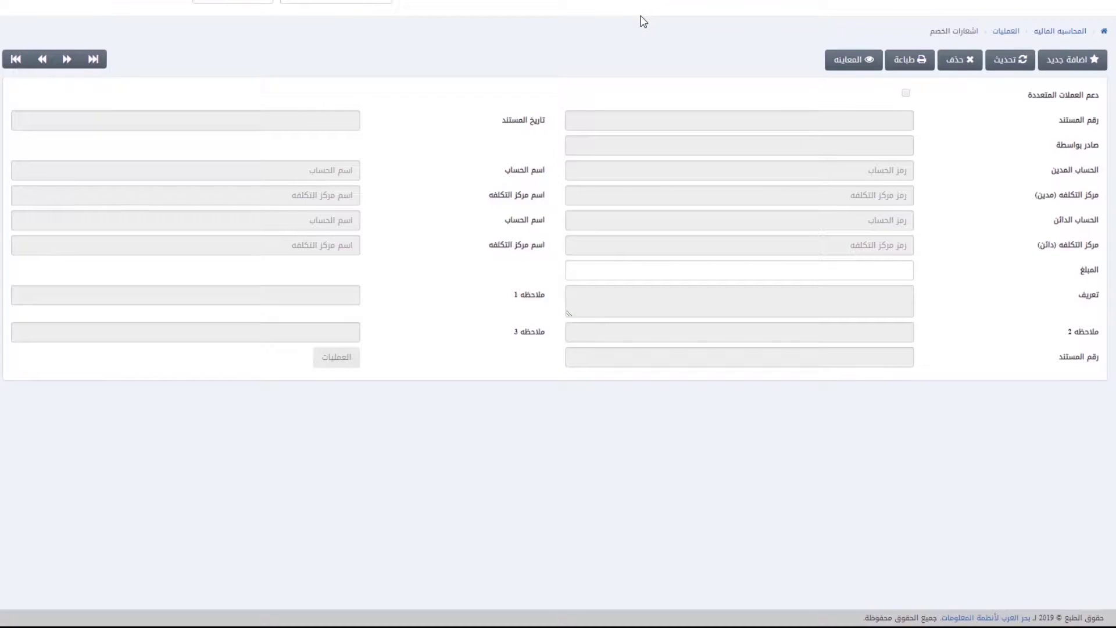
Step: Print note 0003-2 and dismiss the print dialog
click(917, 66)
click(832, 117)
text(0003)
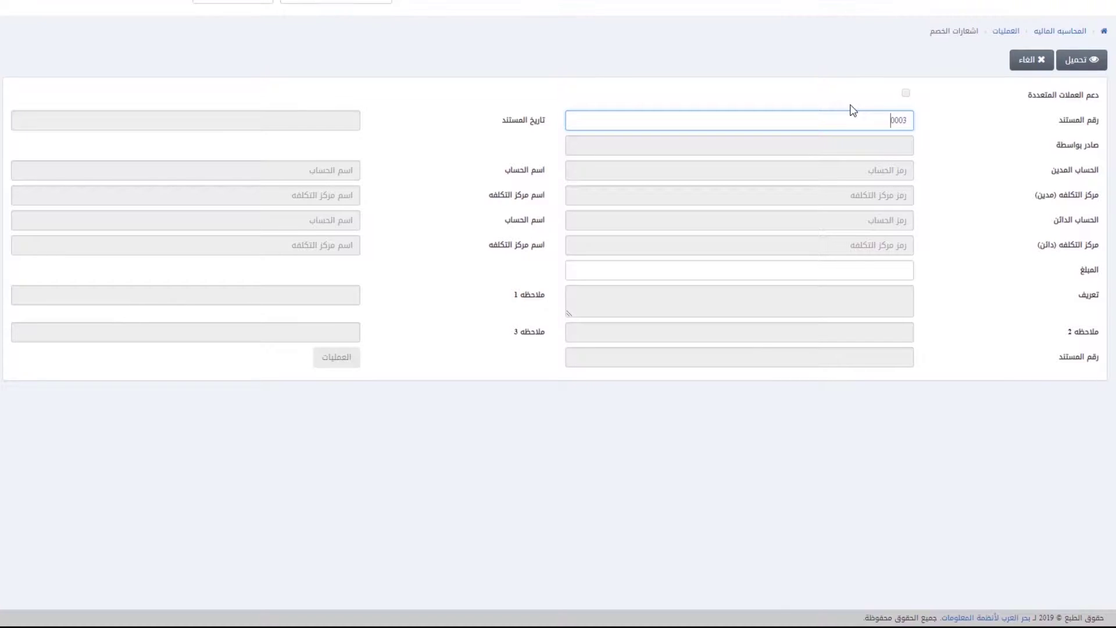
text(-2)
click(1081, 60)
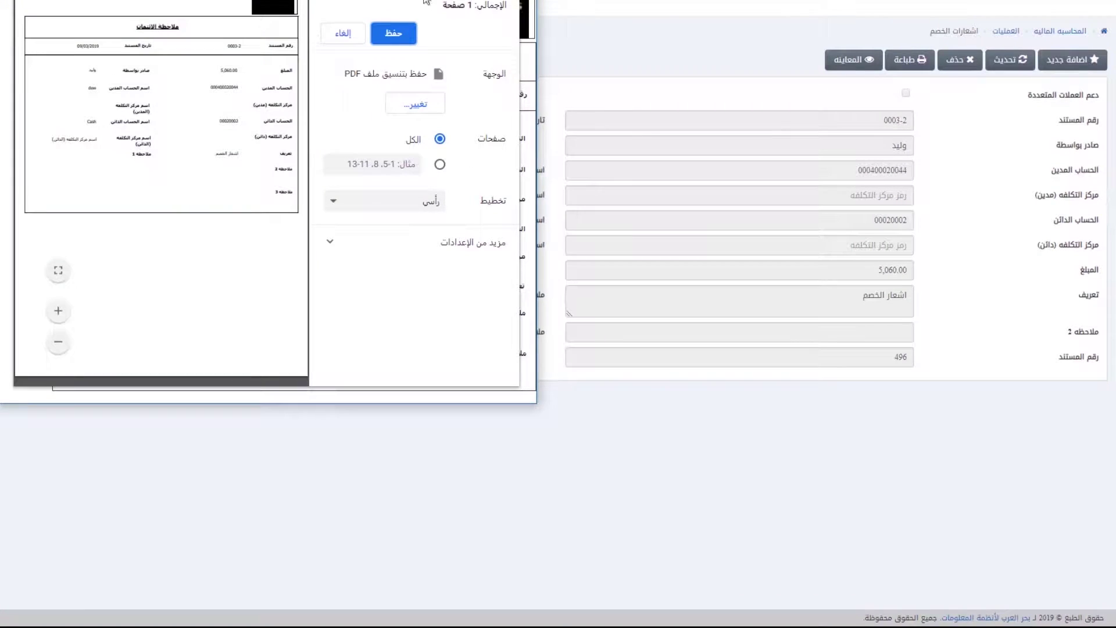
key(Escape)
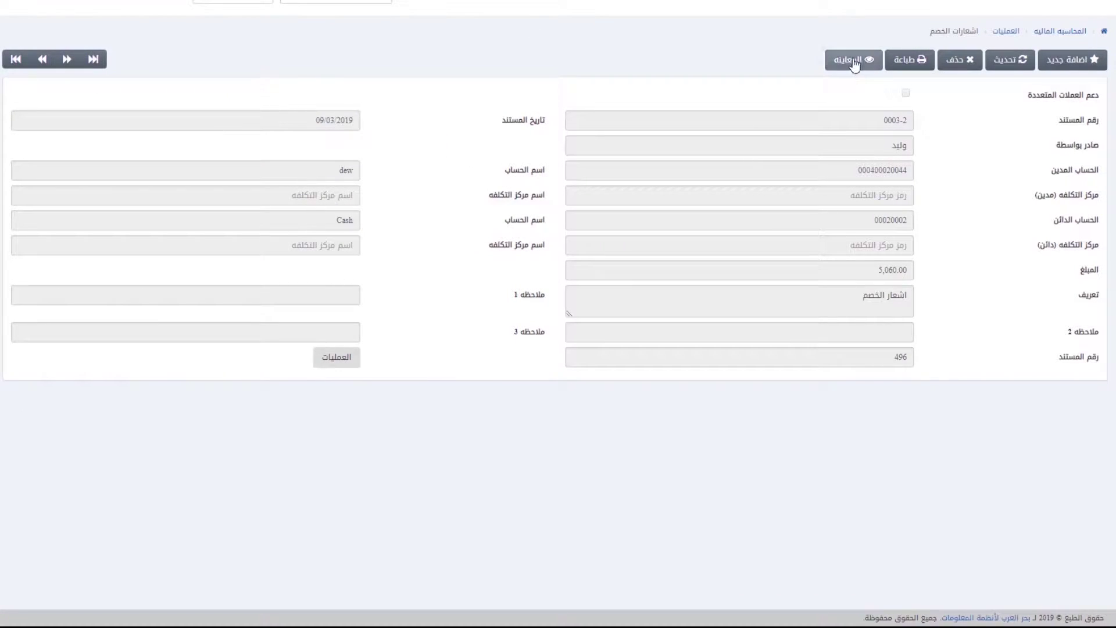
Step: View note 0003-2, then reset the form to empty fields
click(854, 60)
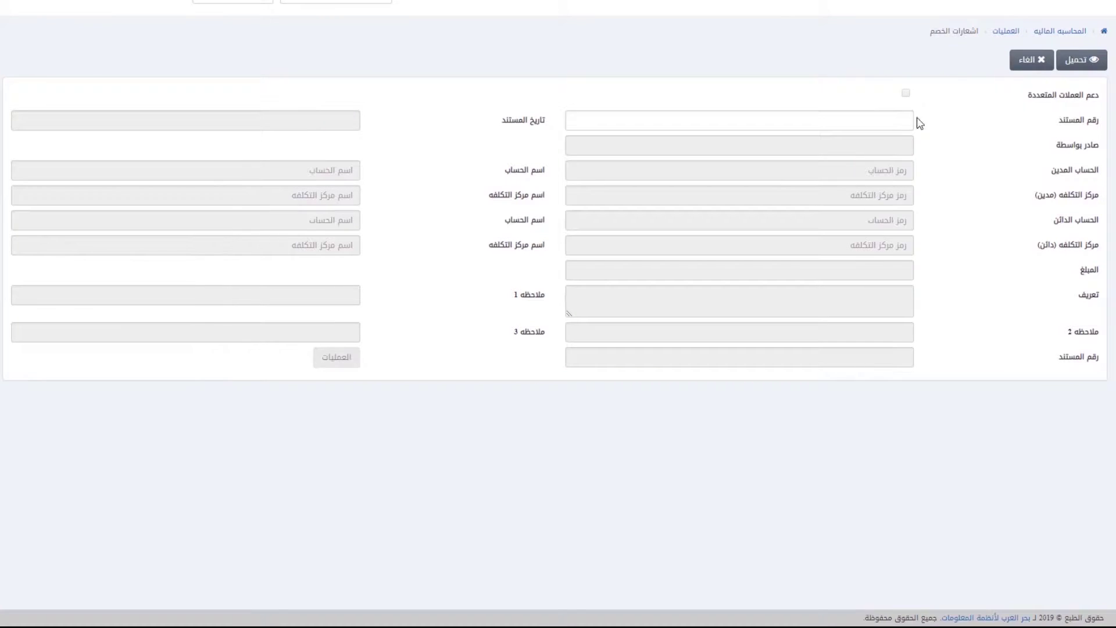
text(000)
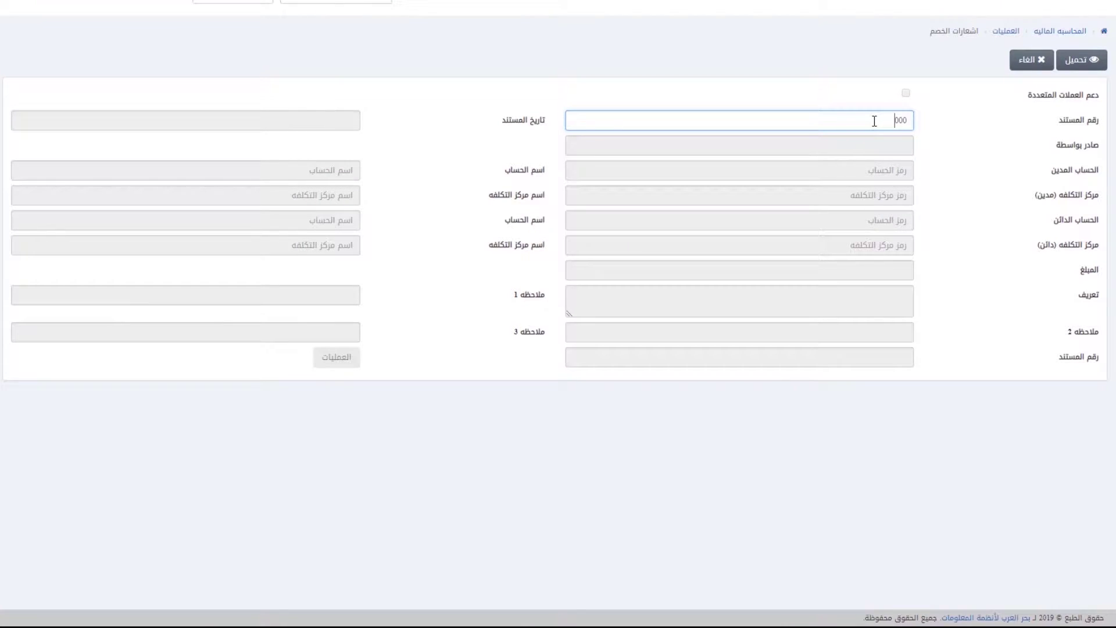
text(3-2)
click(1083, 61)
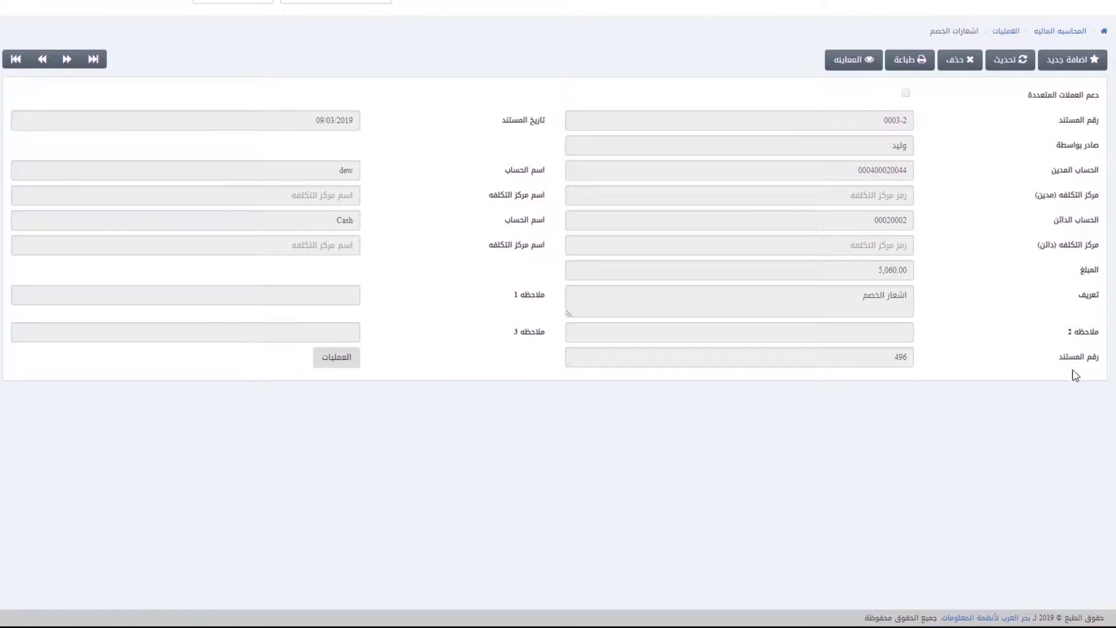
click(1008, 57)
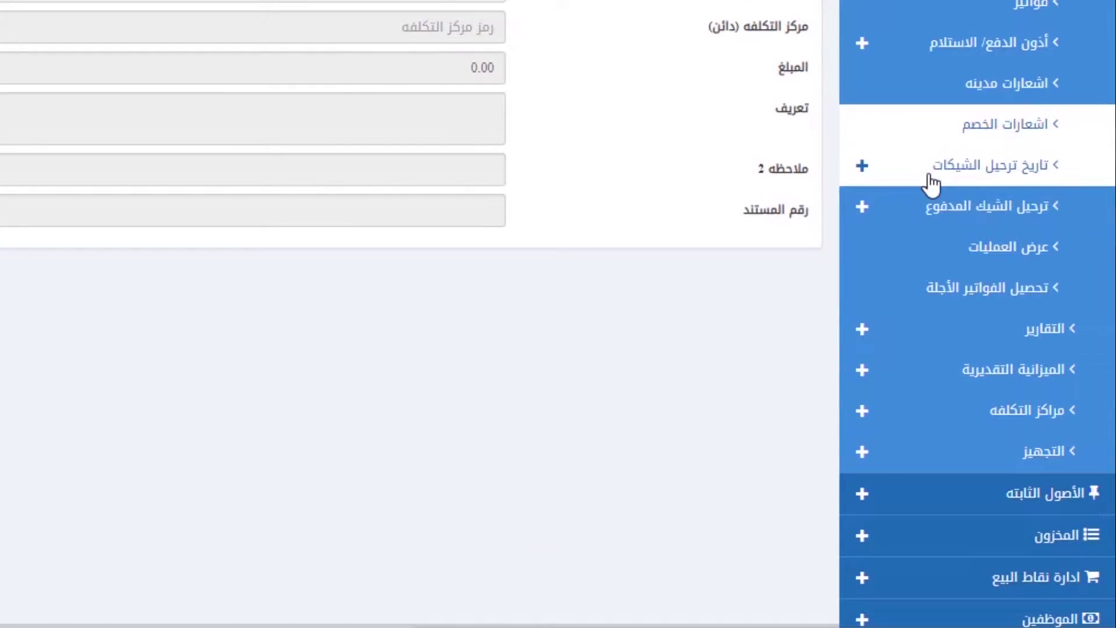
Step: Expand تاريخ ترحيل الشيكات in the sidebar to list its four cheque options
scroll(935, 180, up, 5)
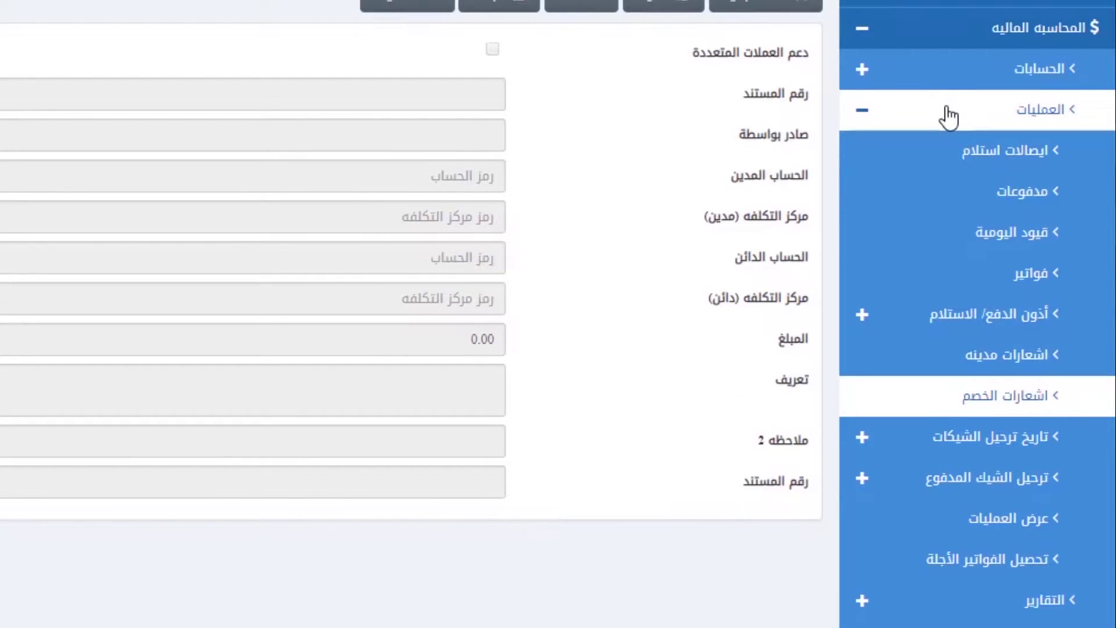
scroll(930, 447, down, 1)
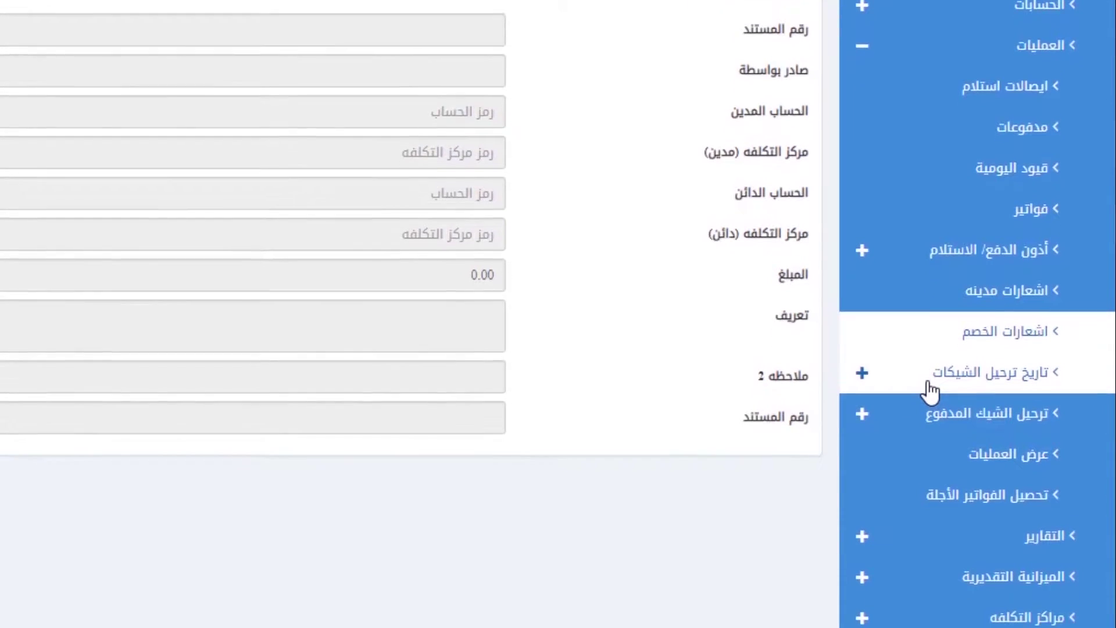
scroll(931, 393, down, 2)
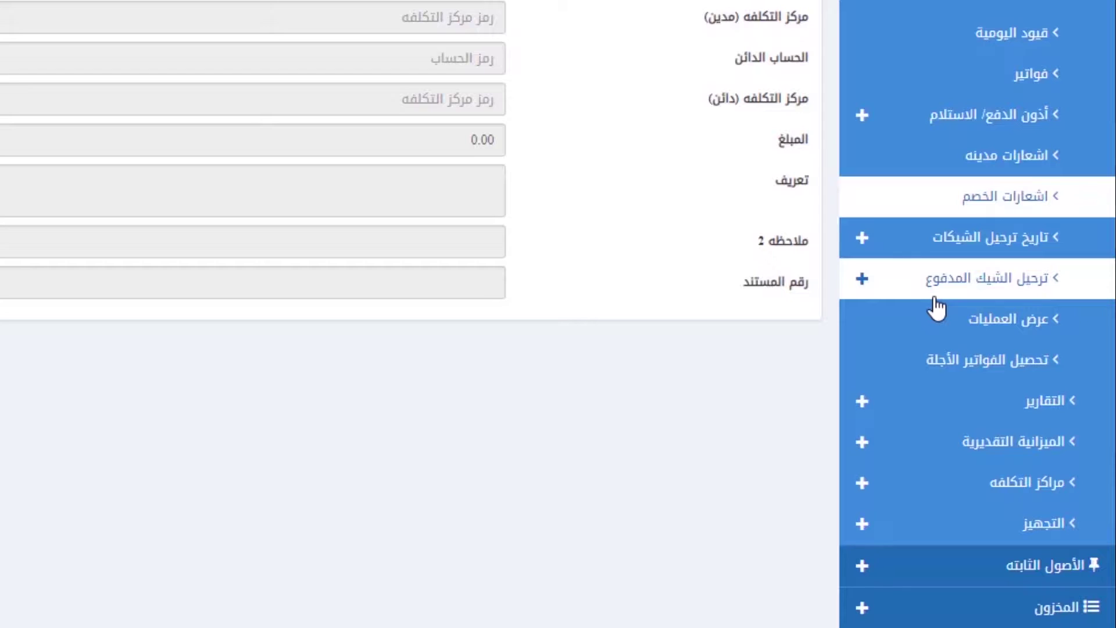
click(916, 251)
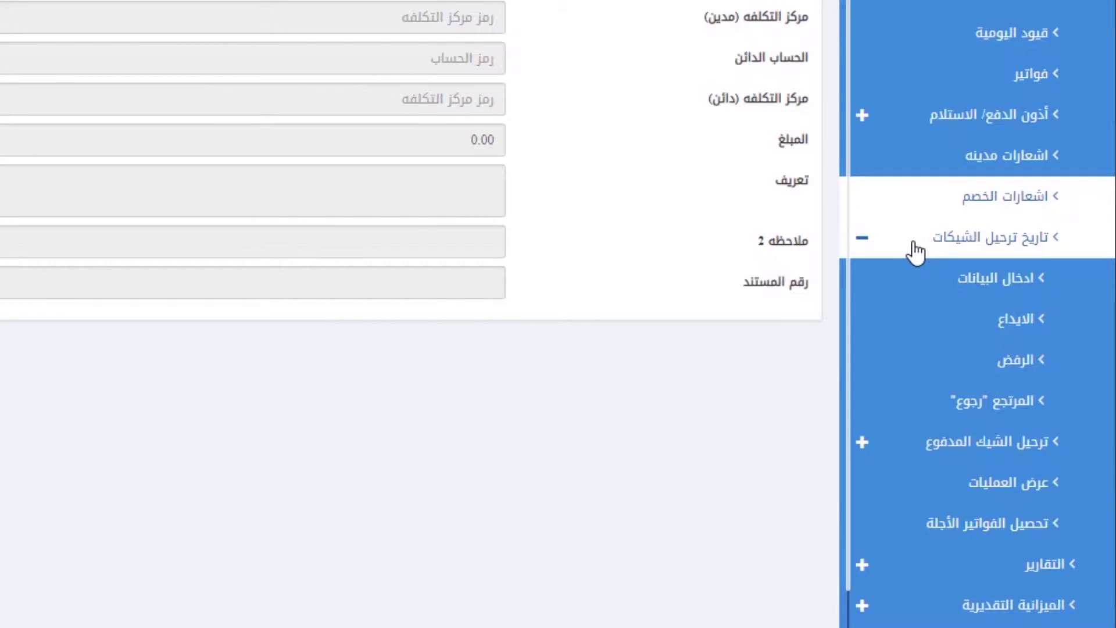
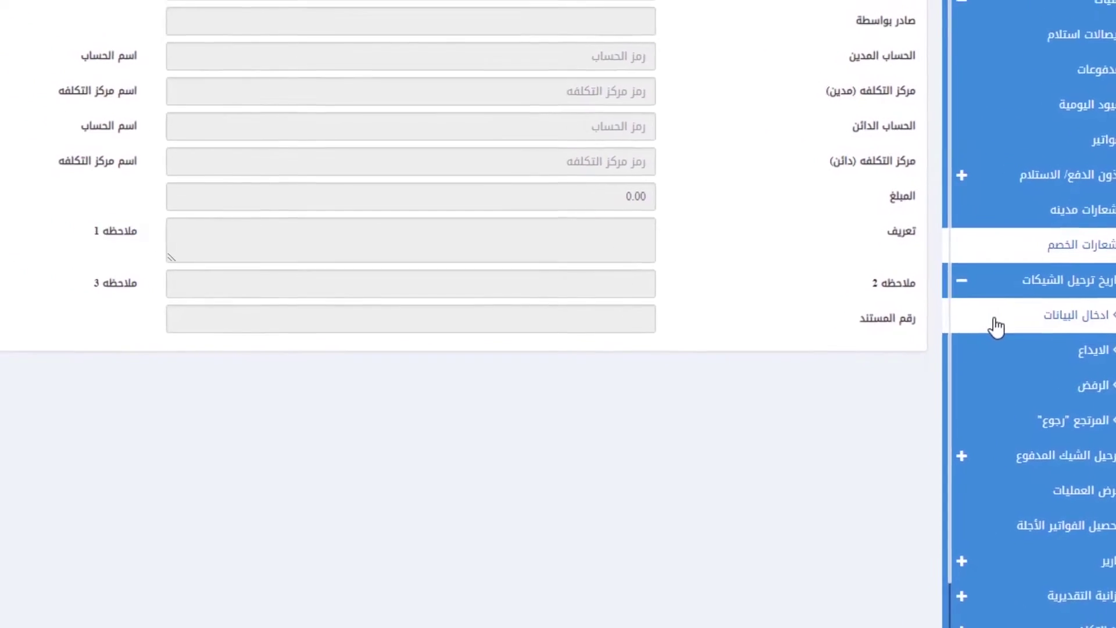
Step: Start a new cheque data entry, enter 15112018, and give row 1 cheque number 456
click(1050, 347)
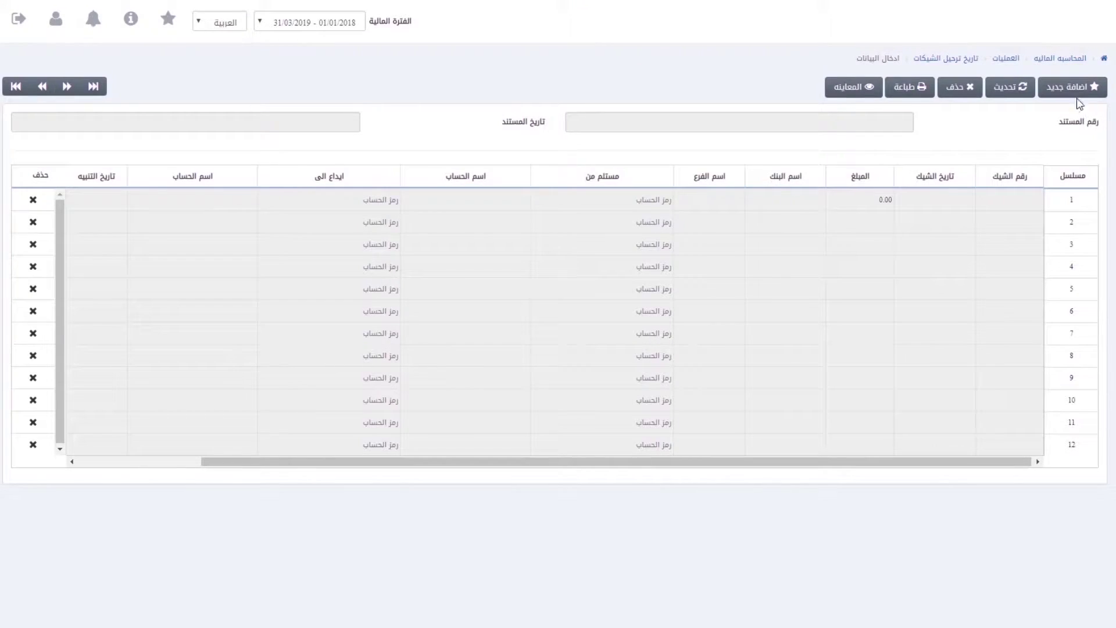
click(1069, 93)
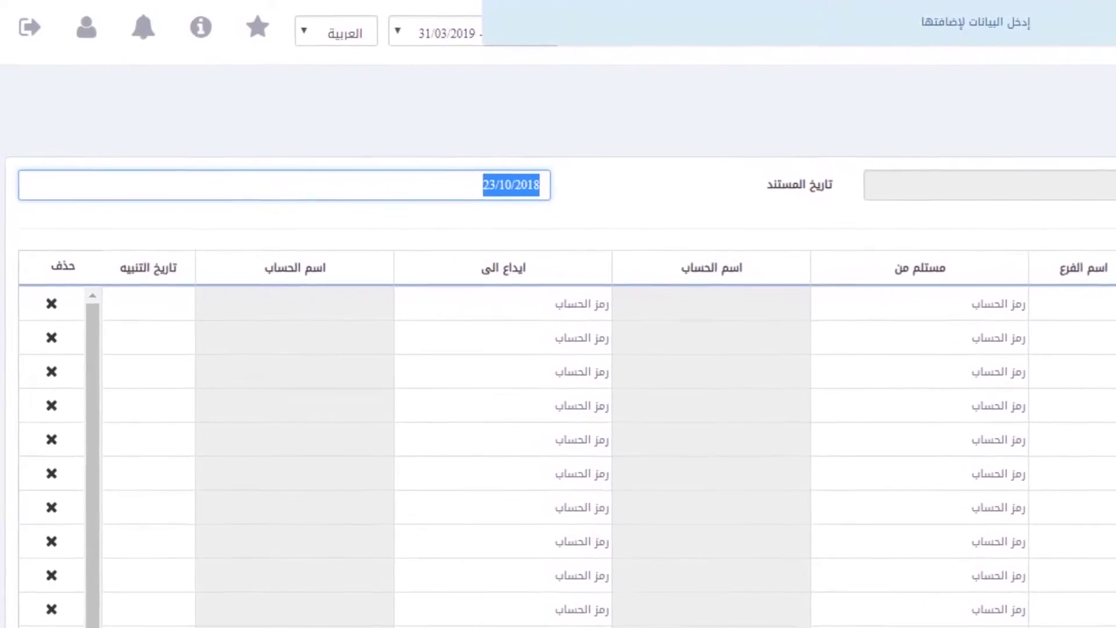
text(15/11/----)
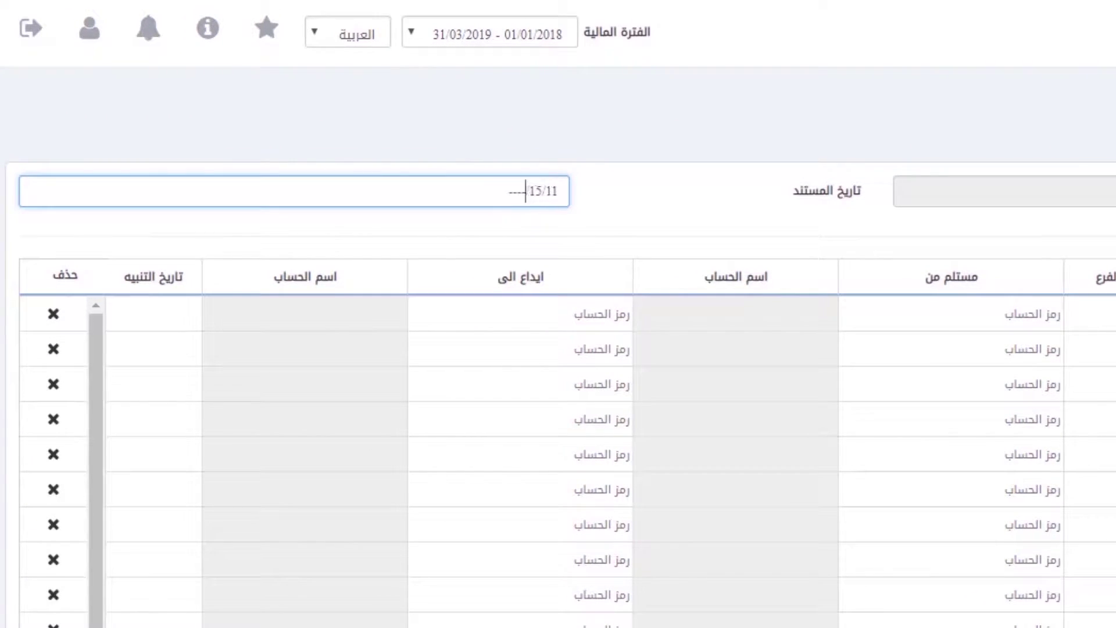
text(2018)
key(Tab)
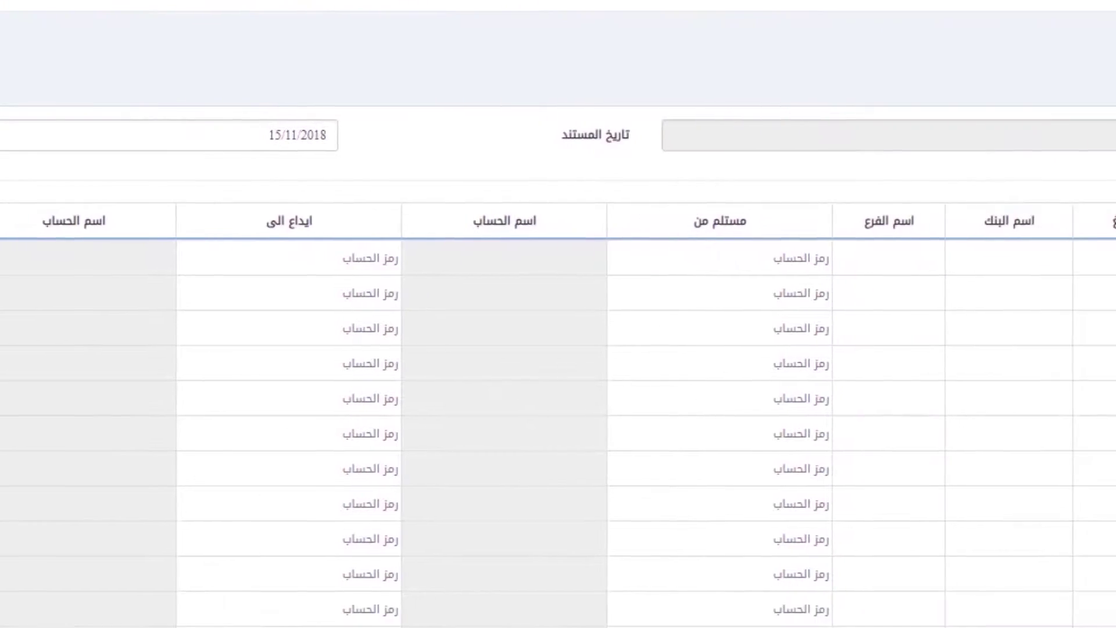
text(56)
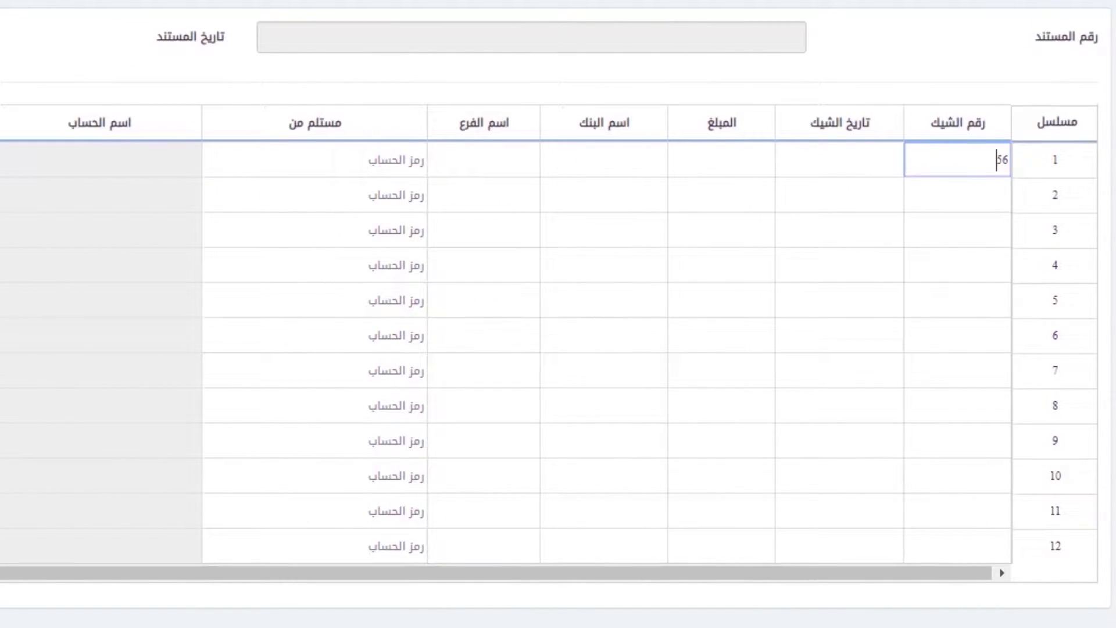
text(4)
text(56)
key(Tab)
Step: Fill row 1 with cheque date 15/10/2018, amount 8888, bank الراجحى and branch الهدا
text(15/10/2018)
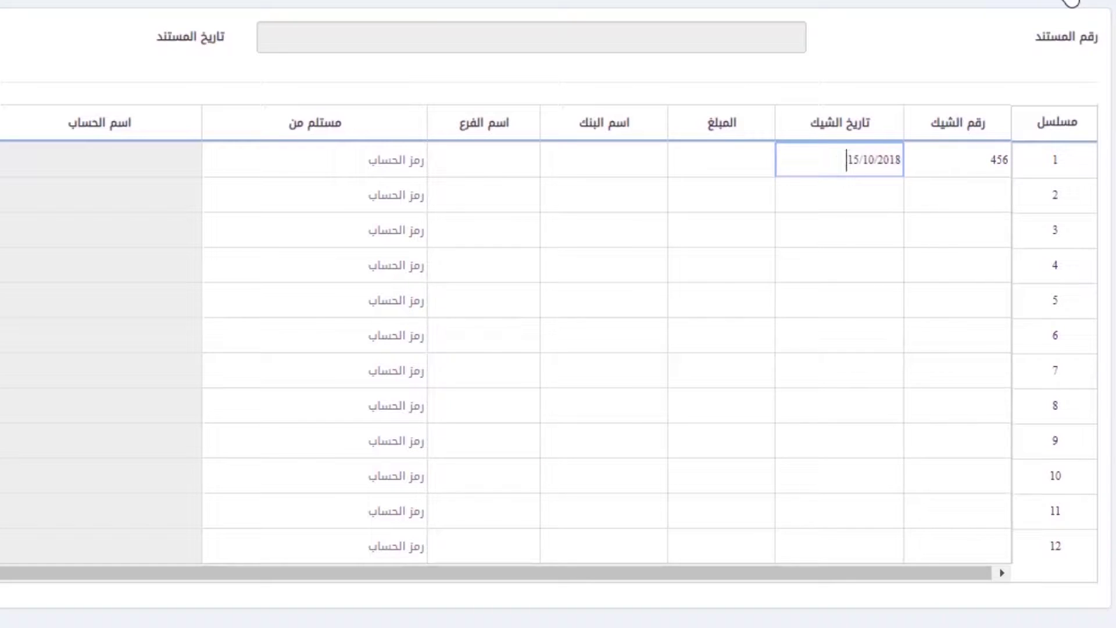
key(Tab)
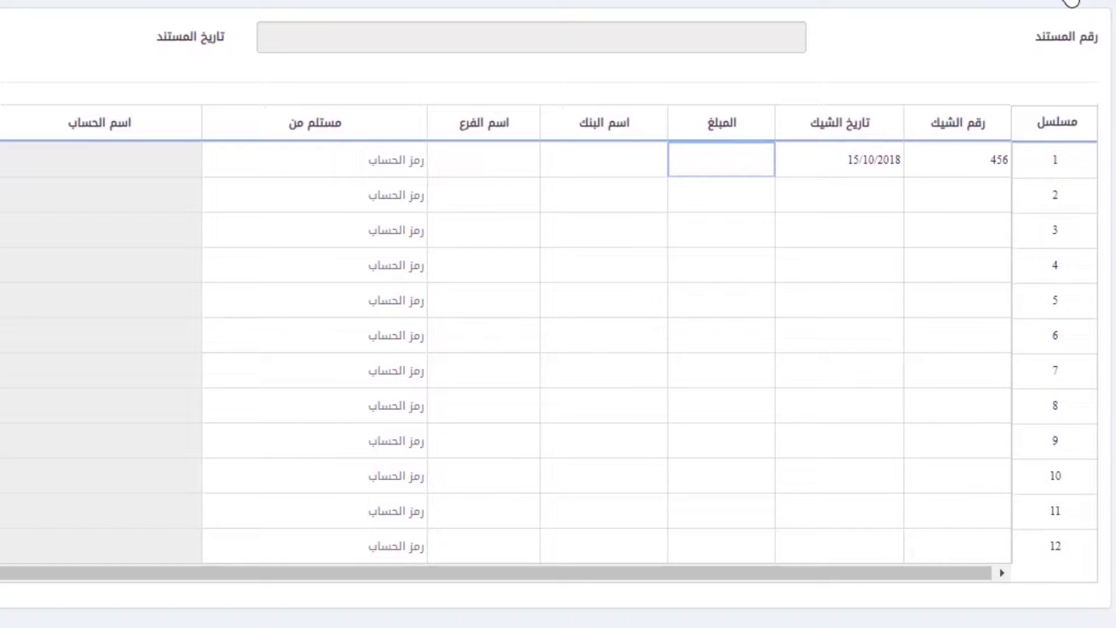
text(8888)
key(Tab)
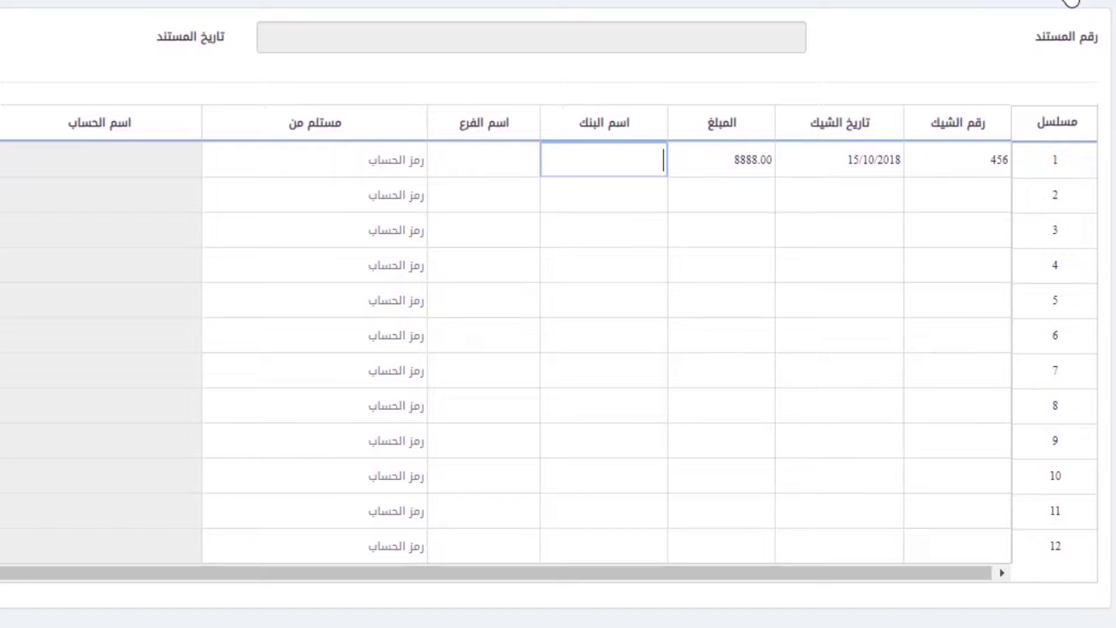
text(الراجحى)
key(Tab)
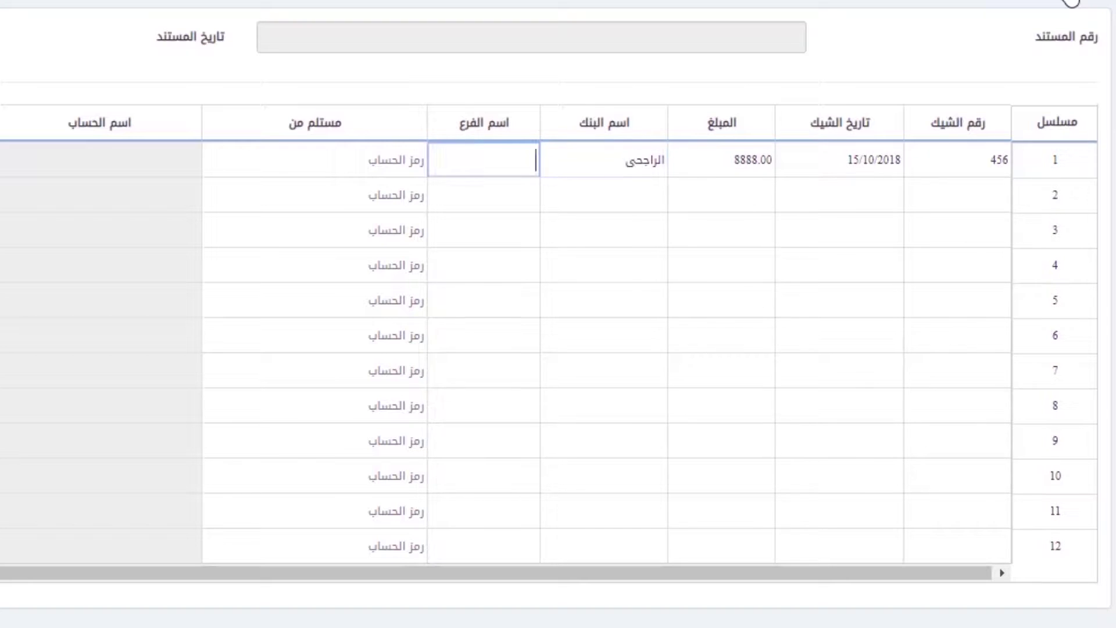
text(الهدا)
key(Tab)
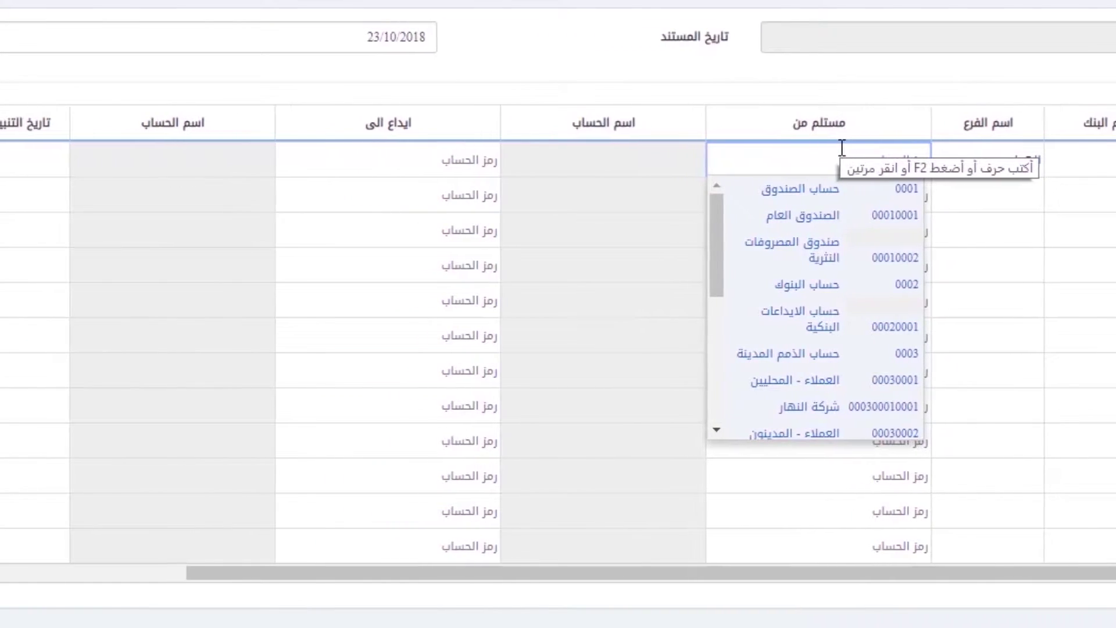
Step: Set the cheque's received-from account to شركة النهار and deposit account to 00020001
text(نها)
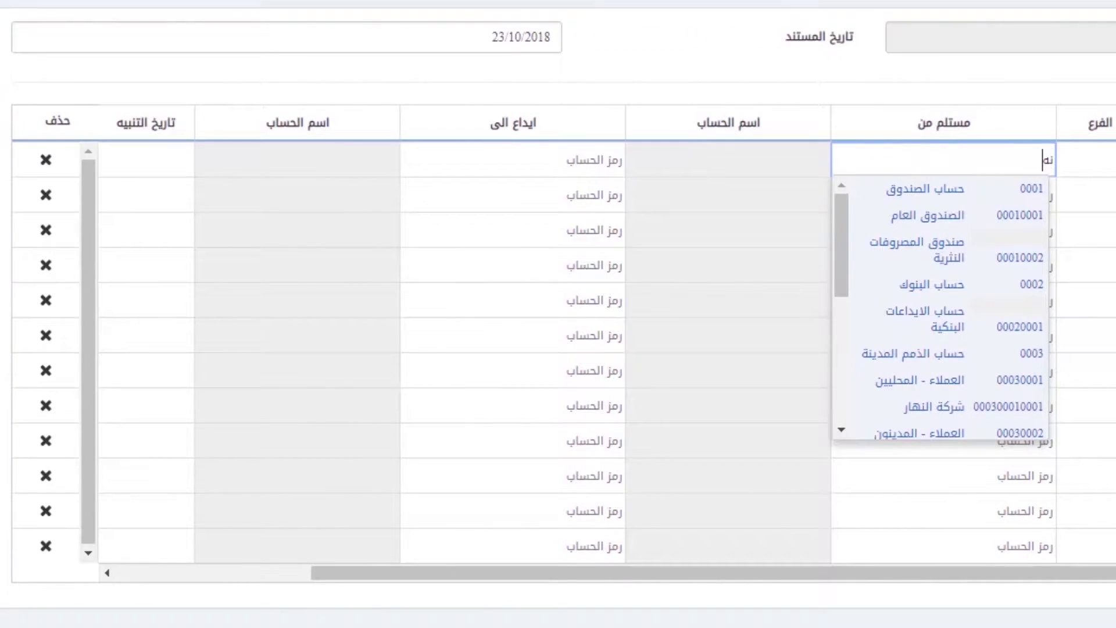
click(905, 196)
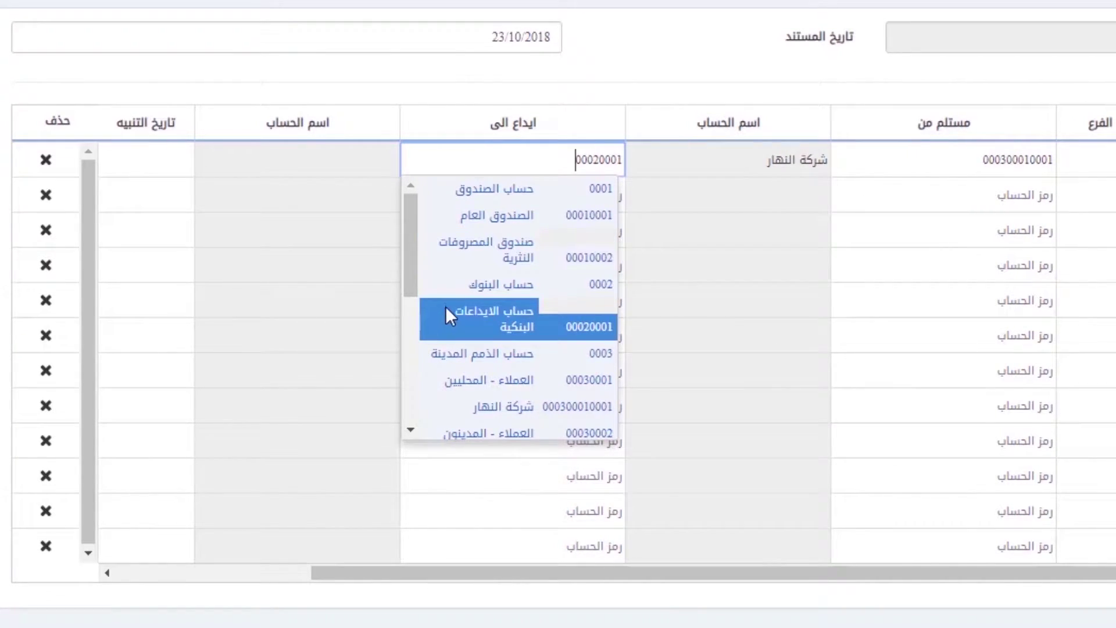
click(474, 324)
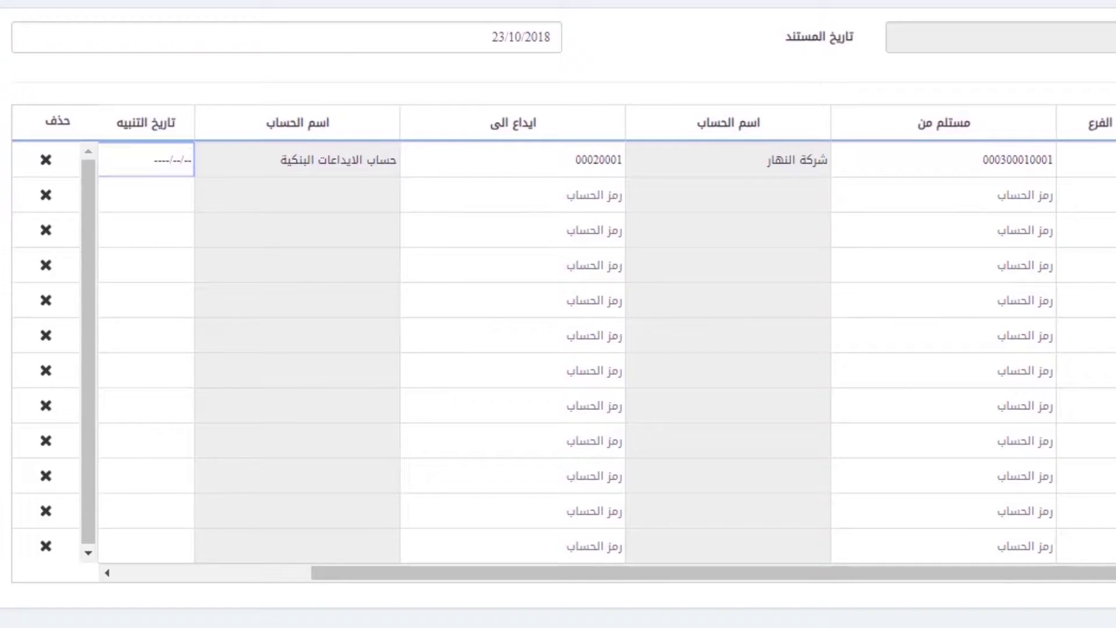
Step: Enter alert date 15/11/2018 and description تم, then save the cheque entry
text(15112018)
key(Tab)
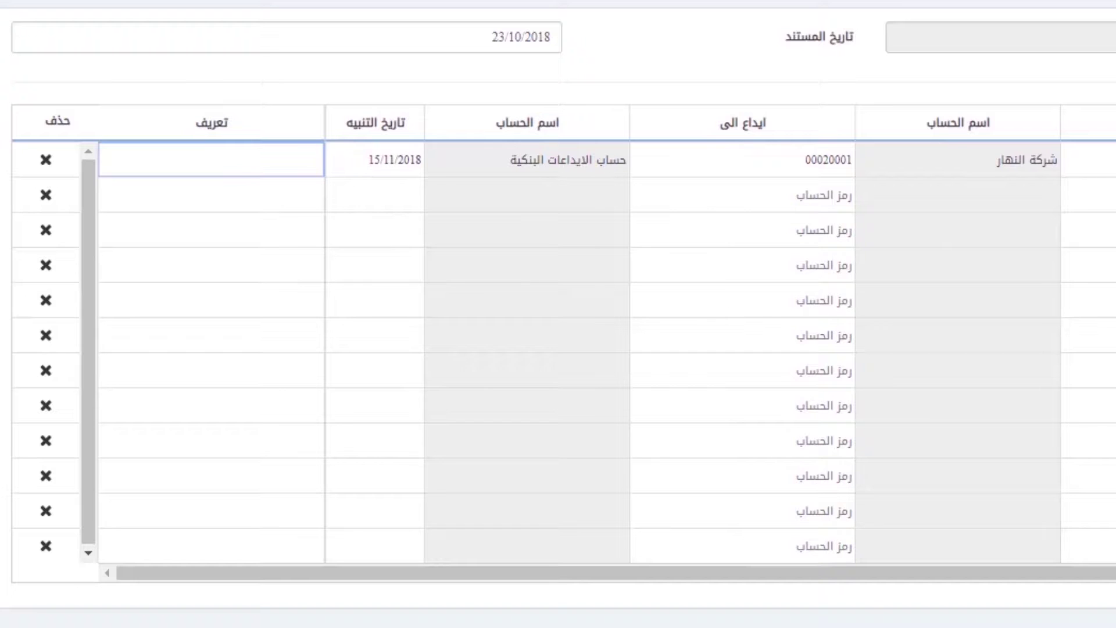
text(تم)
key(Tab)
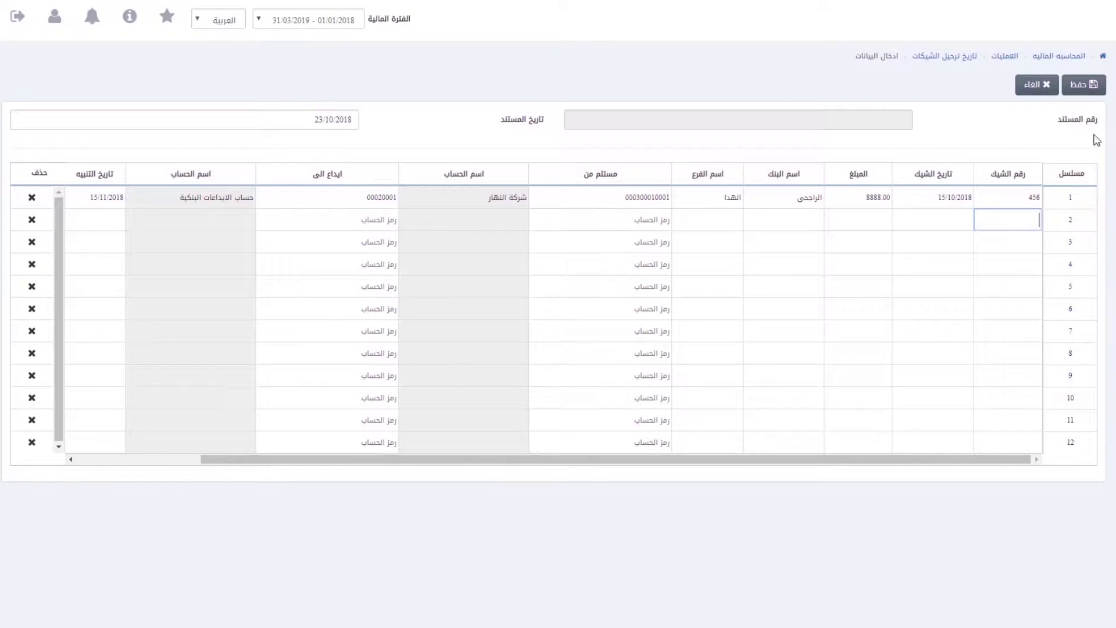
click(1094, 87)
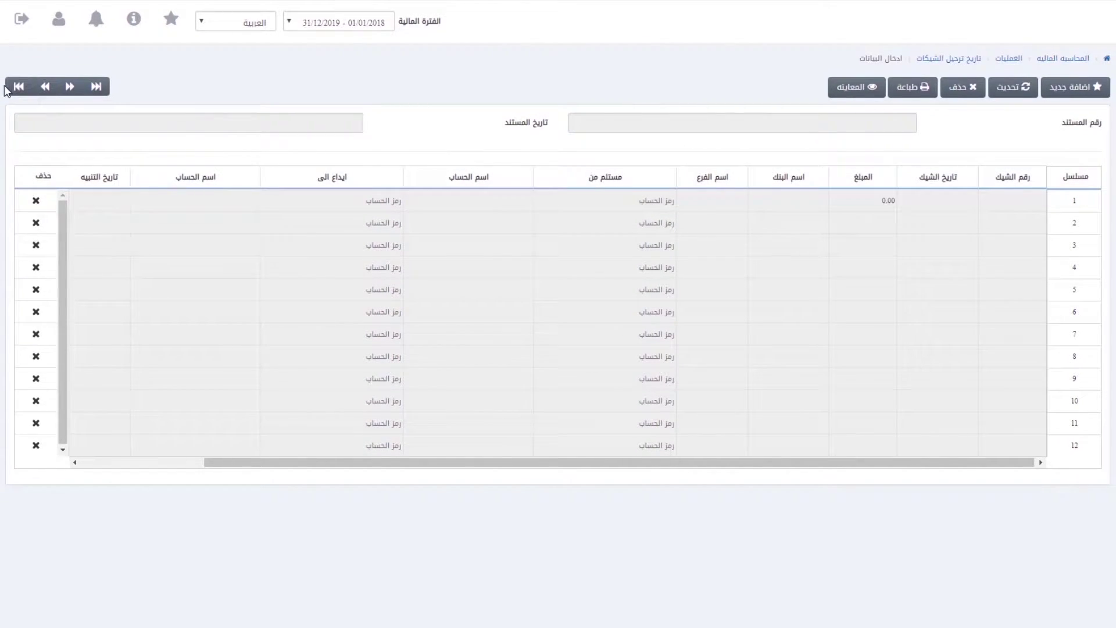
Step: Load cheque document 0003-15 by its number and save it
click(1025, 87)
click(856, 123)
text(0003-15)
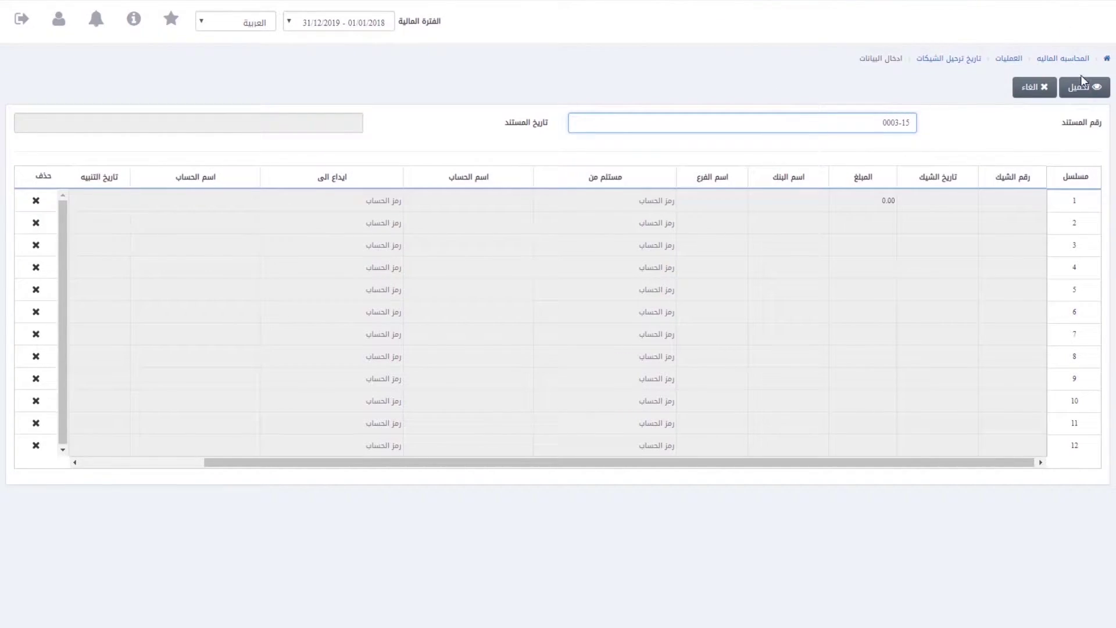
click(1084, 92)
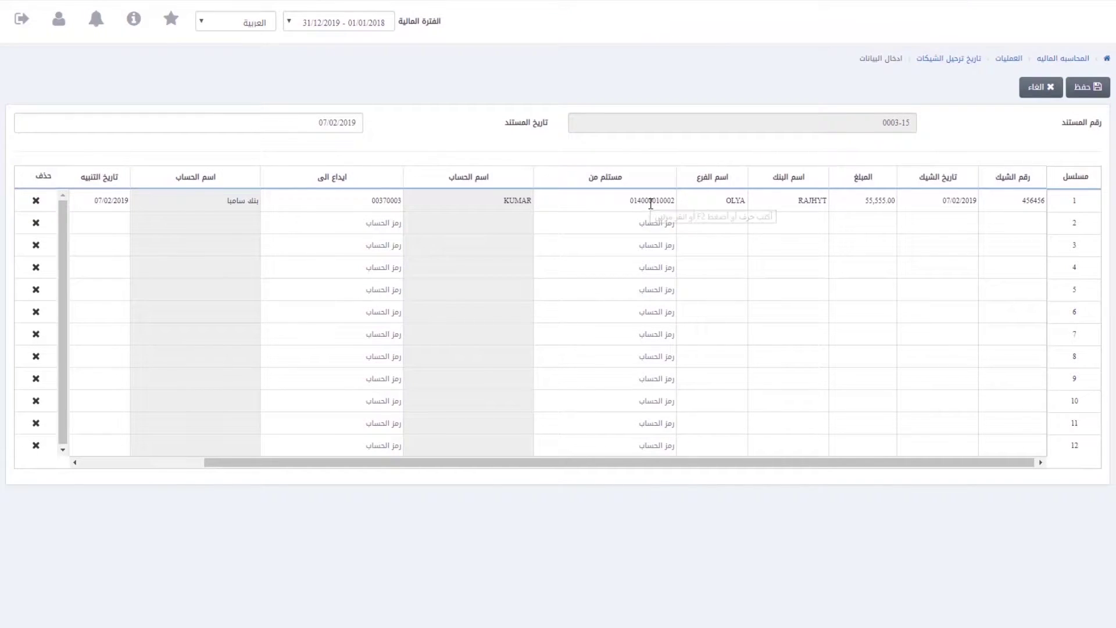
click(1089, 92)
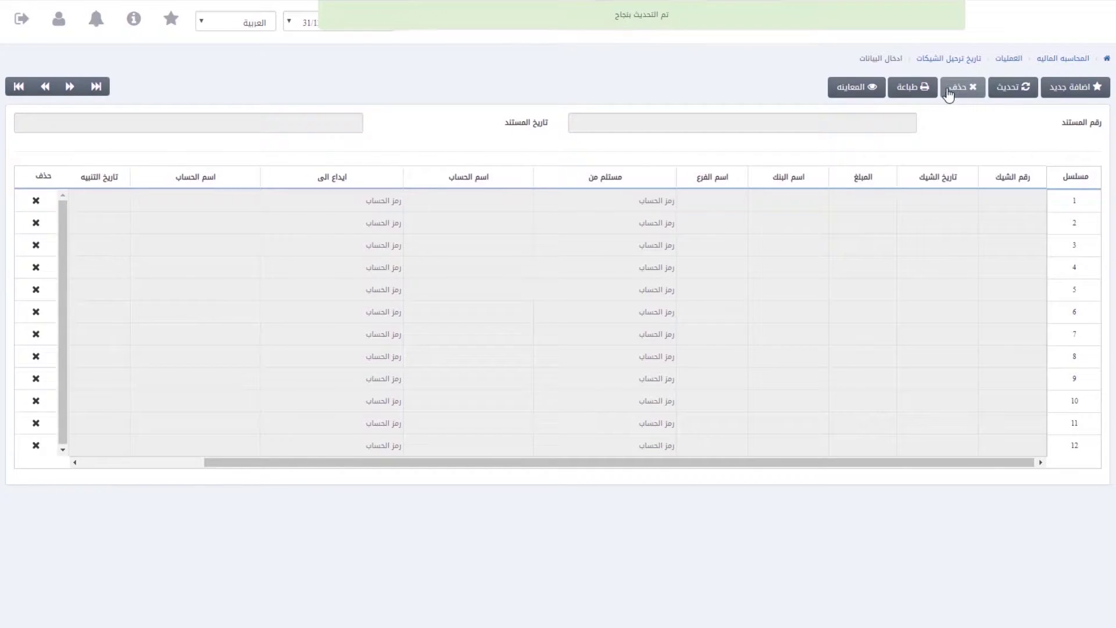
Step: Go back to cheque document 0003-14, delete it and confirm the deletion
click(44, 87)
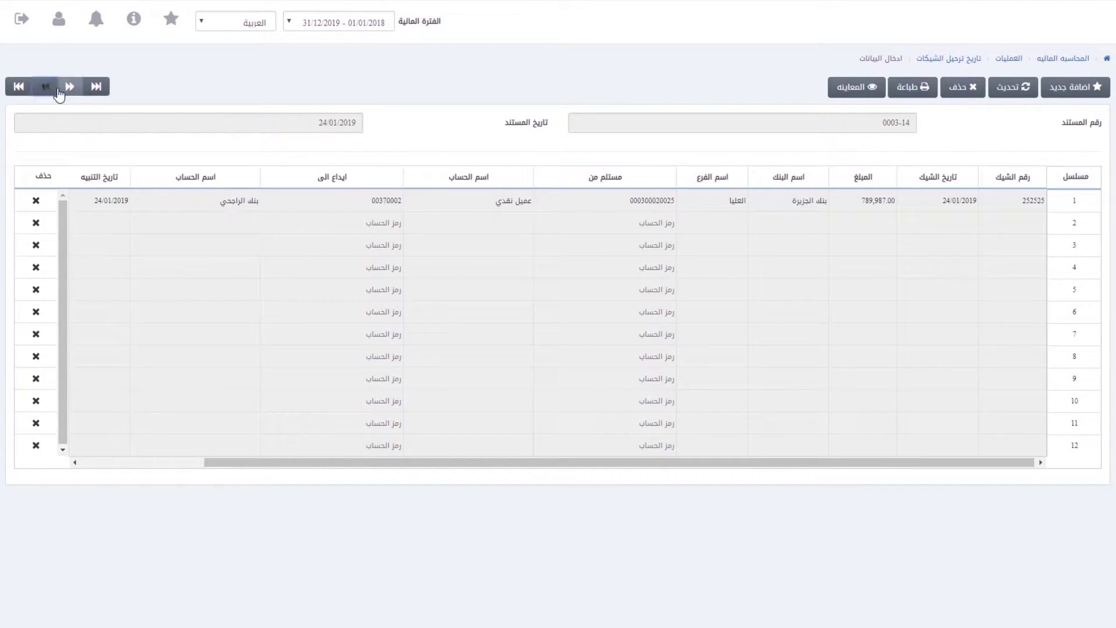
click(970, 88)
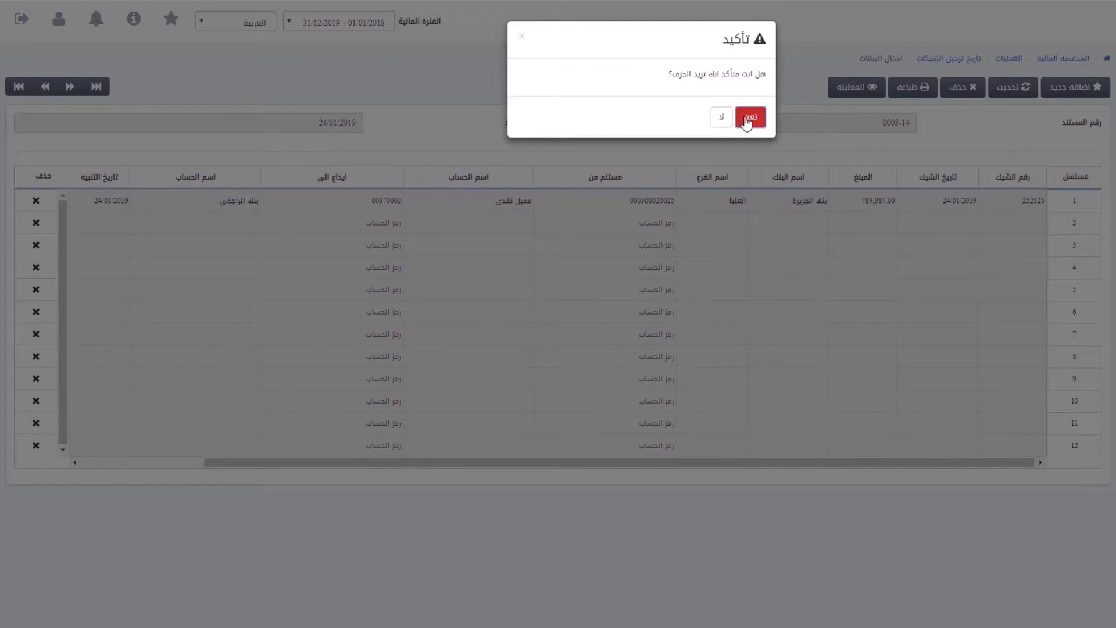
click(747, 119)
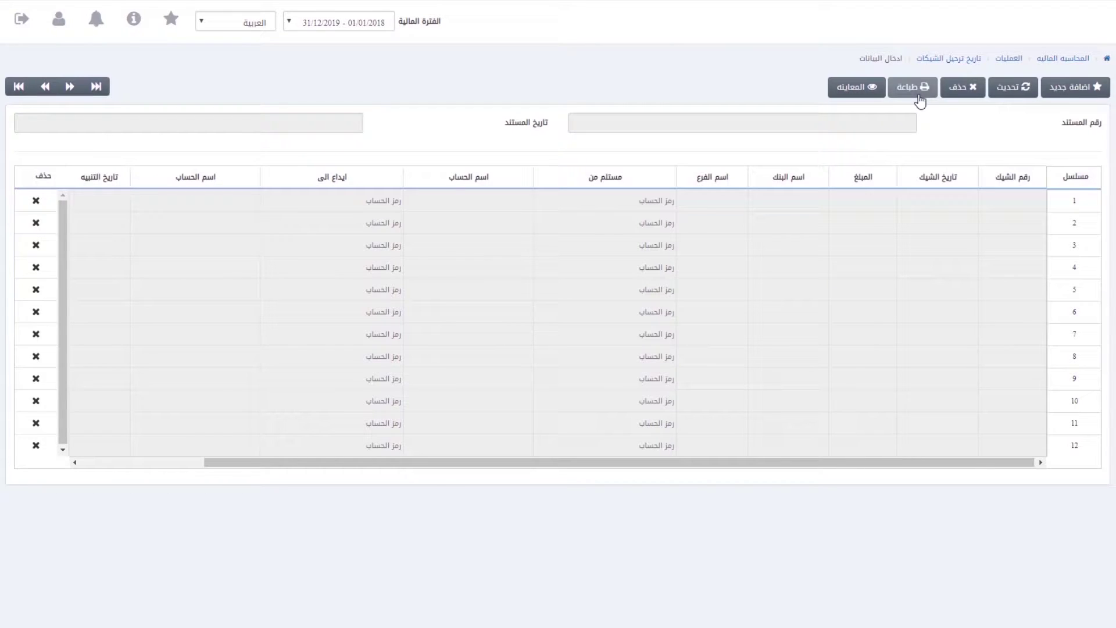
Step: Print the cheque document, then load document 0008-1 for viewing and cancel editing
click(921, 87)
key(Escape)
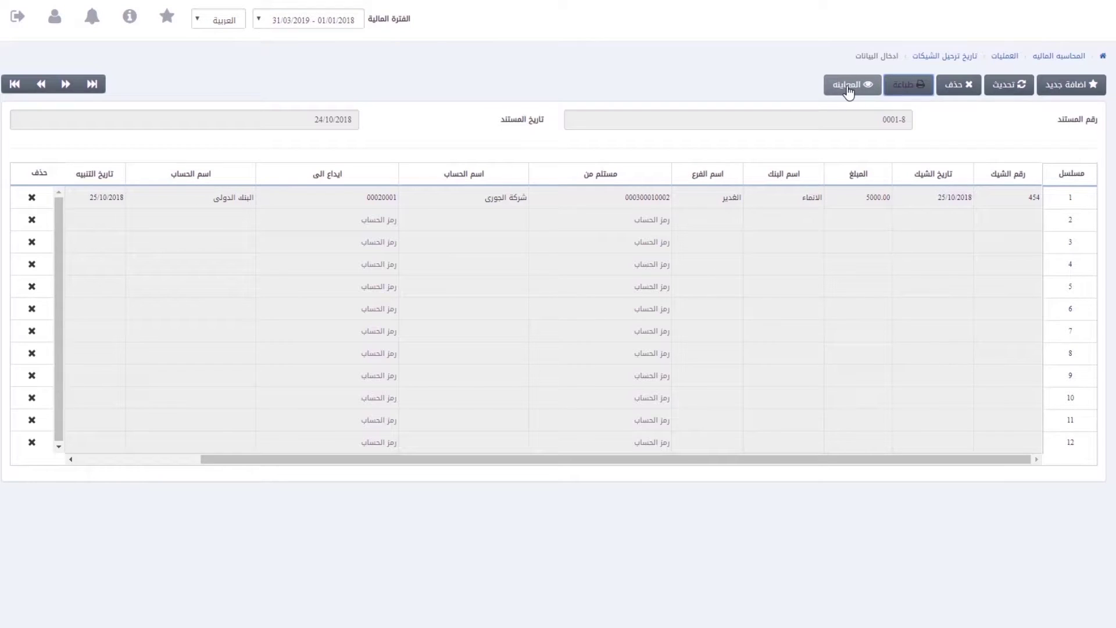
click(849, 89)
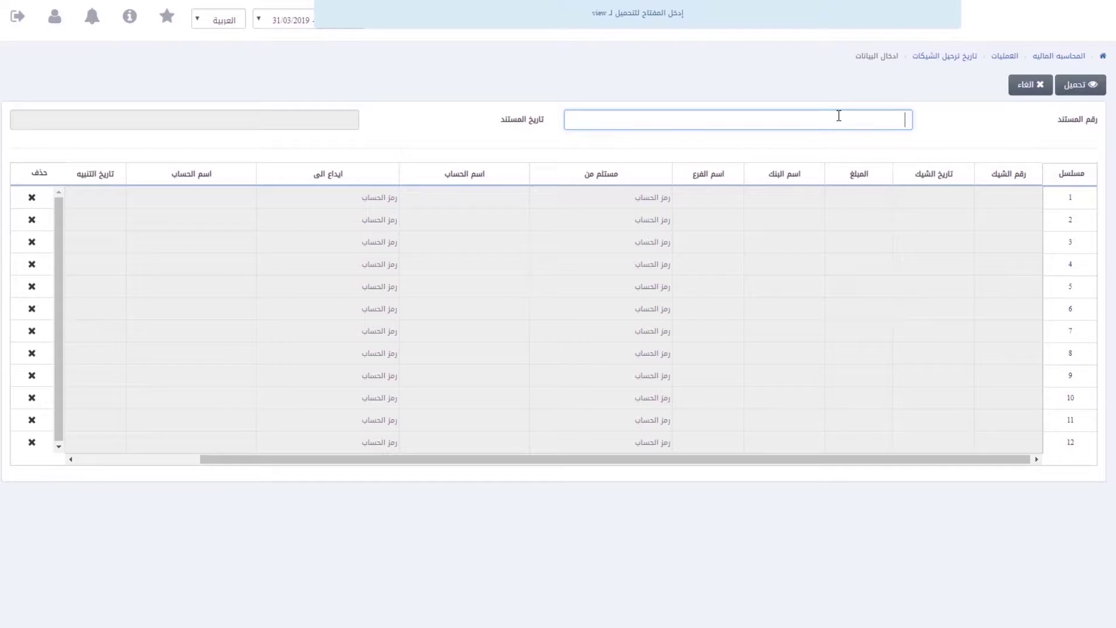
text(0008-1)
click(1090, 87)
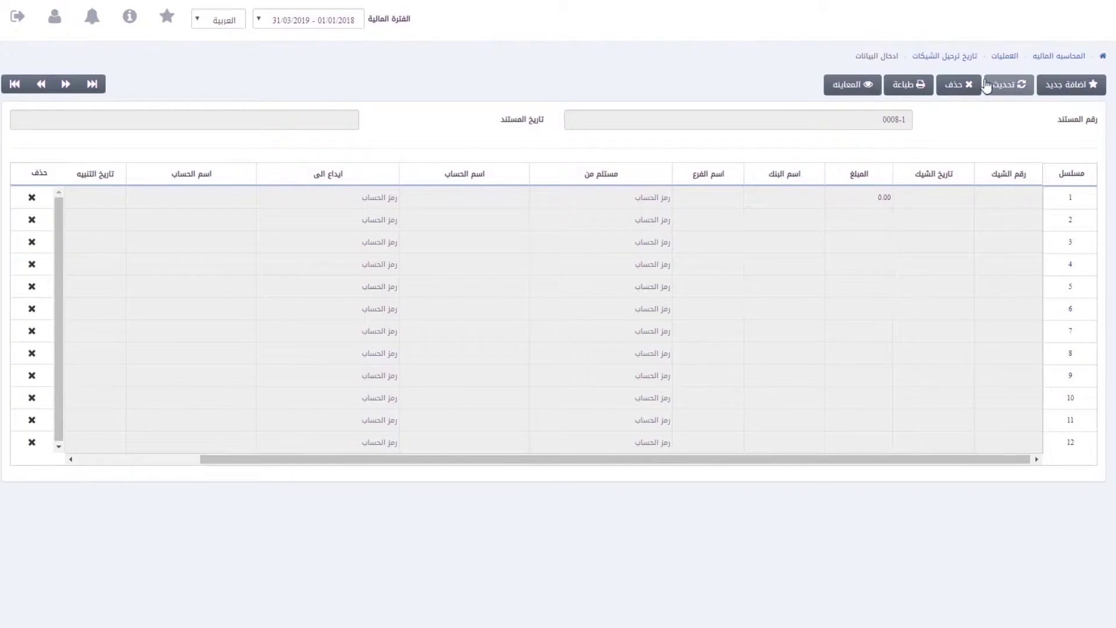
click(1021, 88)
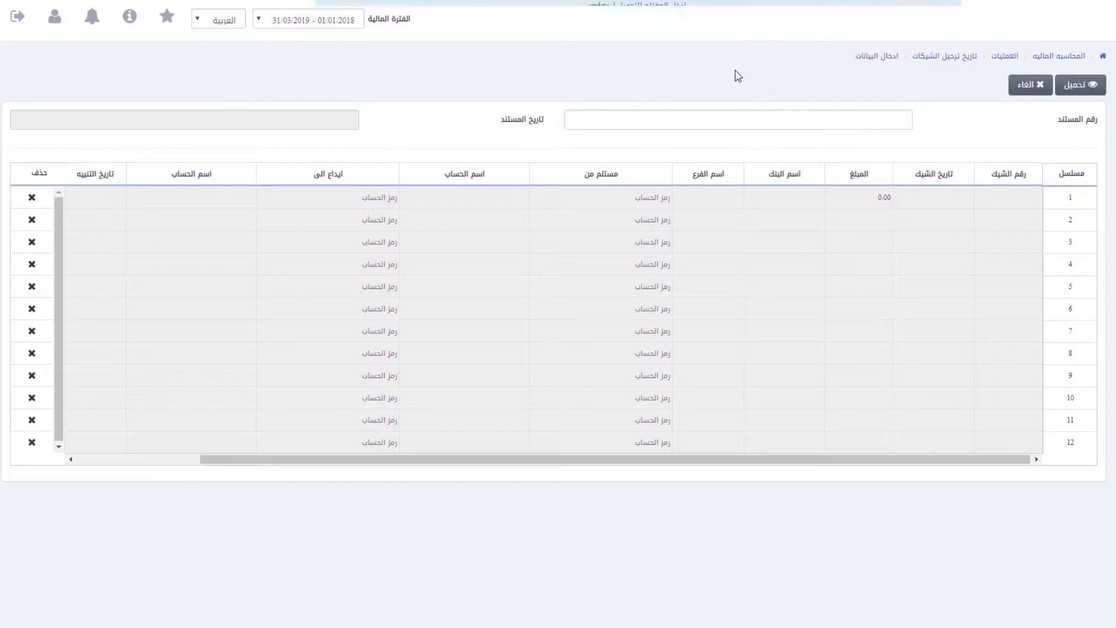
click(1014, 87)
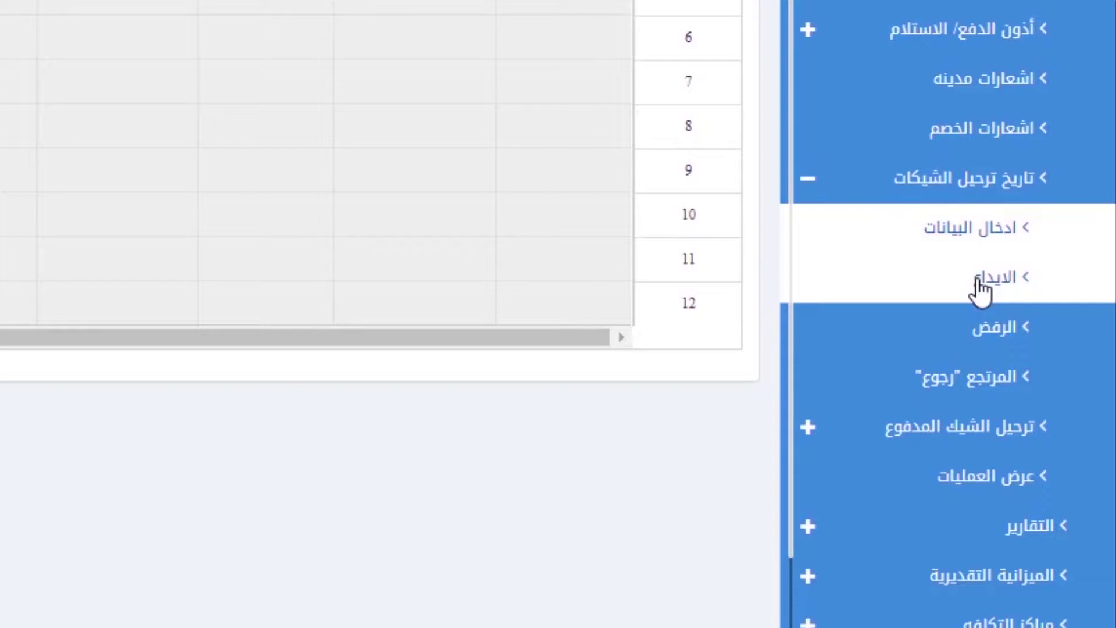
Step: On the cheque deposits page, filter by alert date from 25/10/2018 to 25/10/2018
click(981, 291)
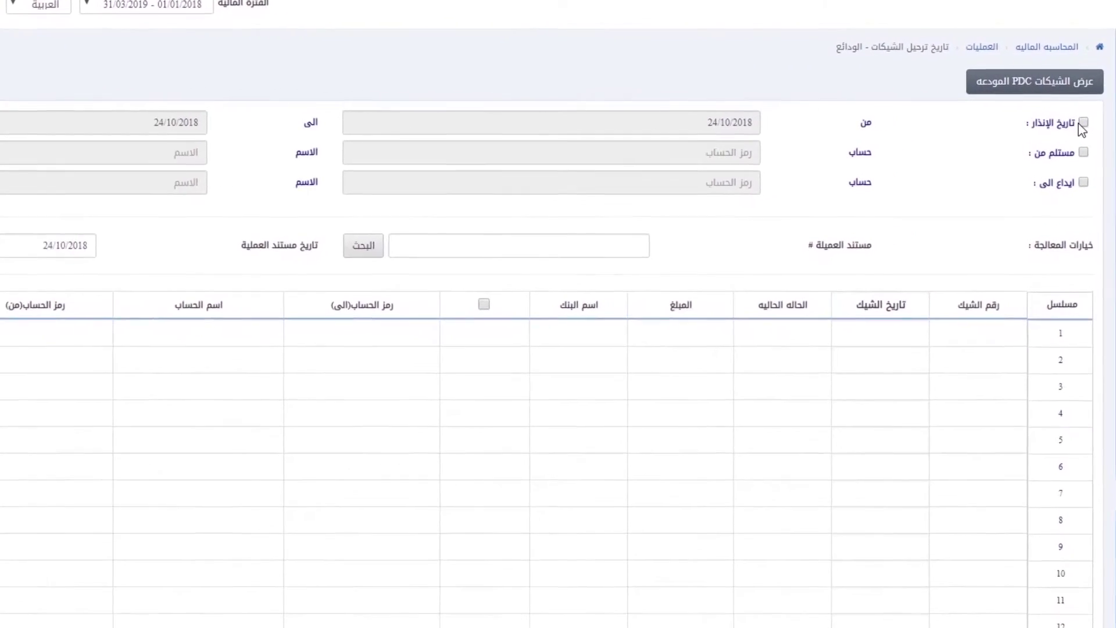
click(1066, 132)
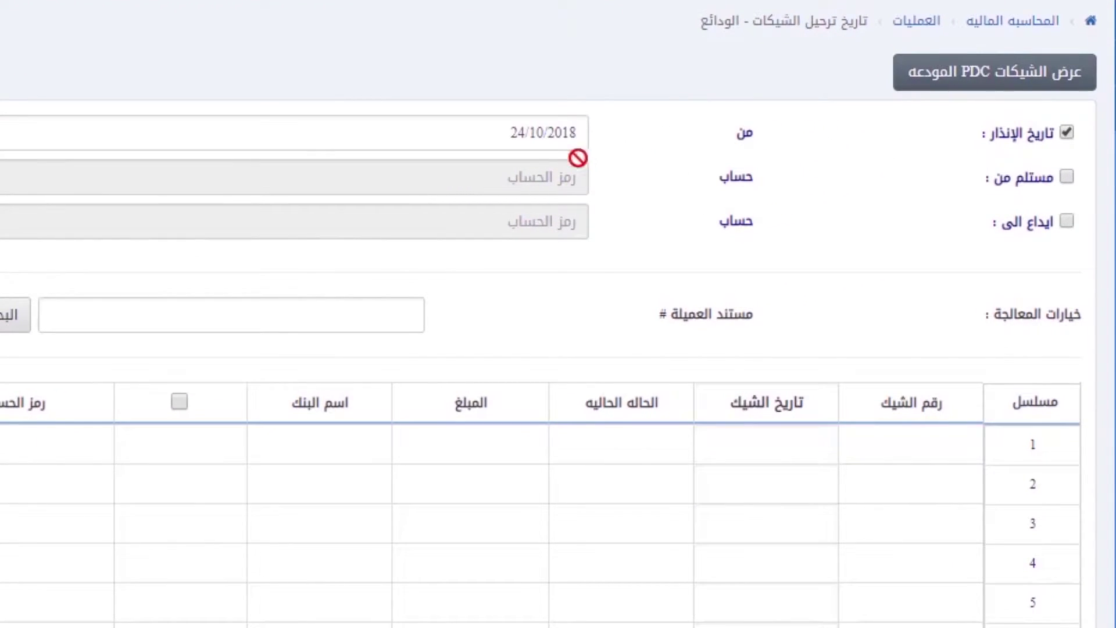
click(517, 132)
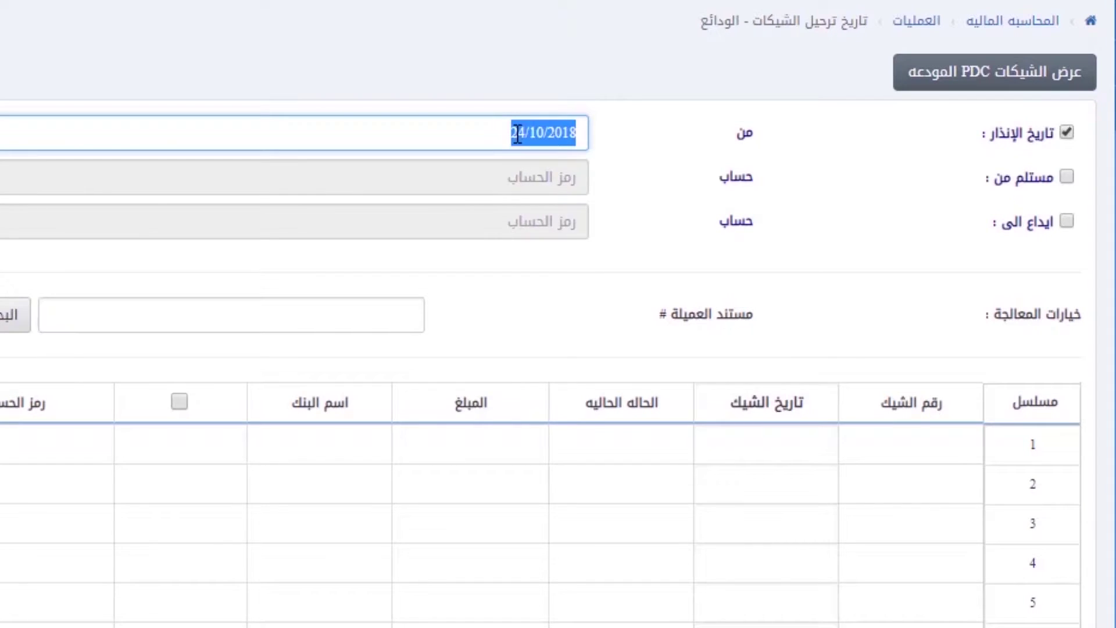
double_click(517, 134)
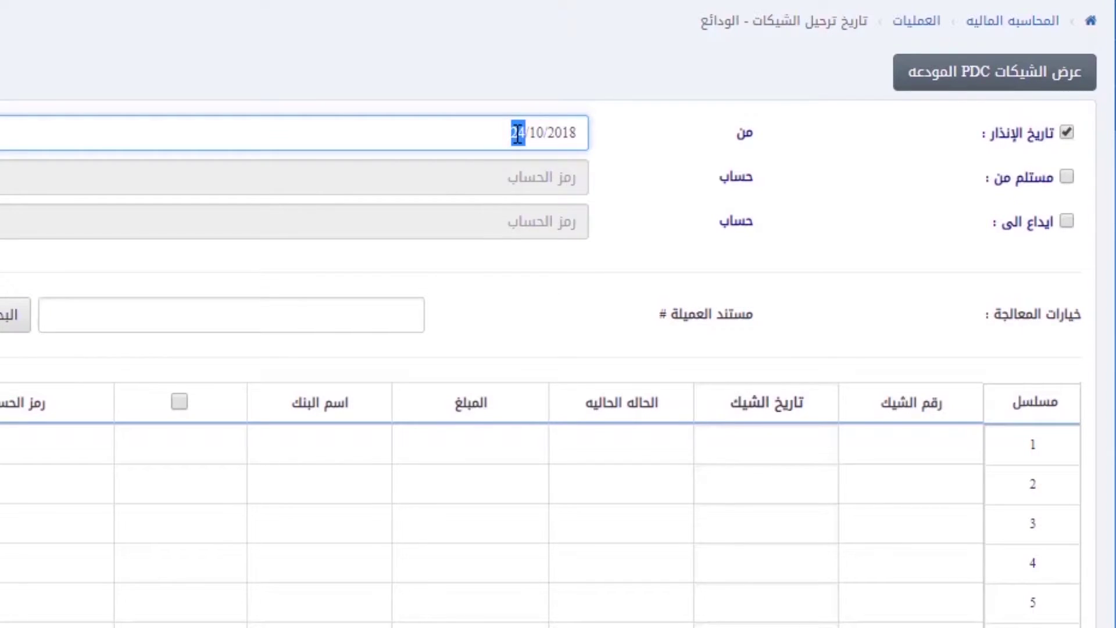
text(25)
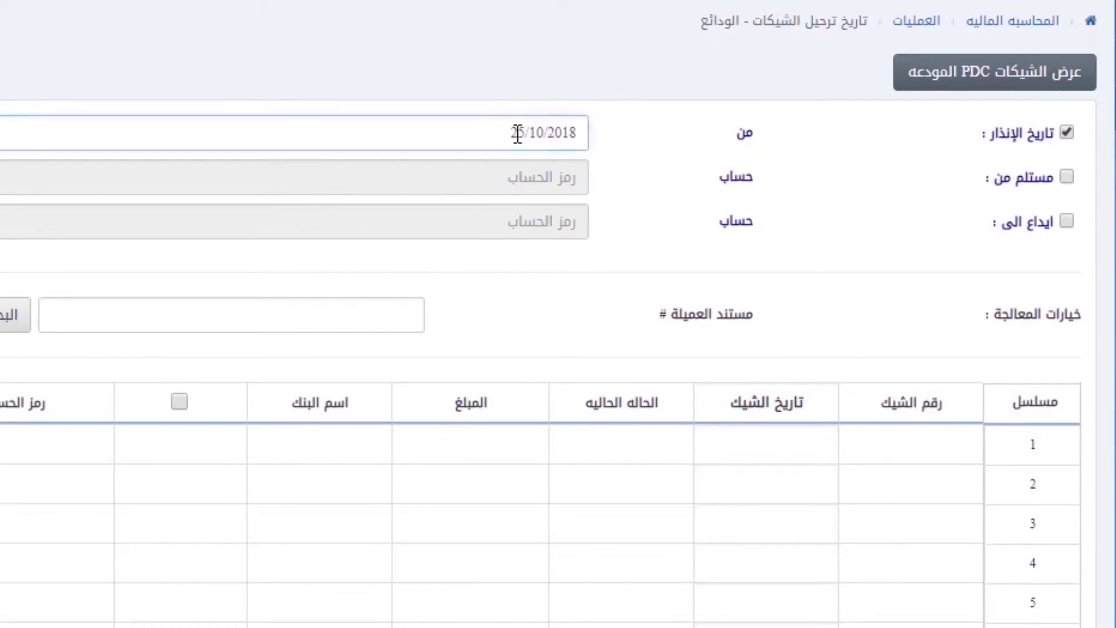
key(Tab)
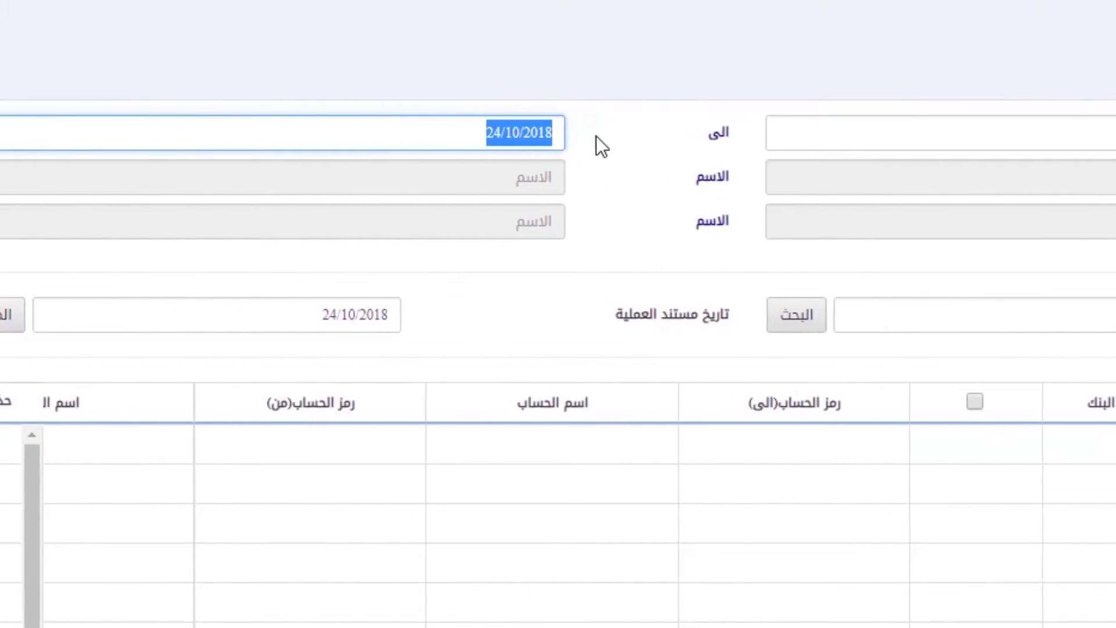
click(573, 134)
double_click(575, 136)
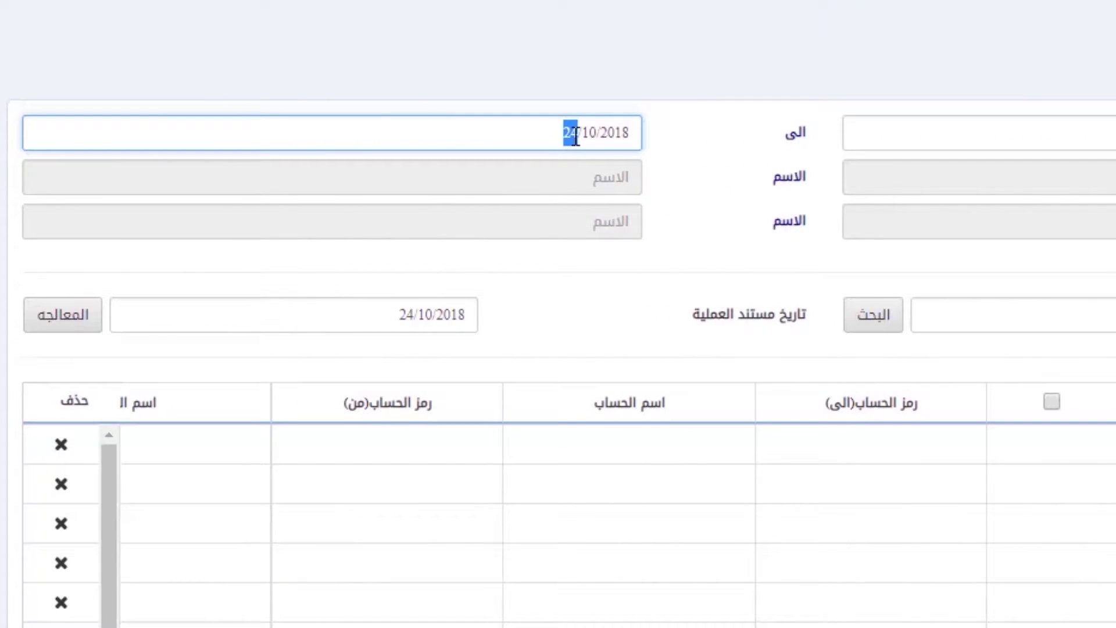
text(25)
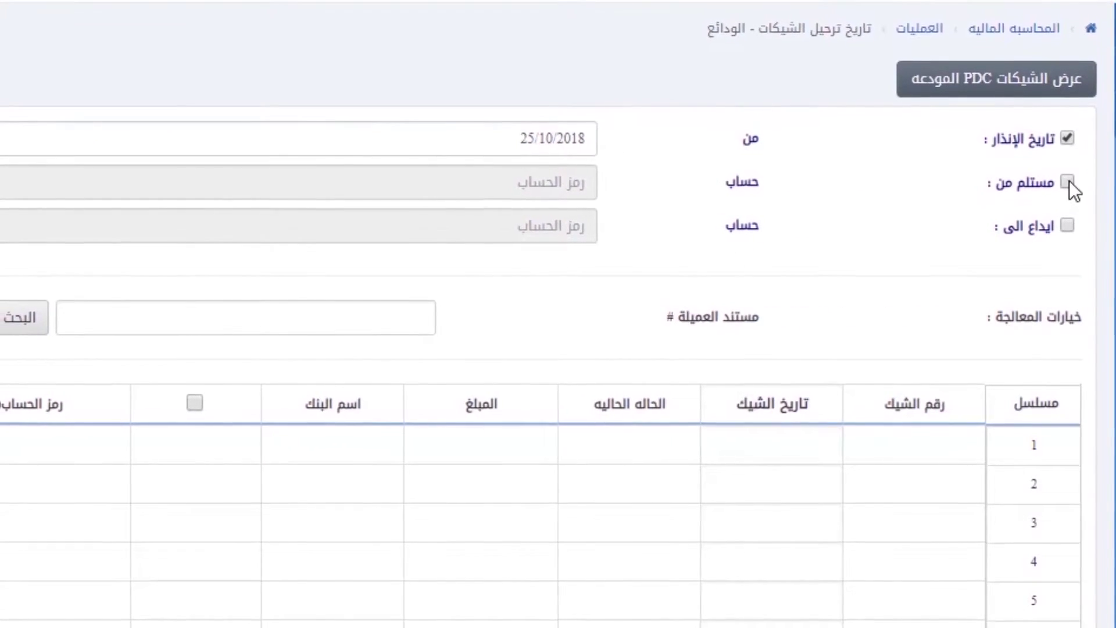
click(1069, 183)
click(581, 183)
text(ور)
click(576, 222)
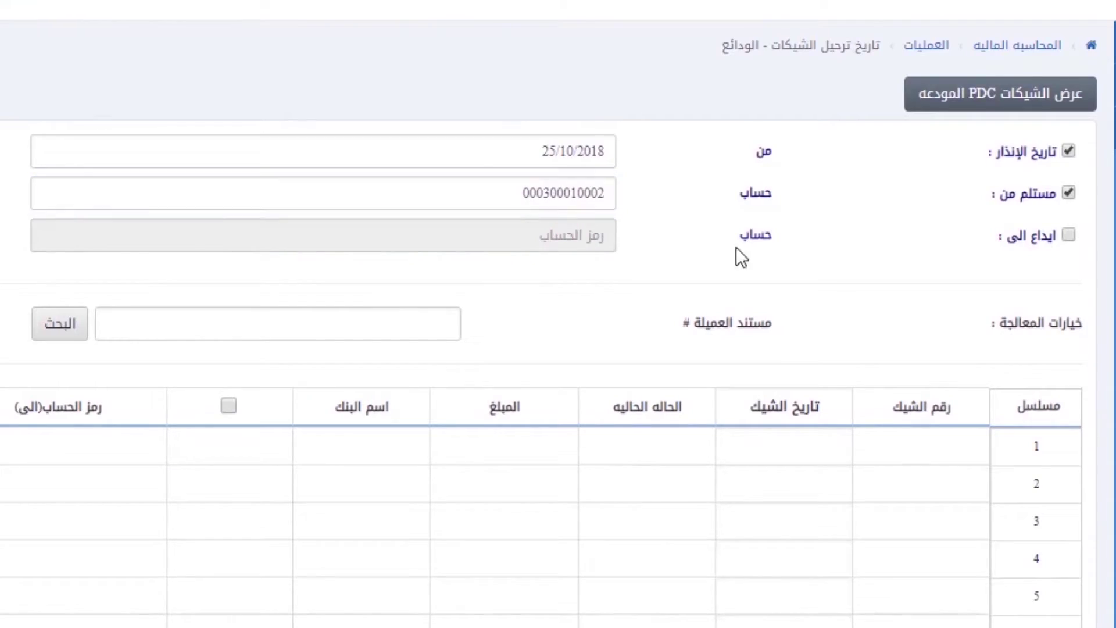
click(1067, 234)
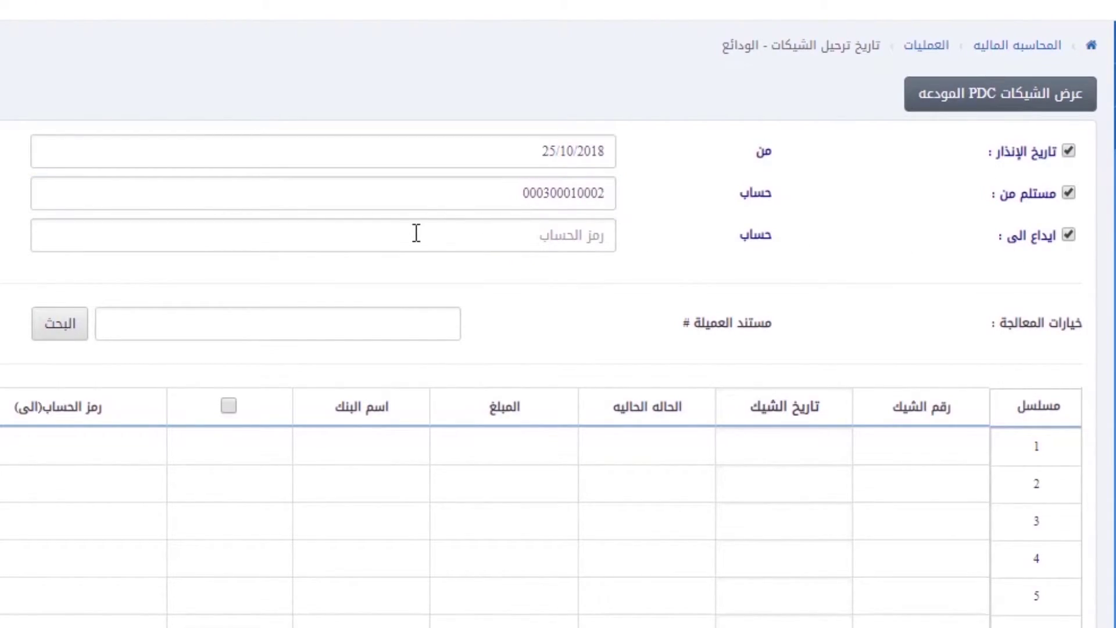
click(416, 232)
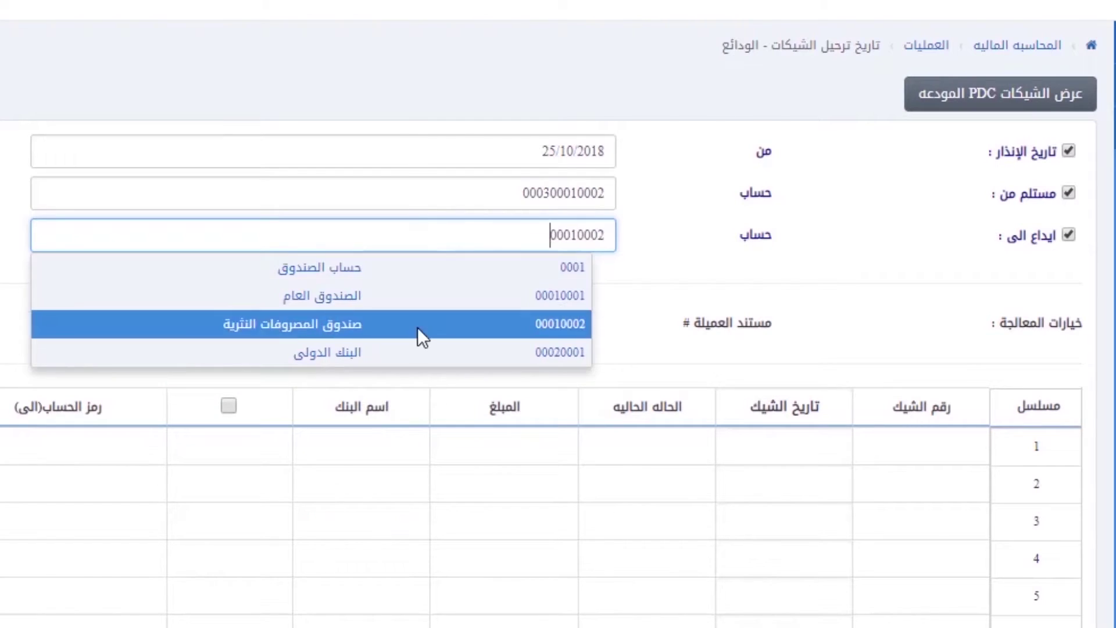
click(417, 352)
click(371, 329)
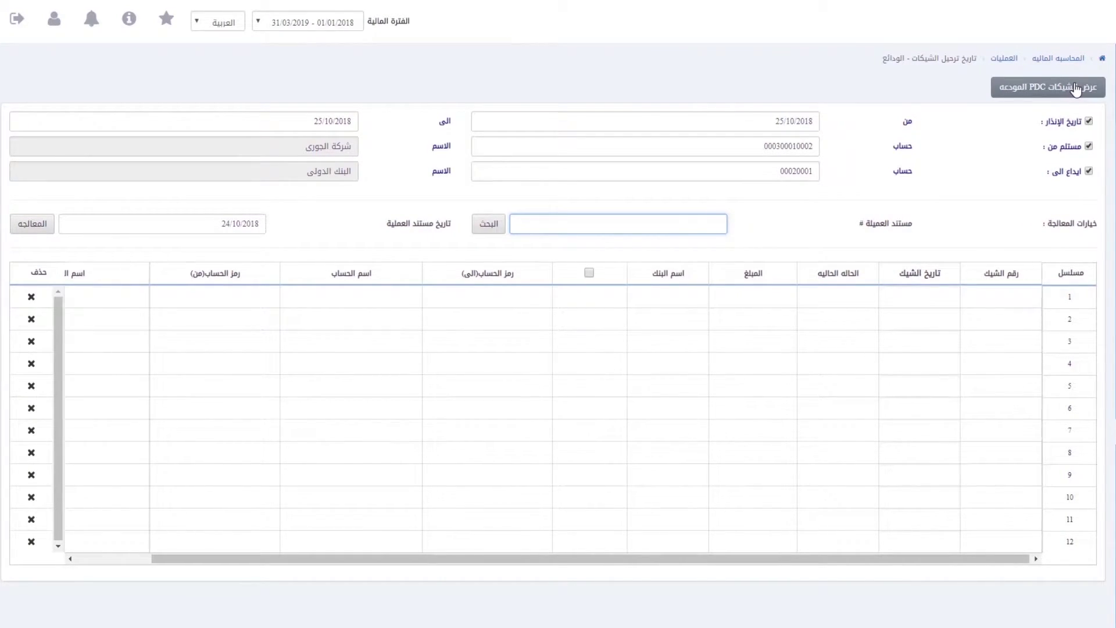
click(1076, 88)
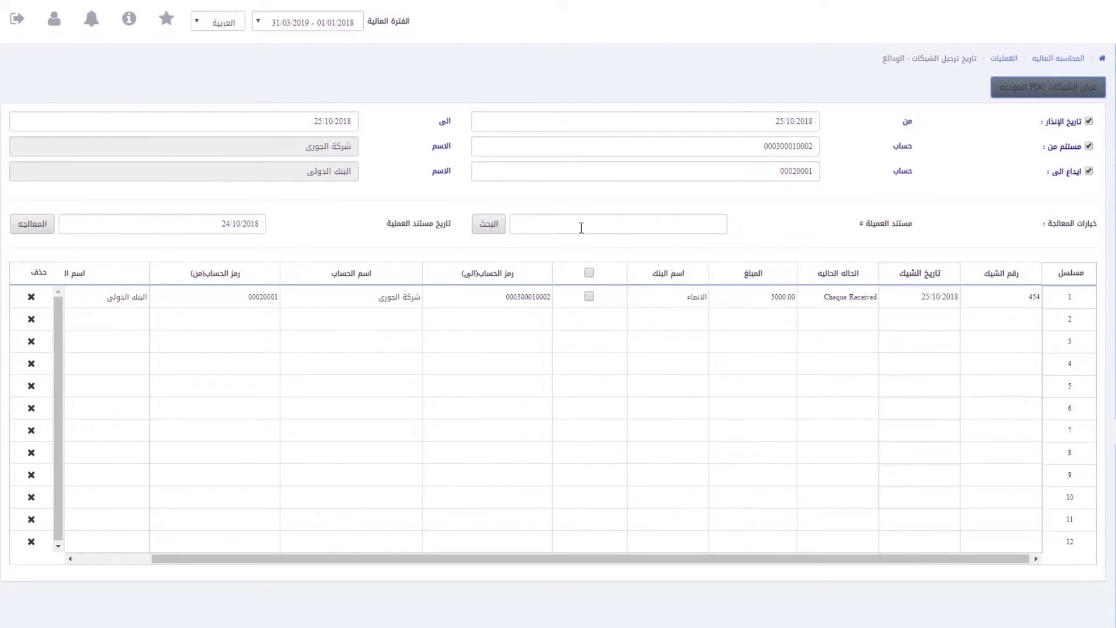
Step: Mark cheque 454 and process its deposit under transaction document 87887
click(589, 298)
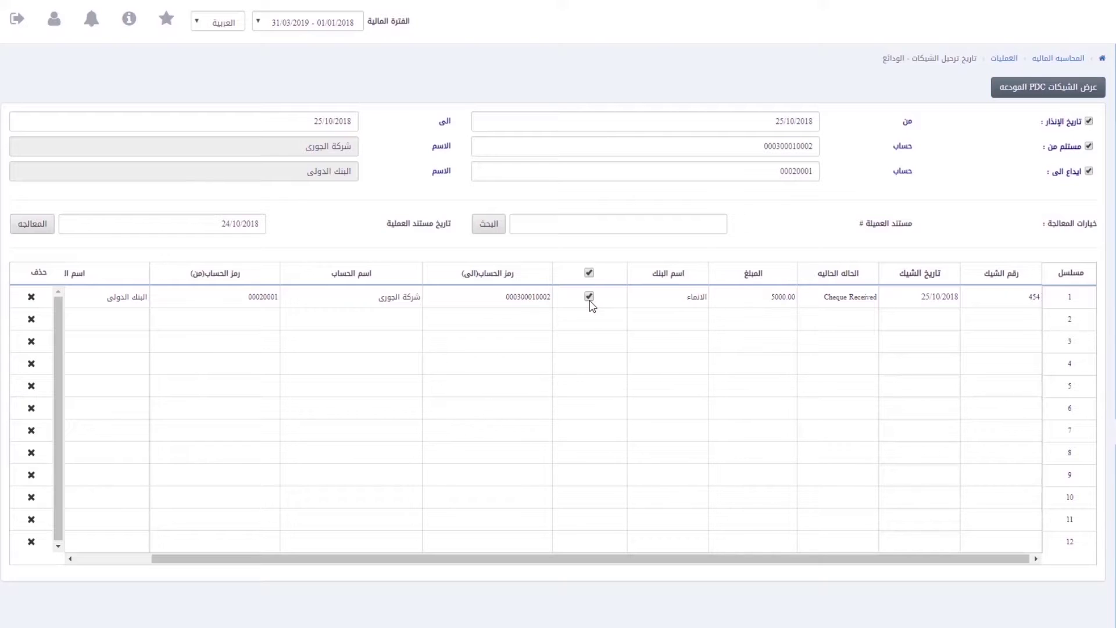
click(621, 218)
text(87887)
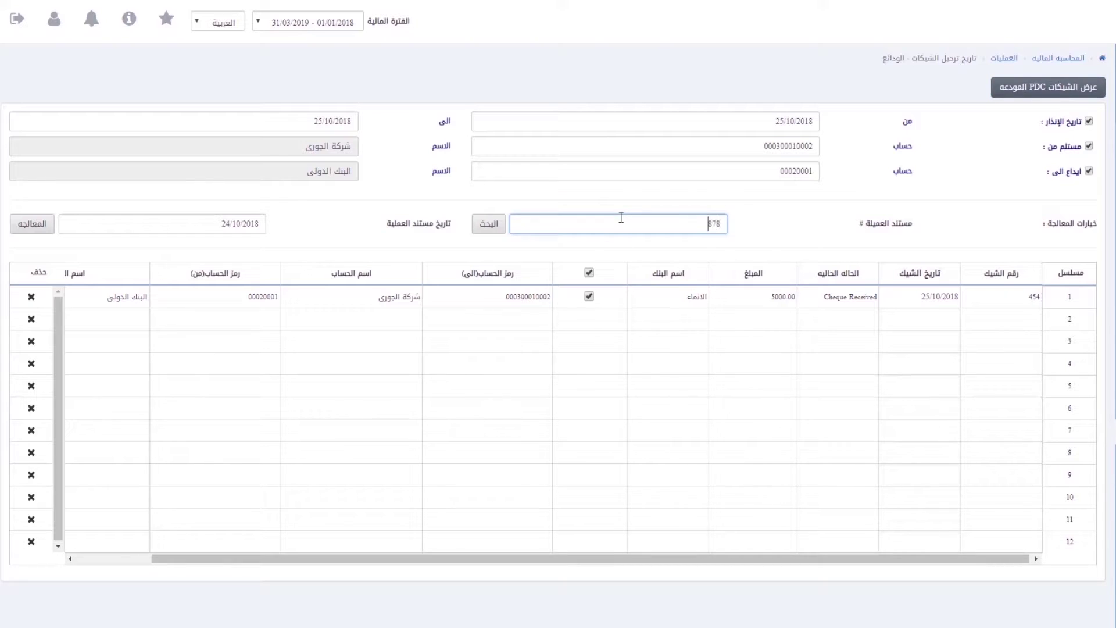
click(33, 224)
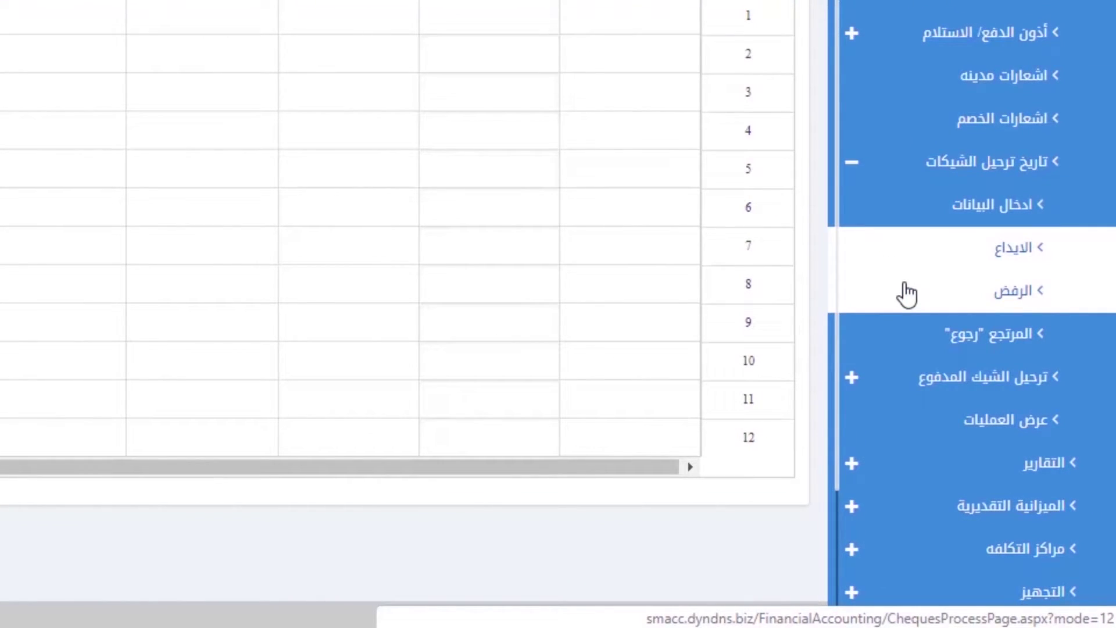
click(906, 294)
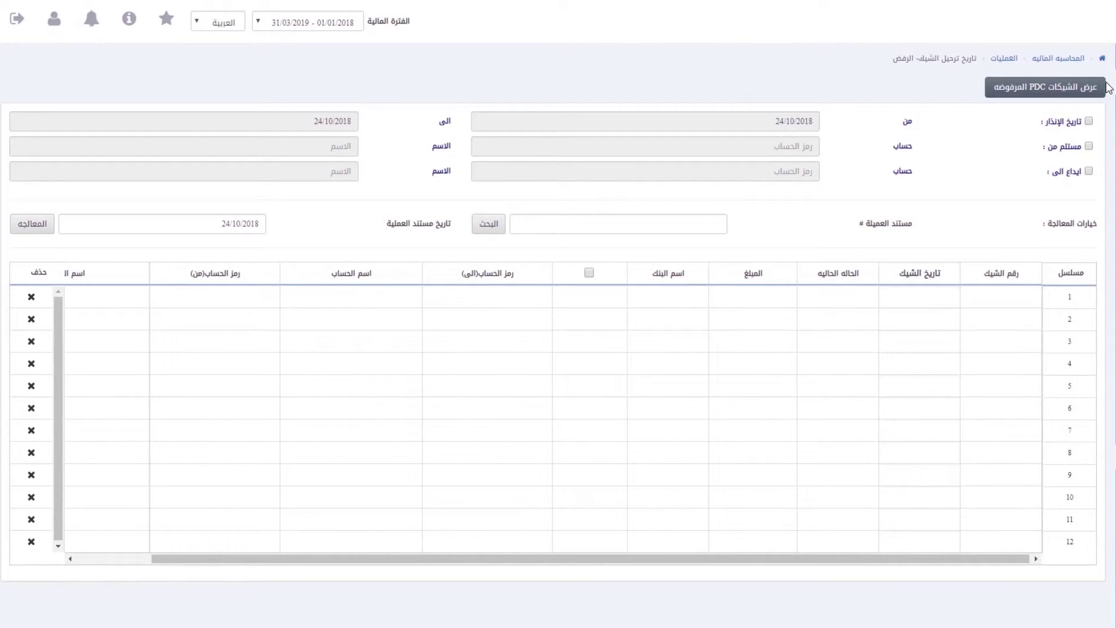
click(998, 91)
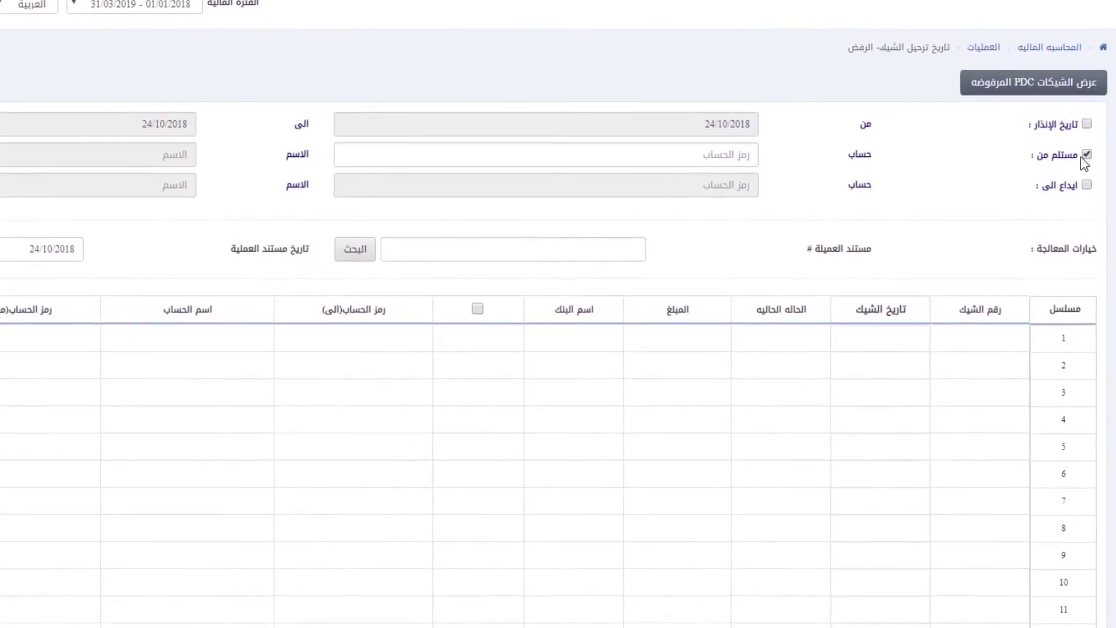
click(1089, 146)
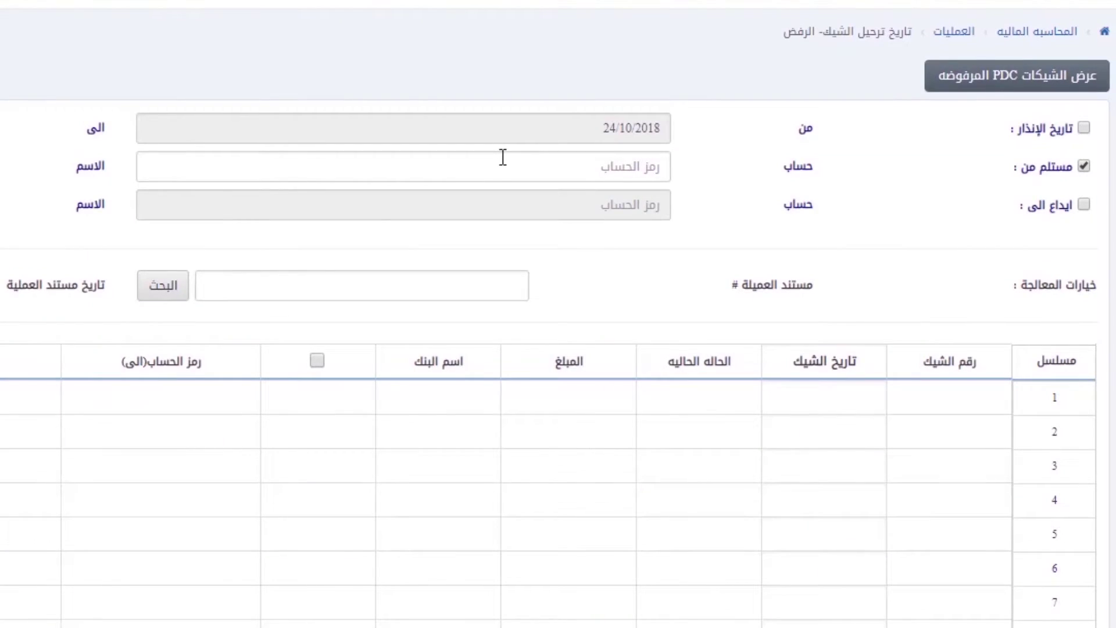
click(503, 158)
click(582, 403)
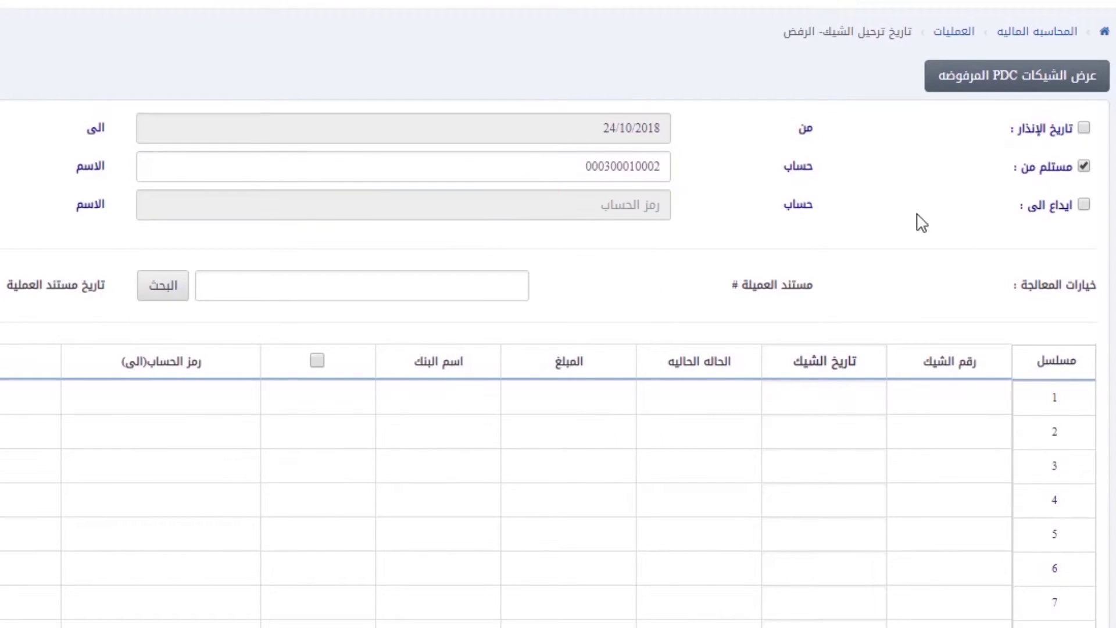
click(1085, 204)
click(614, 200)
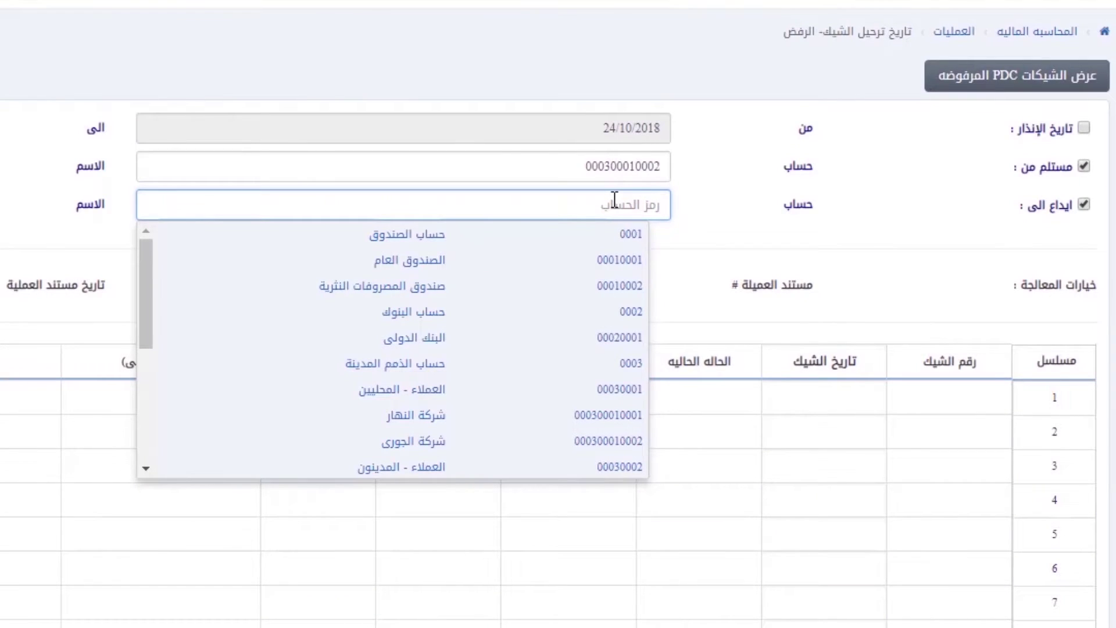
text(0001)
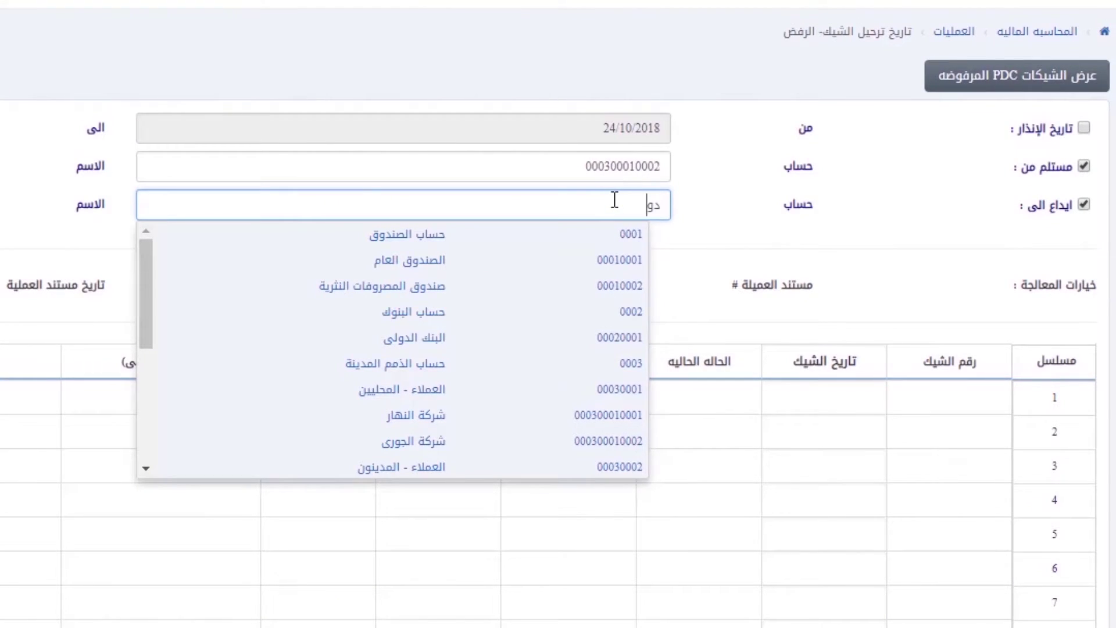
click(510, 318)
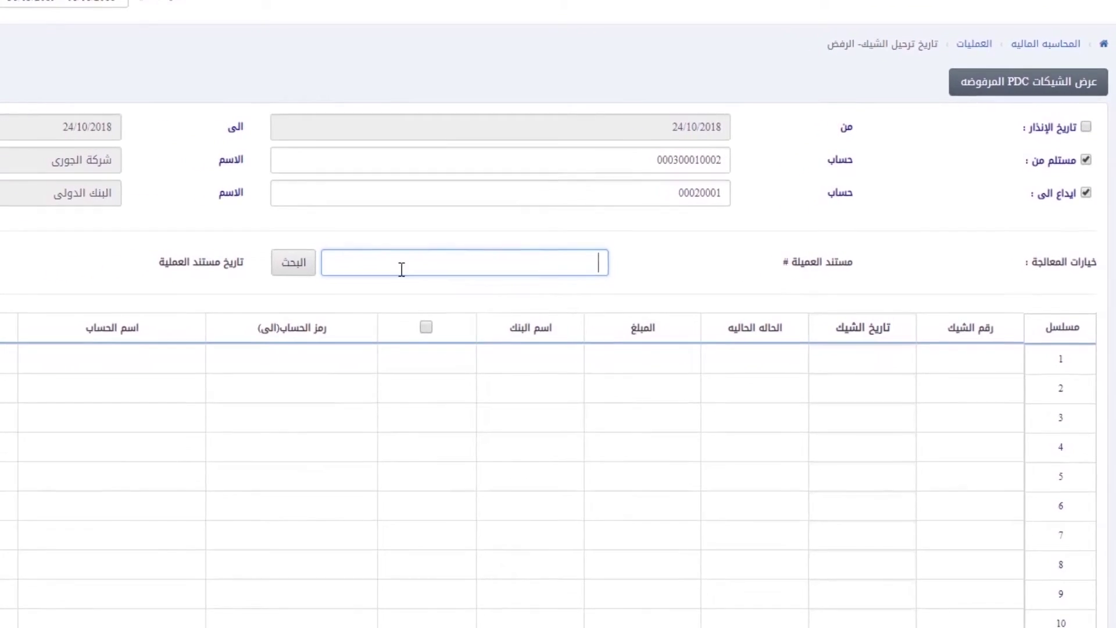
click(1073, 91)
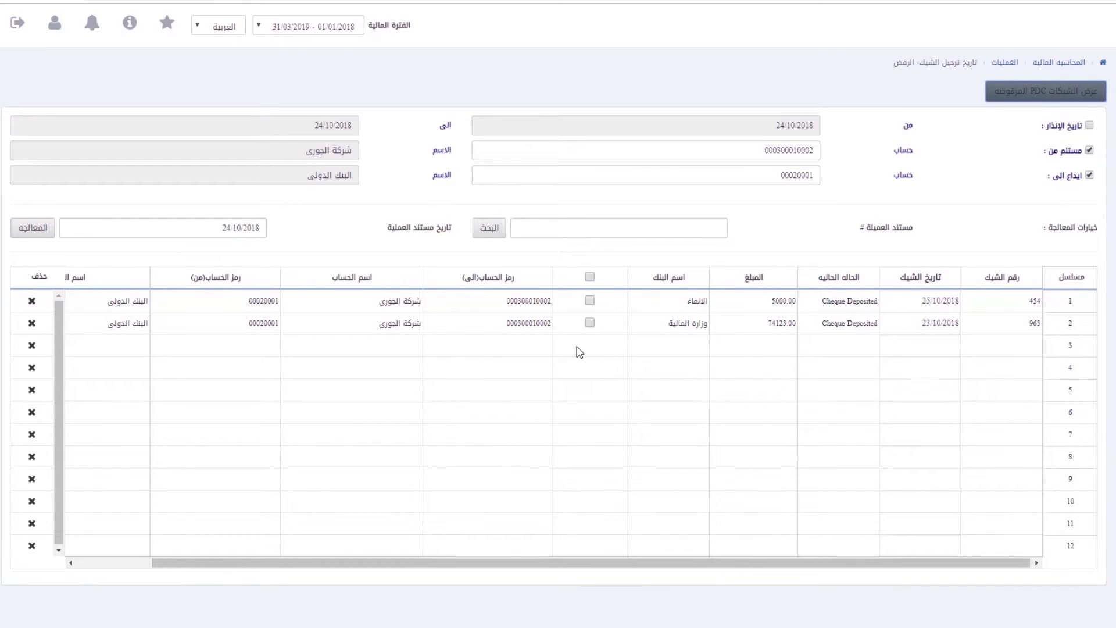
Step: Mark cheque 454 in row 1, enter document number 87544 and process the rejection
click(589, 301)
click(616, 227)
text(87544)
click(16, 227)
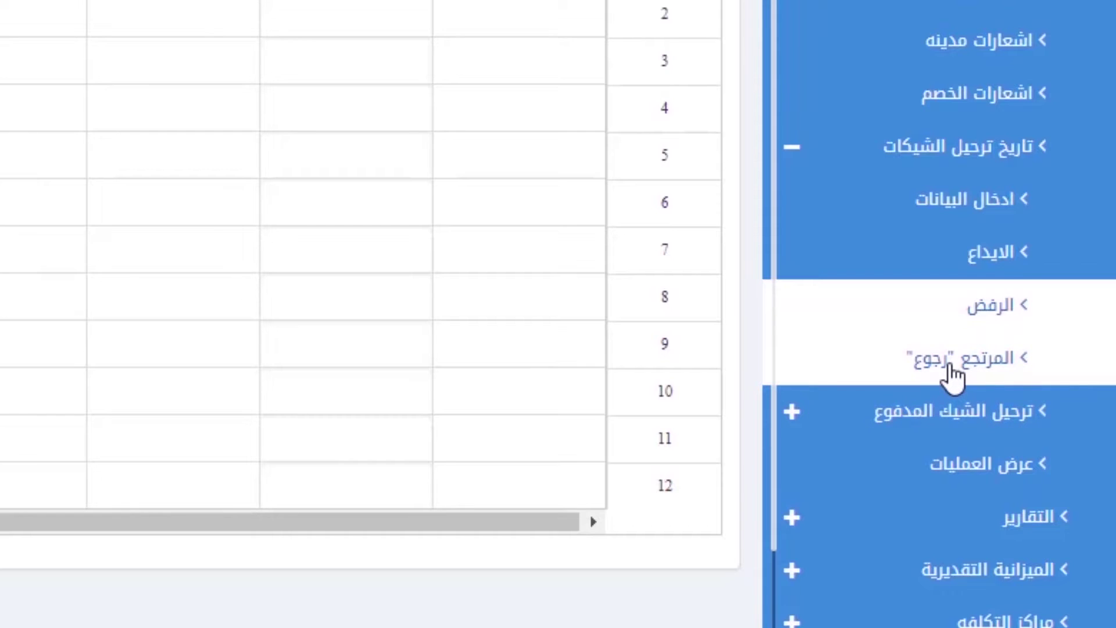
click(951, 366)
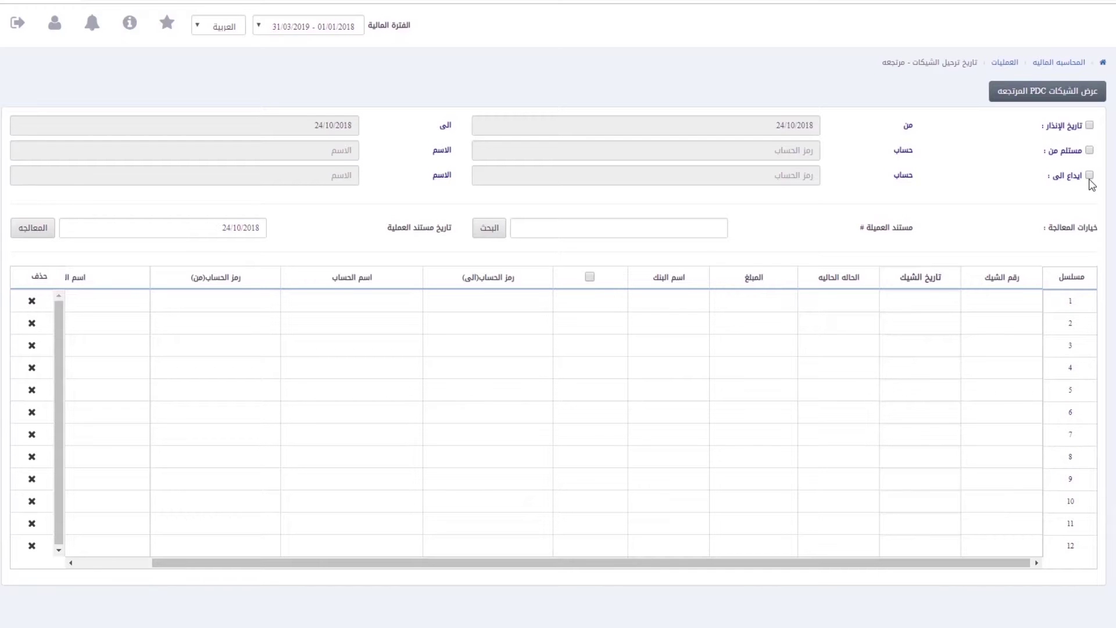
click(1090, 150)
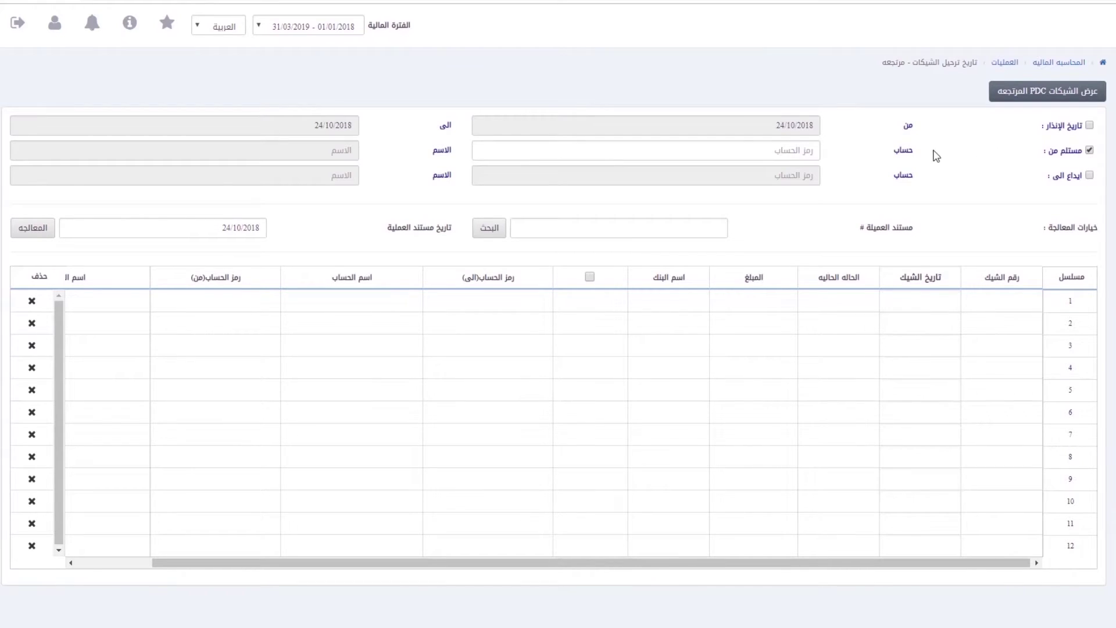
click(769, 152)
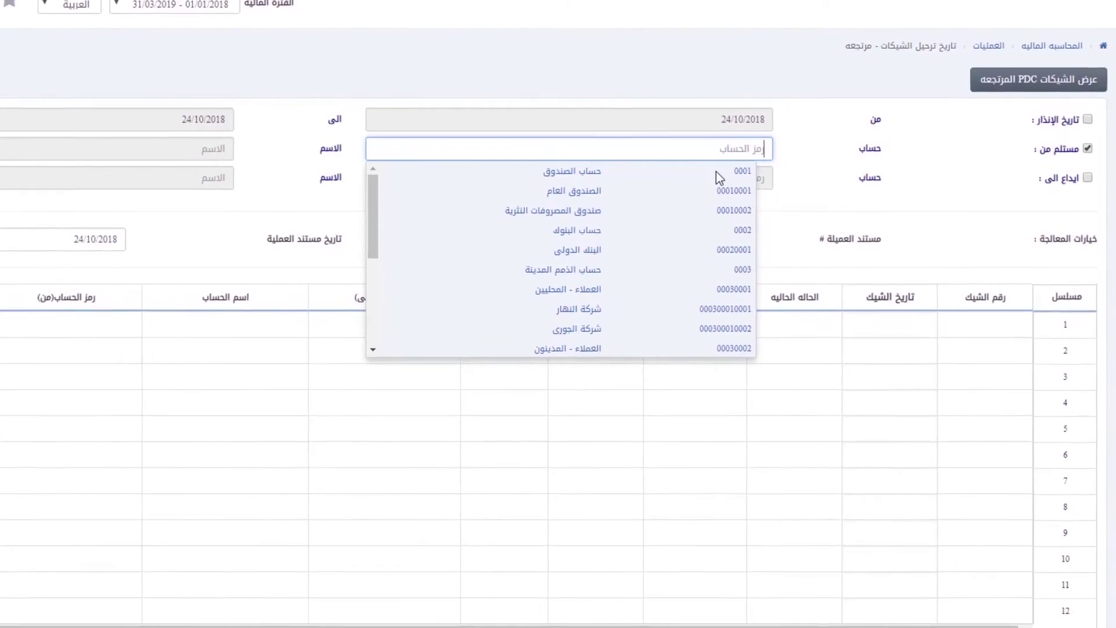
click(593, 340)
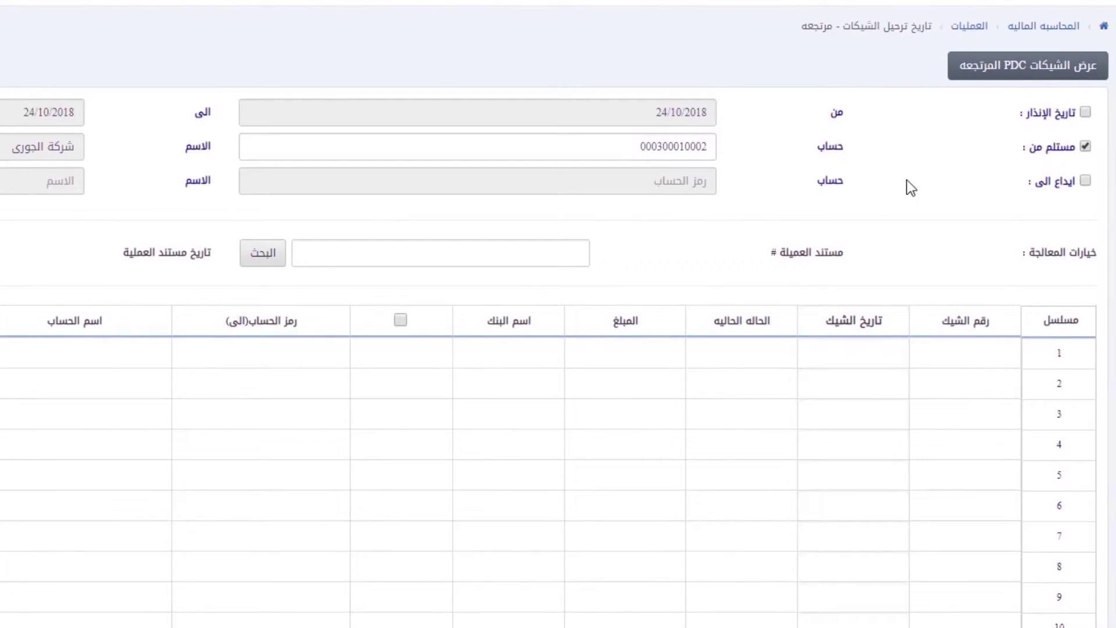
click(1085, 181)
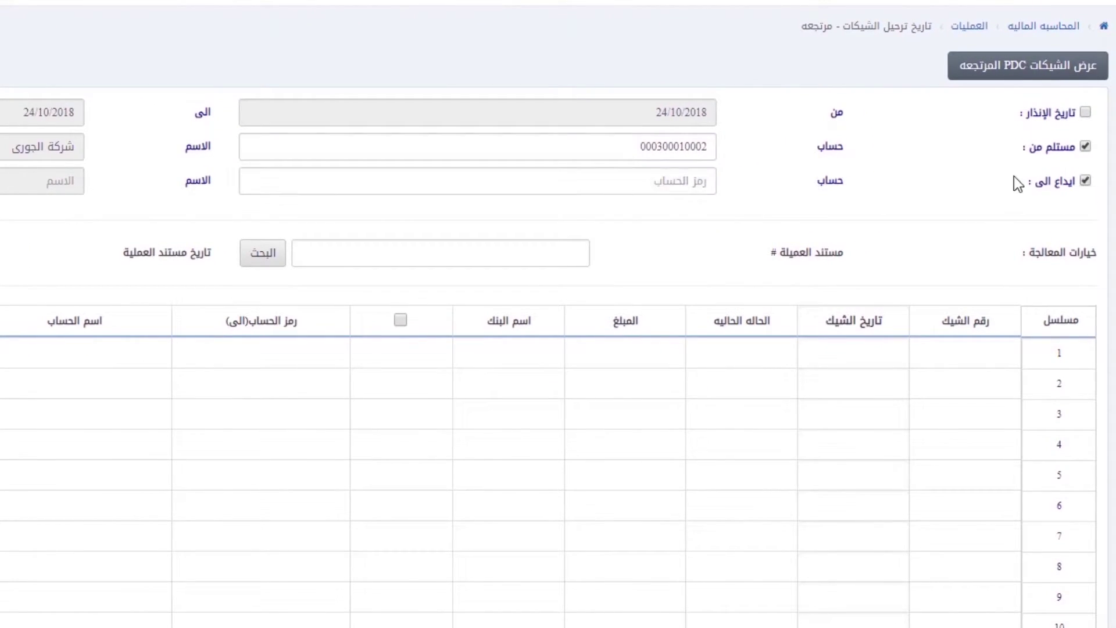
click(671, 189)
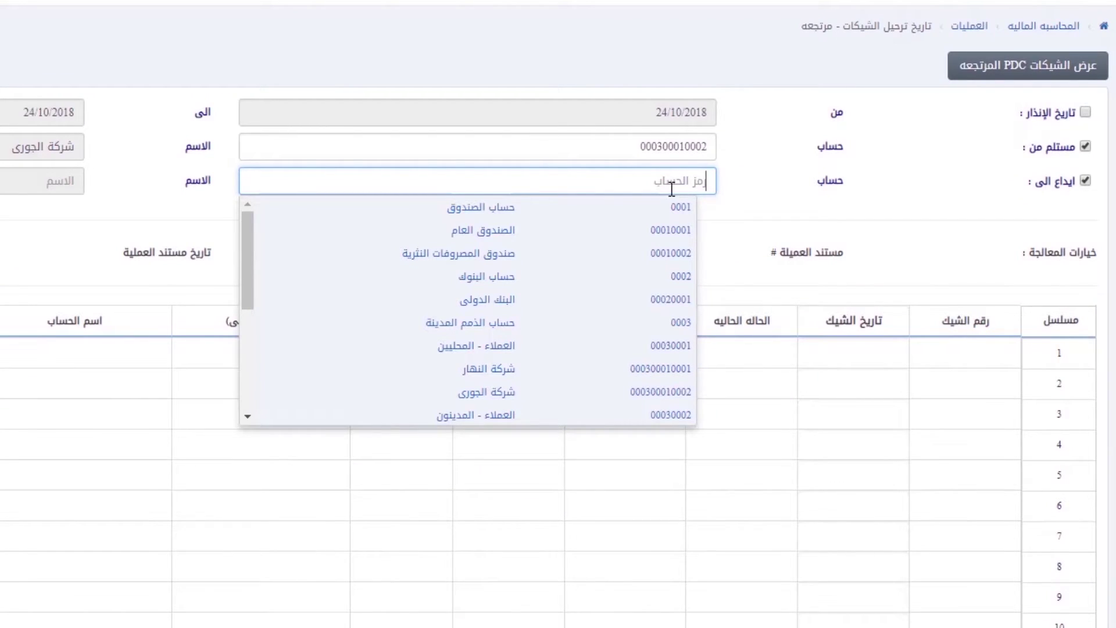
click(514, 297)
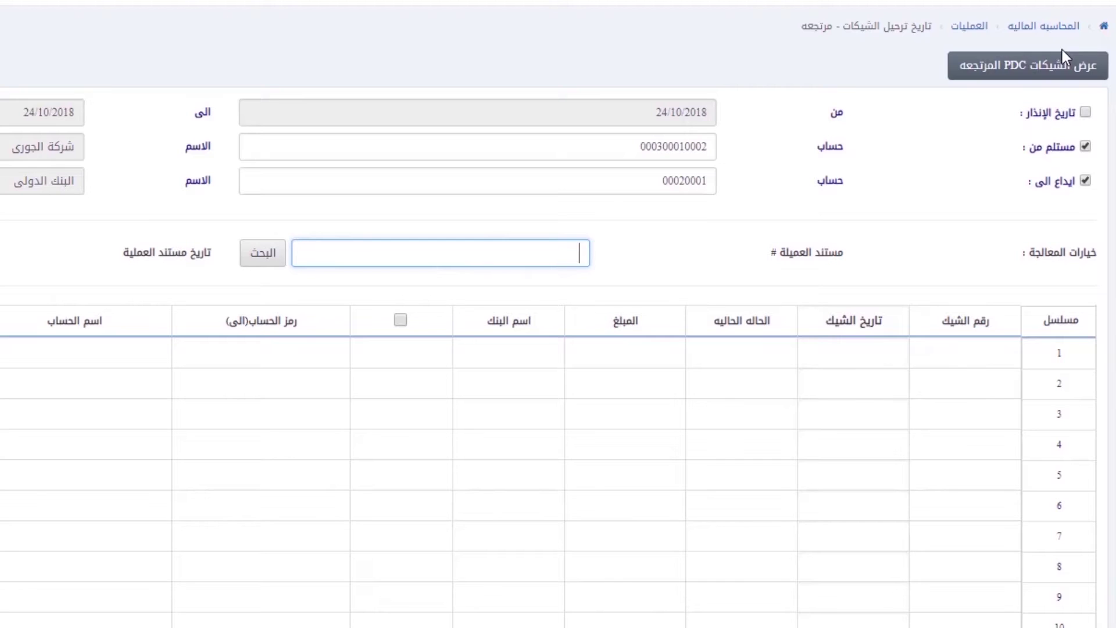
click(1050, 73)
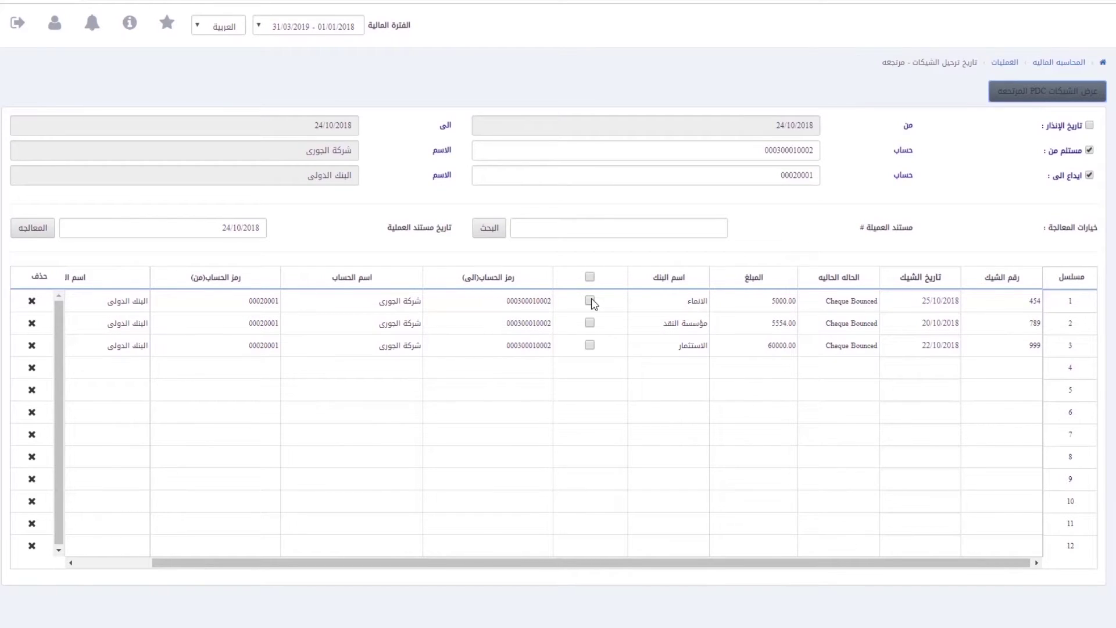
Step: Mark cheque 454 in row 1 and process it as returned under document 8522
click(590, 301)
click(613, 221)
text(8522)
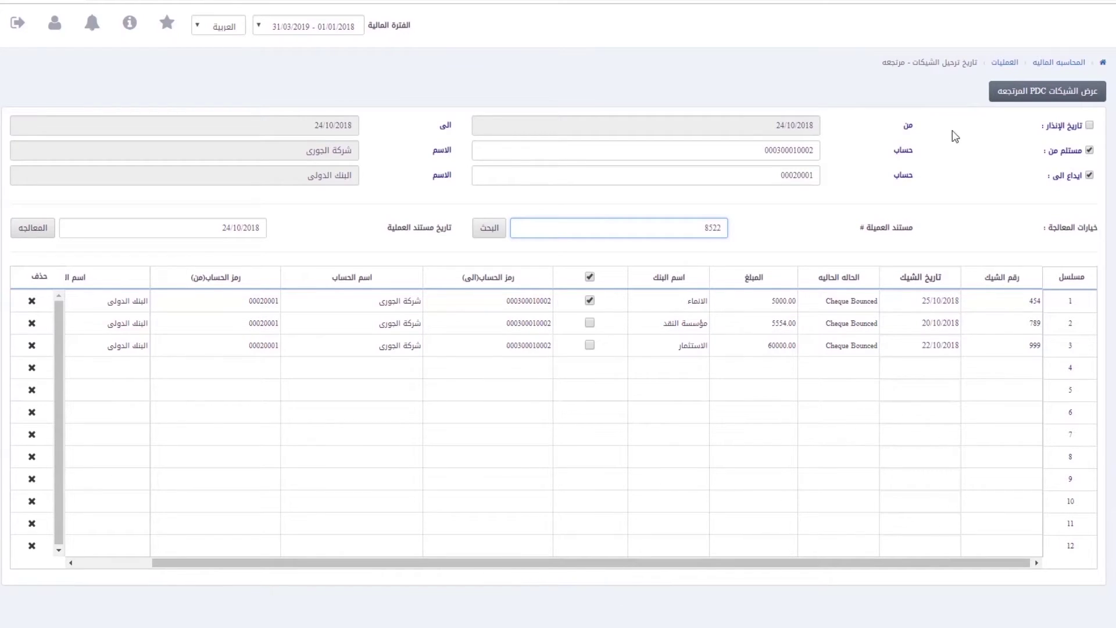
click(26, 230)
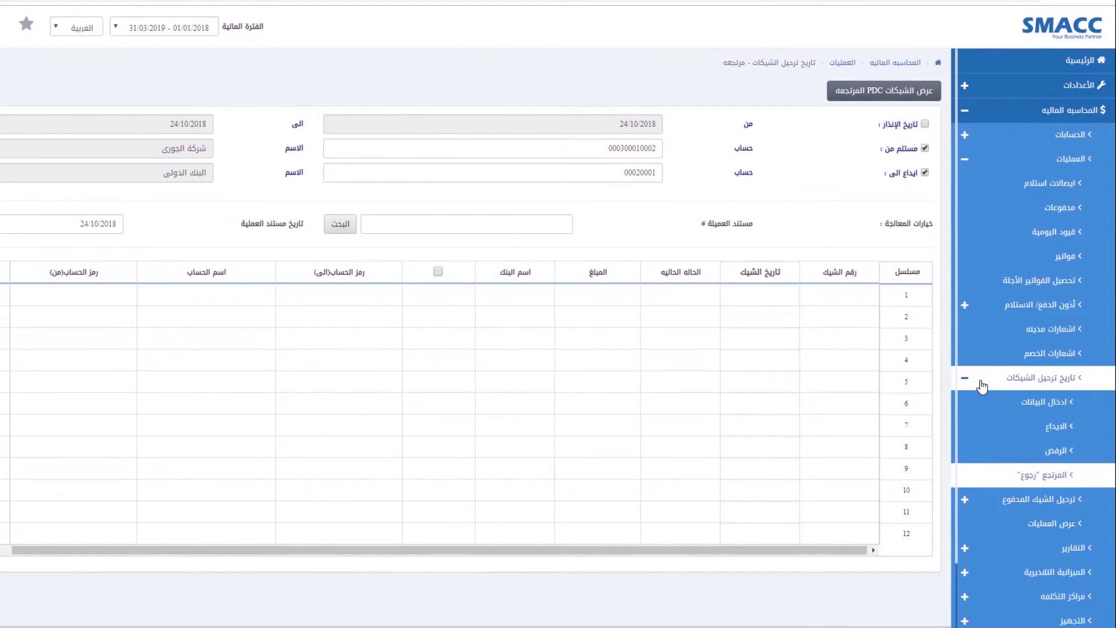
Step: Collapse the cheque posting dates menu and go to paid cheque posting's data entry page
click(981, 384)
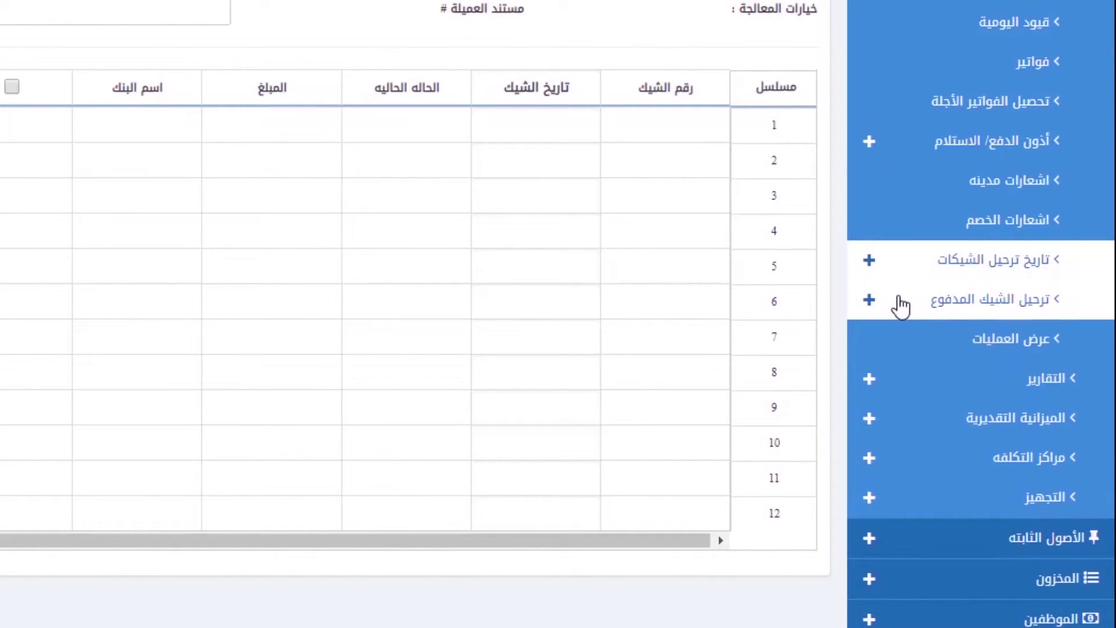
click(919, 317)
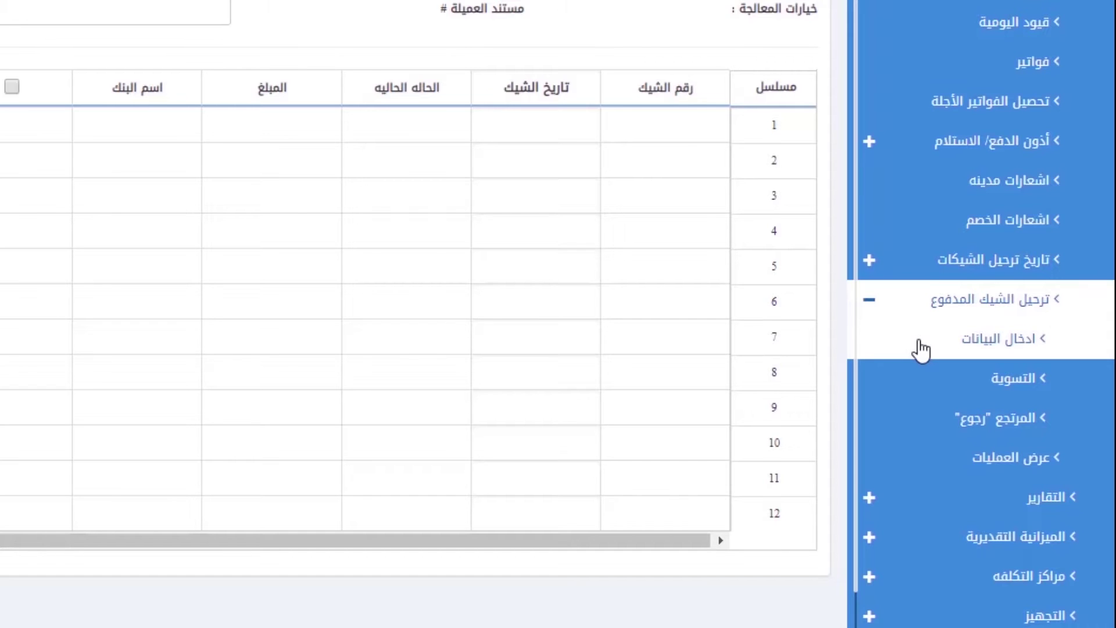
click(921, 347)
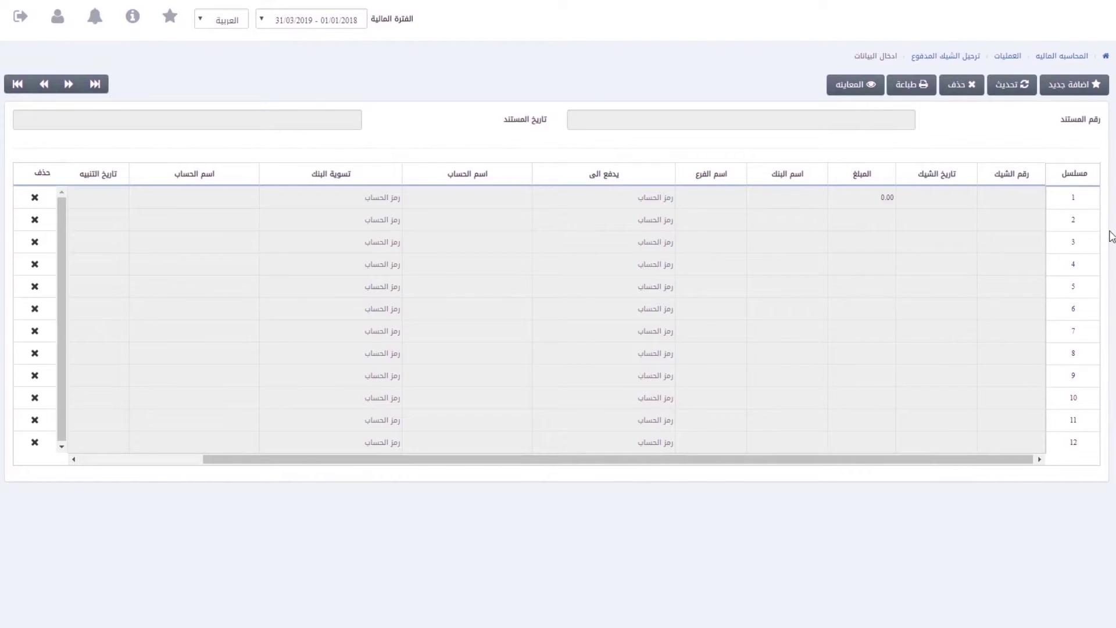
Step: Start a new paid cheque: number 251, dated 28/10/2018, amount 9635000, bank الاهلى, branch الهدا
click(1080, 92)
click(1089, 88)
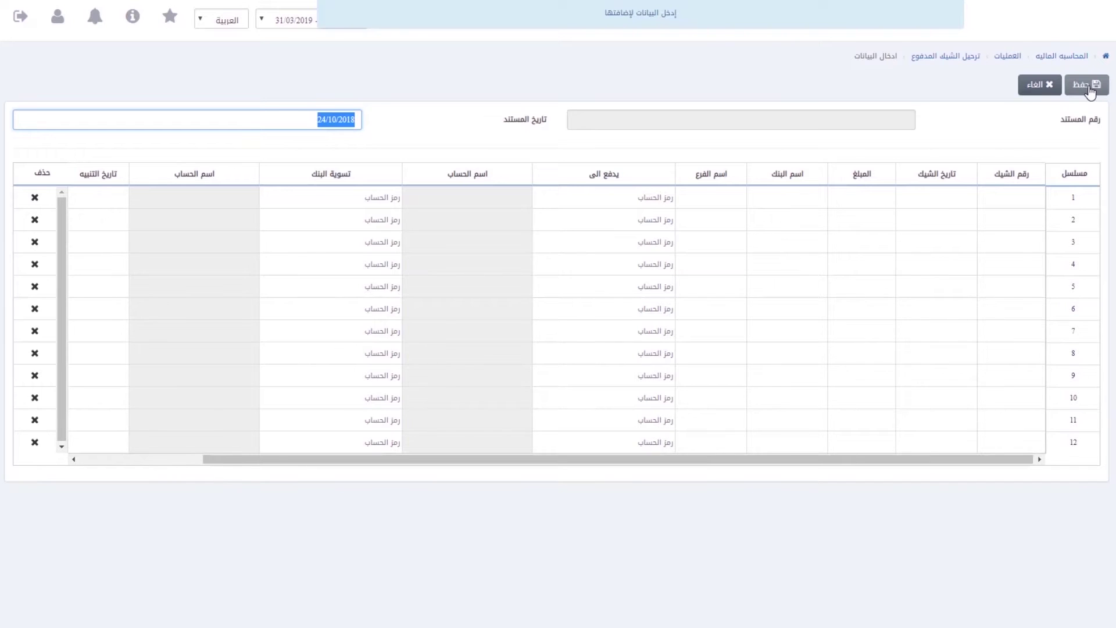
key(Tab)
text(2)
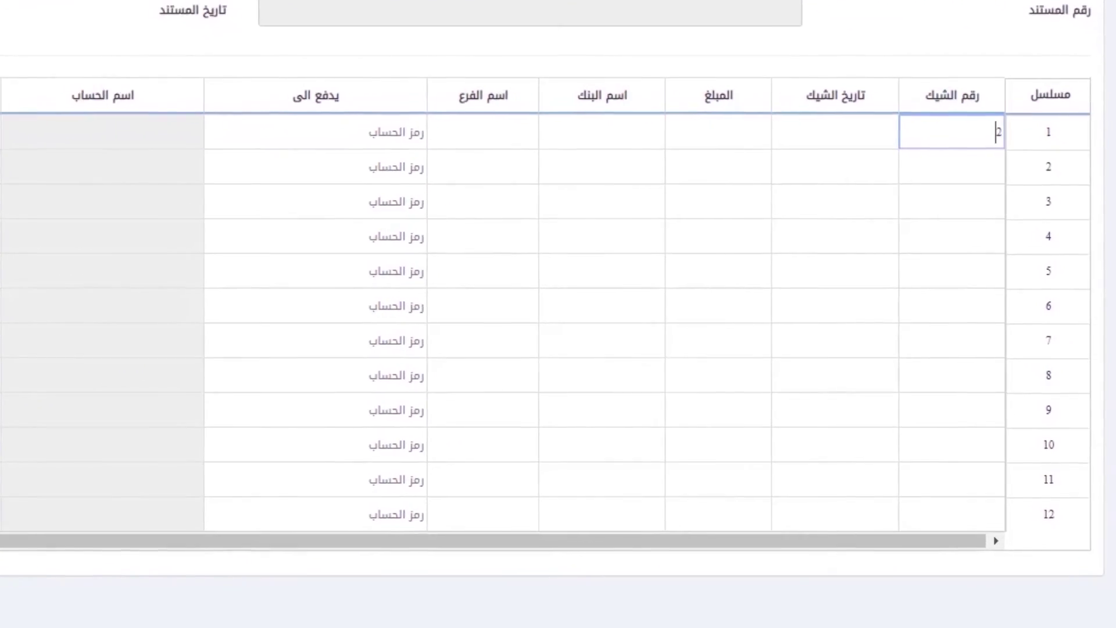
text(51)
key(Tab)
text(28/10/2018)
key(Tab)
text(9635000)
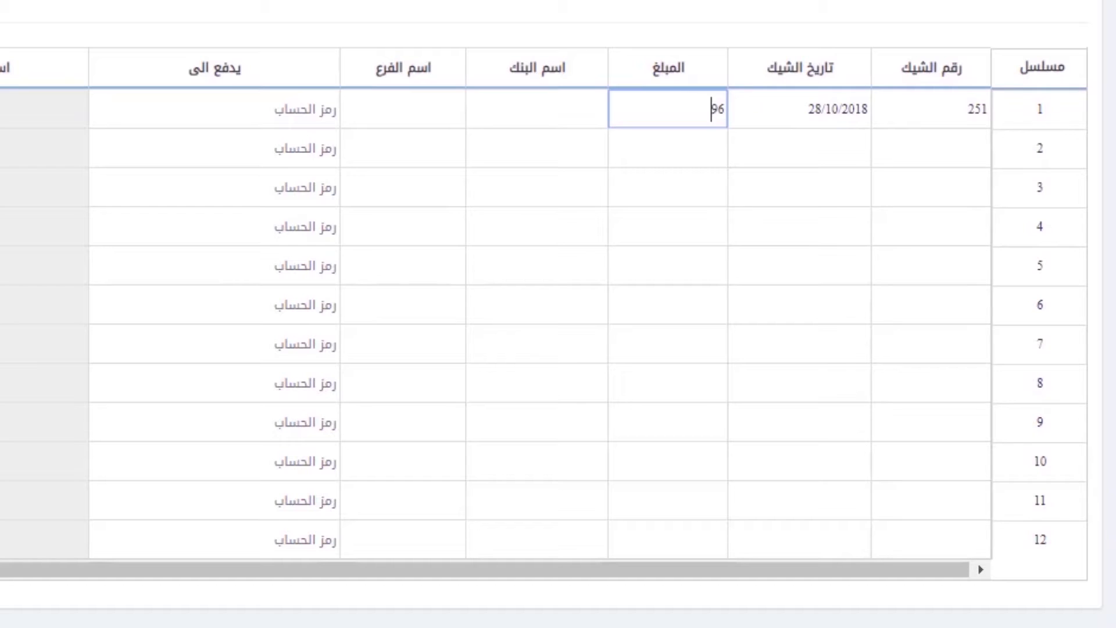
key(Tab)
text(الاهلى)
key(Tab)
text(الهدا)
Step: Set payee شركة شاكر, bank البنك الدولى, alert date 27/10/2018, description 'سداد ف 452225', and save
key(Tab)
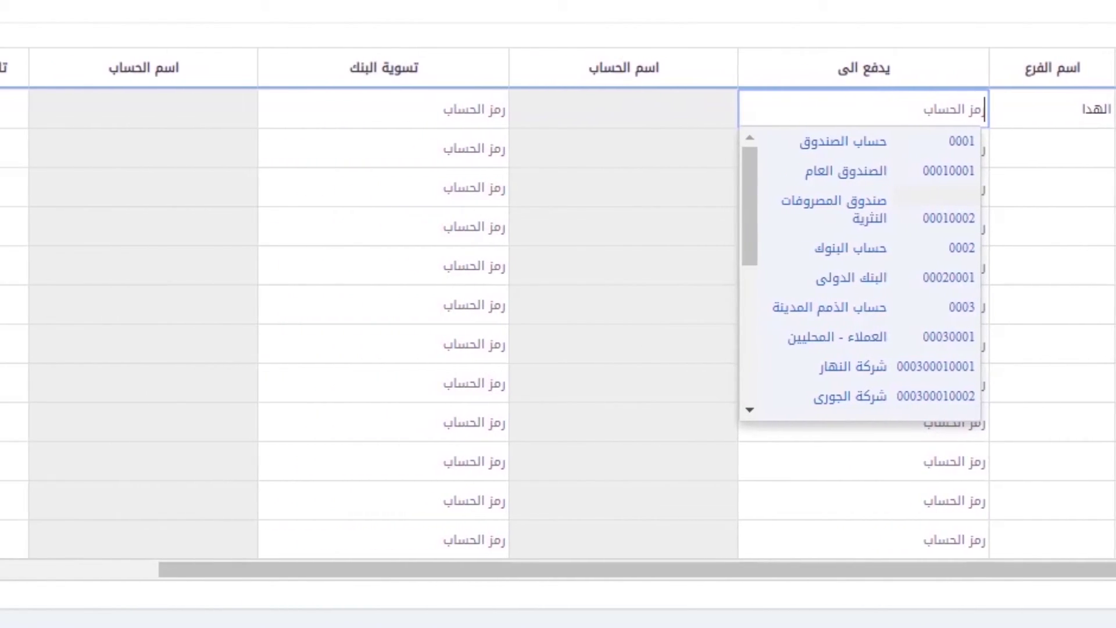
text(شر)
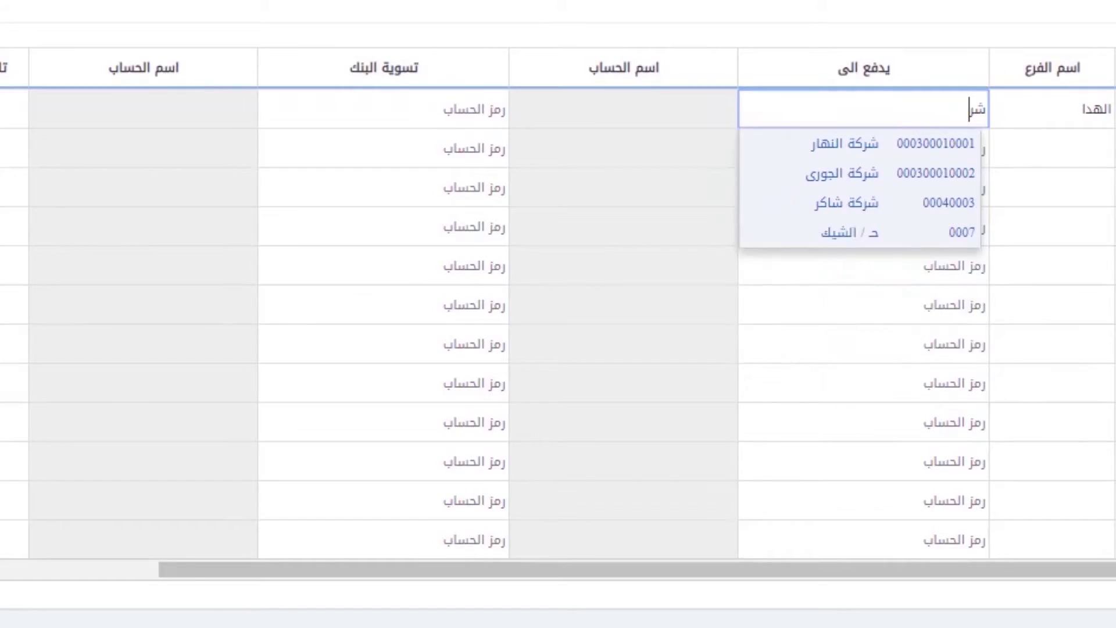
click(892, 204)
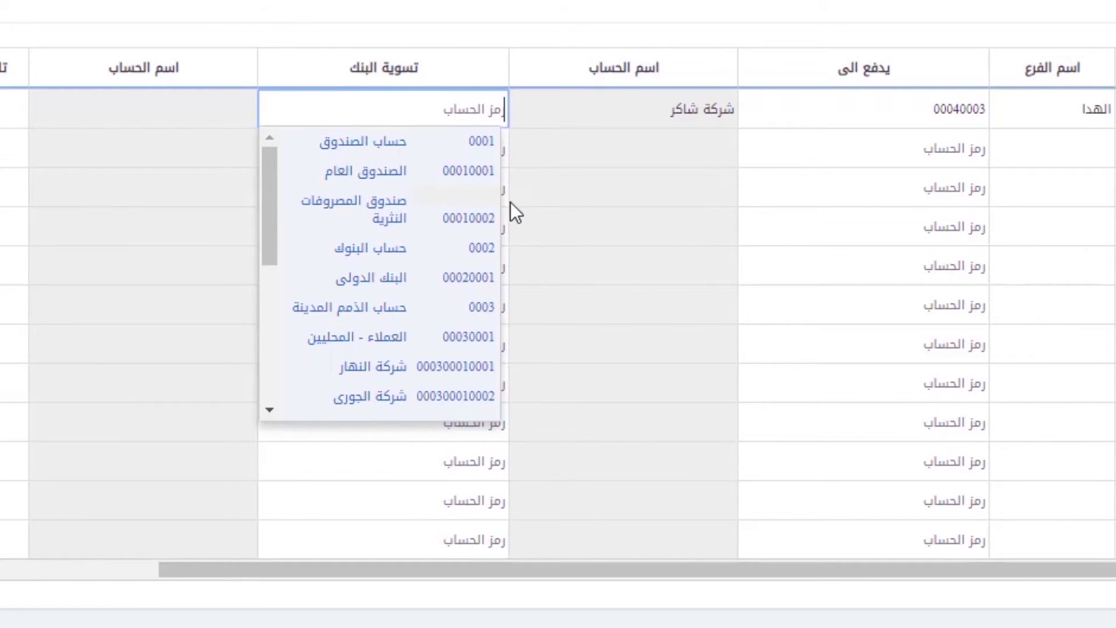
click(476, 276)
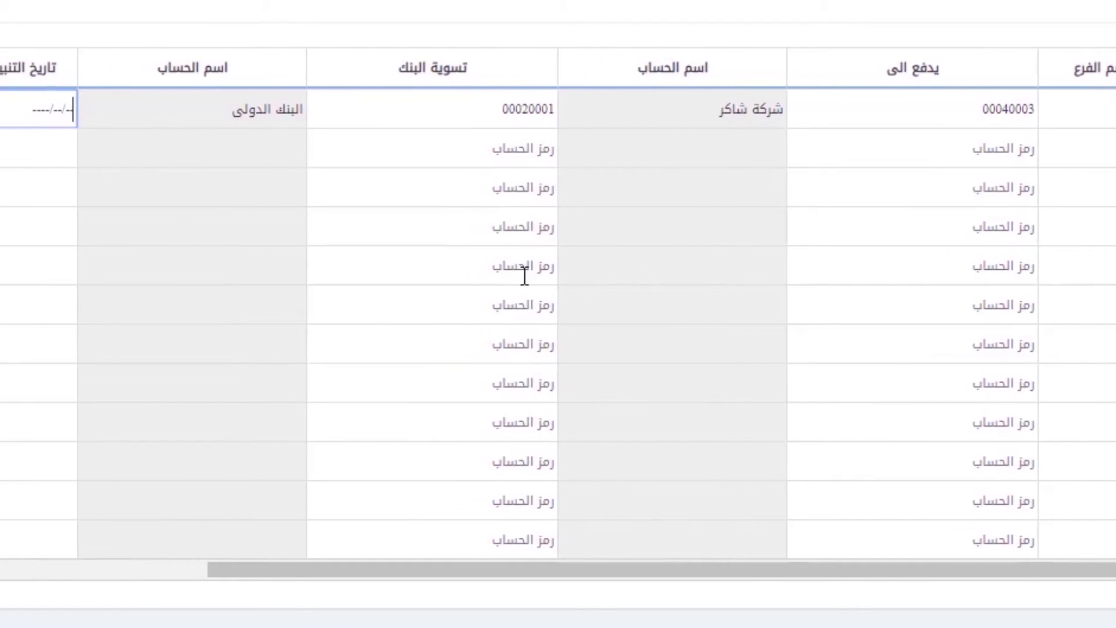
text(27/10/2018)
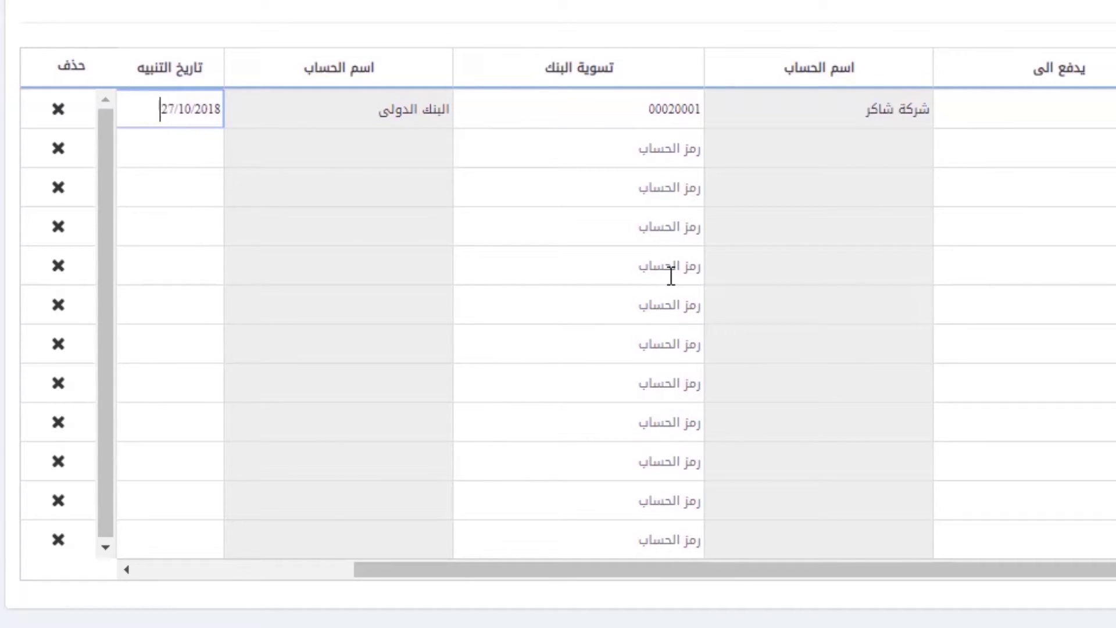
key(Tab)
text(سداد ف 4522)
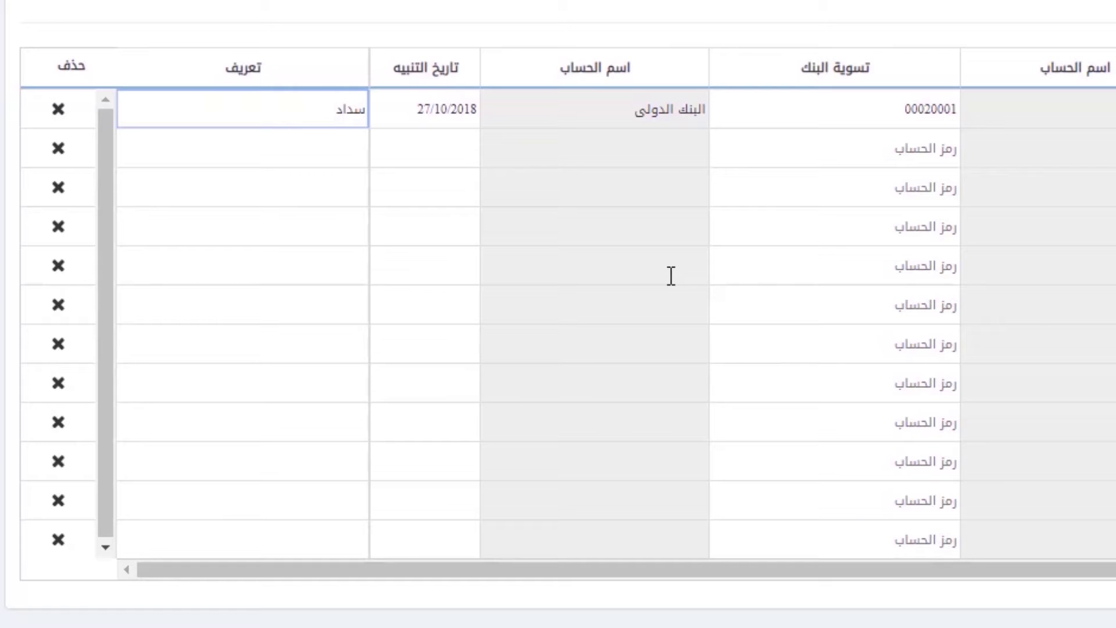
text(255)
scroll(669, 274, right, 5)
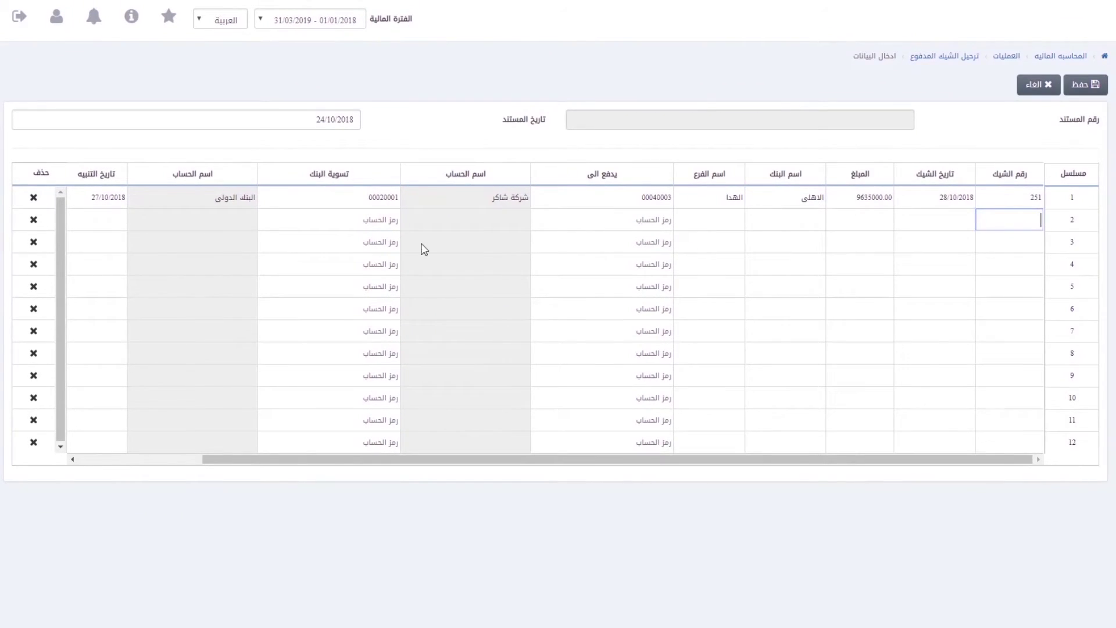
click(1084, 87)
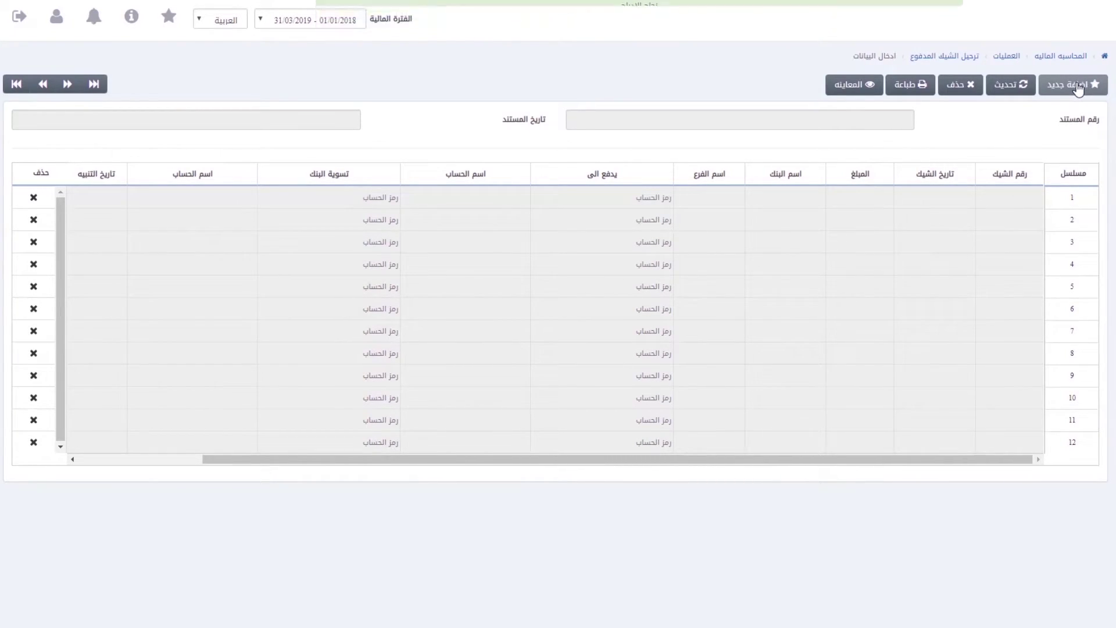
Step: Reset the paid cheque data entry page and switch to paid cheque settlement
click(1079, 87)
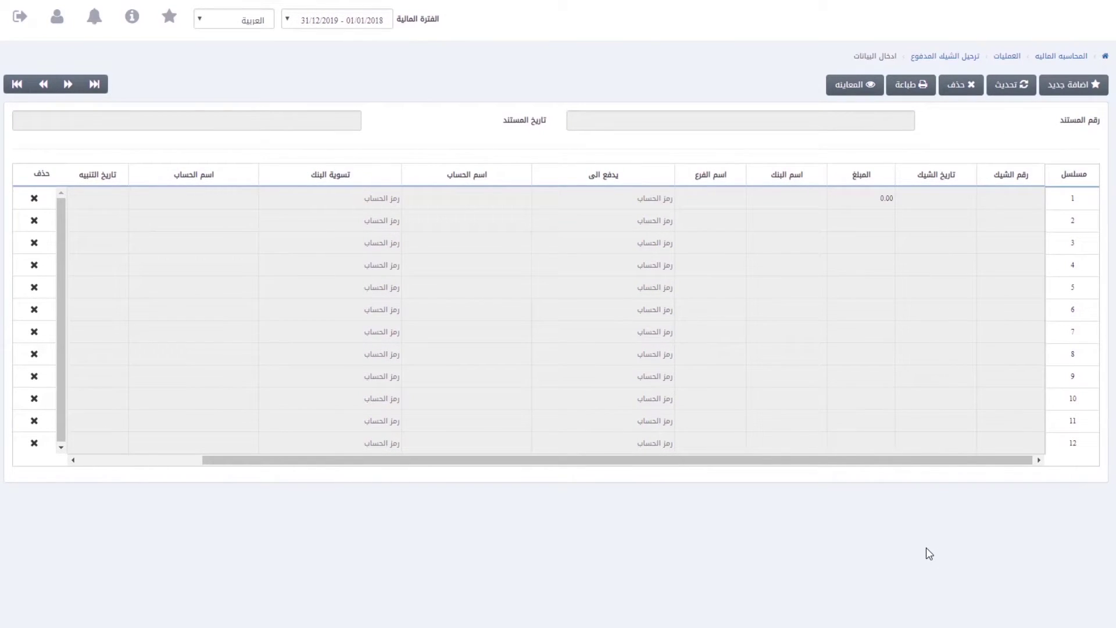
click(1008, 87)
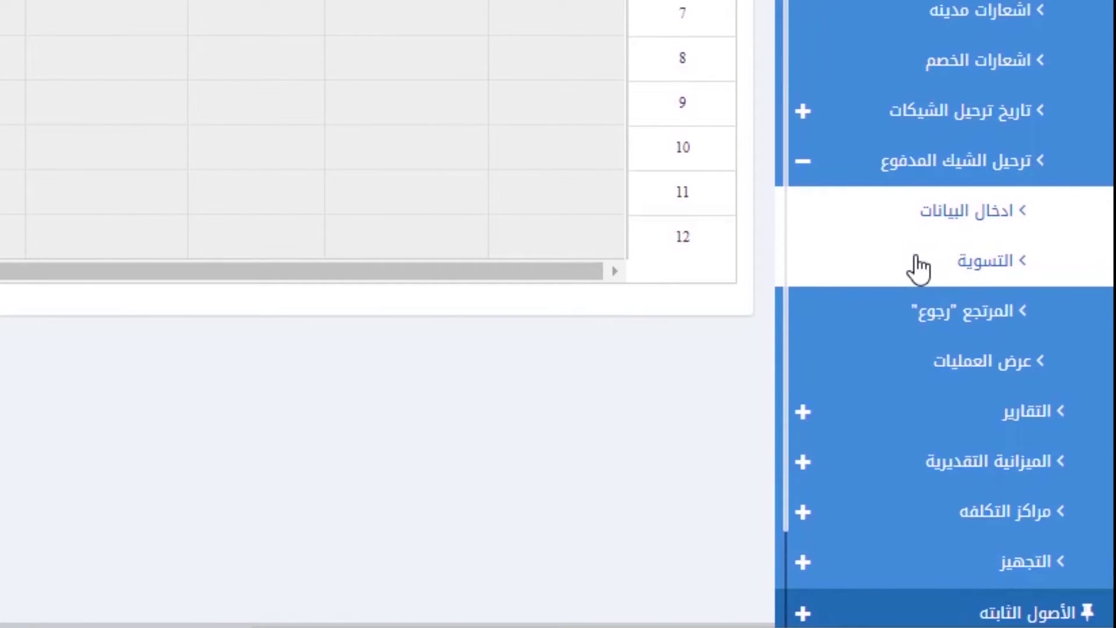
click(996, 258)
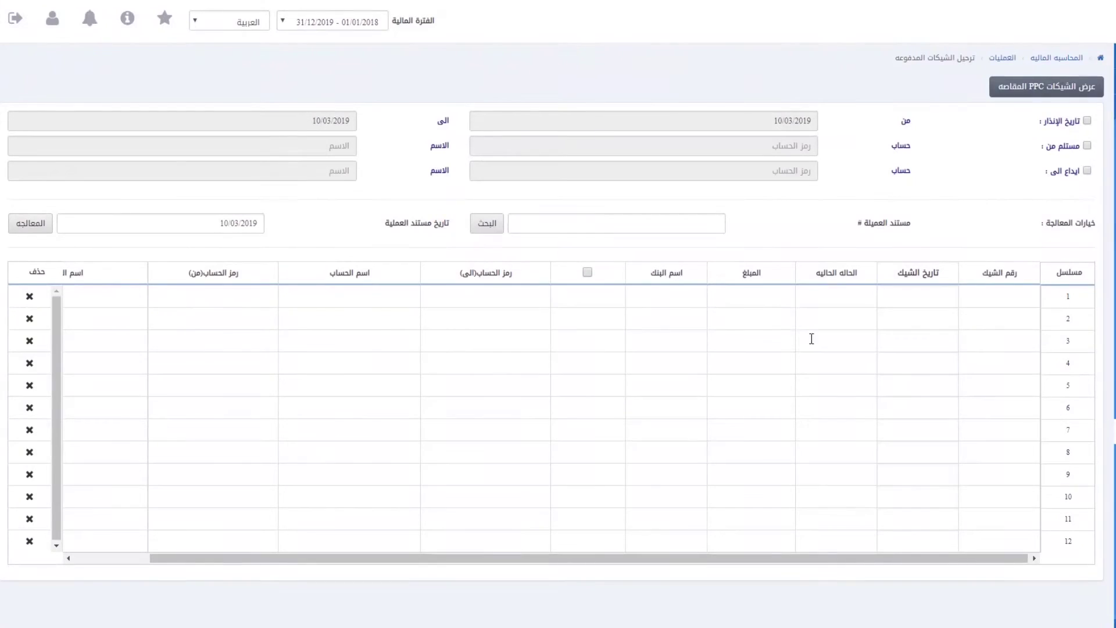
Step: List PPC cheques filtered by alert date from 01/01/2019, Local Customers and Current Deposit account
click(1087, 121)
text(01/01/2019)
key(Tab)
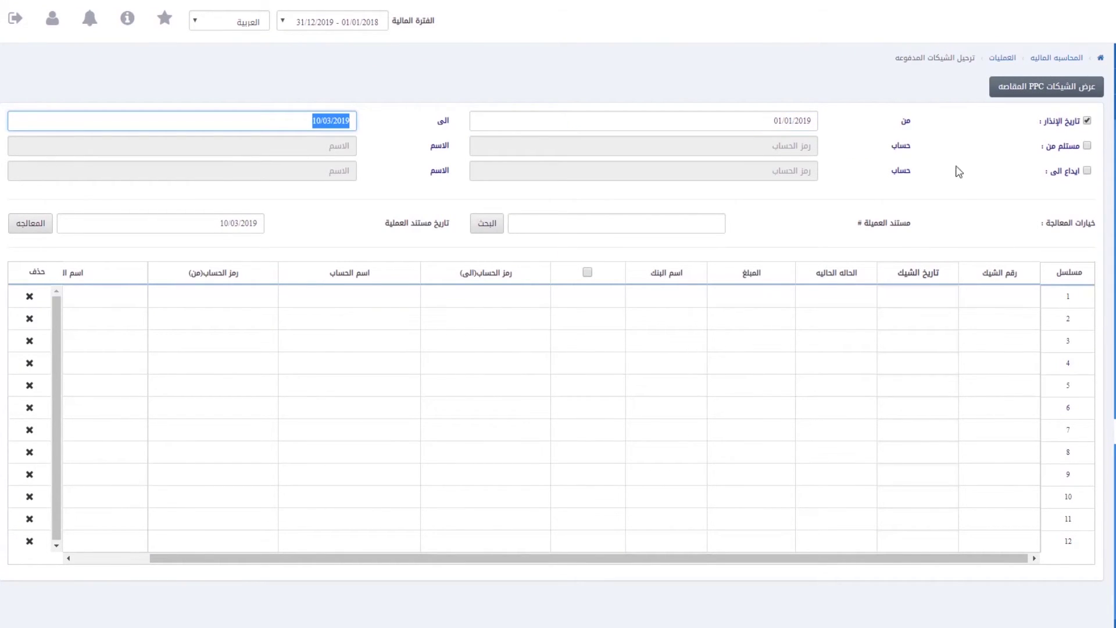
click(1087, 145)
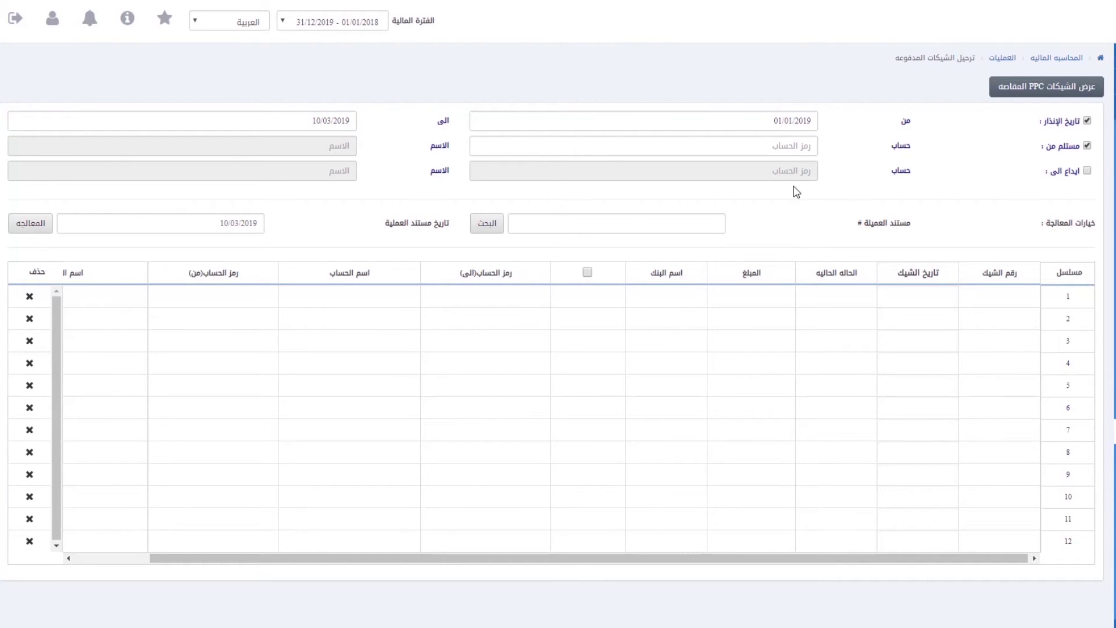
click(794, 147)
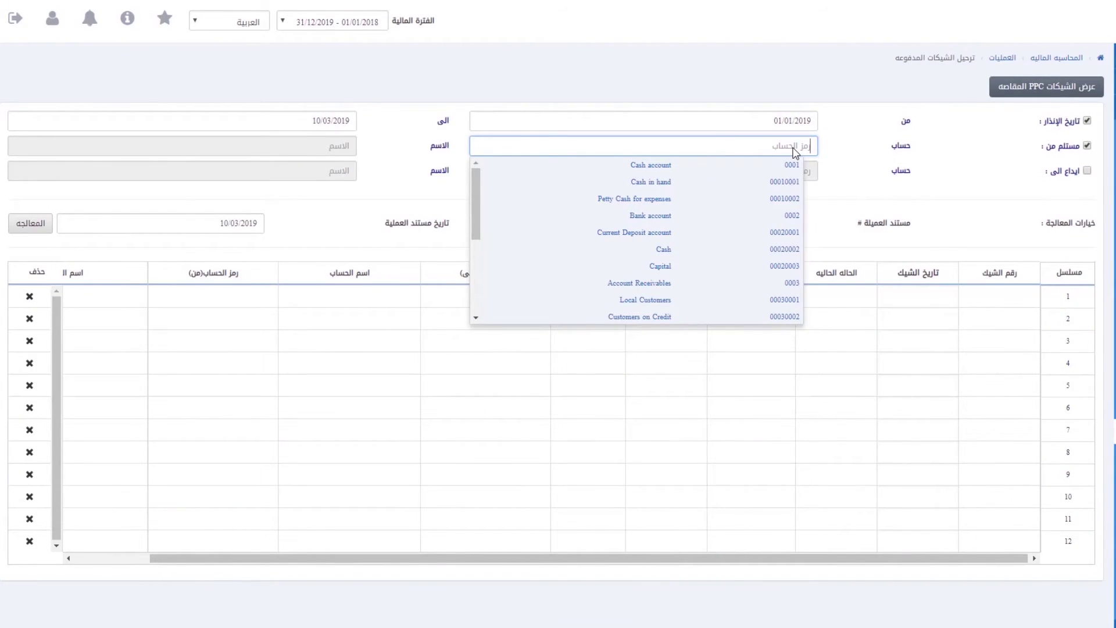
click(704, 299)
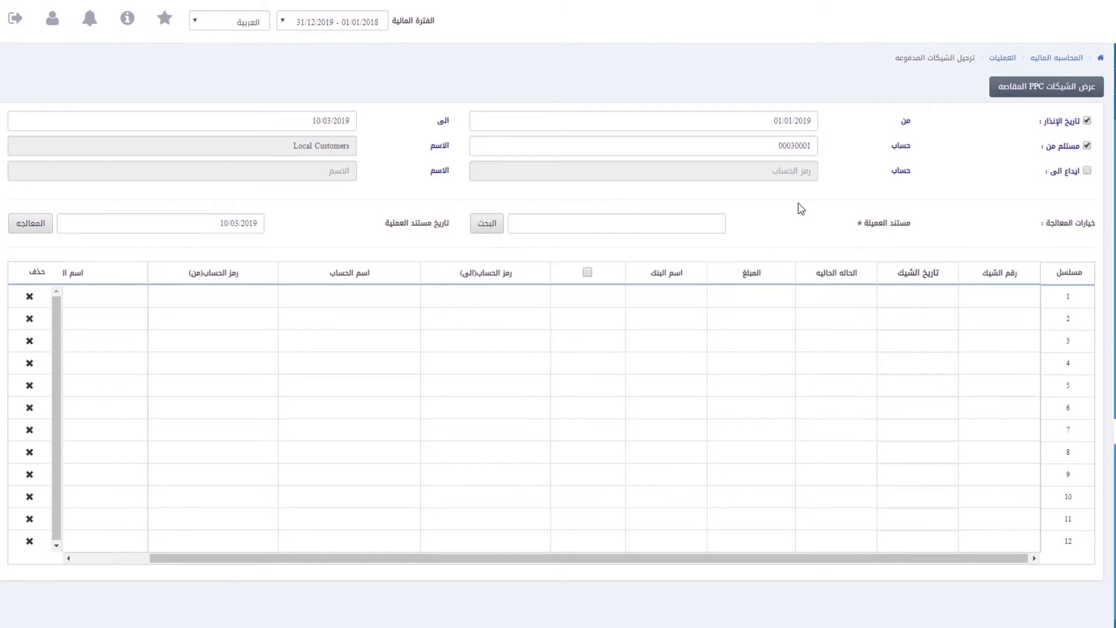
click(1086, 171)
click(769, 172)
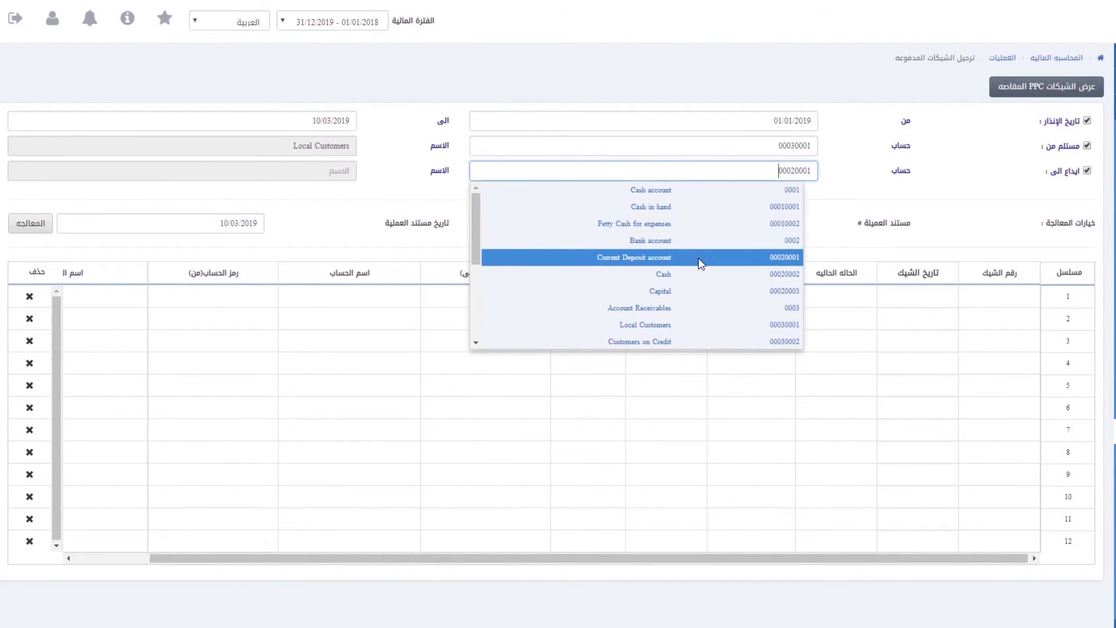
click(699, 257)
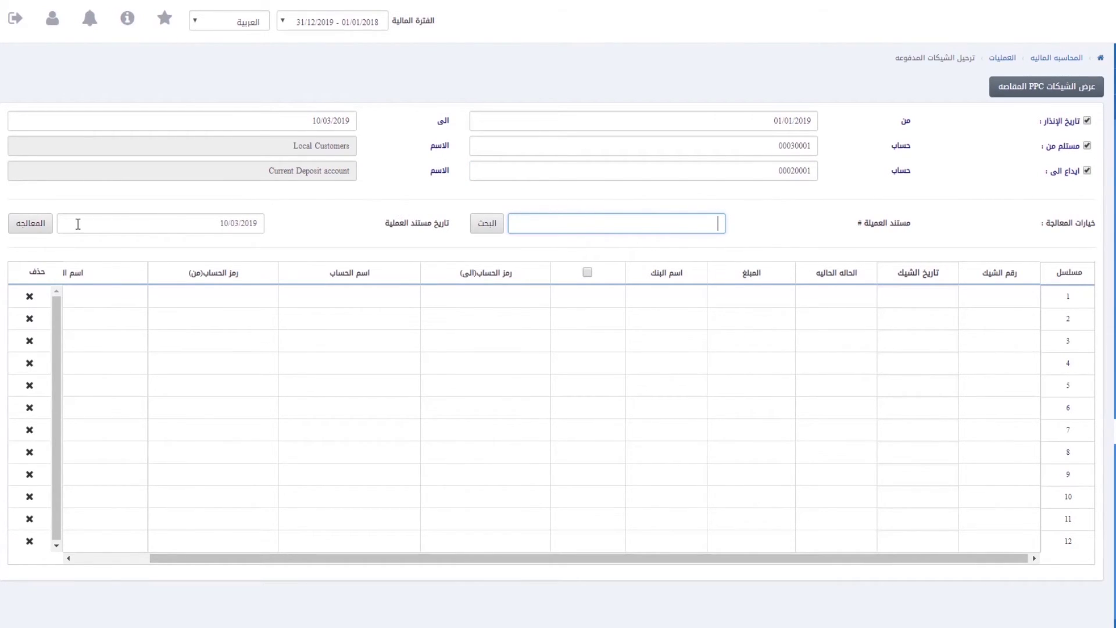
click(1064, 85)
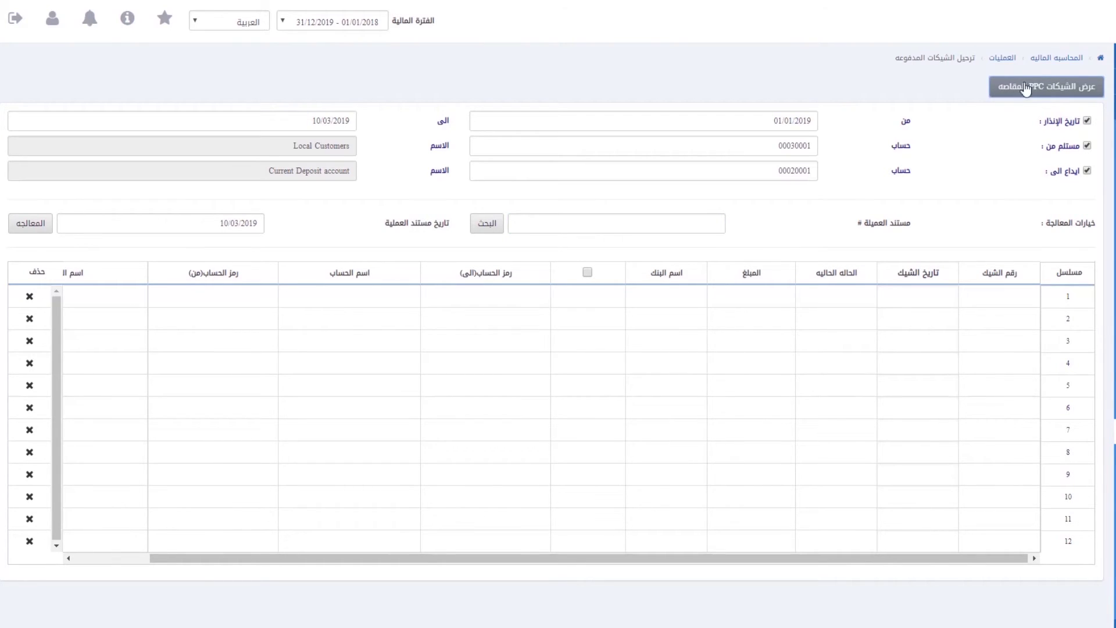
Step: Turn off all three filters and settle cheque 6788 under transaction document 12584
click(1064, 91)
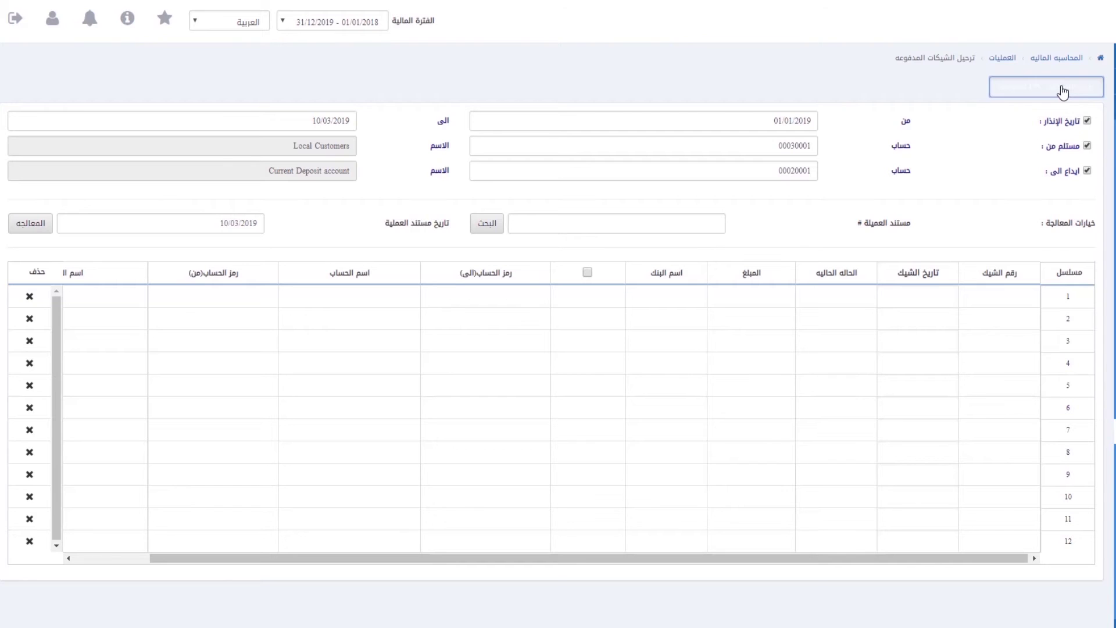
click(1087, 120)
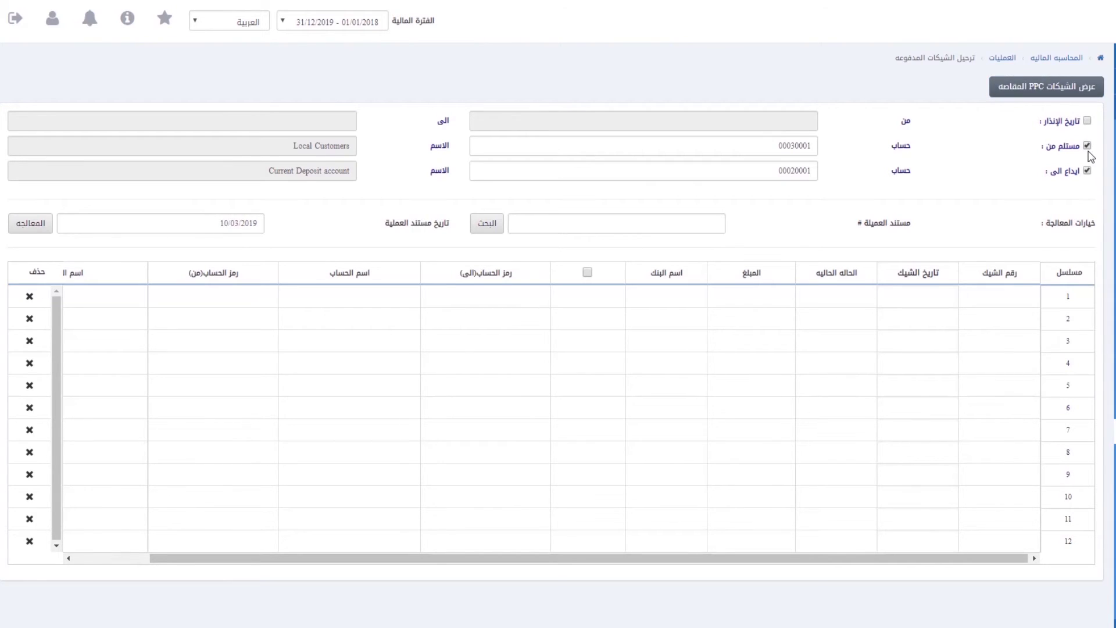
click(1087, 145)
click(1088, 170)
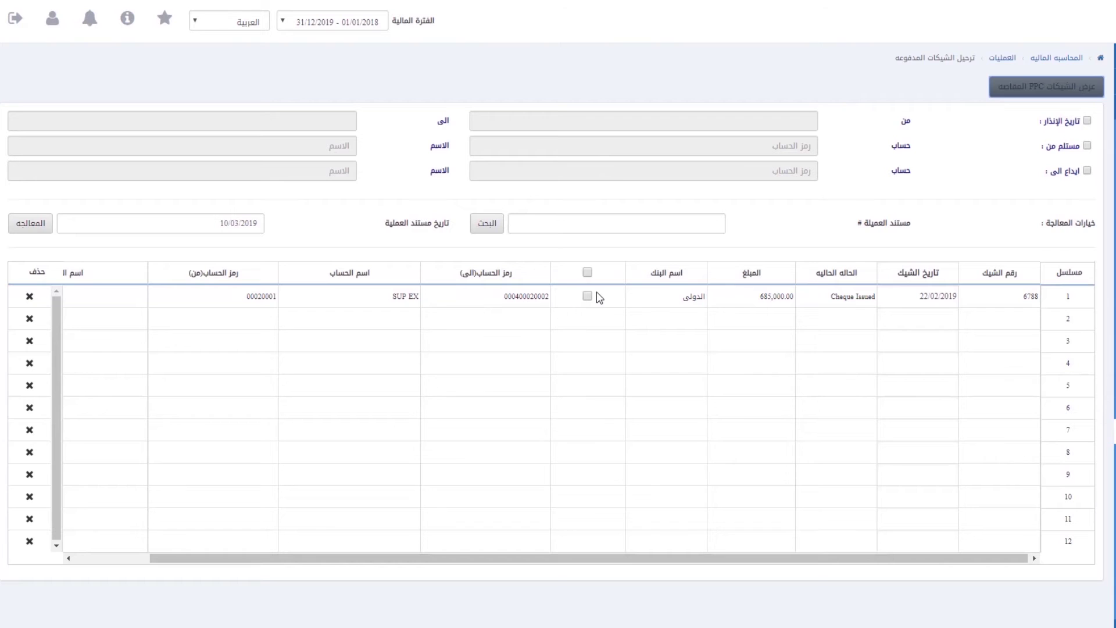
click(668, 219)
text(12584)
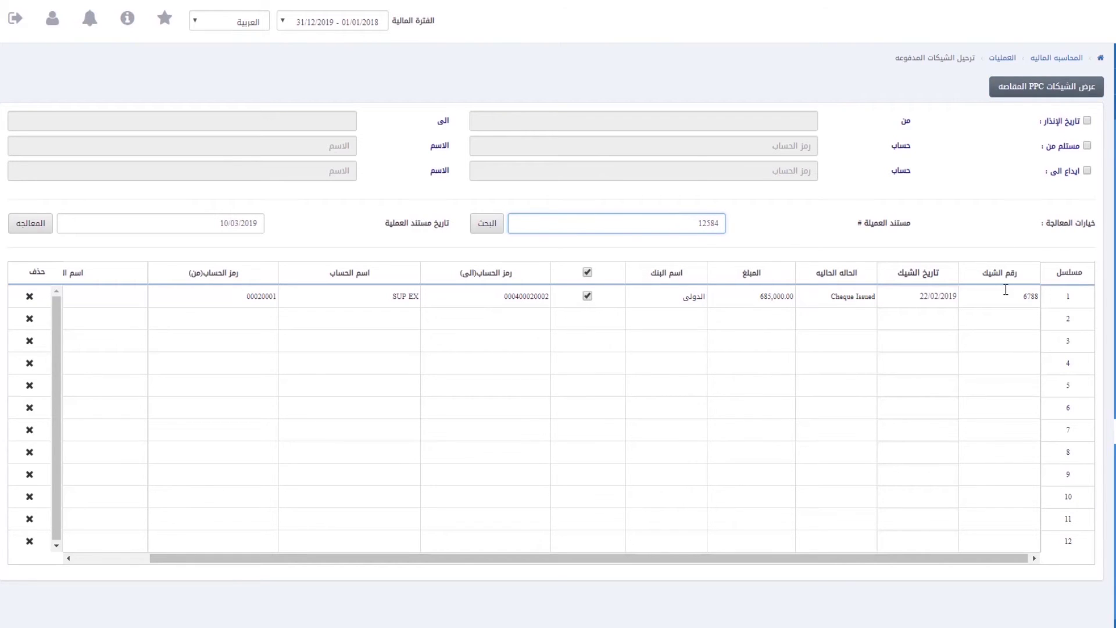
click(22, 230)
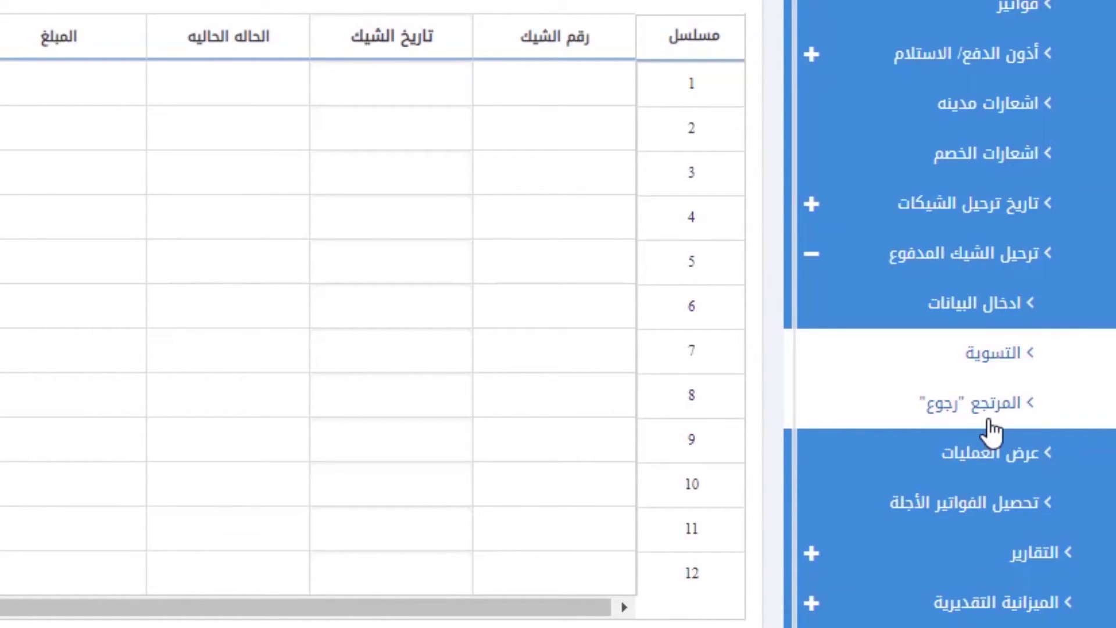
Step: Open returned paid cheques and list them filtered by warning date, account 00030001 and Current Deposit account
click(989, 427)
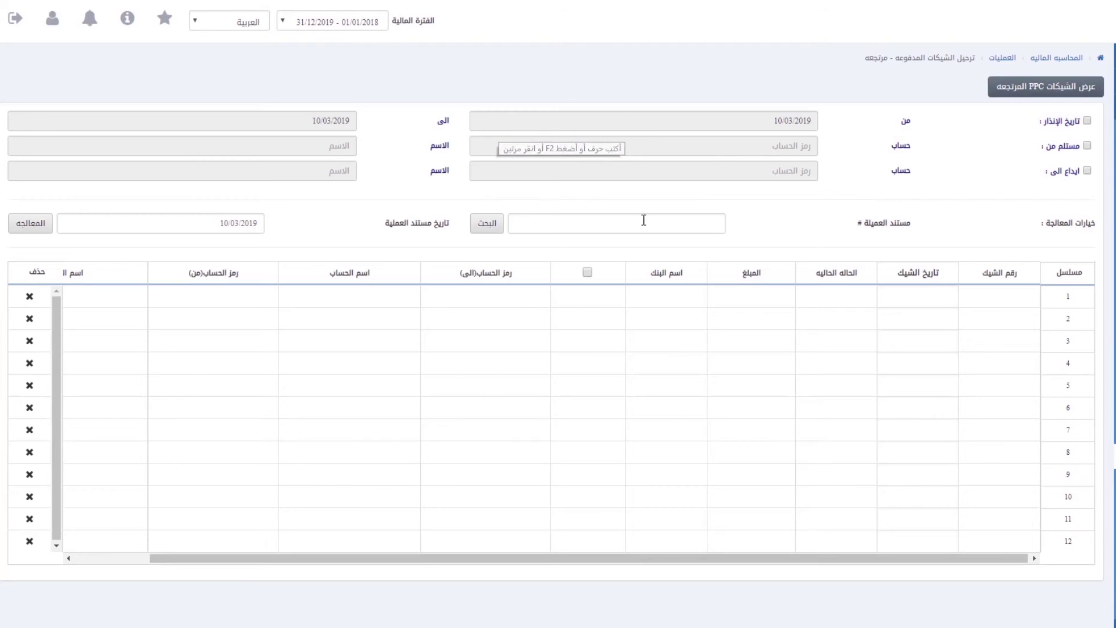
click(1087, 120)
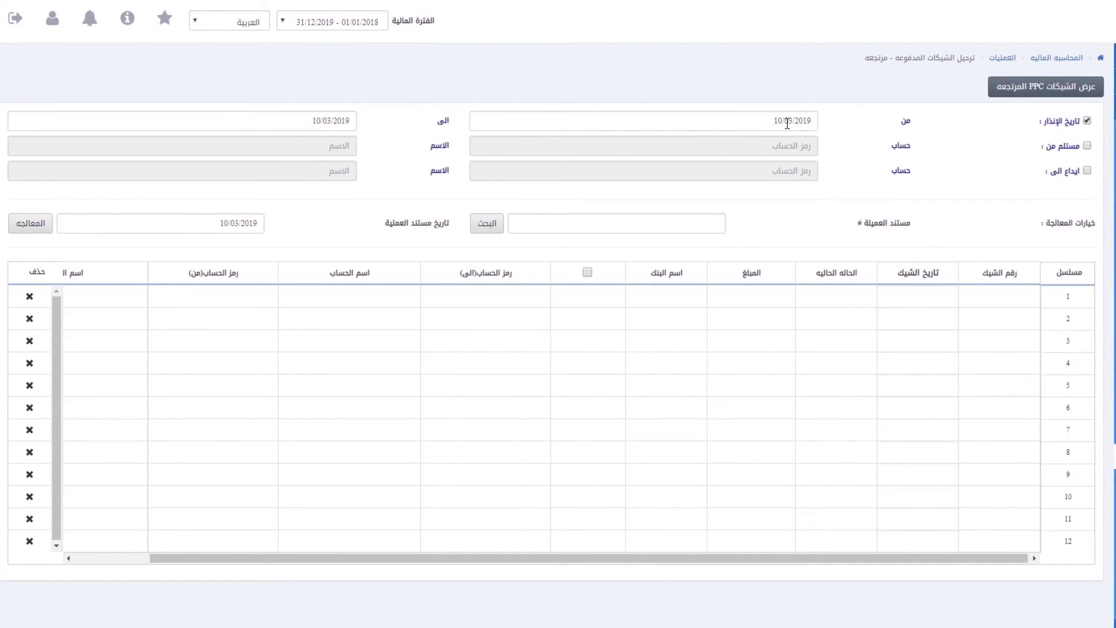
click(780, 123)
click(332, 118)
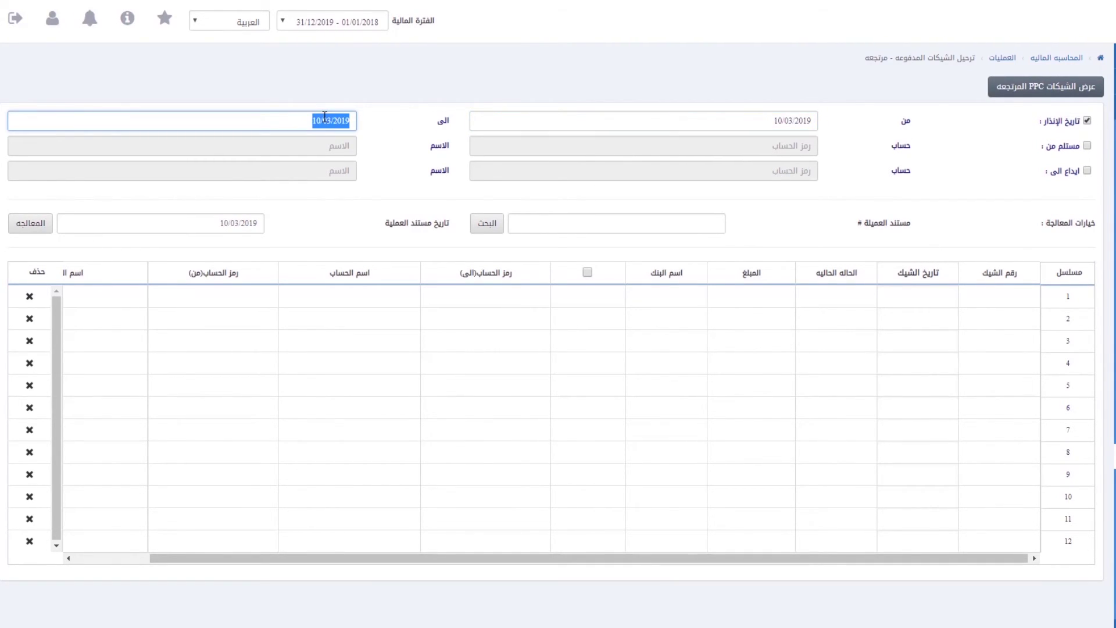
click(1088, 145)
text(00030001)
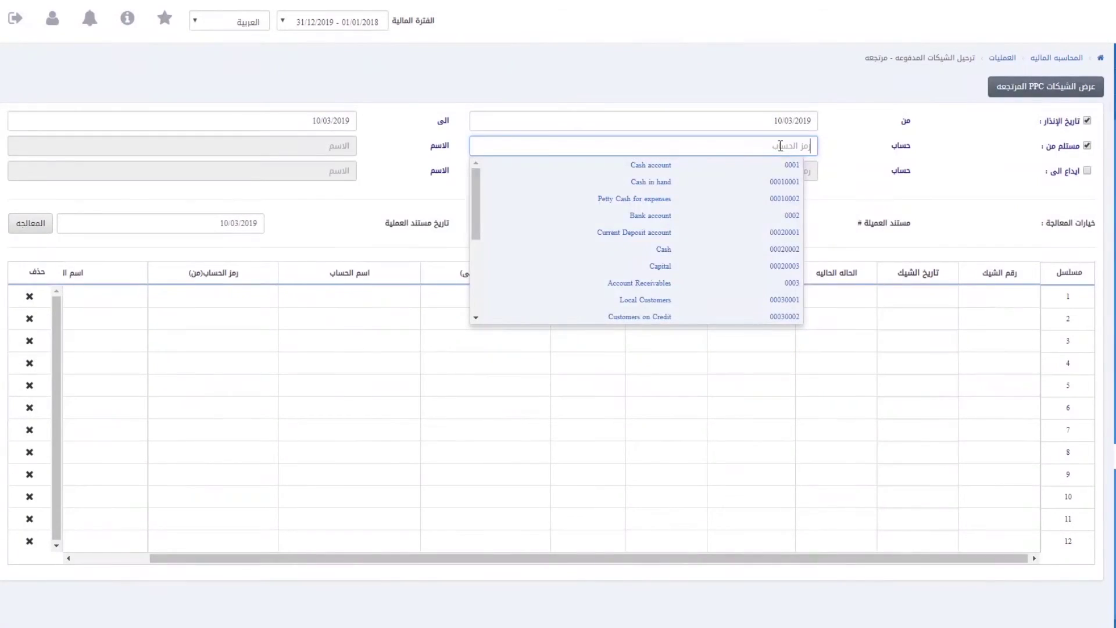
key(Down)
key(Return)
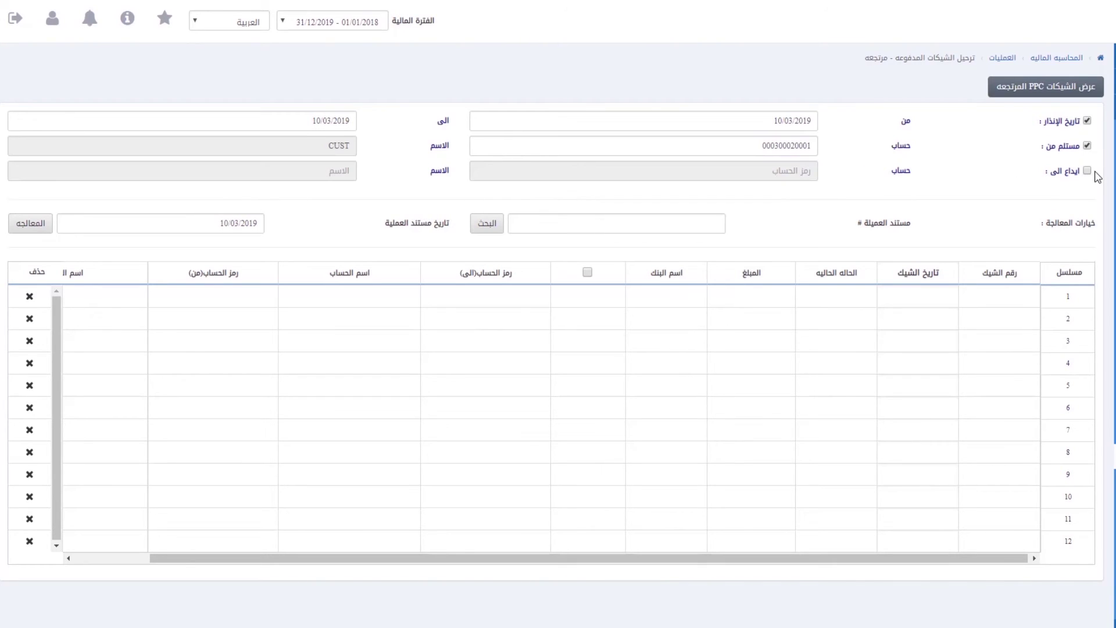
click(1087, 170)
text(0001)
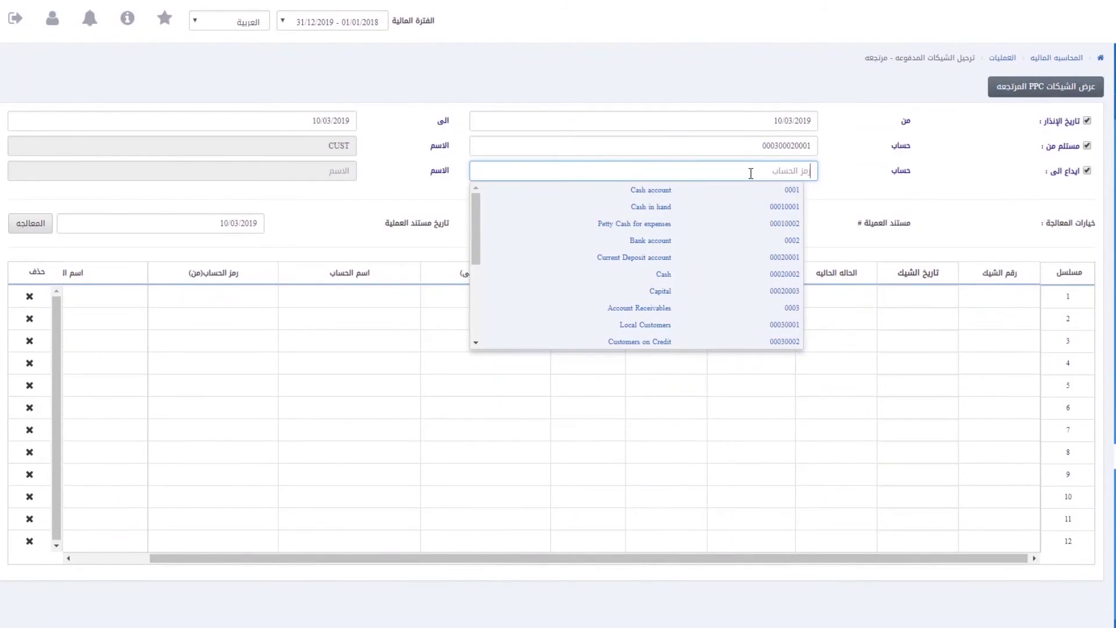
click(724, 257)
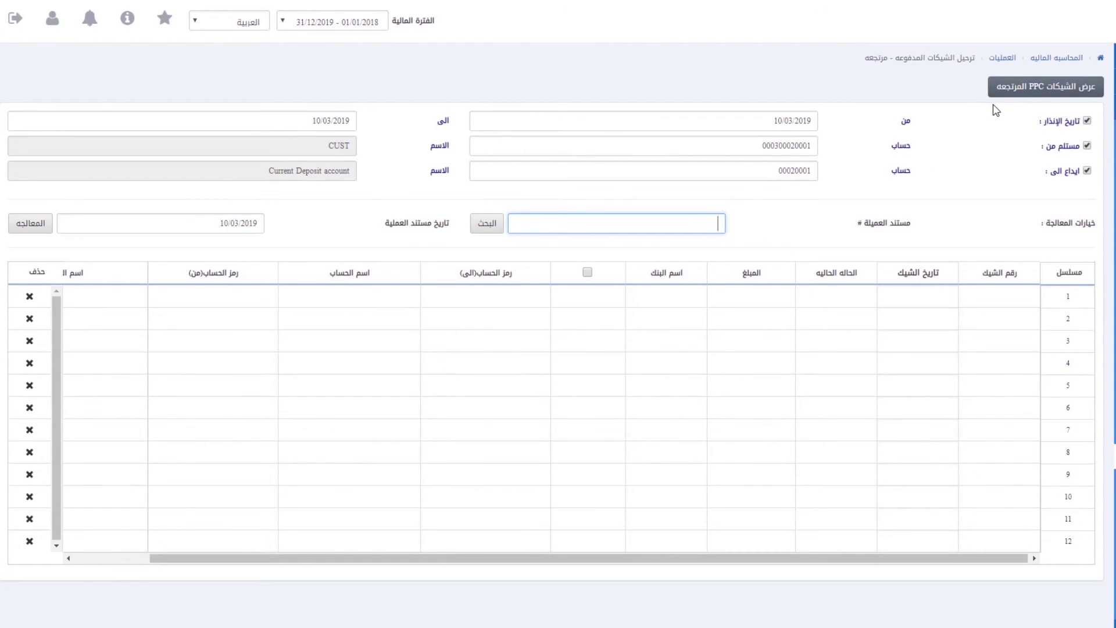
click(1076, 82)
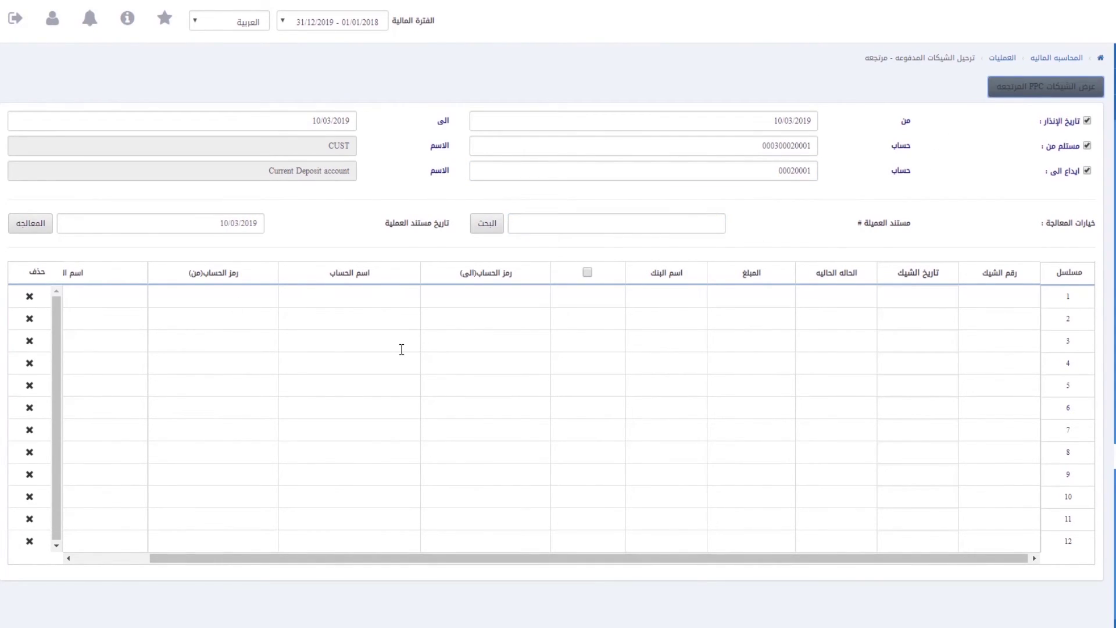
Step: Remove the deposit, received-from and warning date filters and list returned cheques unfiltered
click(1087, 171)
click(1088, 145)
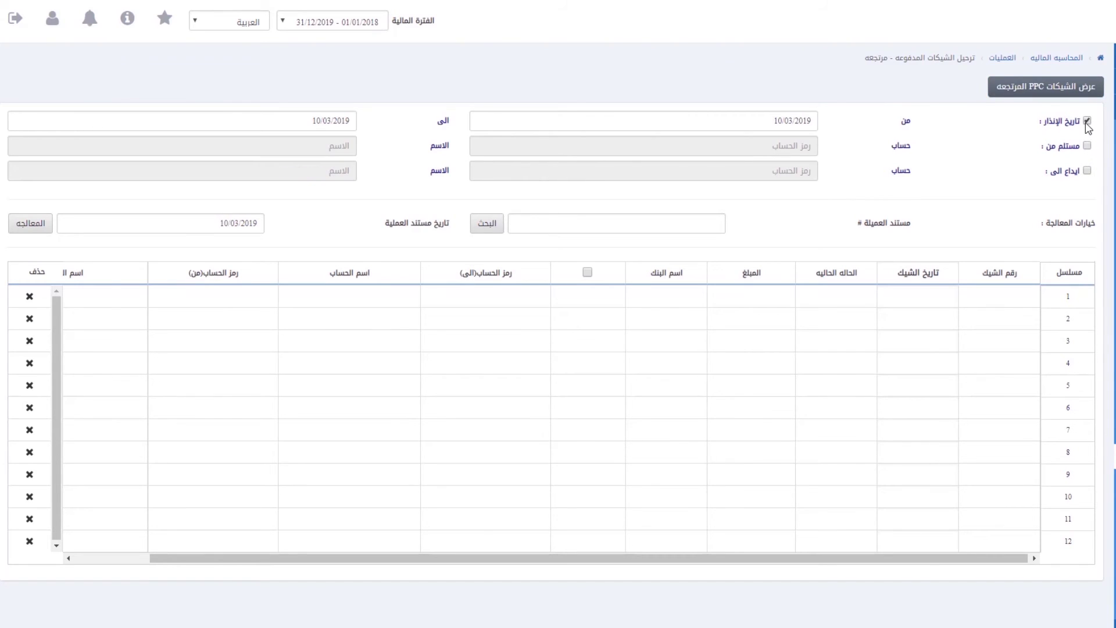
click(1088, 120)
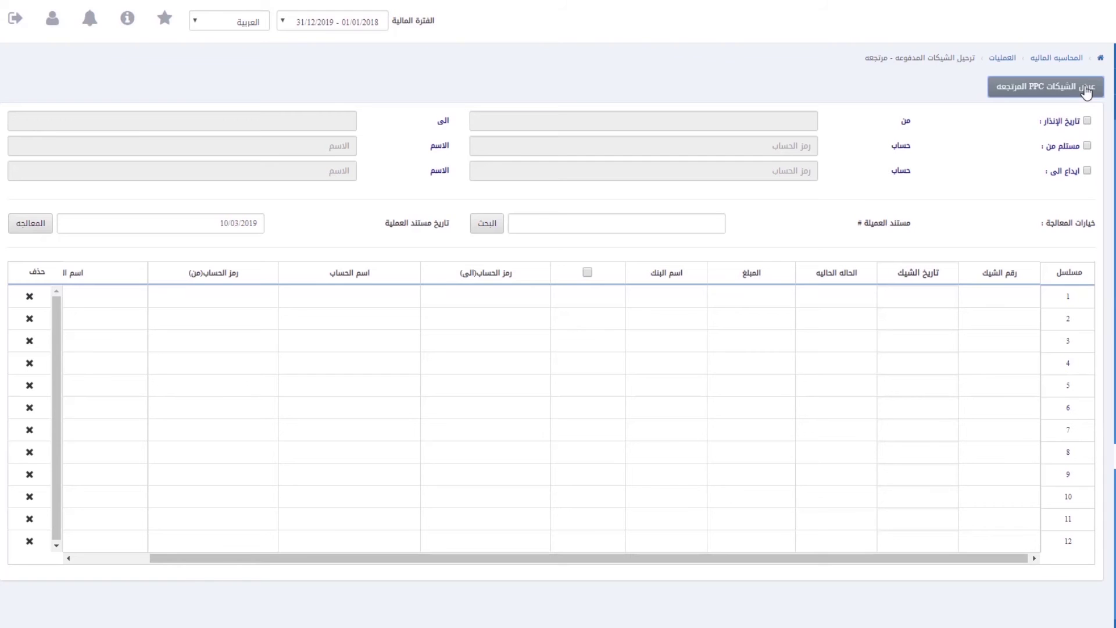
click(1070, 90)
Step: Filter from 01/03/2019 with Local Customers and deposit account, then process the cheque as returned under 12584
click(1088, 121)
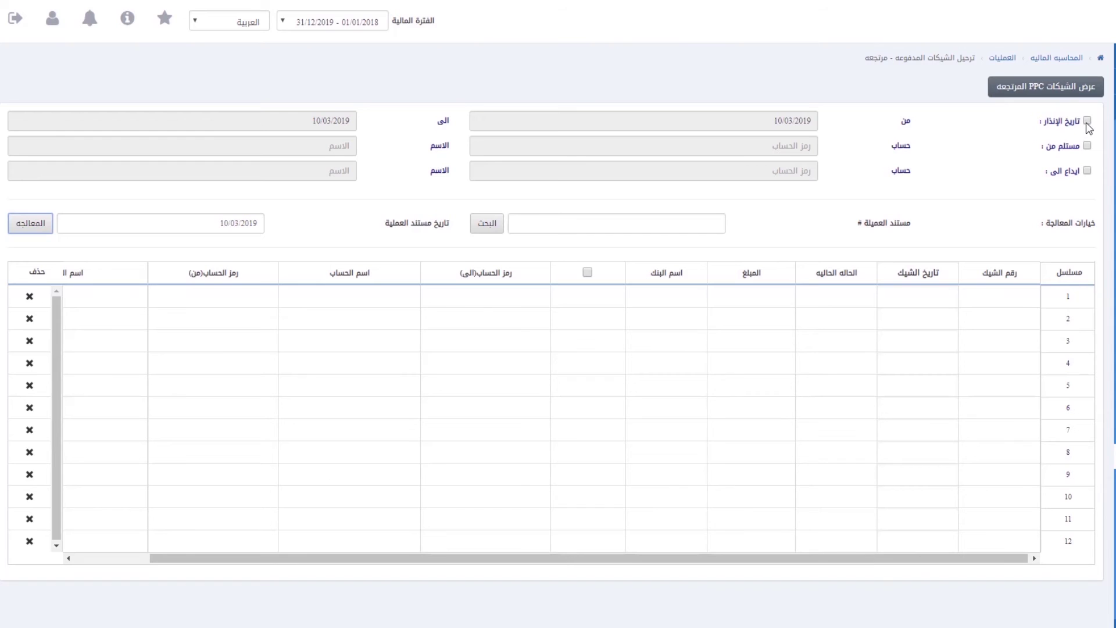
double_click(773, 116)
text(01/03/201)
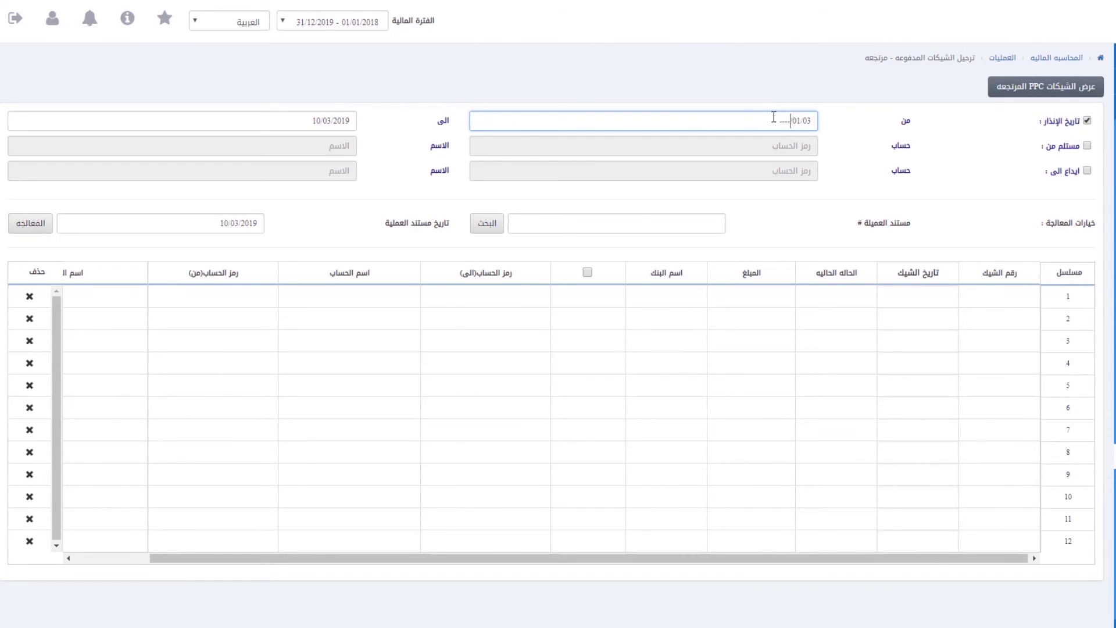
text(9)
key(Tab)
click(1087, 146)
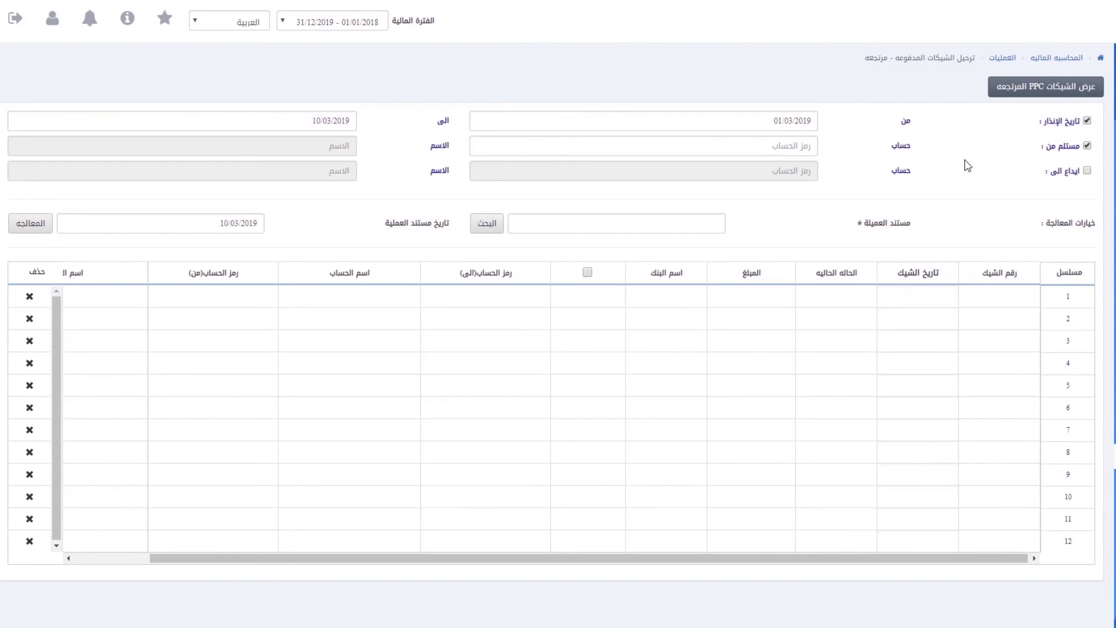
click(788, 150)
click(646, 300)
click(1088, 171)
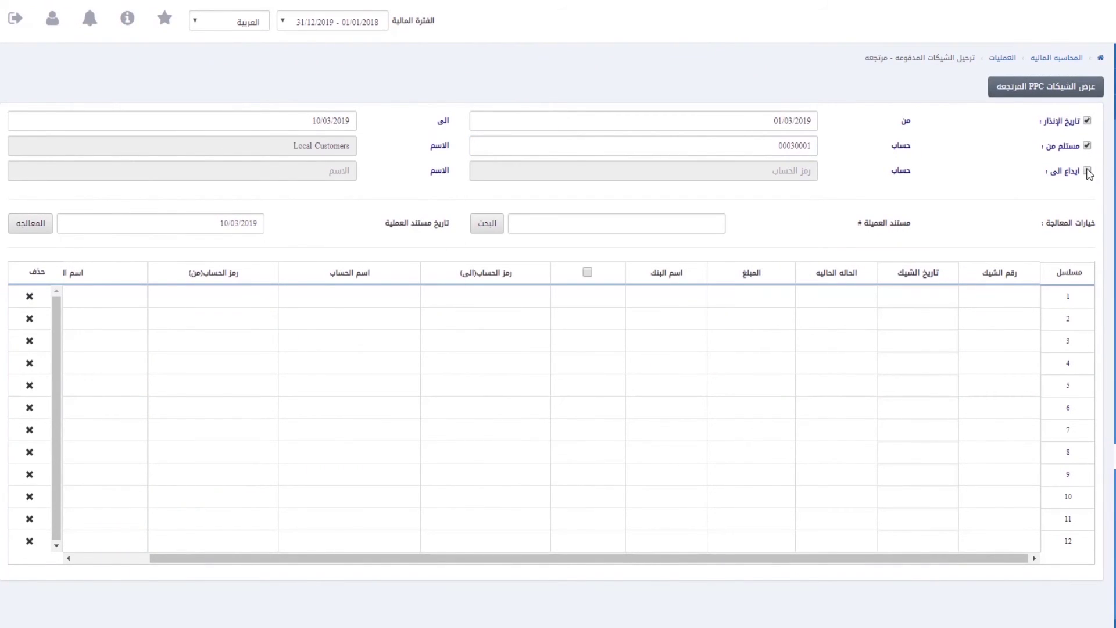
click(804, 174)
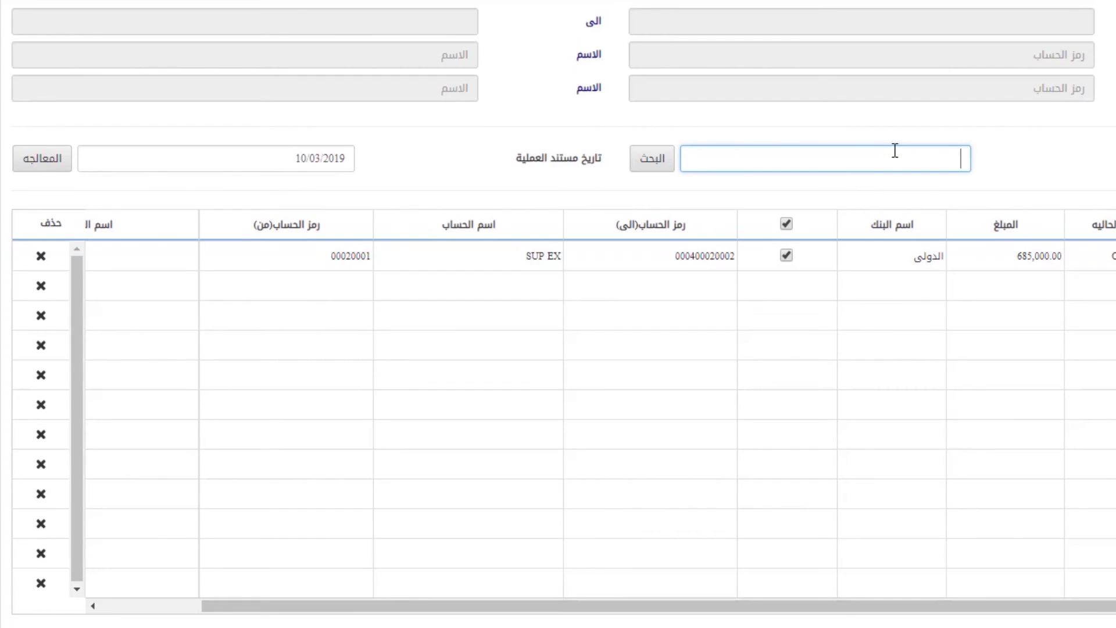
text(12584)
click(30, 166)
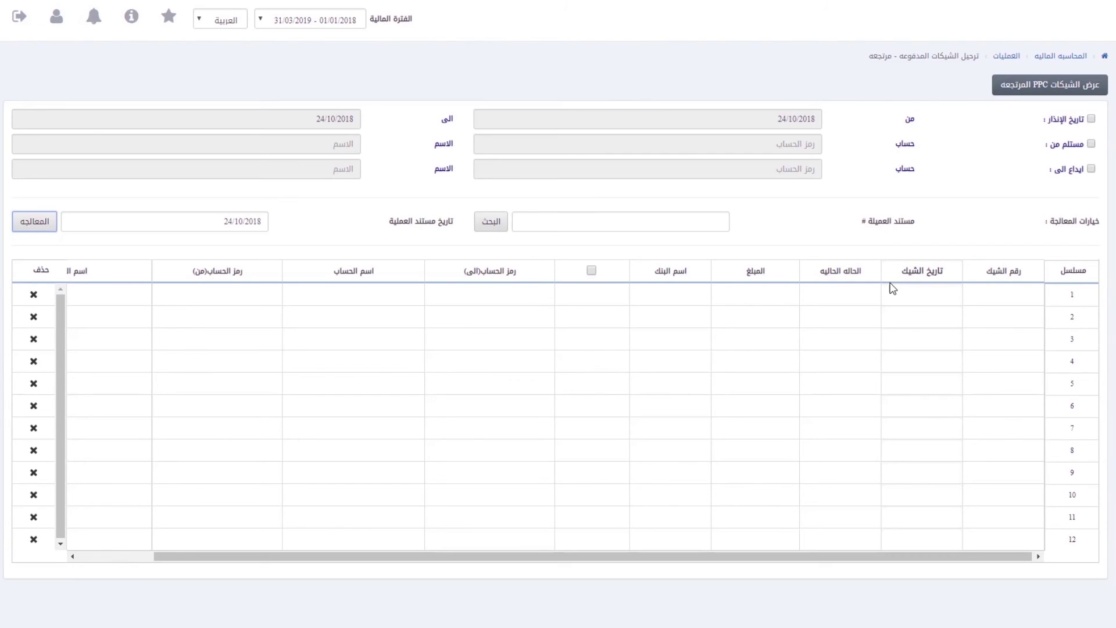
mouse_move(1108, 291)
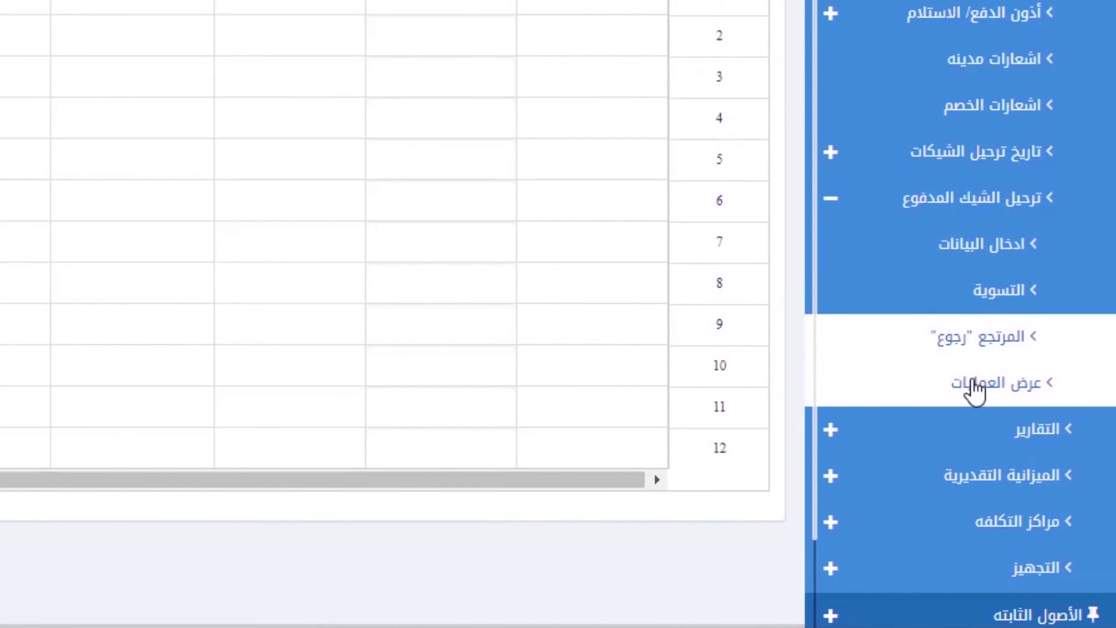
Step: Open the transactions view, step back to transaction 2 (10000.00), and clear the form for lookup
click(974, 385)
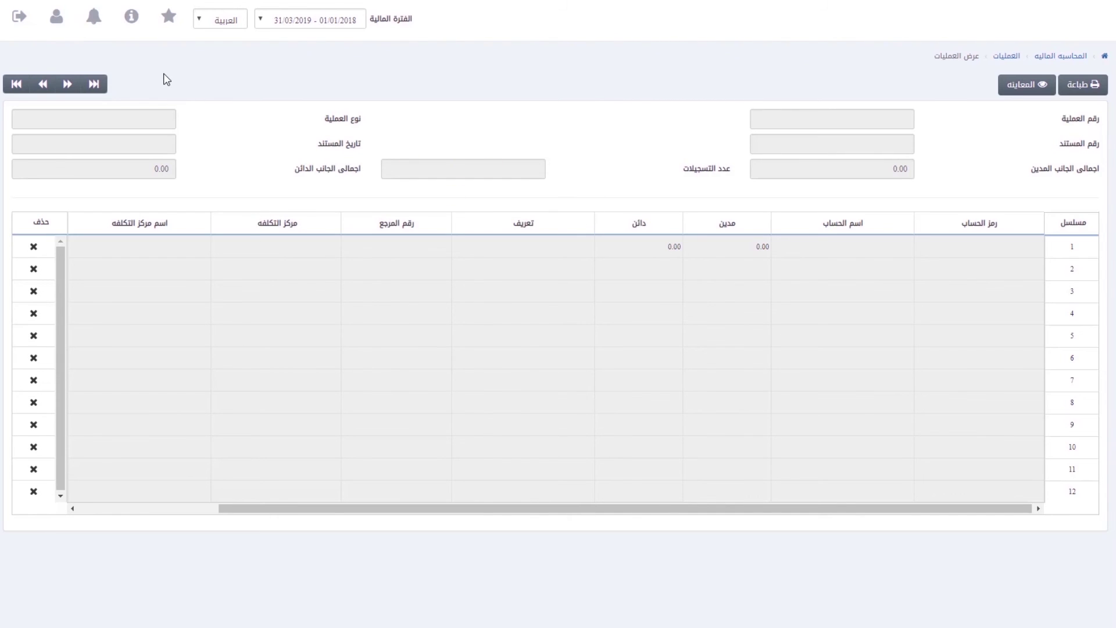
click(43, 84)
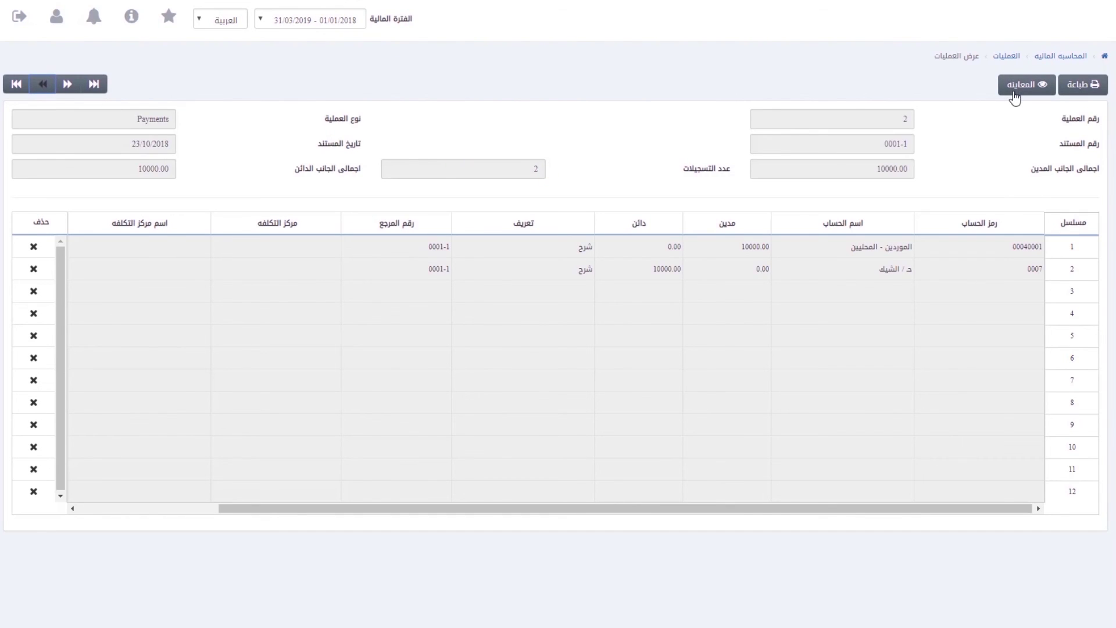
click(1015, 84)
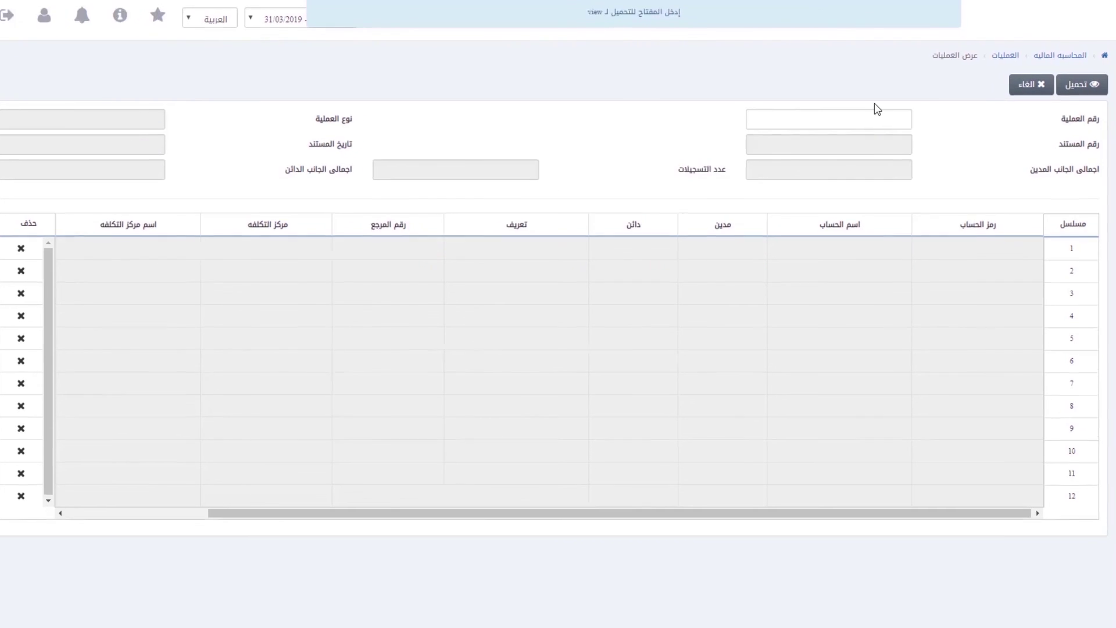
Step: Search the transaction list by a chosen field for the value 5
click(878, 118)
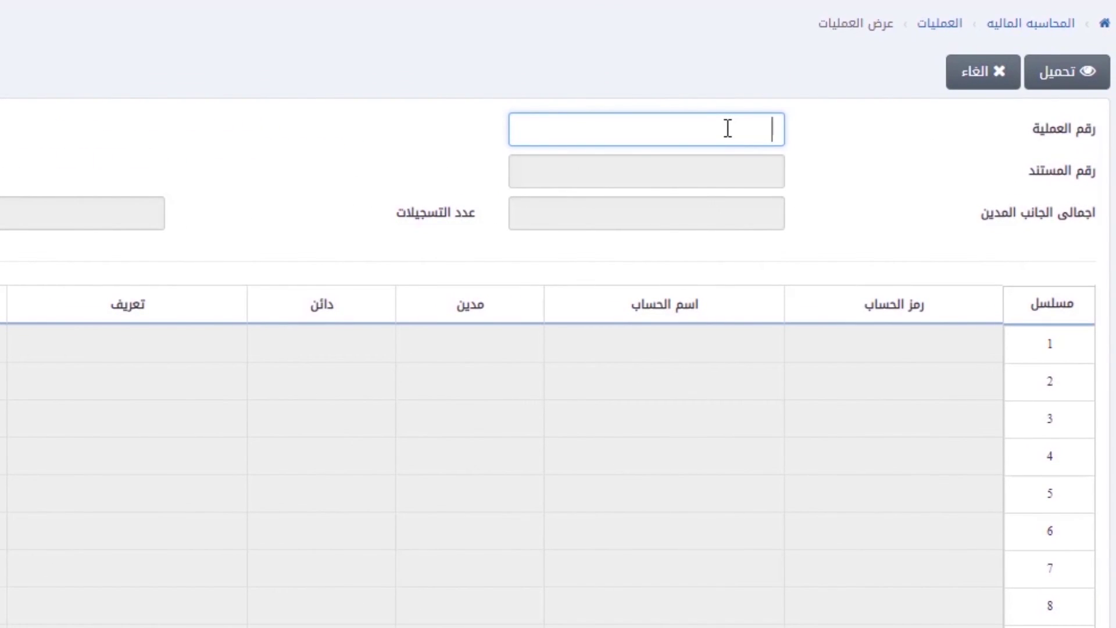
double_click(727, 127)
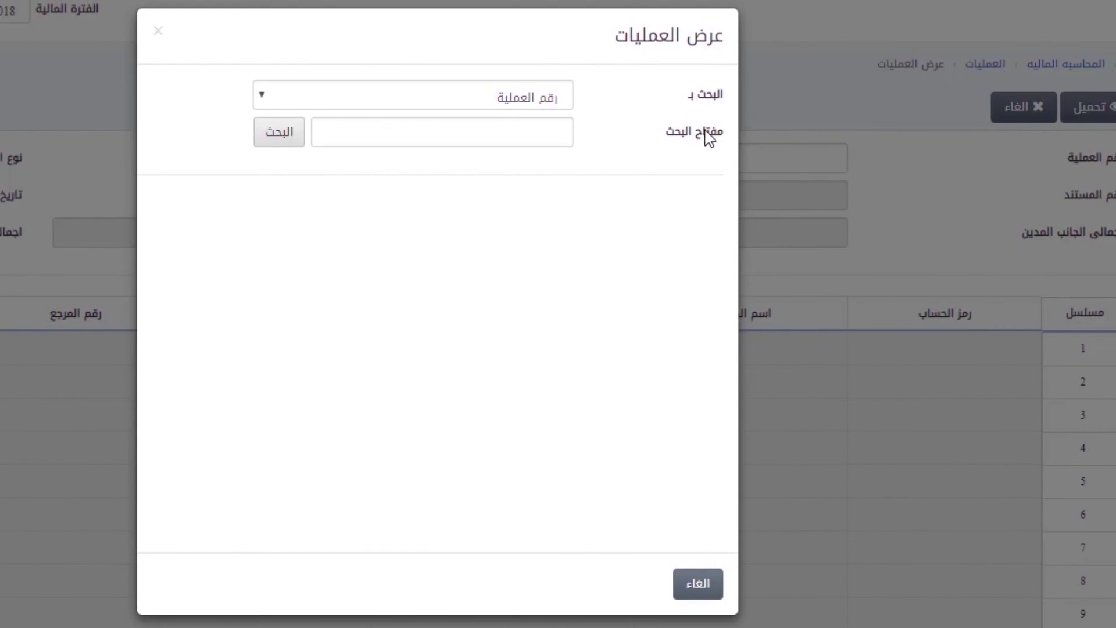
click(283, 105)
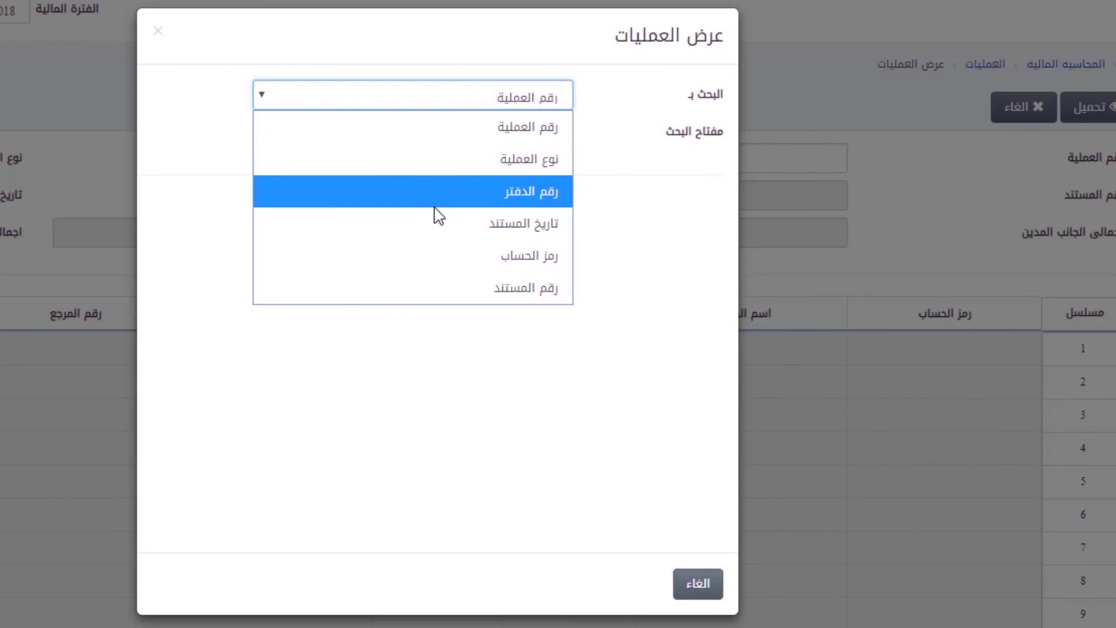
click(445, 297)
click(432, 132)
text(5)
click(285, 137)
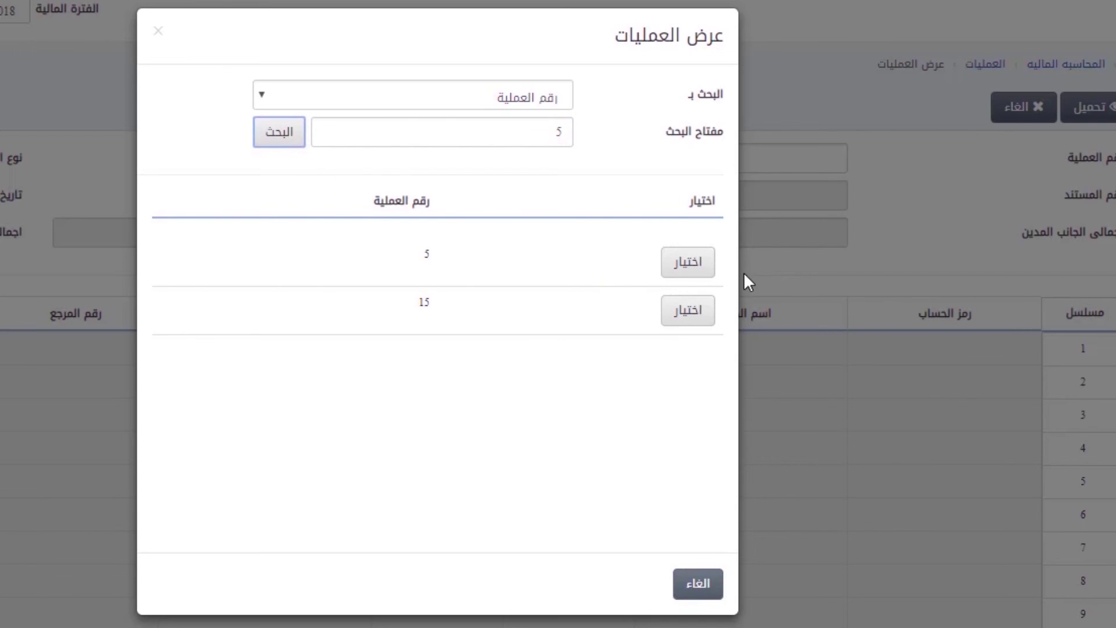
Step: Load transaction 5's 15000.00 Invoice Collection entries and send the transaction to print
click(692, 267)
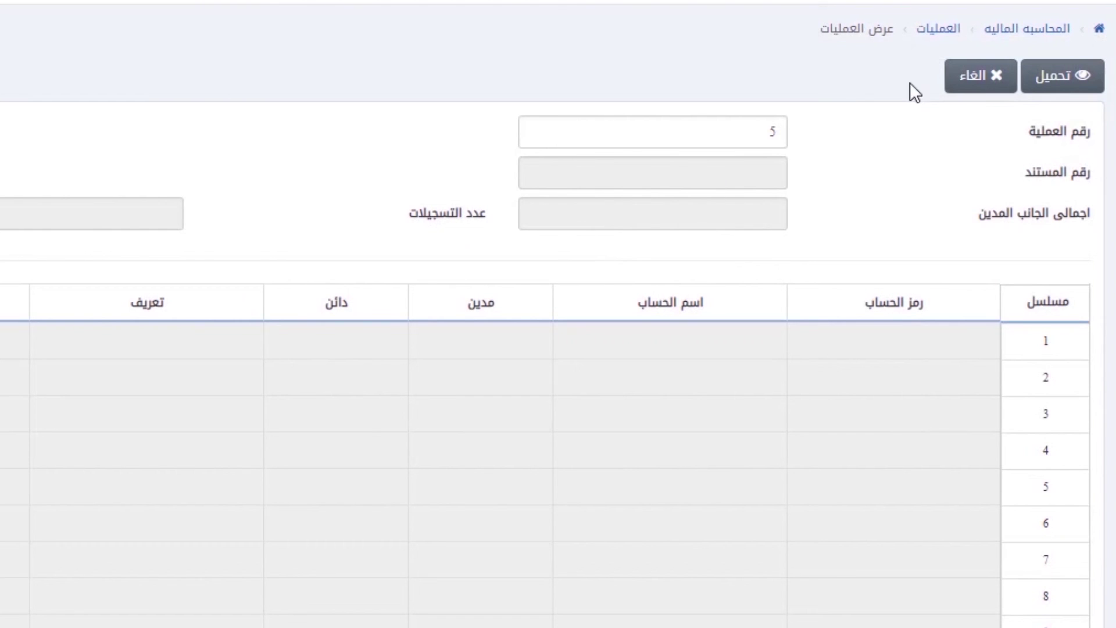
click(1045, 87)
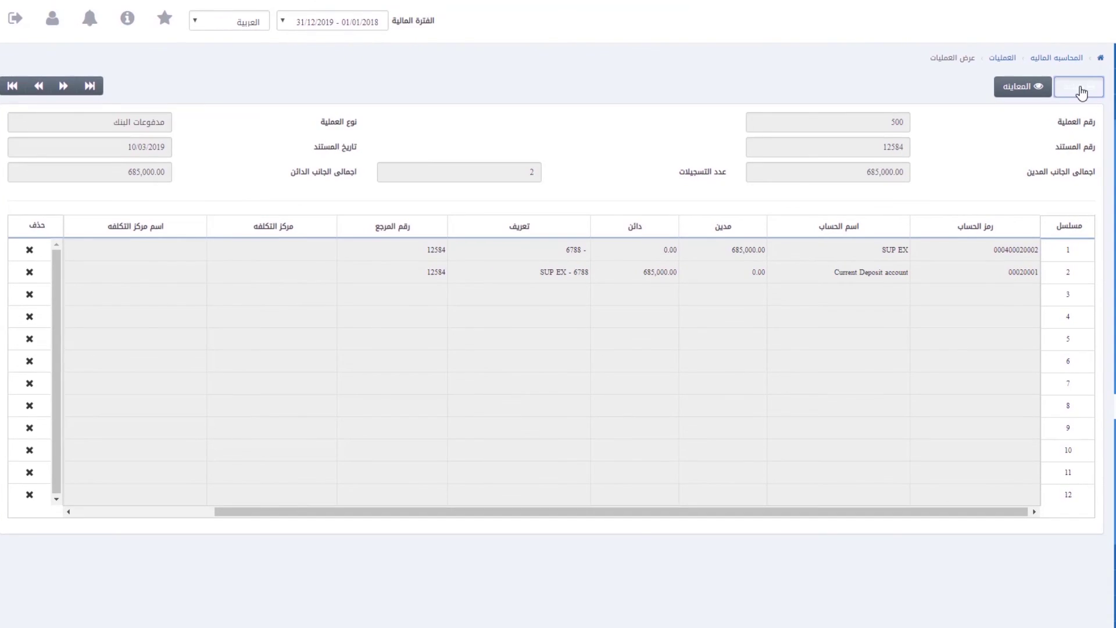
click(1080, 89)
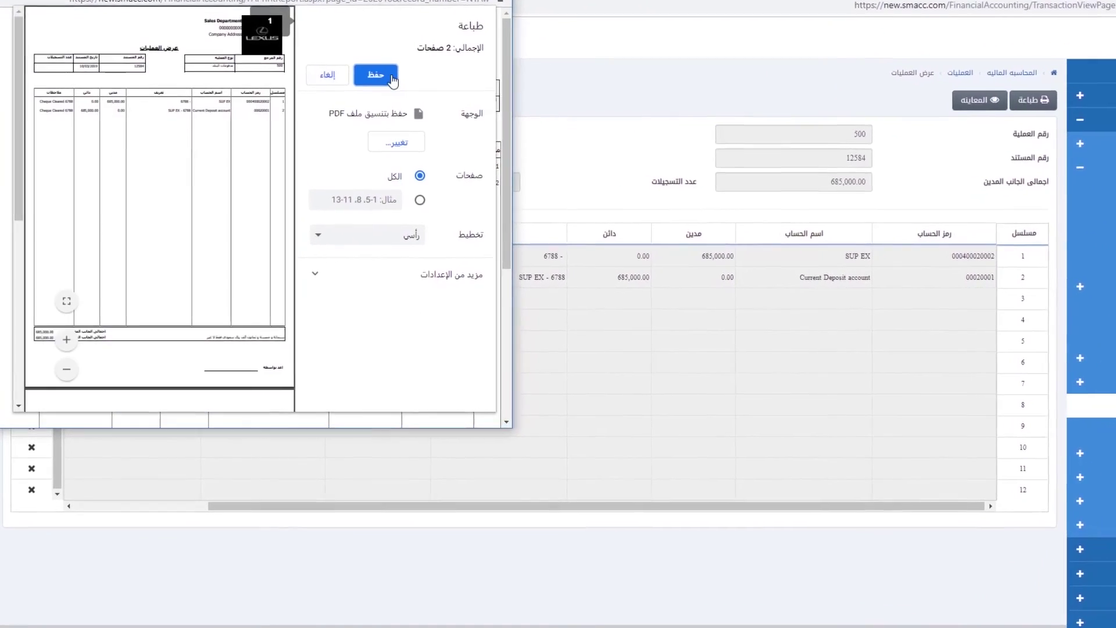